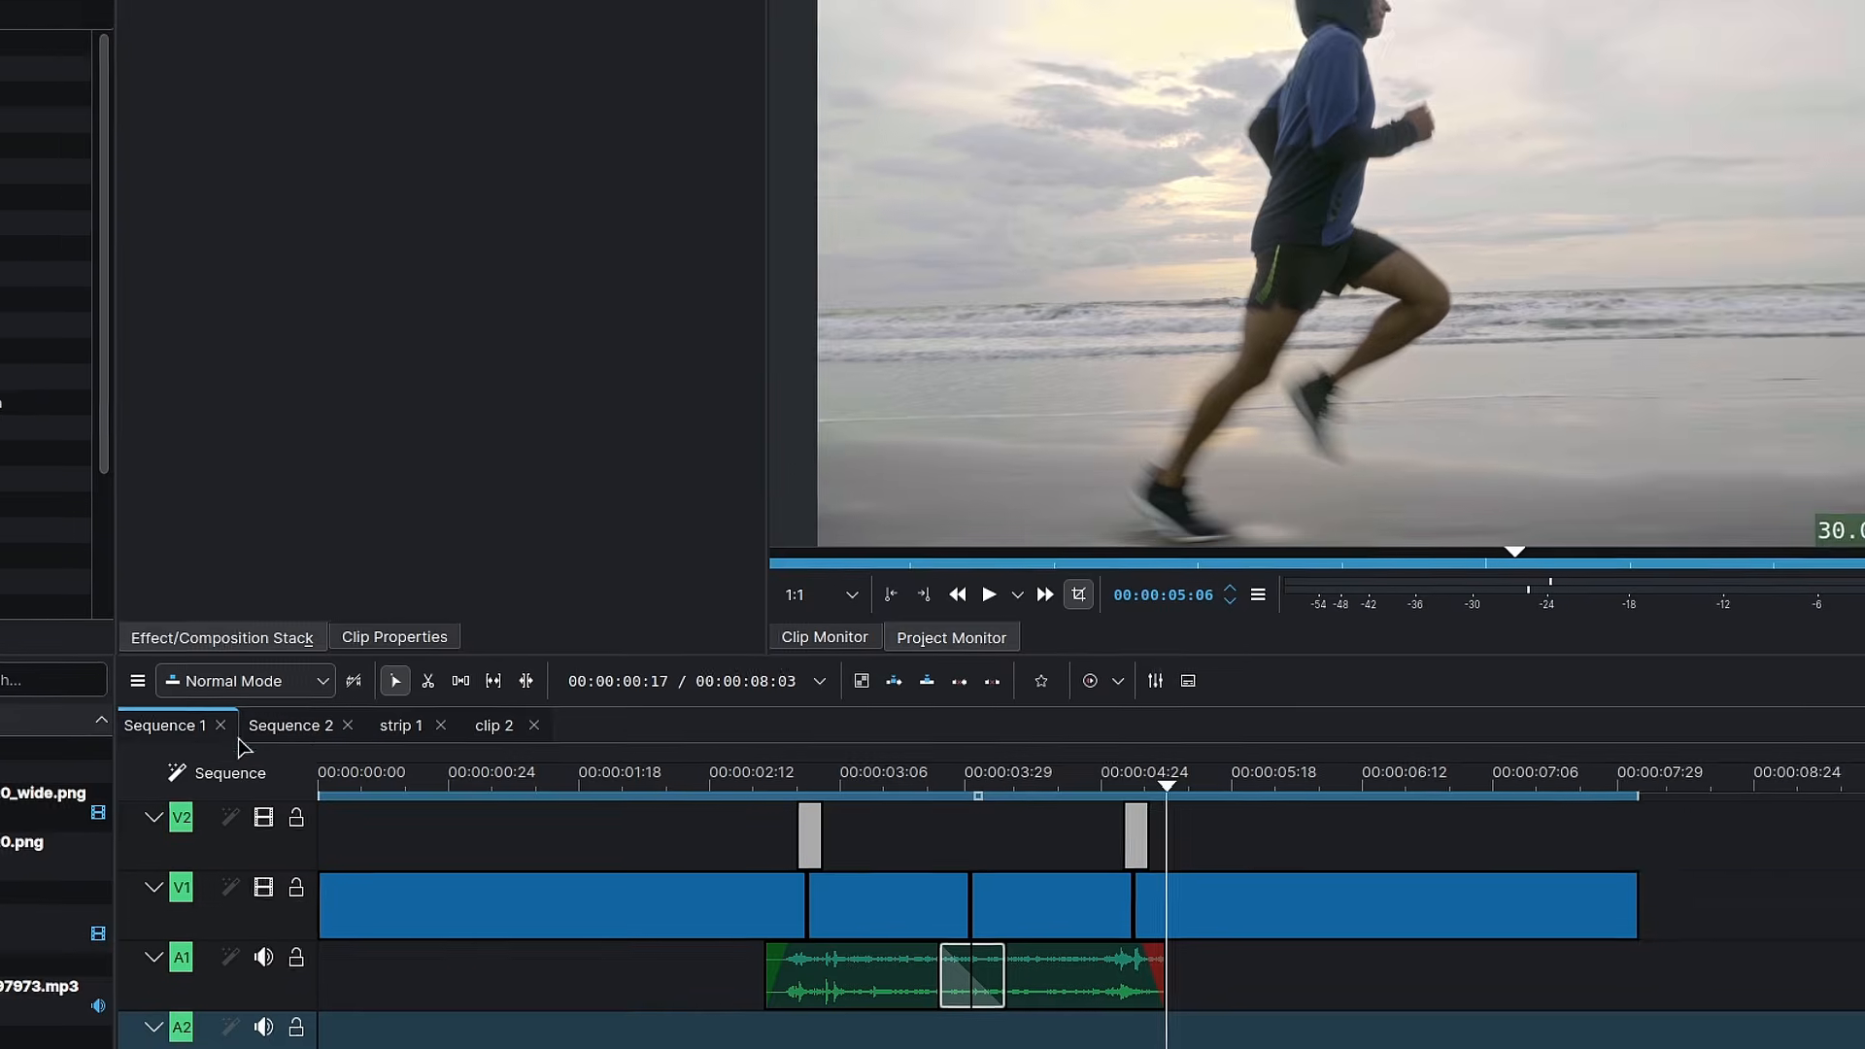
Examine the finished film strip transition in Sequence 2 and the animation inside the strip 1 sequence
left_click(595, 644)
left_click_drag(899, 703, 988, 725)
left_click_drag(620, 833, 541, 810)
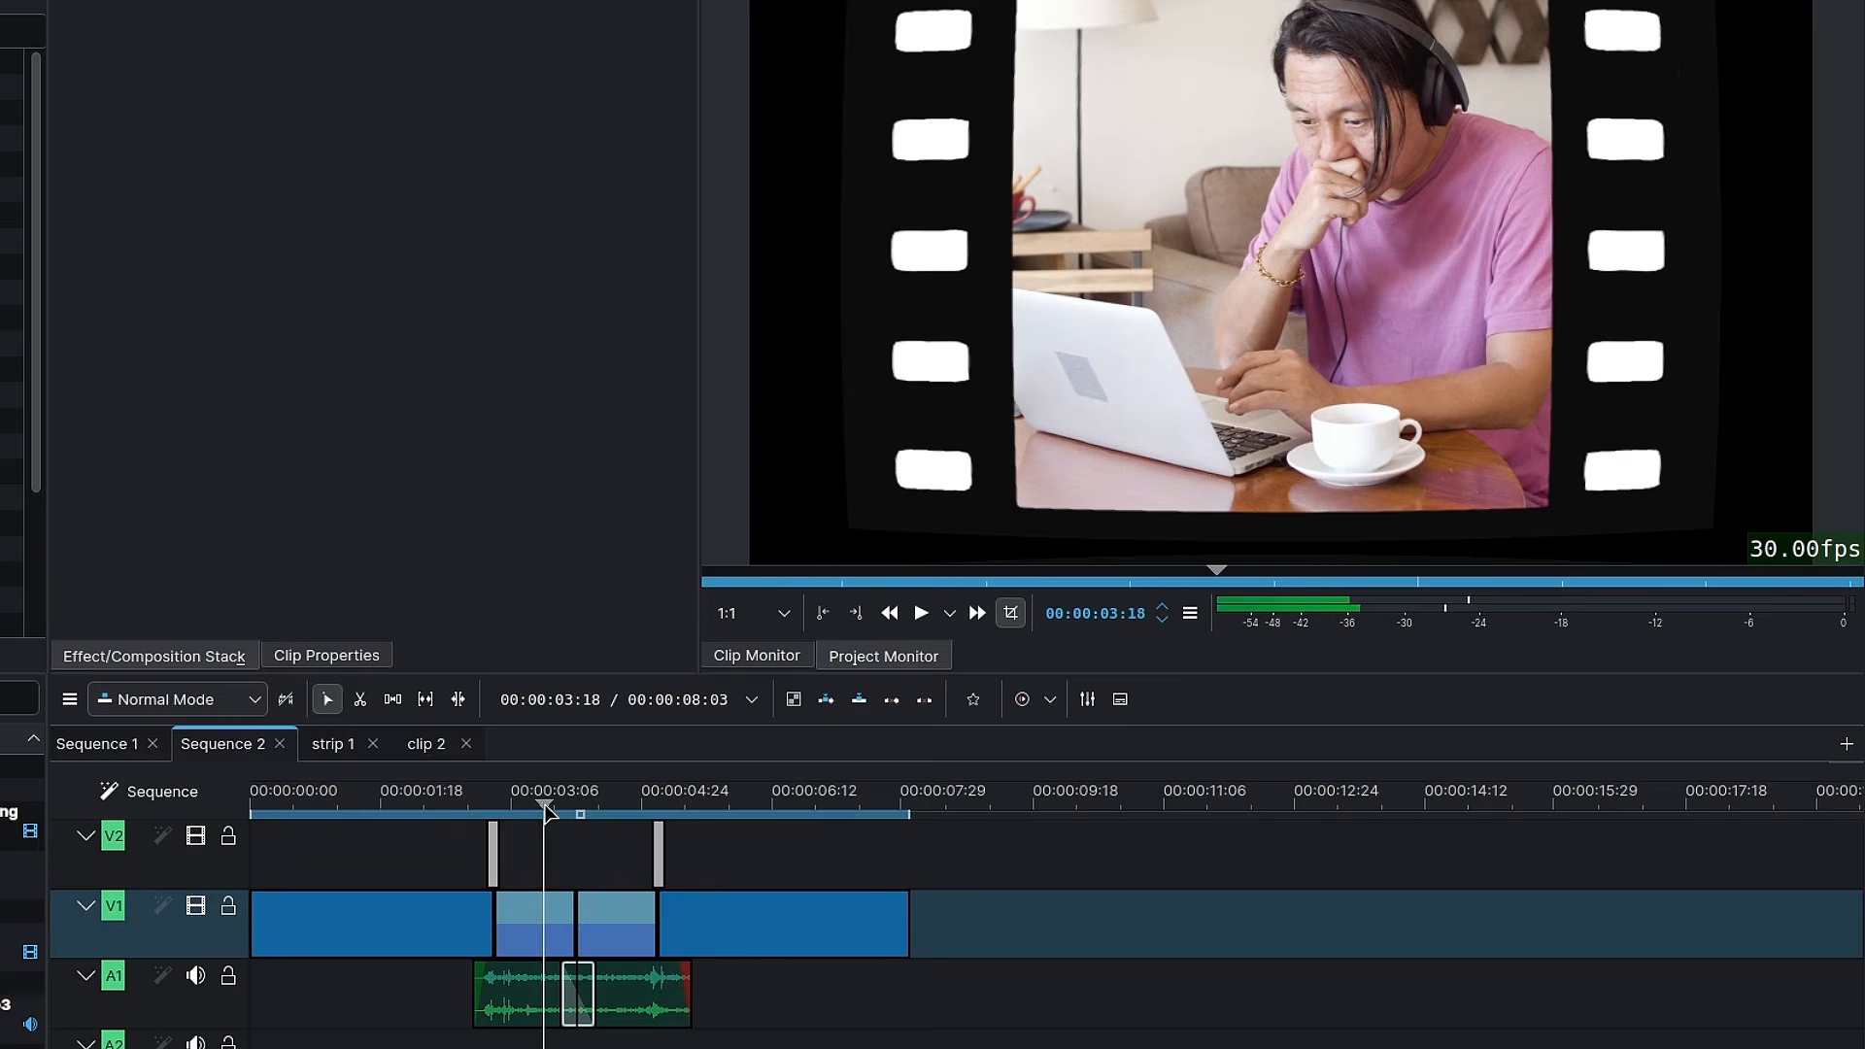
left_click(330, 746)
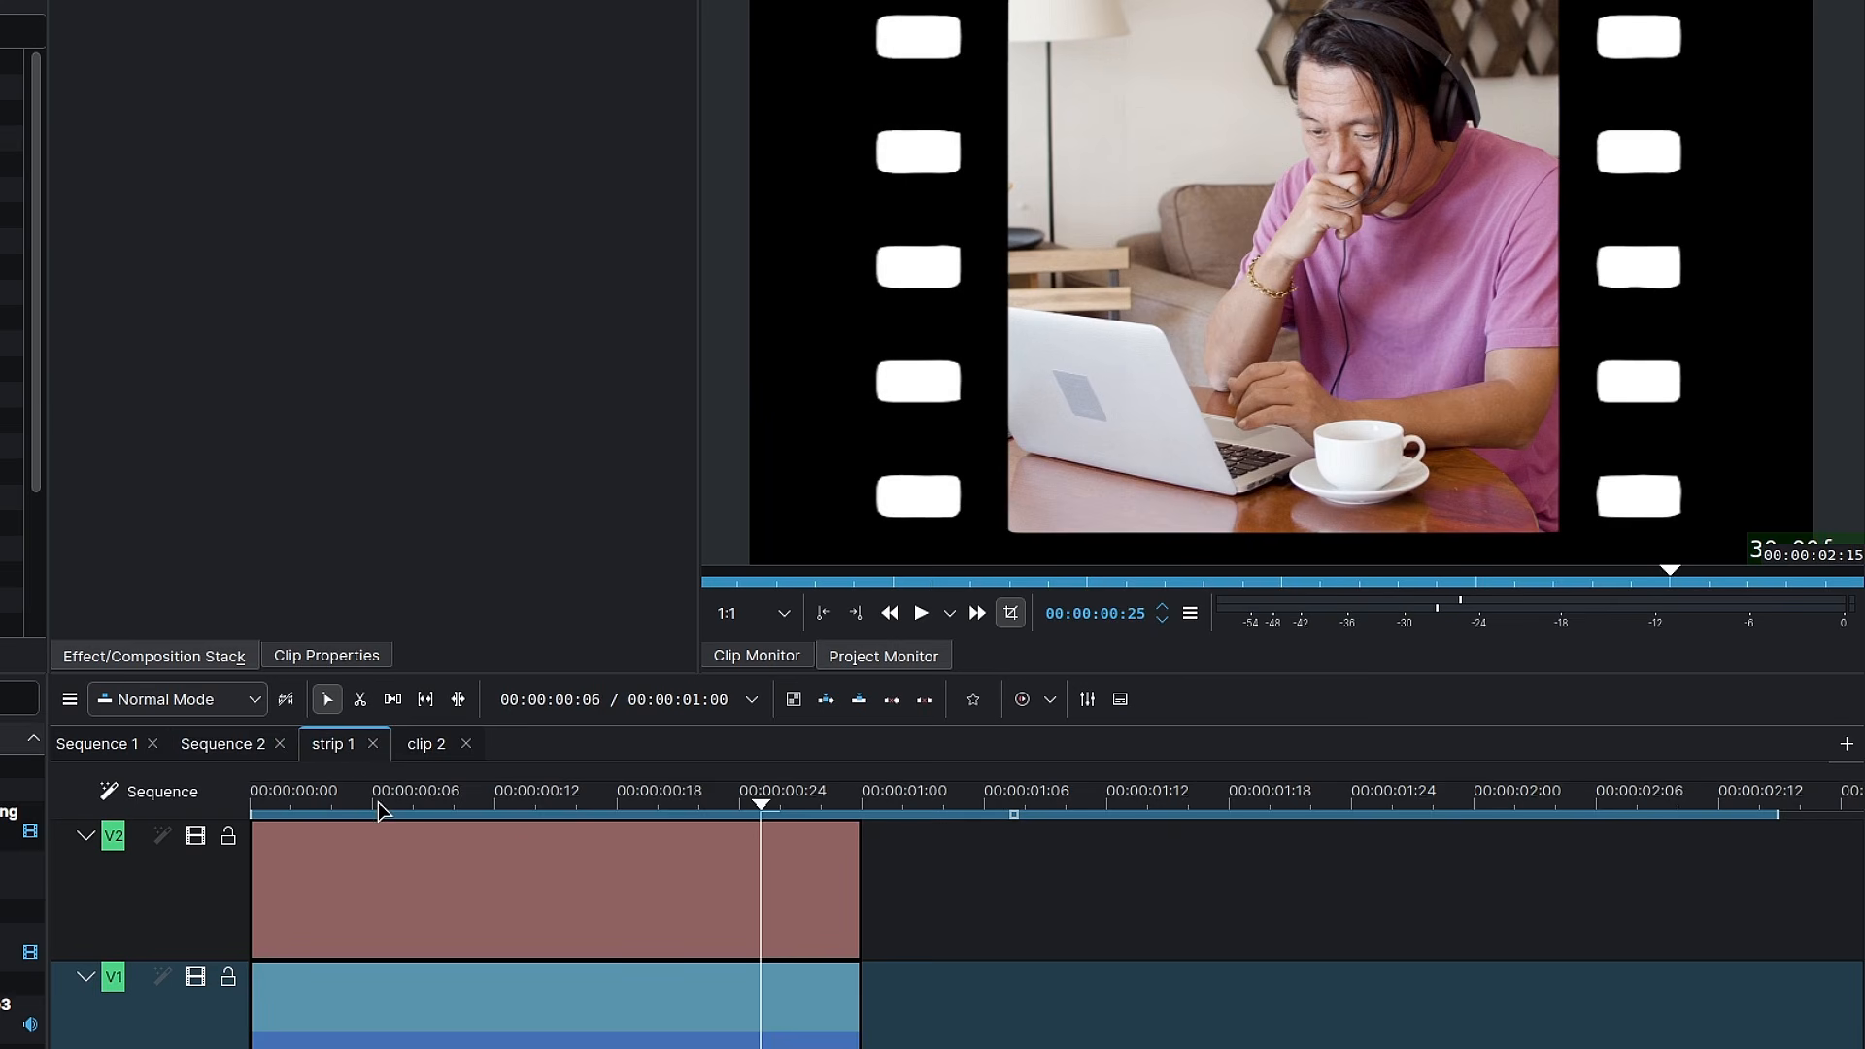
left_click(375, 807)
left_click_drag(463, 800, 258, 802)
key("space")
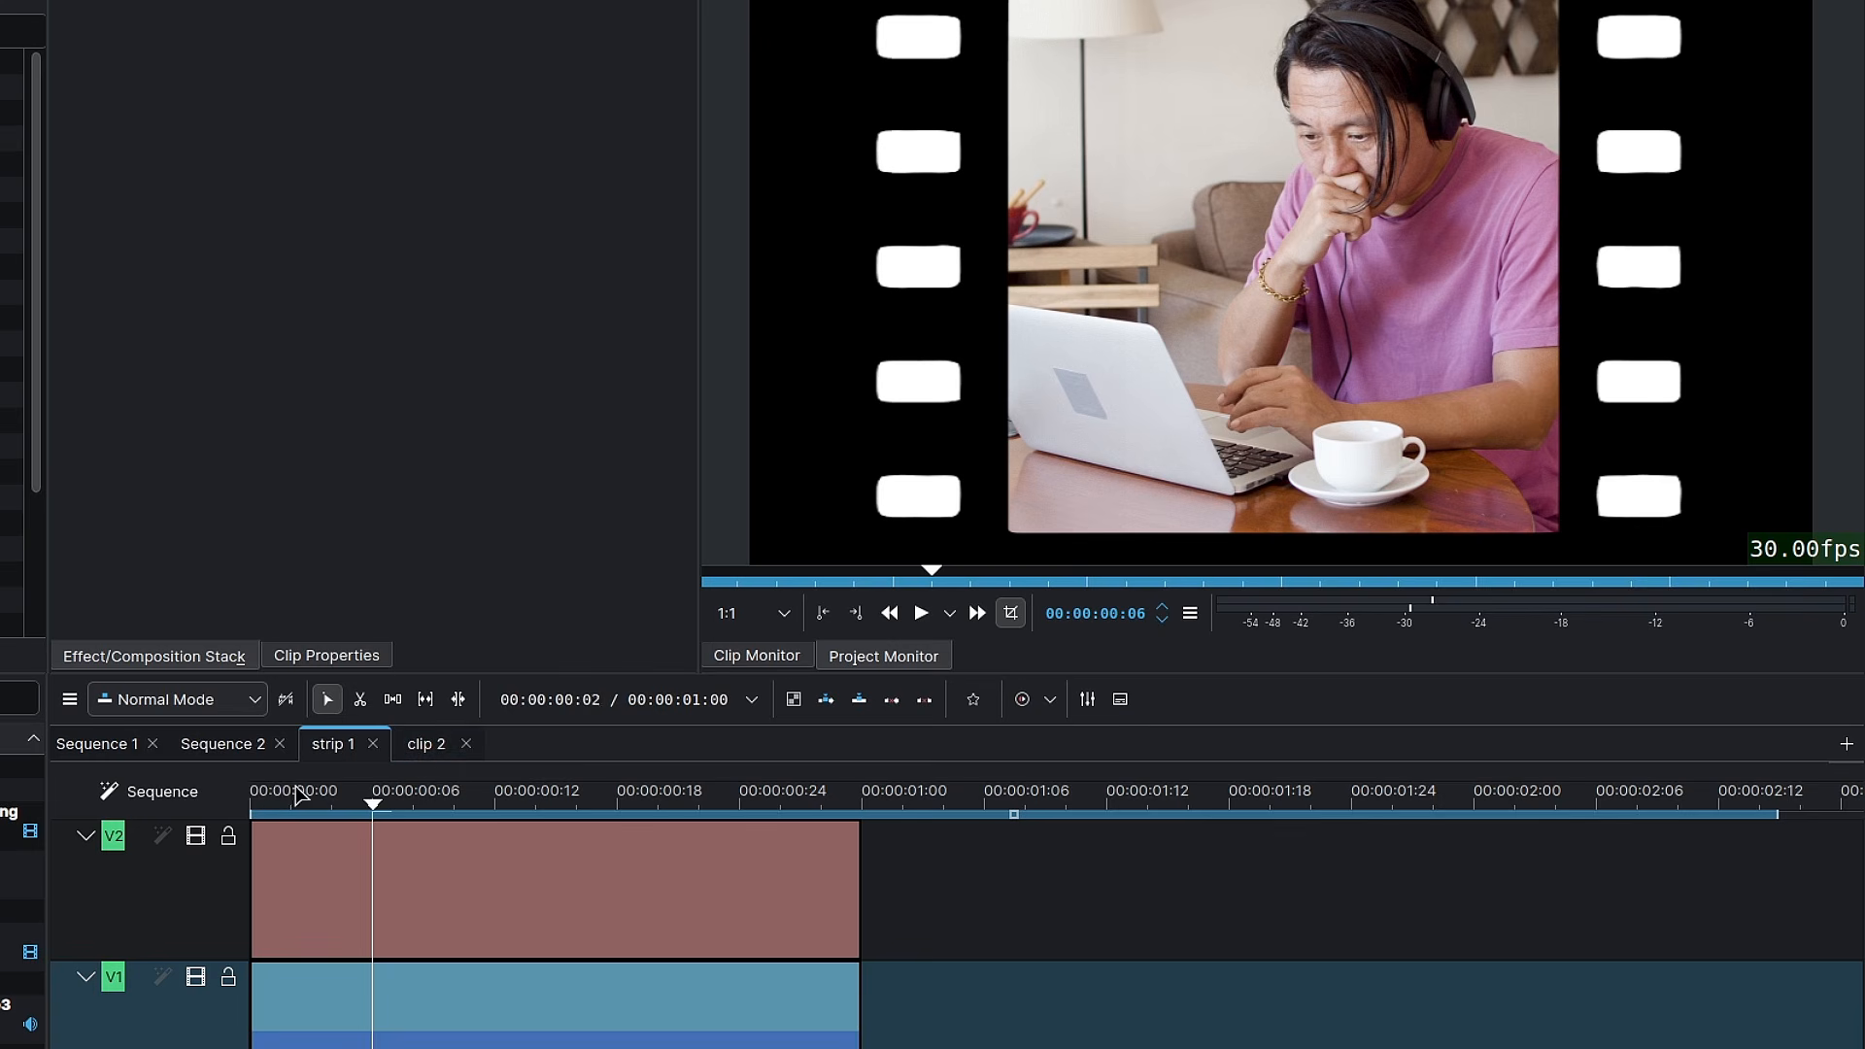
left_click(223, 753)
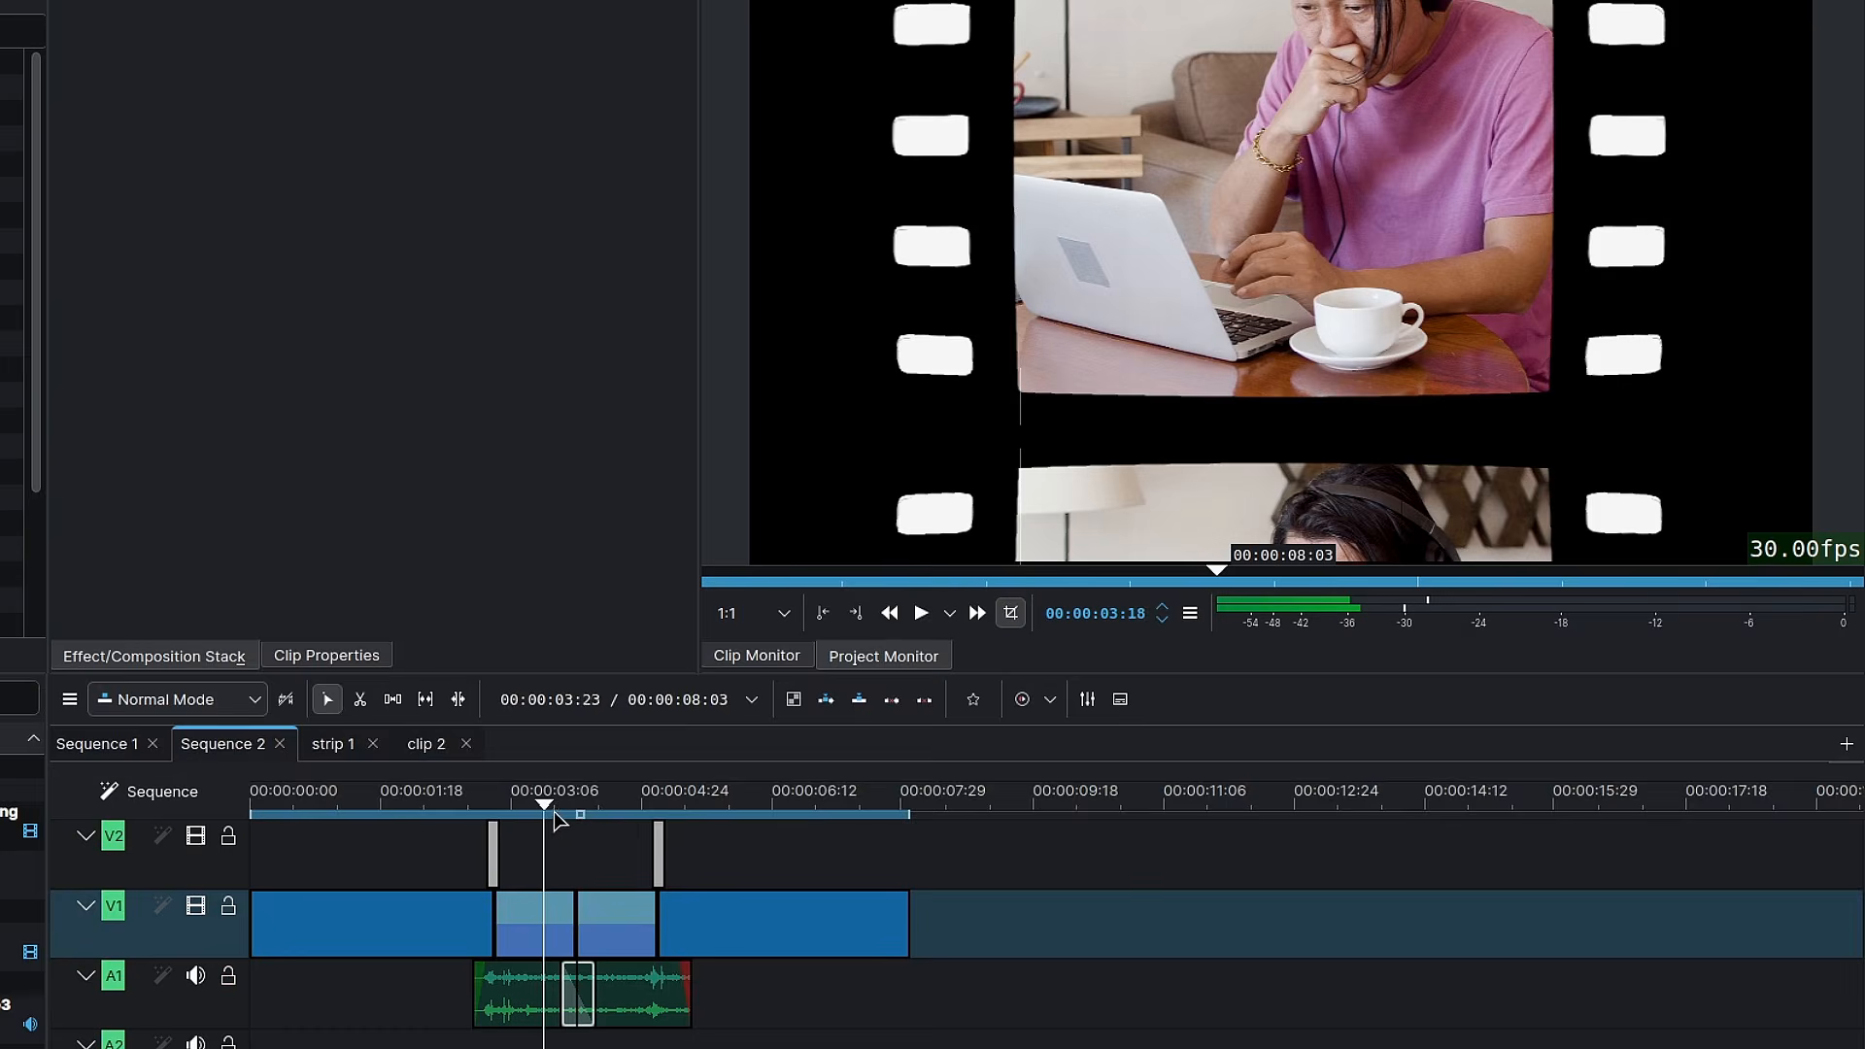
left_click(630, 814)
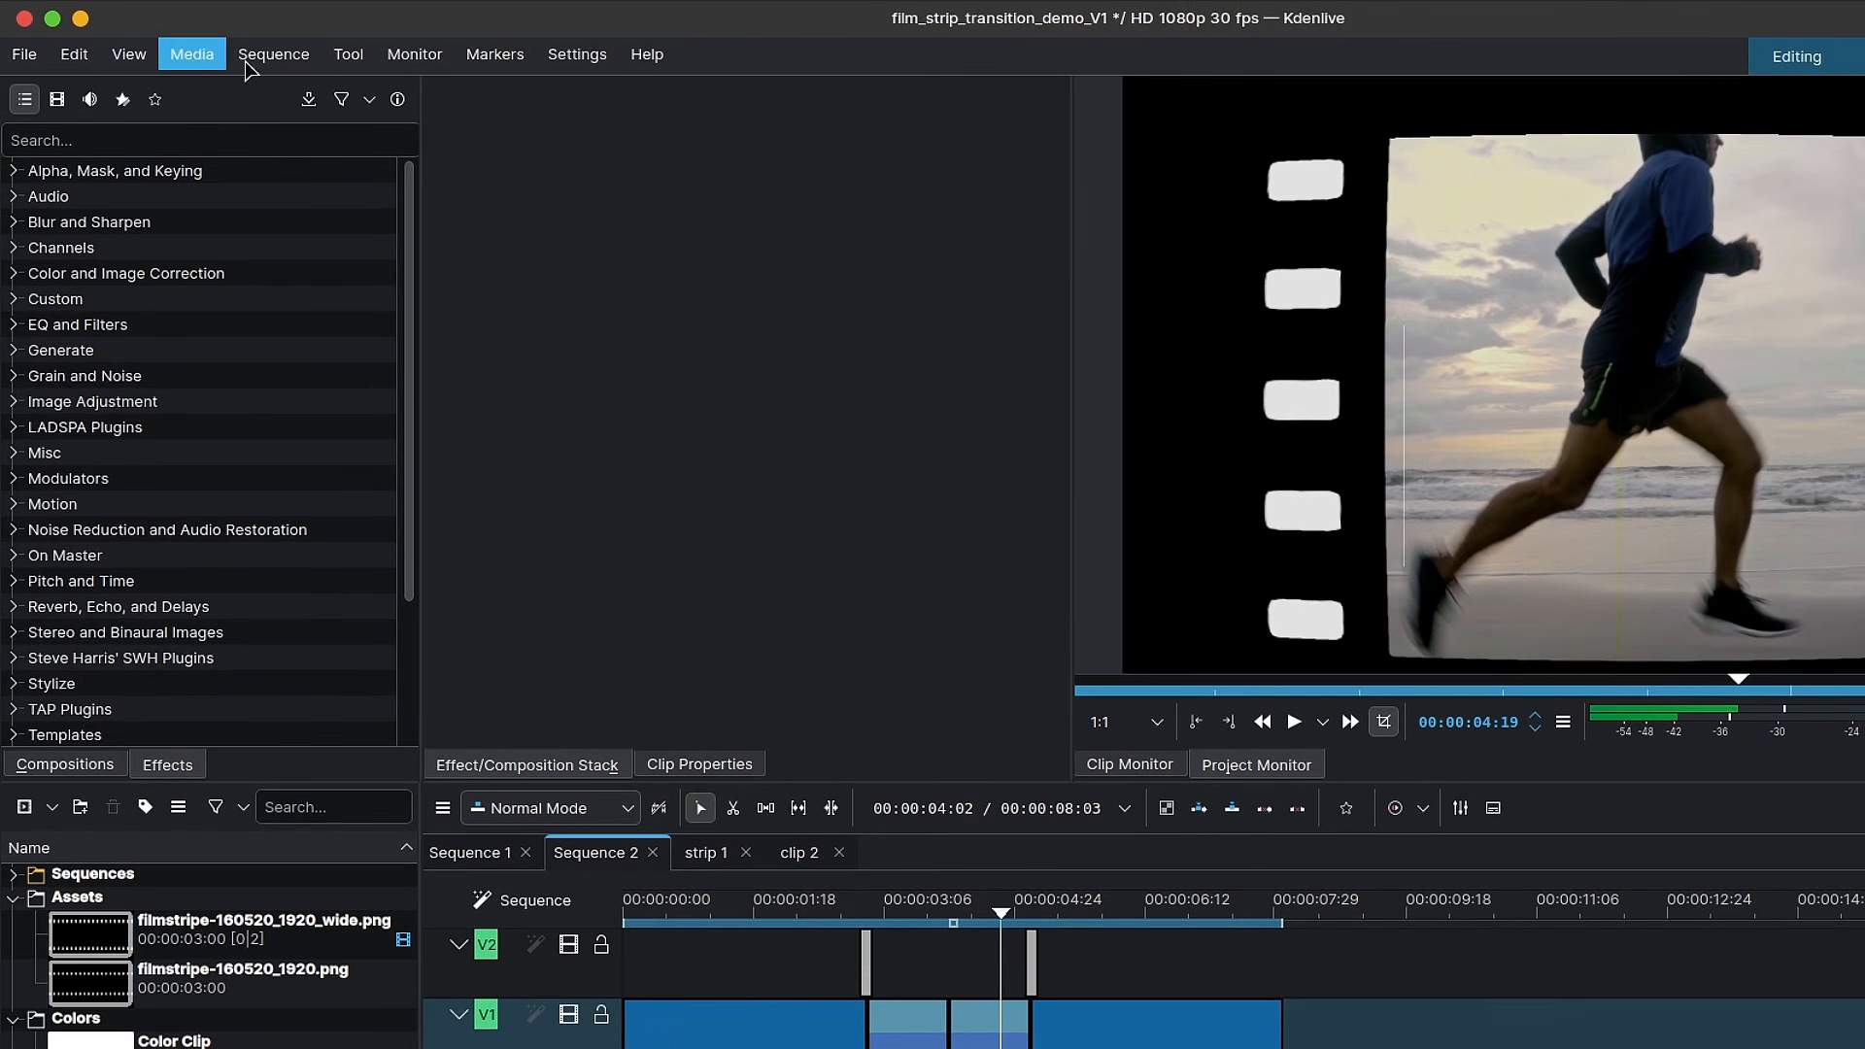
Create a new sequence named "transition 1" for rebuilding the effect
left_click(200, 60)
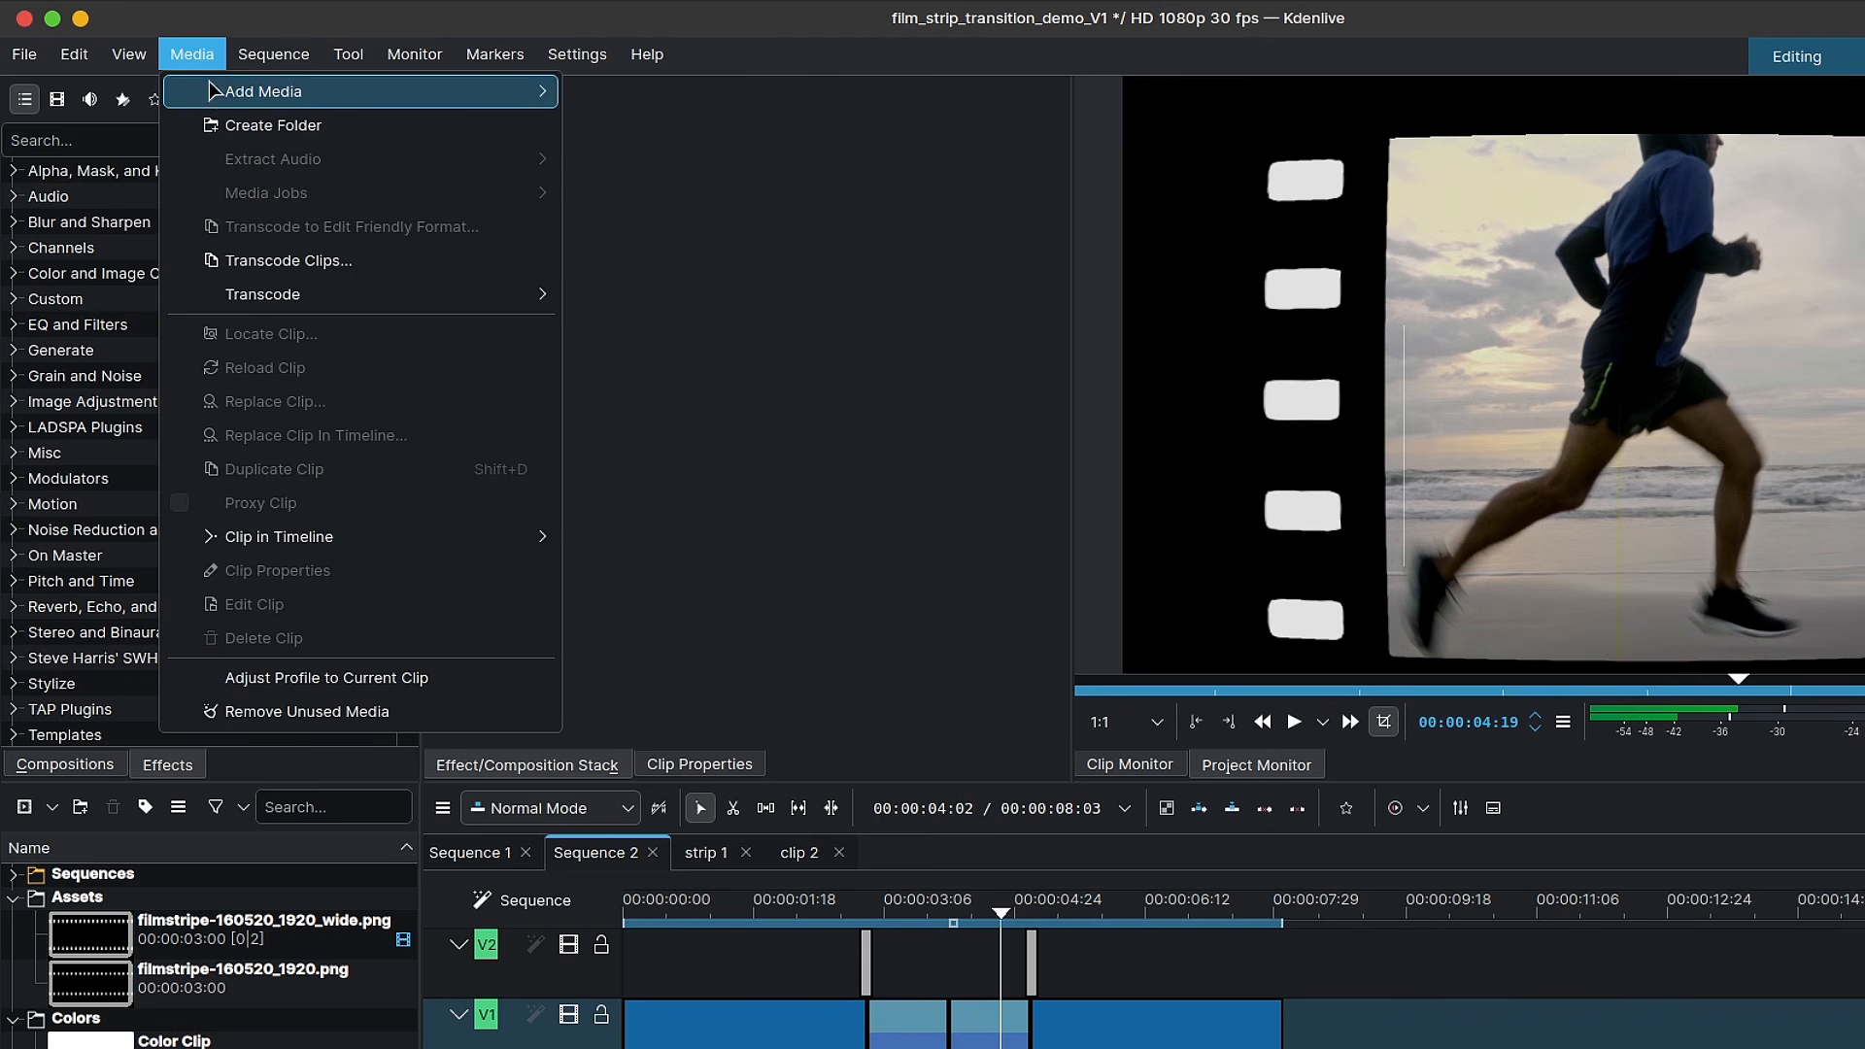
mouse_move(232, 97)
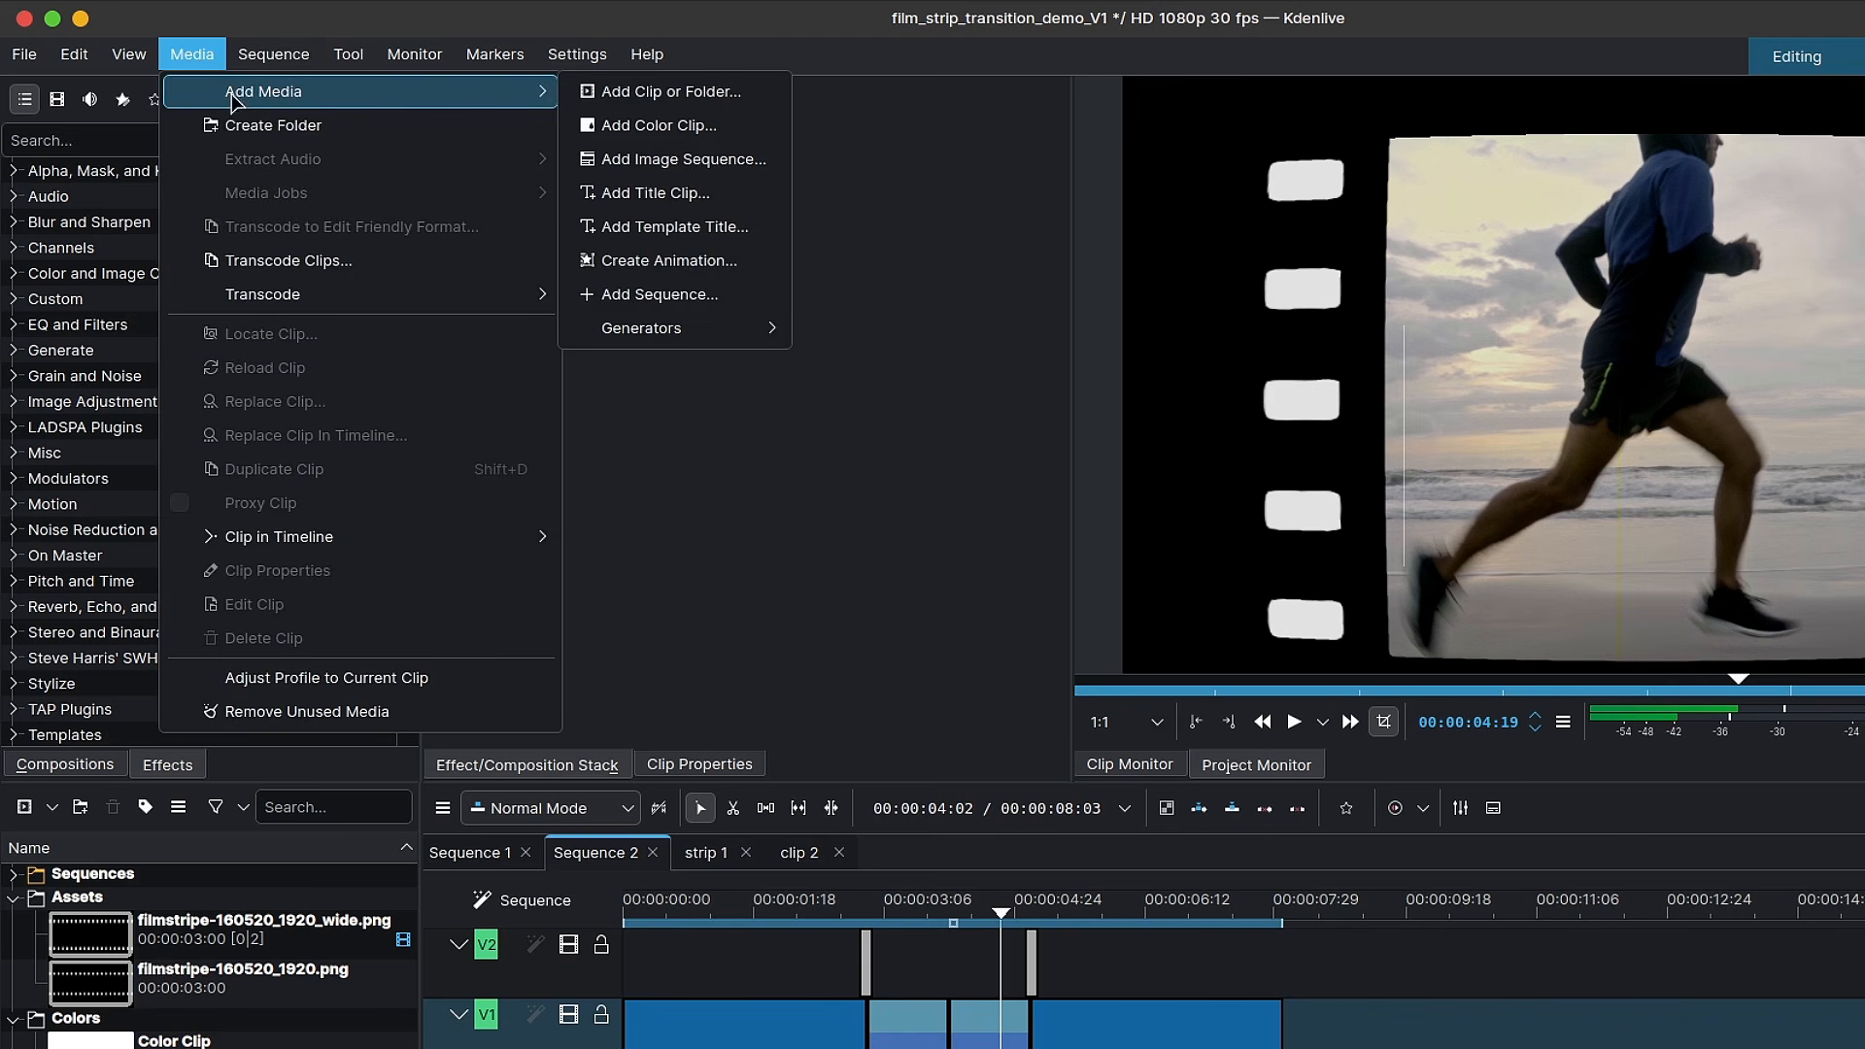
left_click(685, 303)
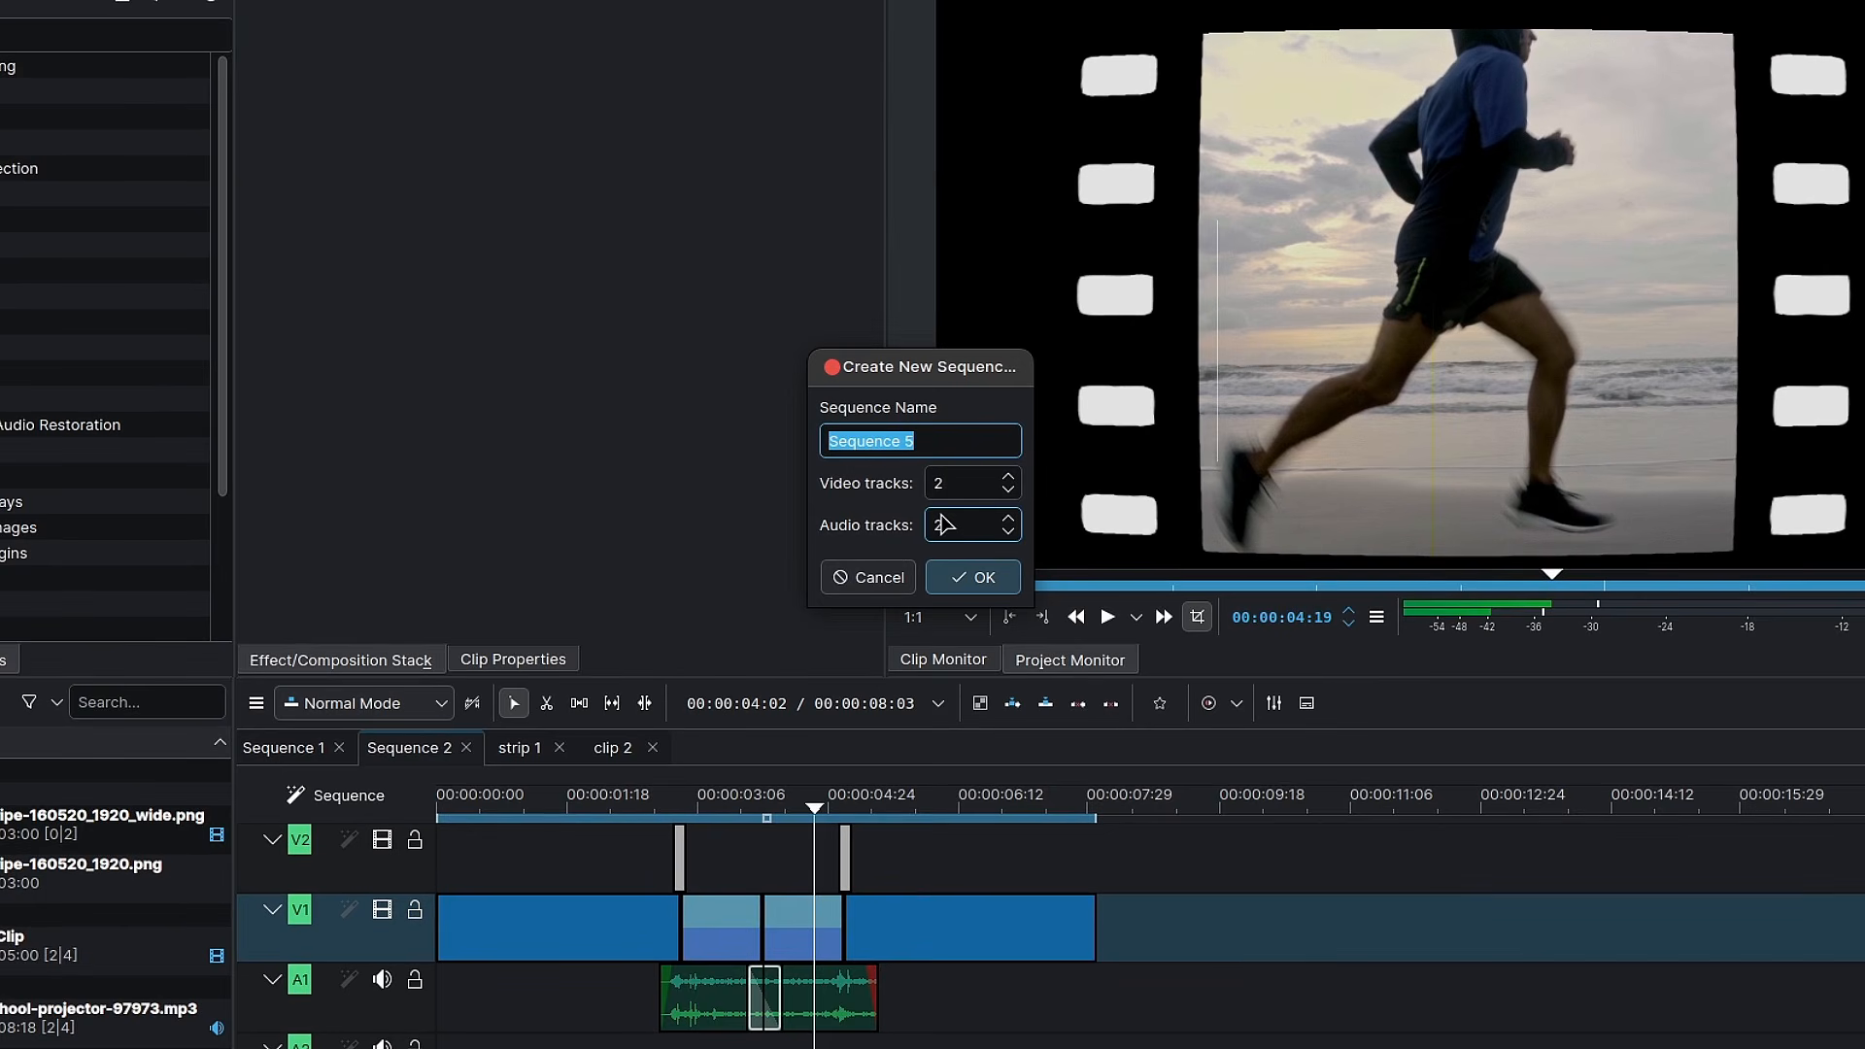
type("transition 1")
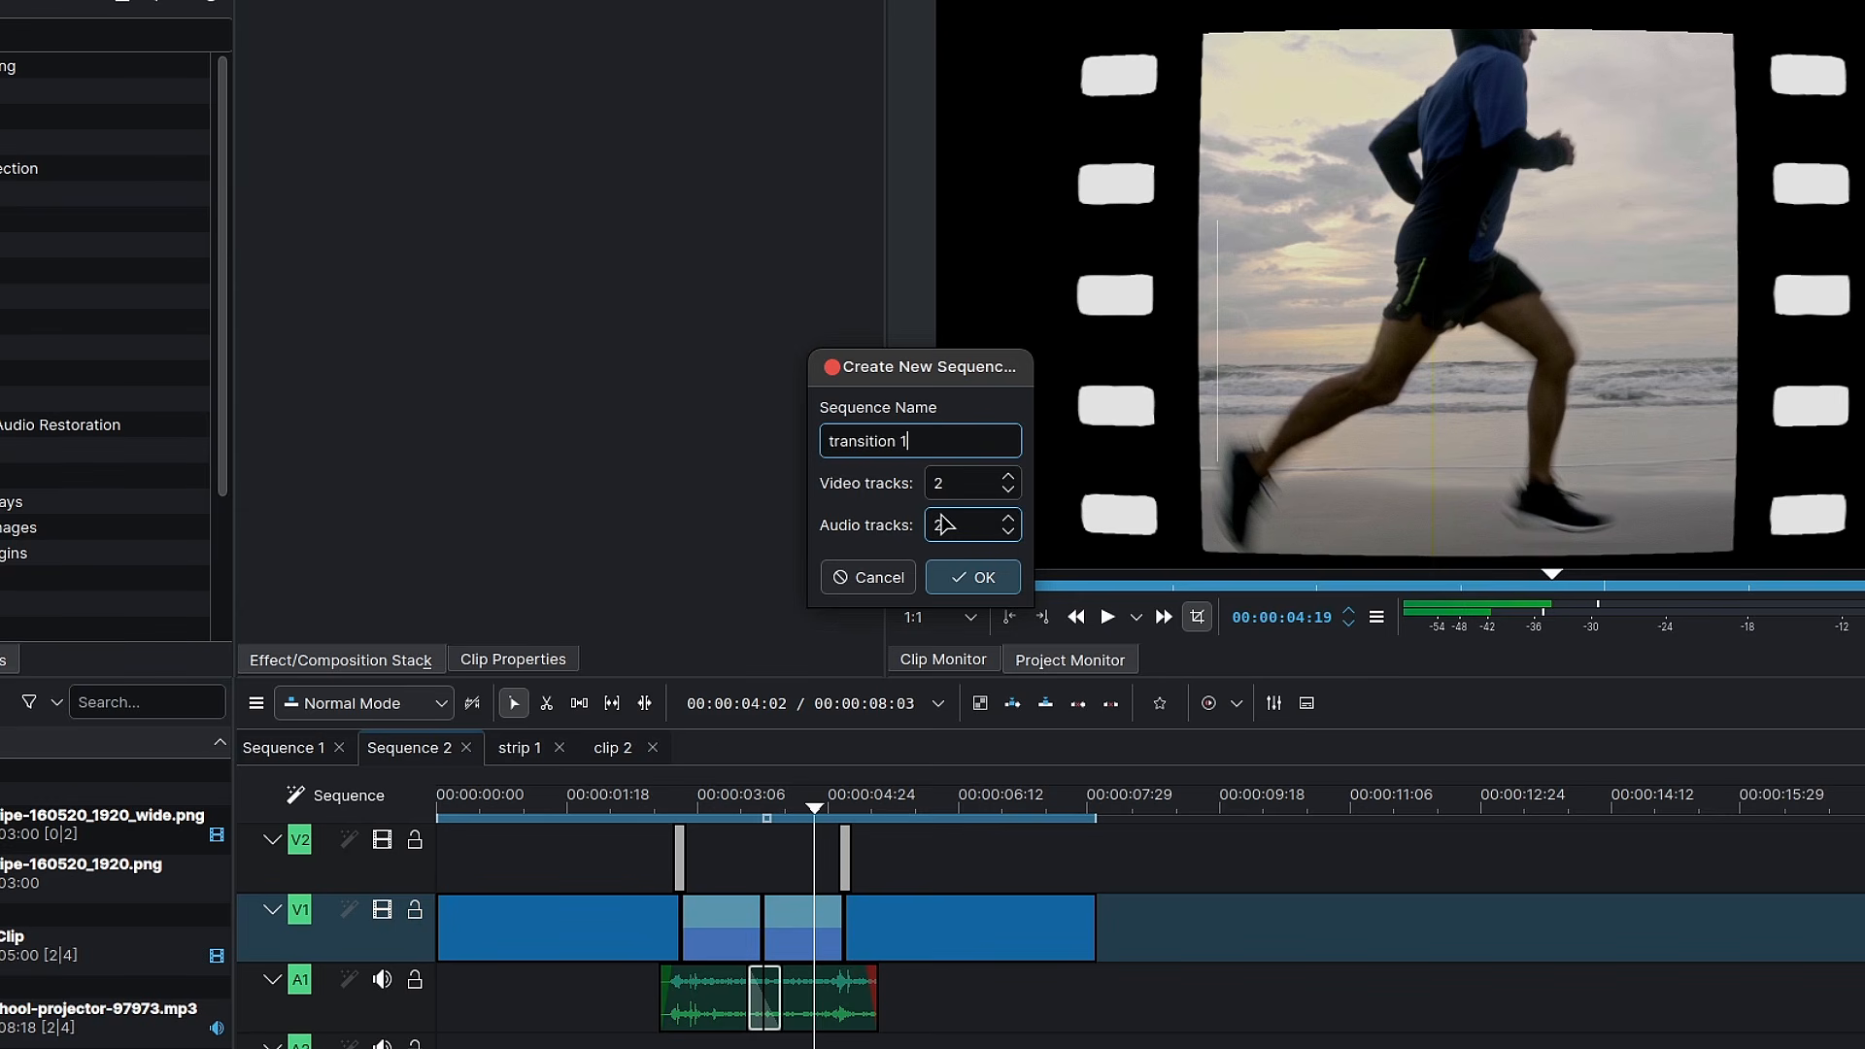
left_click(1010, 575)
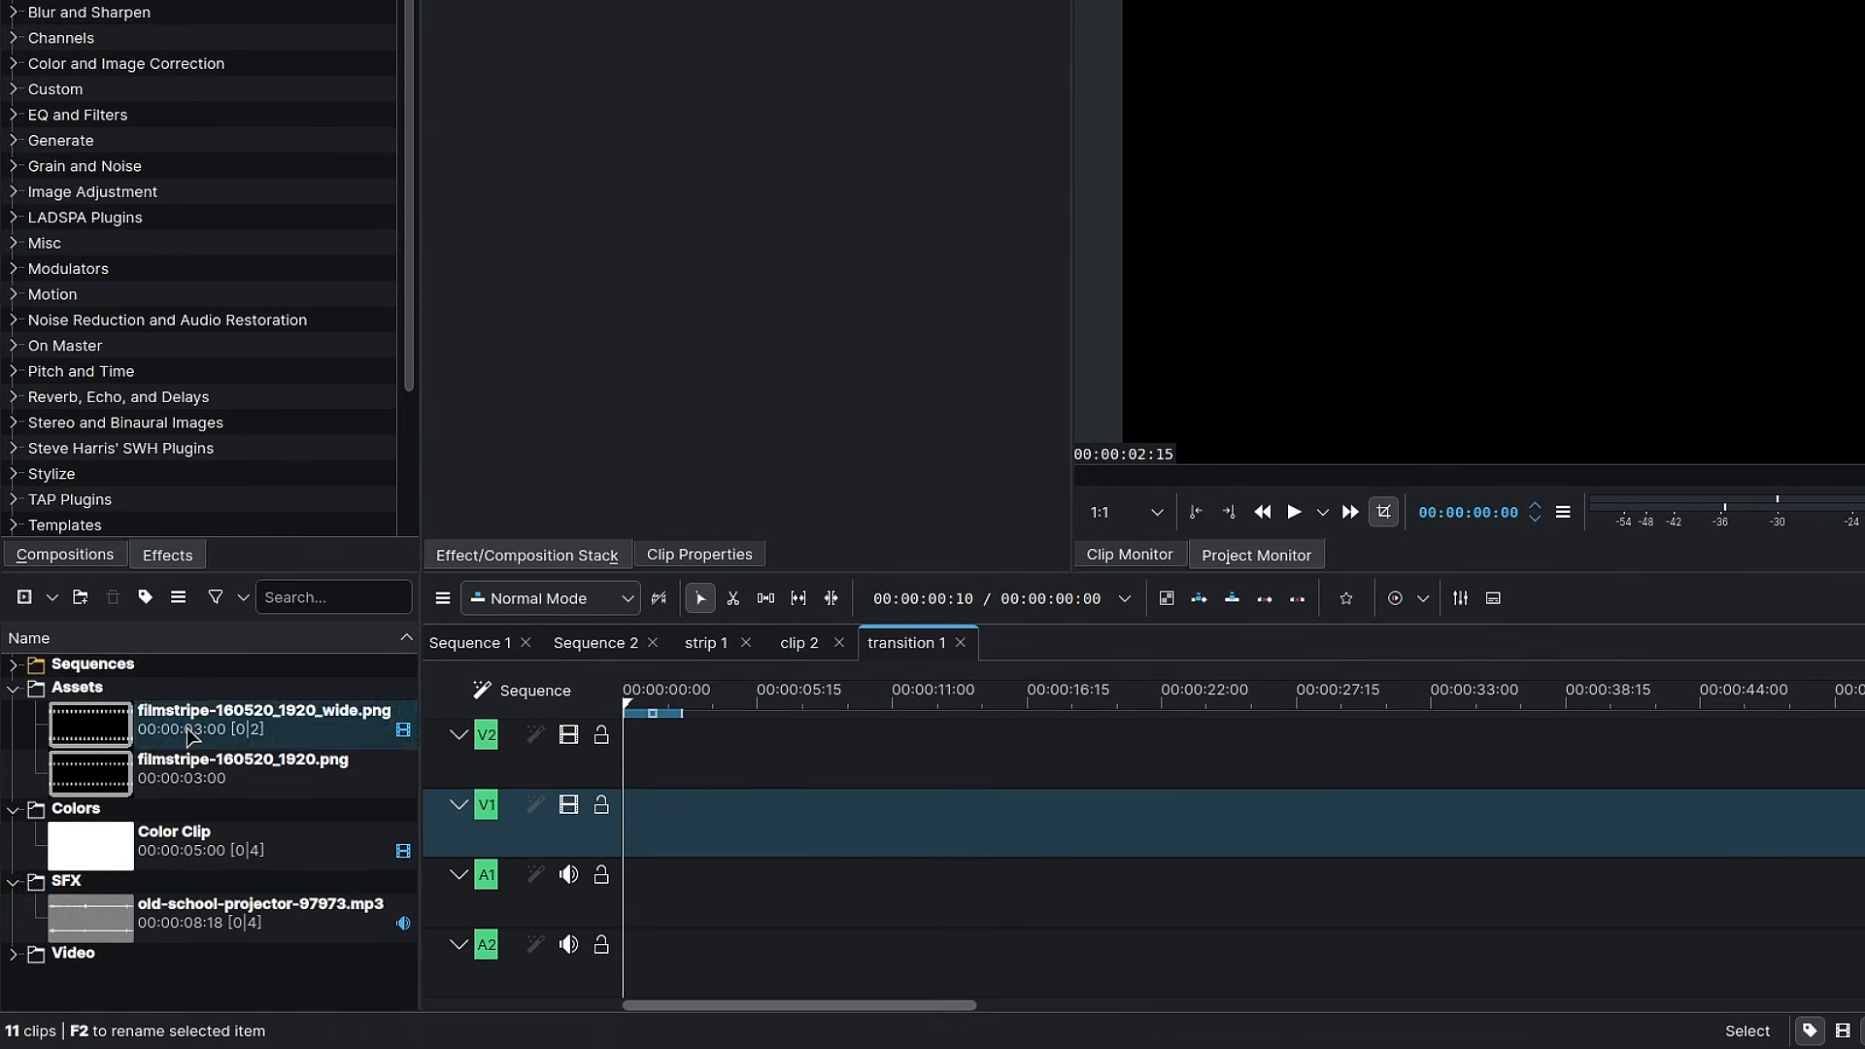
Place both clips from the Video folder back to back on track V1, with the laptop clip first at the start
left_click(5, 958)
scroll(149, 911, "down", 3)
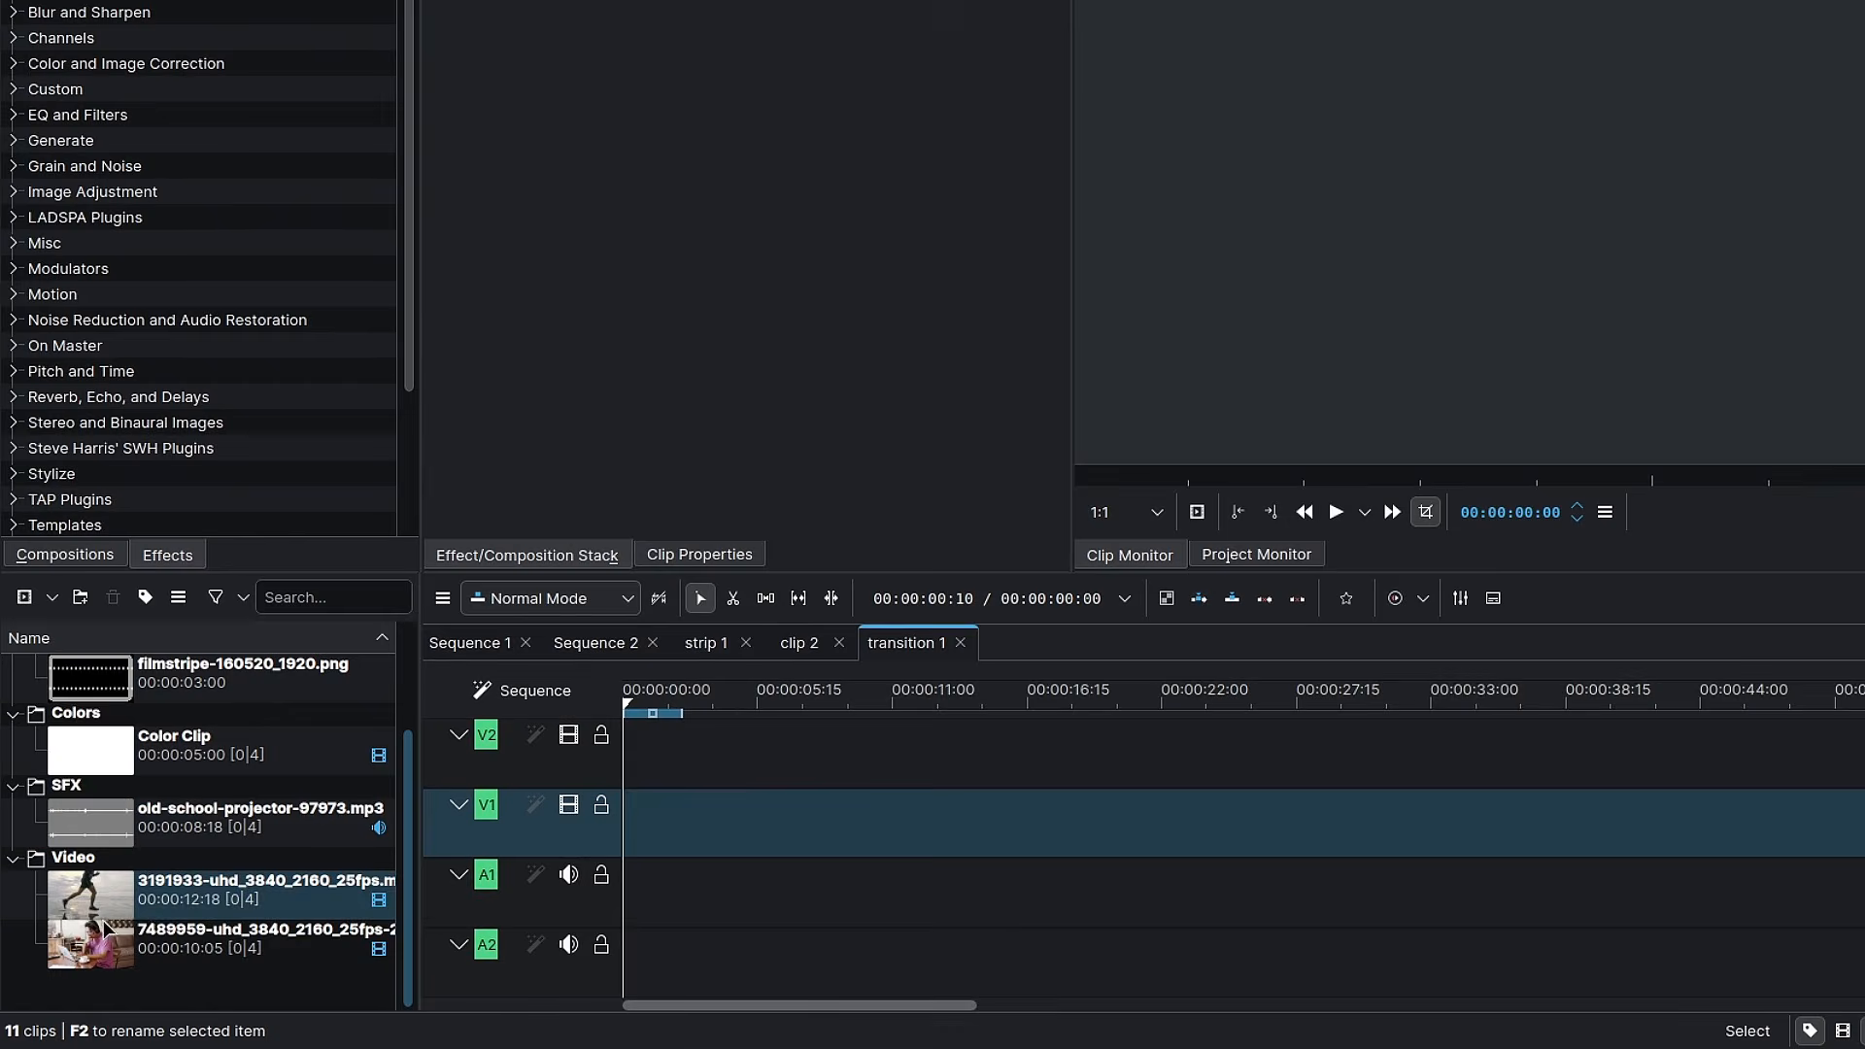
left_click(111, 951)
left_click(111, 901, "ctrl")
left_click_drag(90, 967, 608, 845)
Split the laptop clip on V1 at 00:00:04:00
mouse_move(673, 702)
left_mouse_down()
mouse_move(841, 697)
mouse_move(667, 699)
left_mouse_up()
left_click(651, 816)
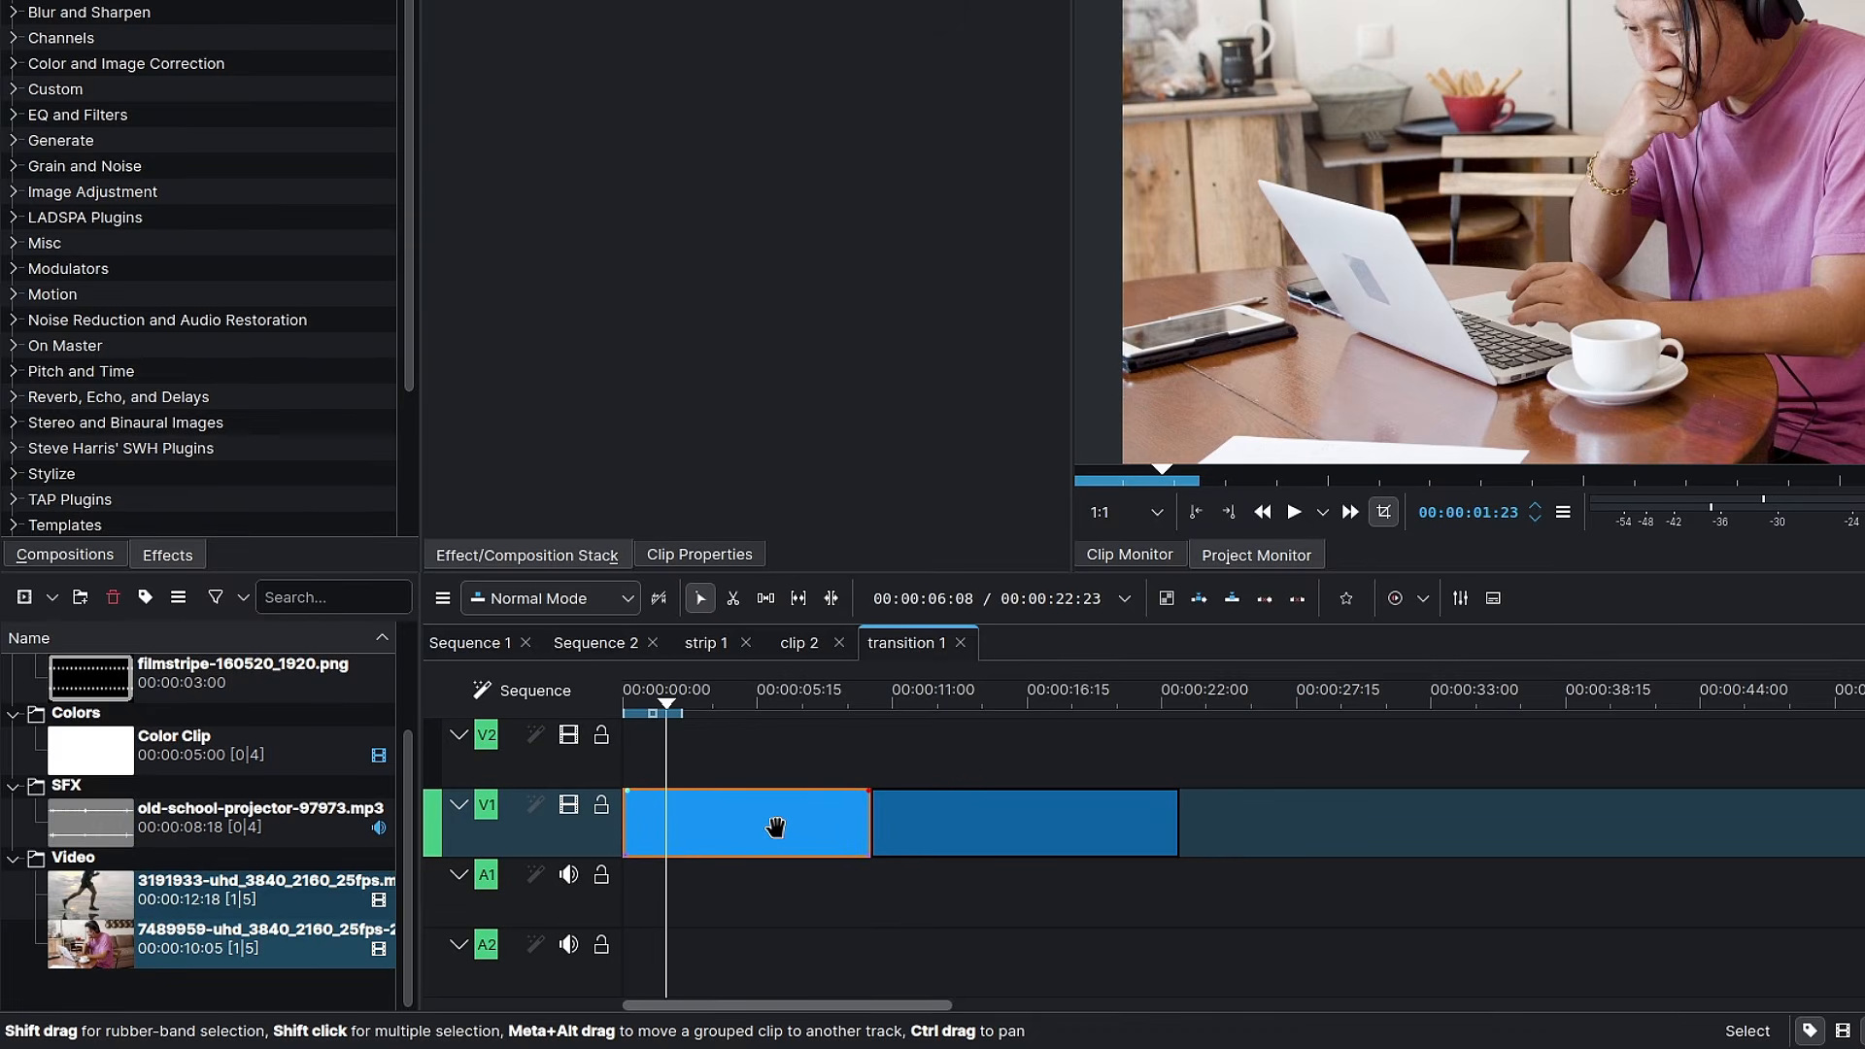
key("Left")
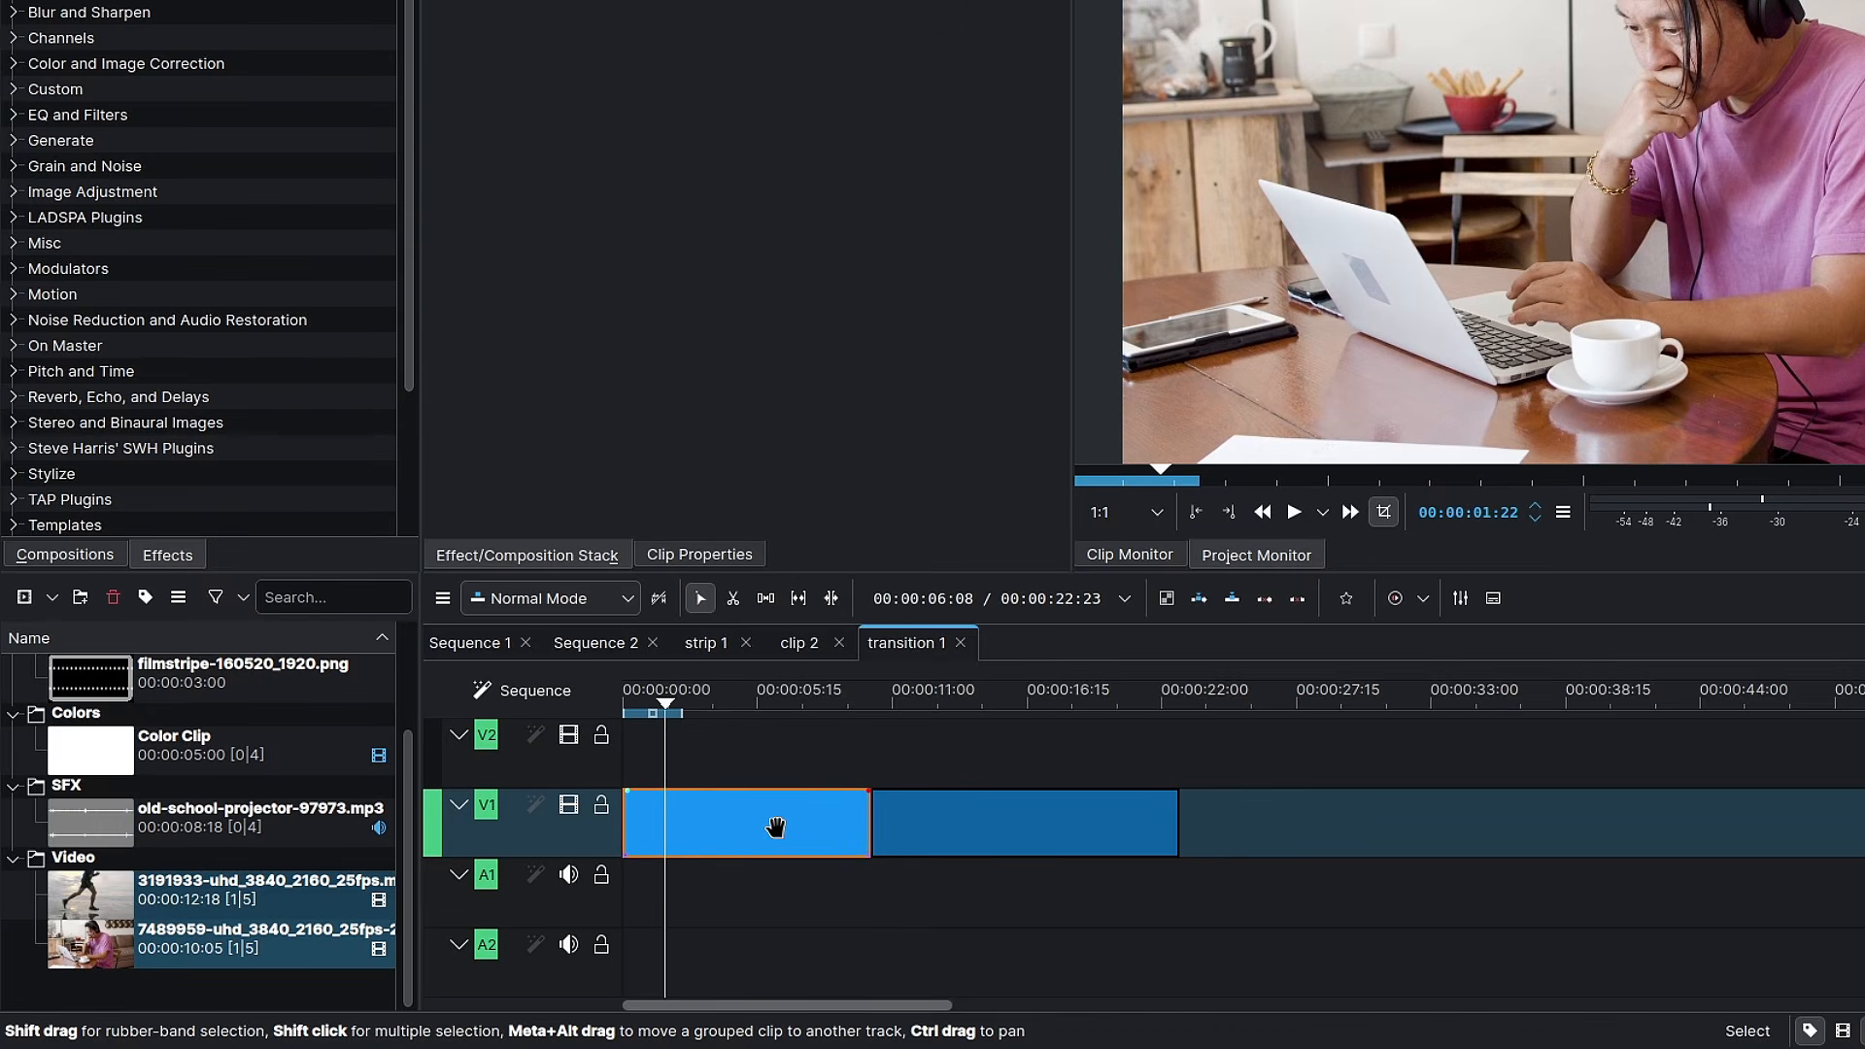
key("Home")
key("shift+Right")
key("shift+Right")
key("shift+Right")
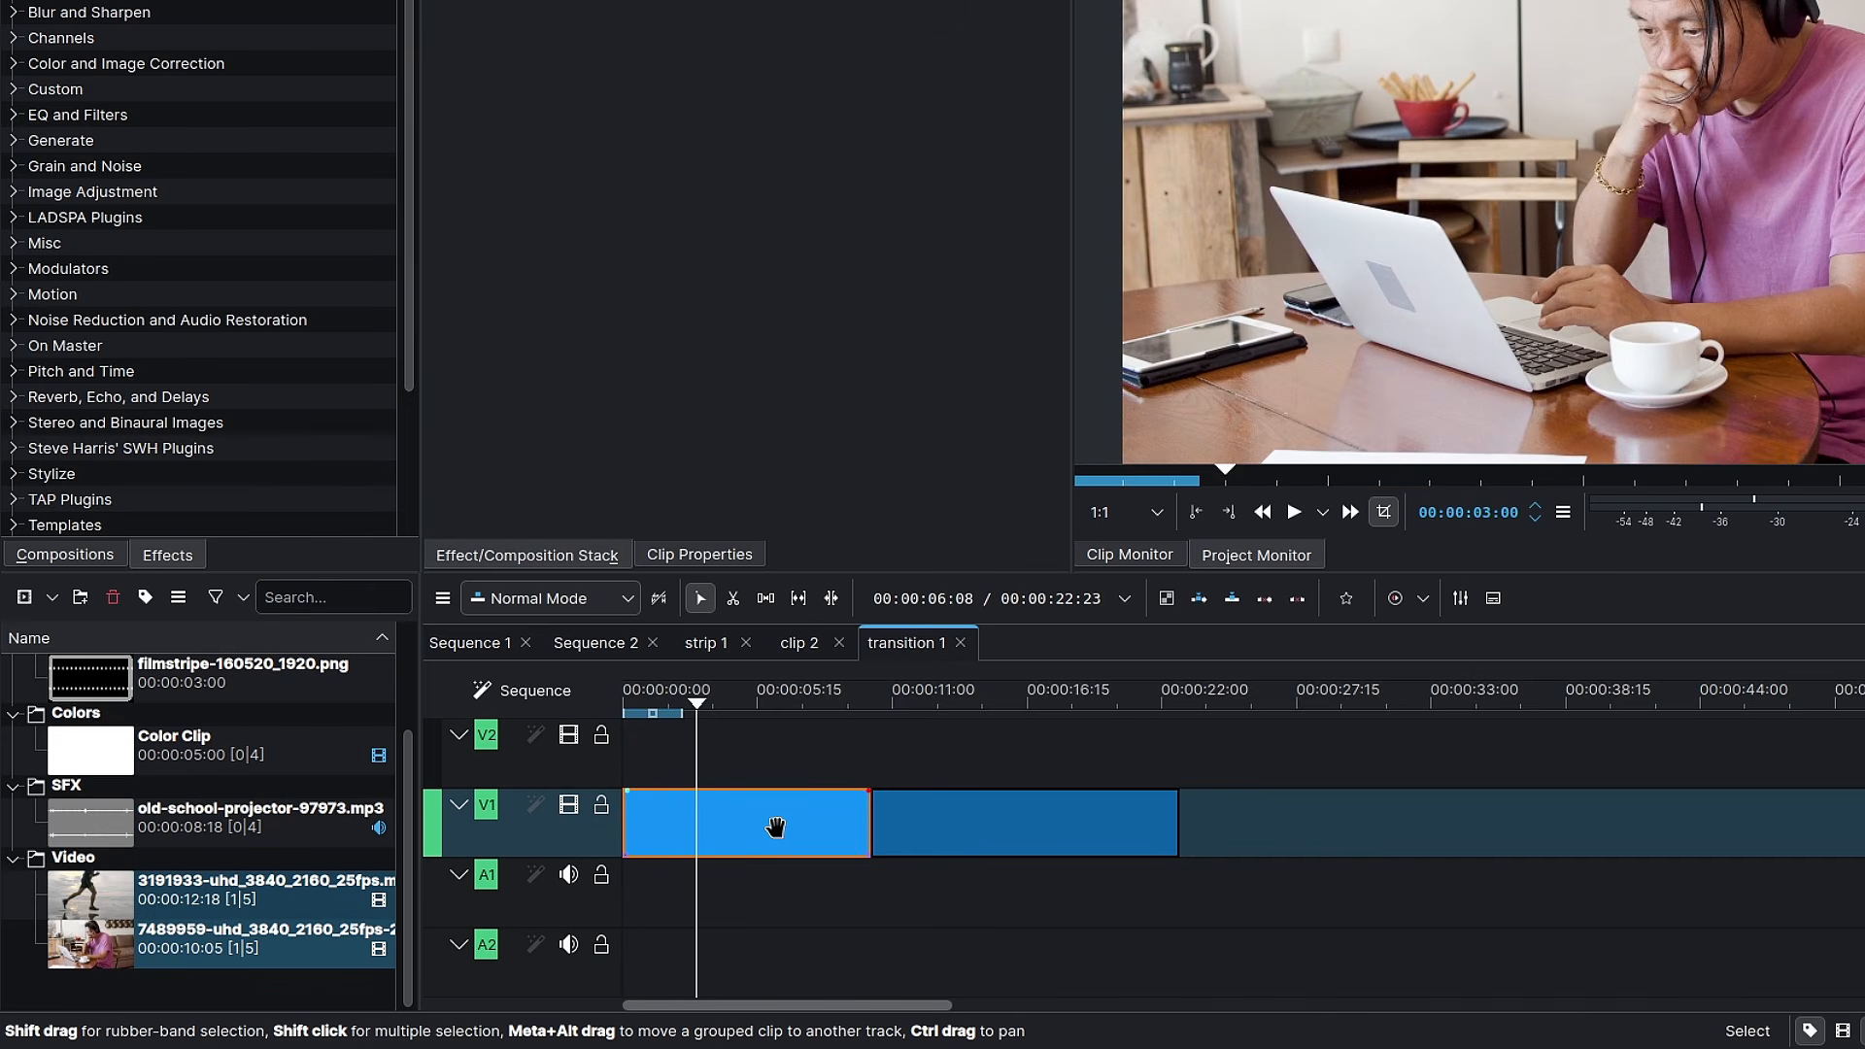
key("shift+Right")
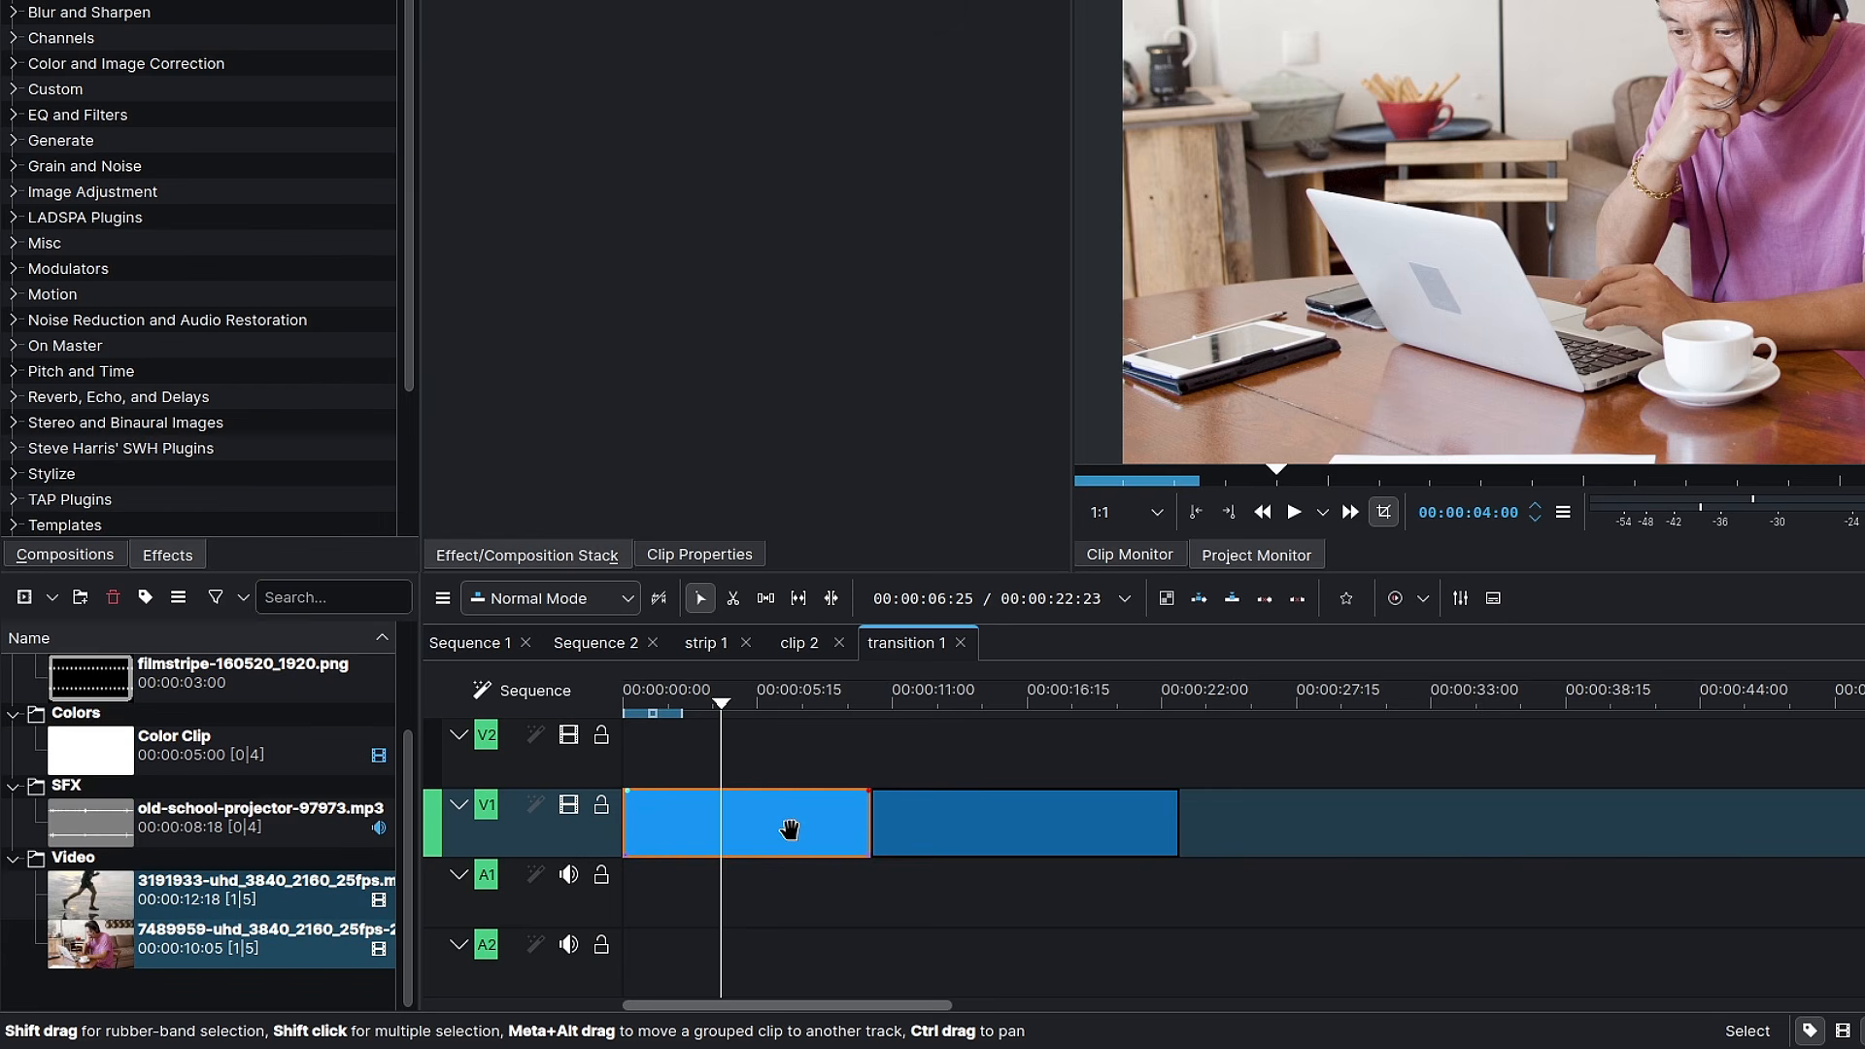
key("shift+r")
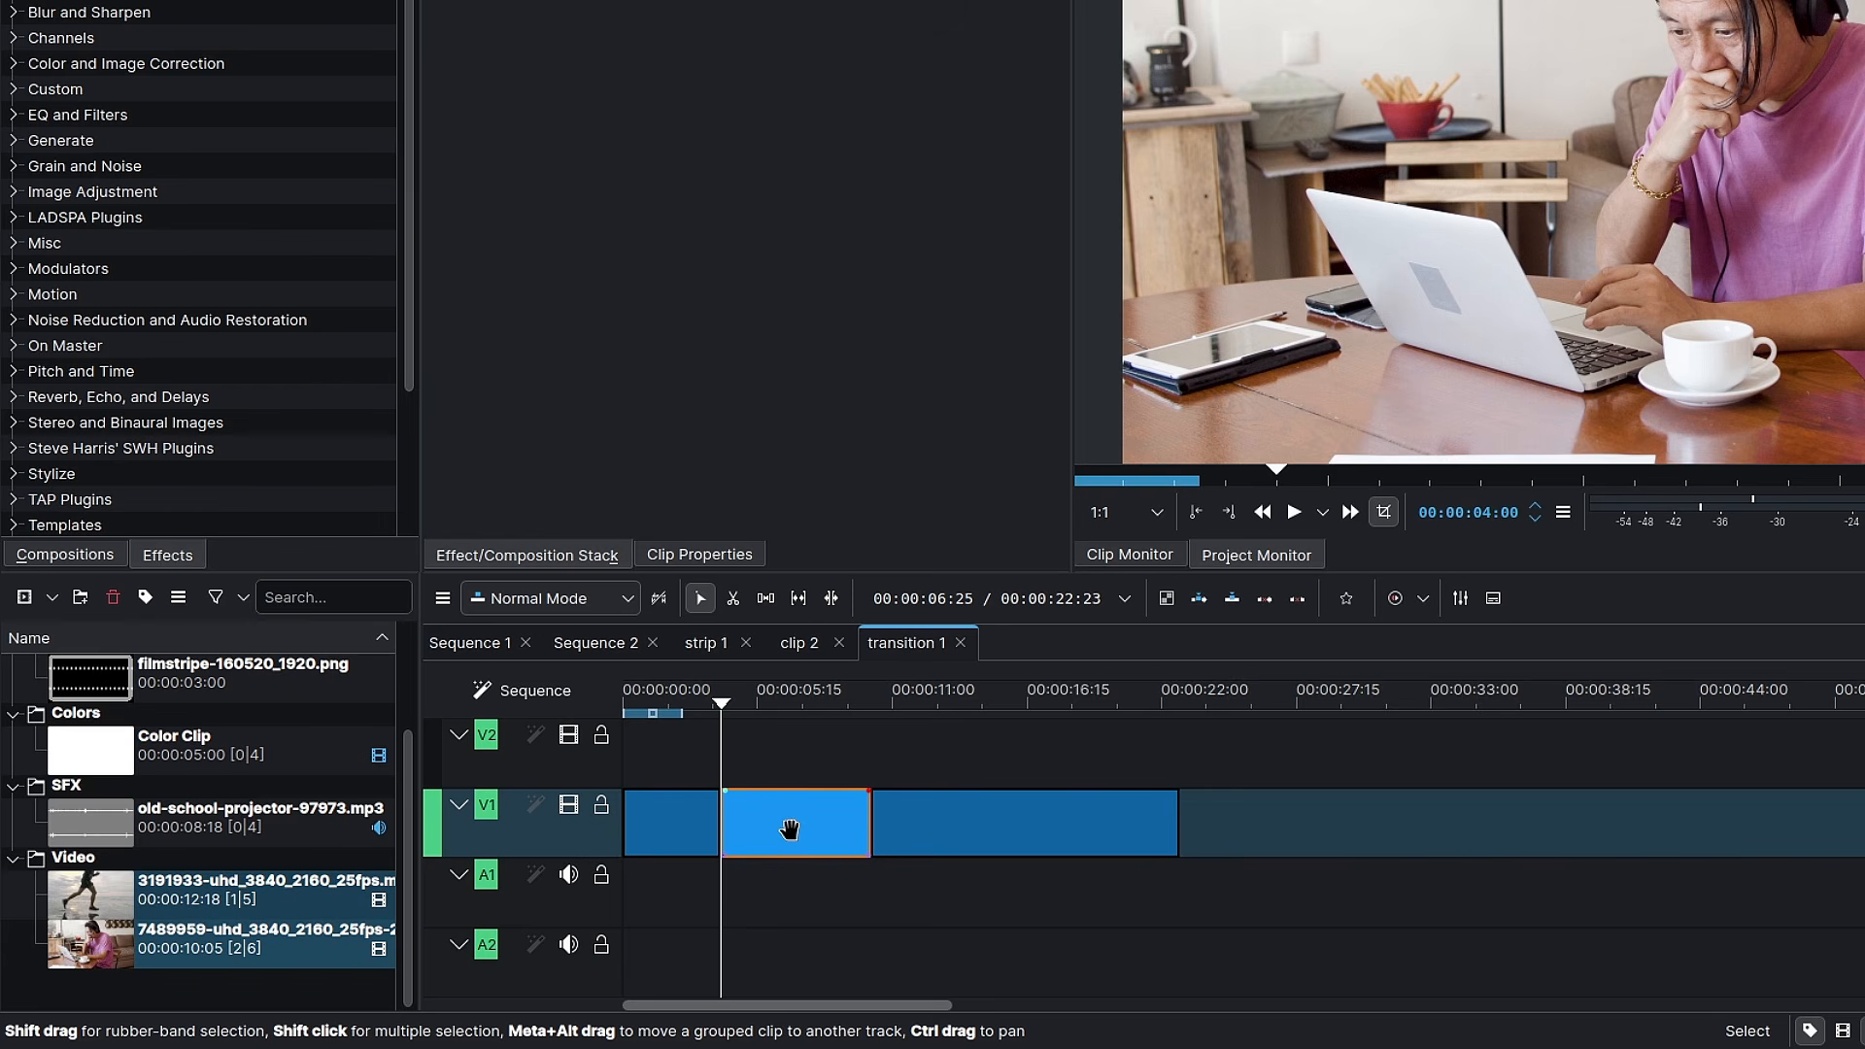
Split the laptop clip again at 00:00:05:00 and ripple-delete the part after the cut
key("shift+Right")
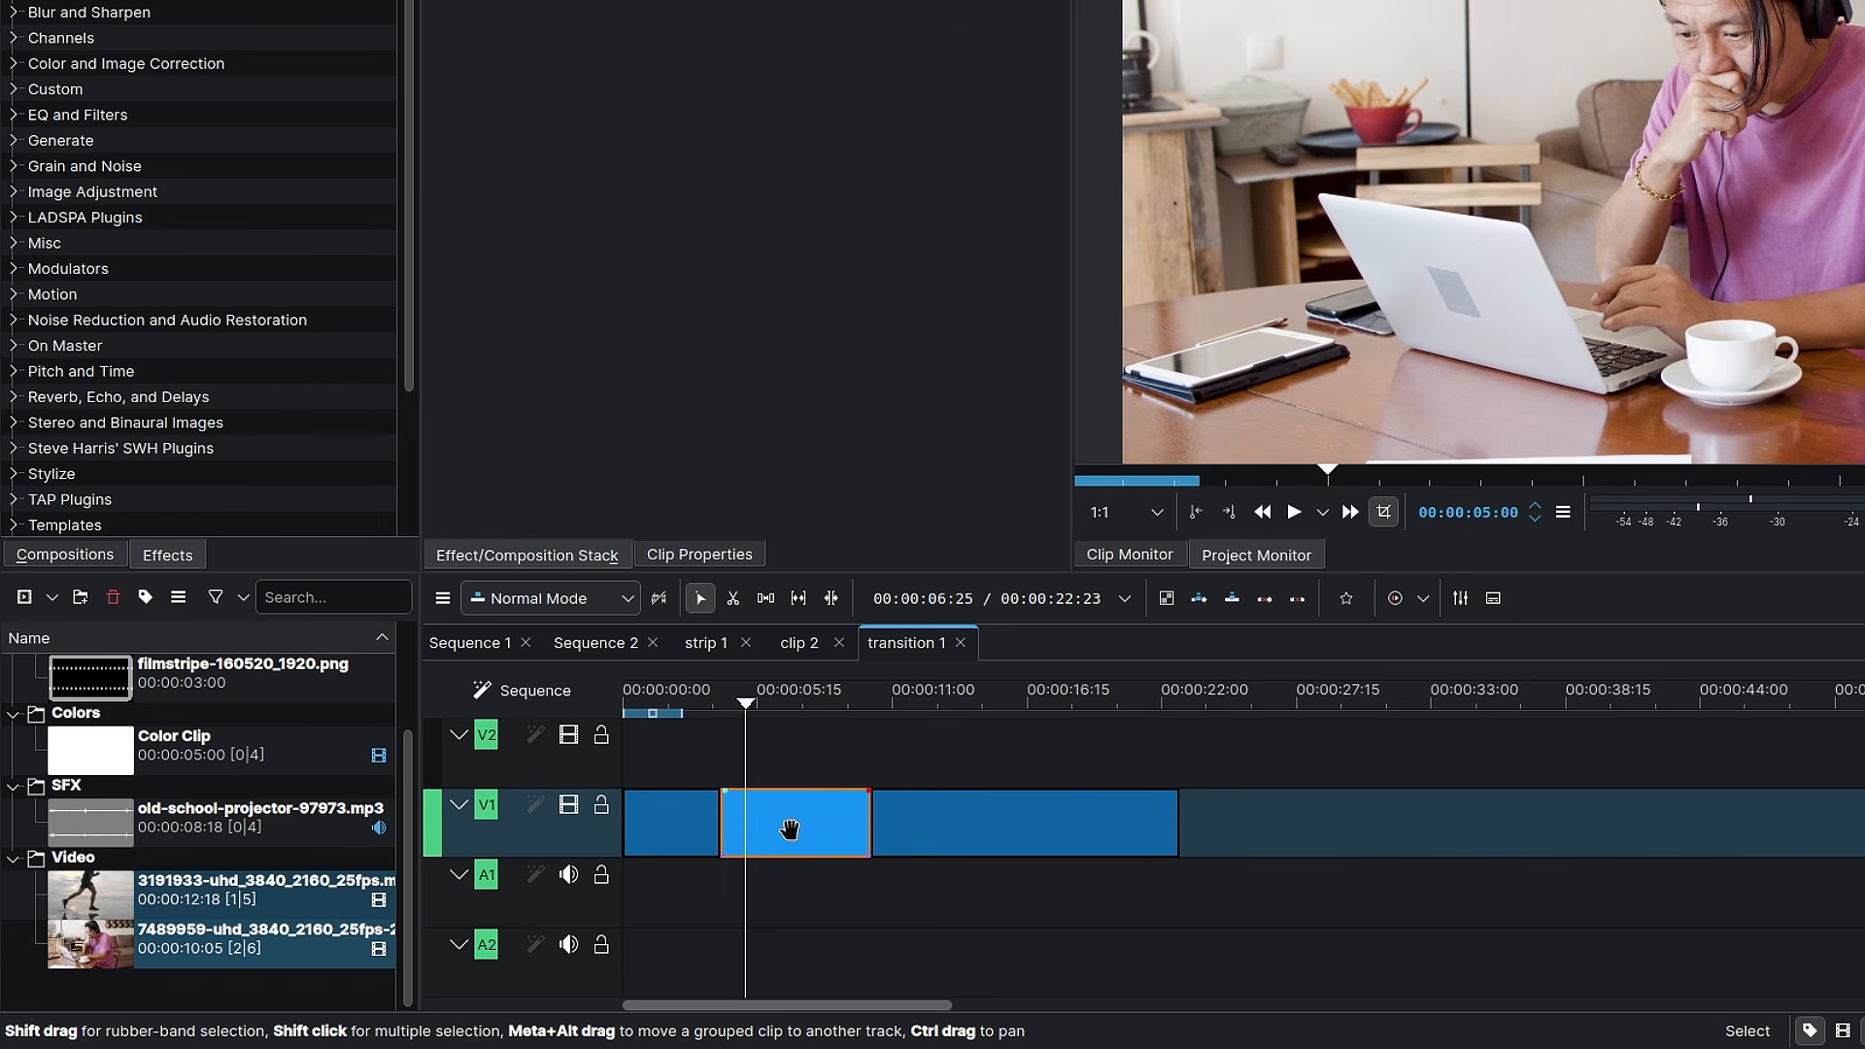
key("shift+r")
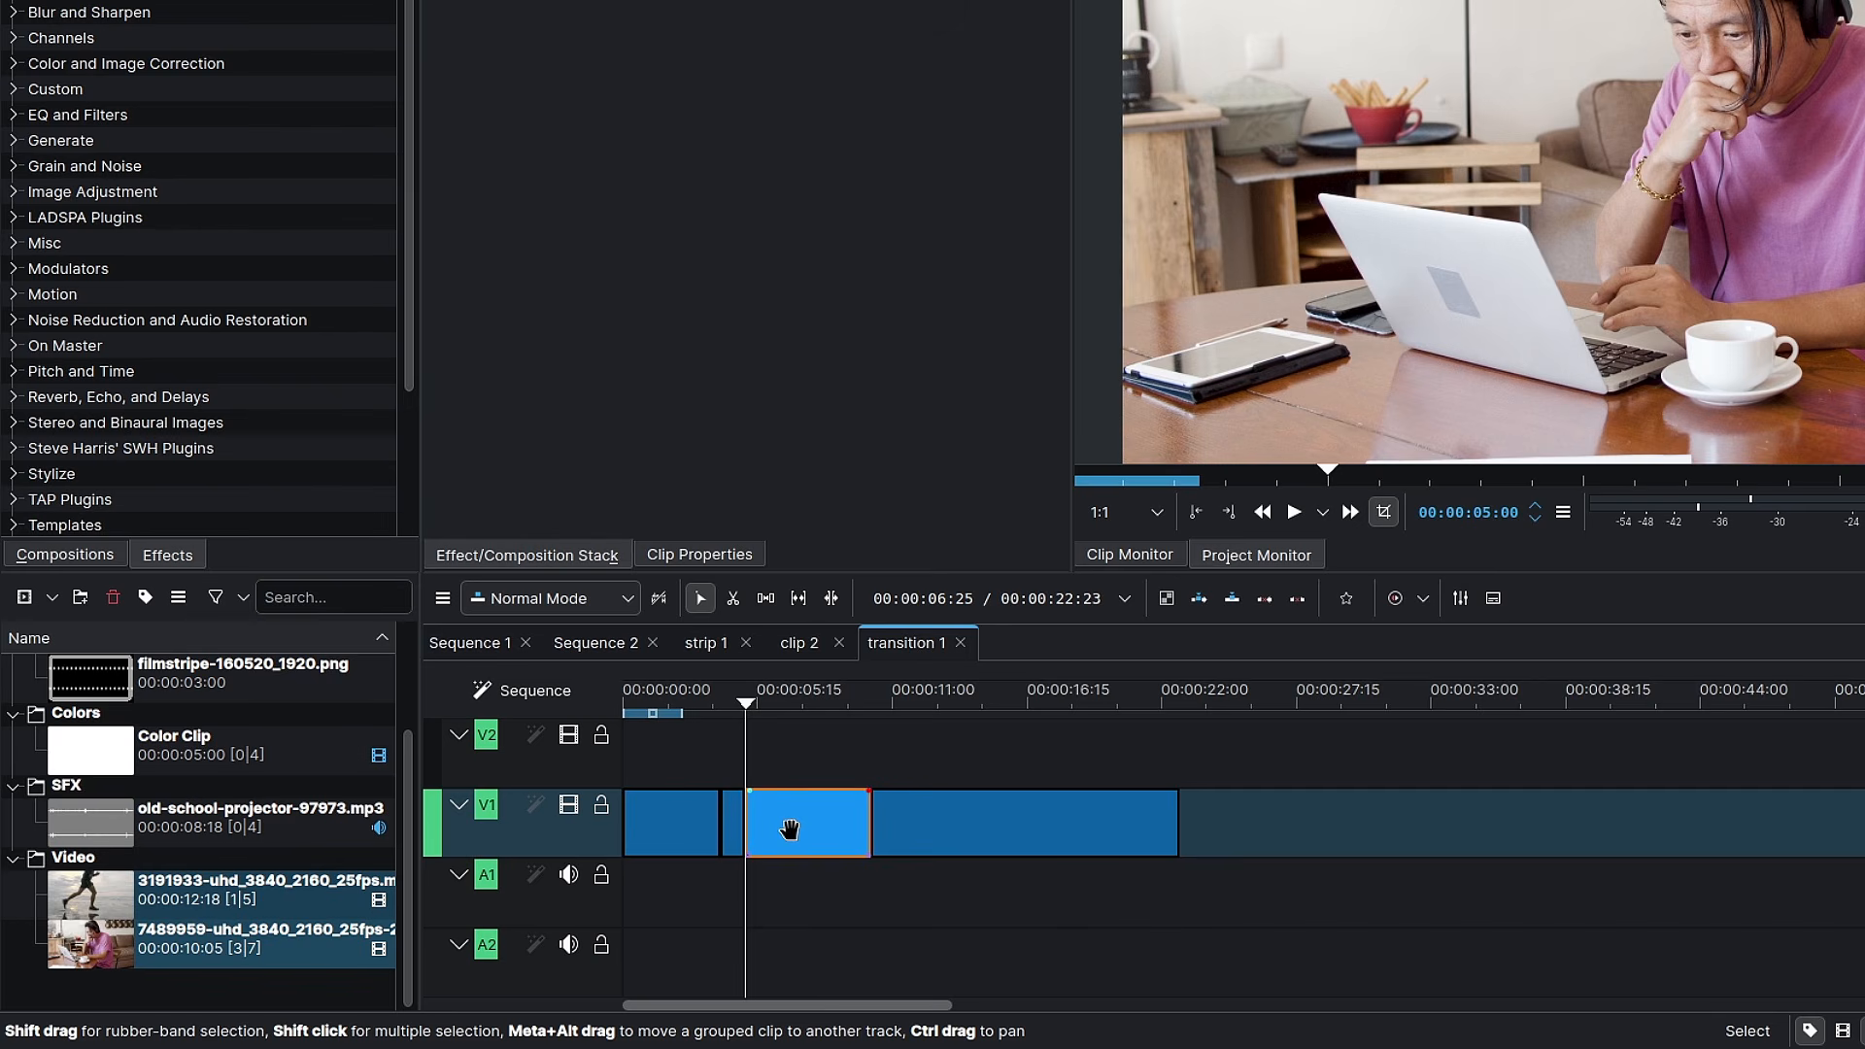
key("shift+Delete")
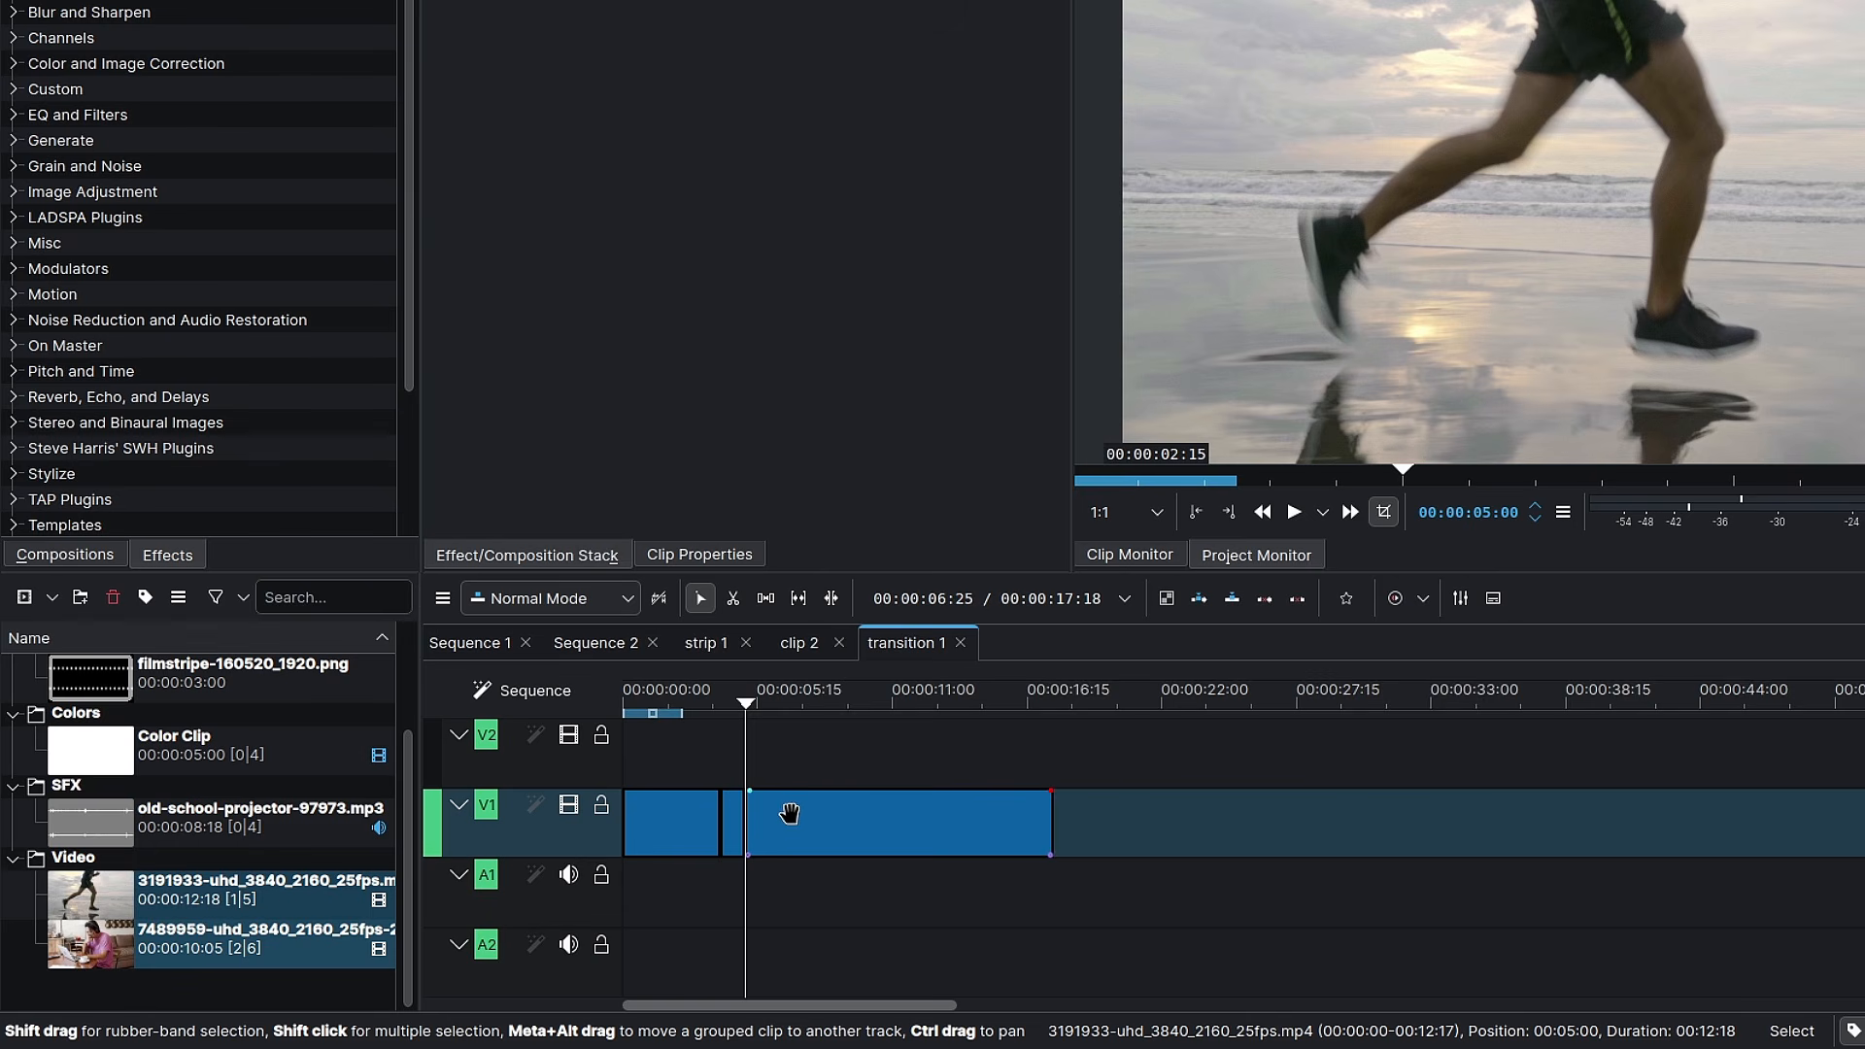
Split the running clip on V1 at 00:00:06:00, one second after it starts
key("shift+Right")
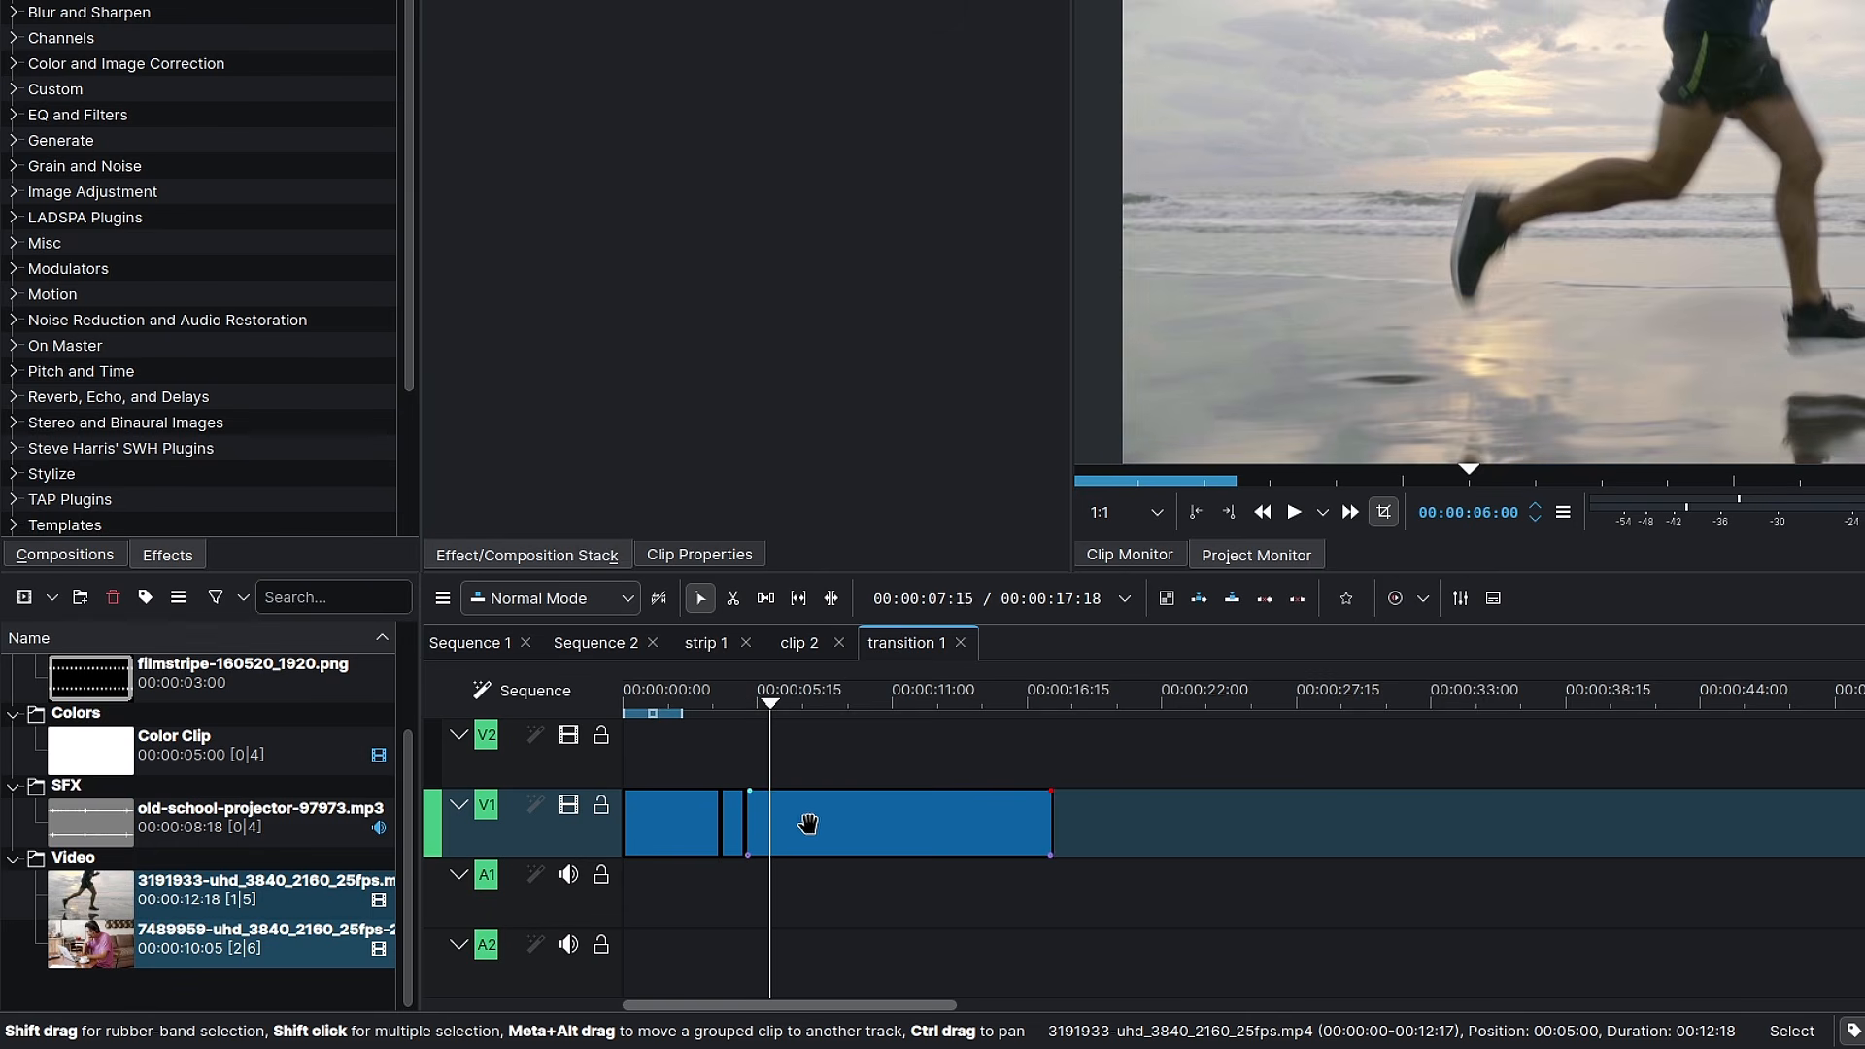
left_click(810, 825)
key("shift+r")
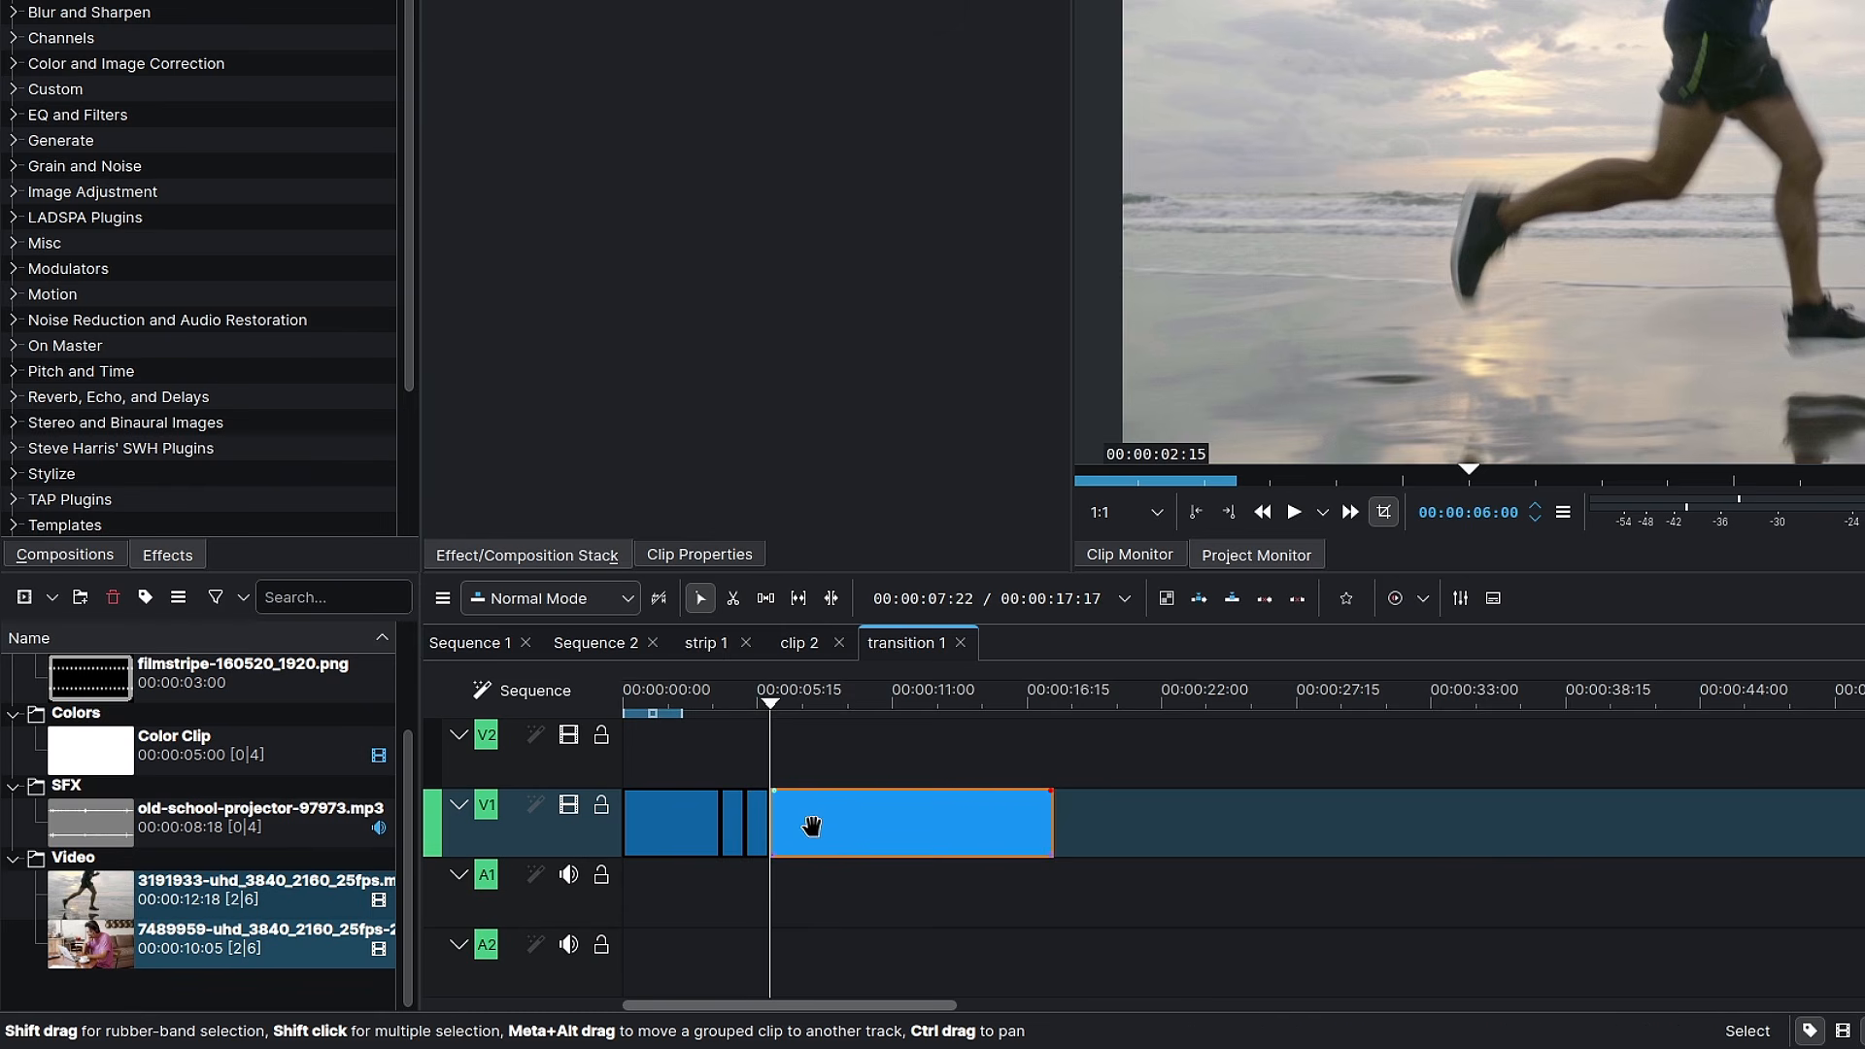
Trim the end of the last running segment to 00:00:11:00
key("shift+Right")
key("shift+Right")
key("shift+Right")
key("shift+Right")
key("shift+Right")
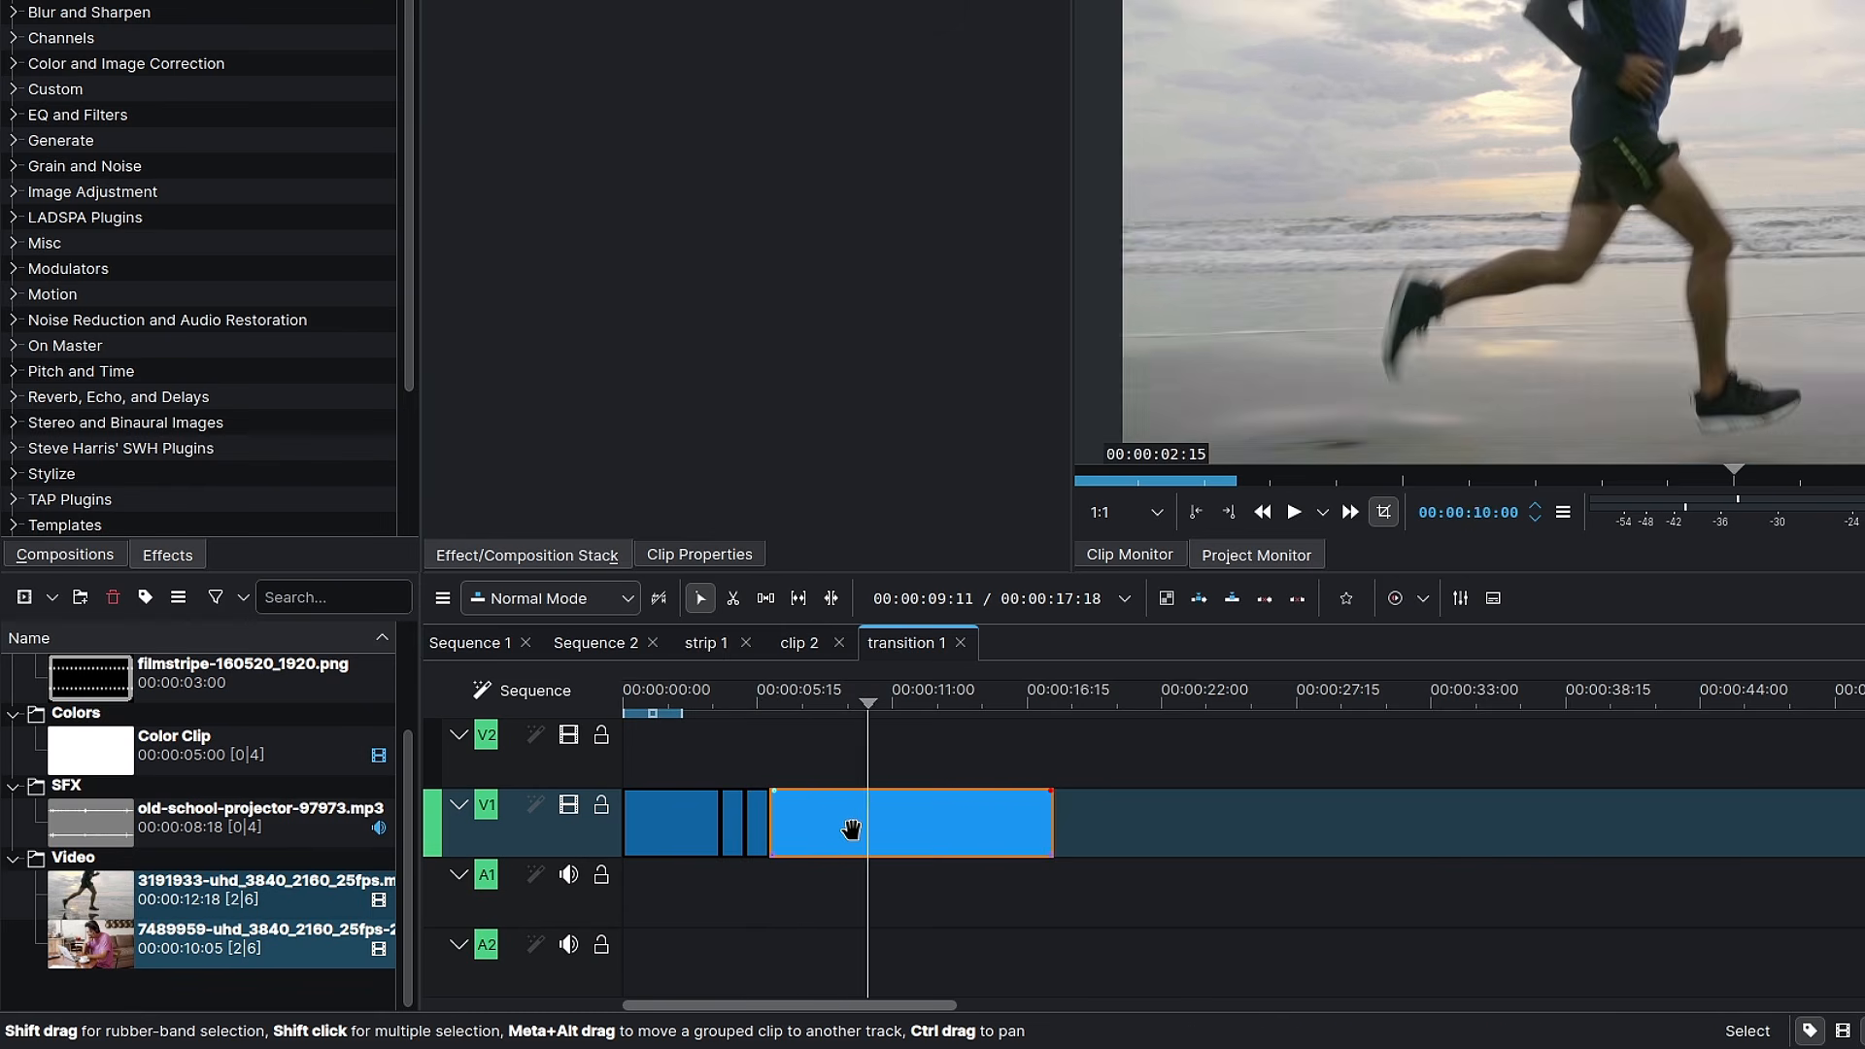
key("parenright")
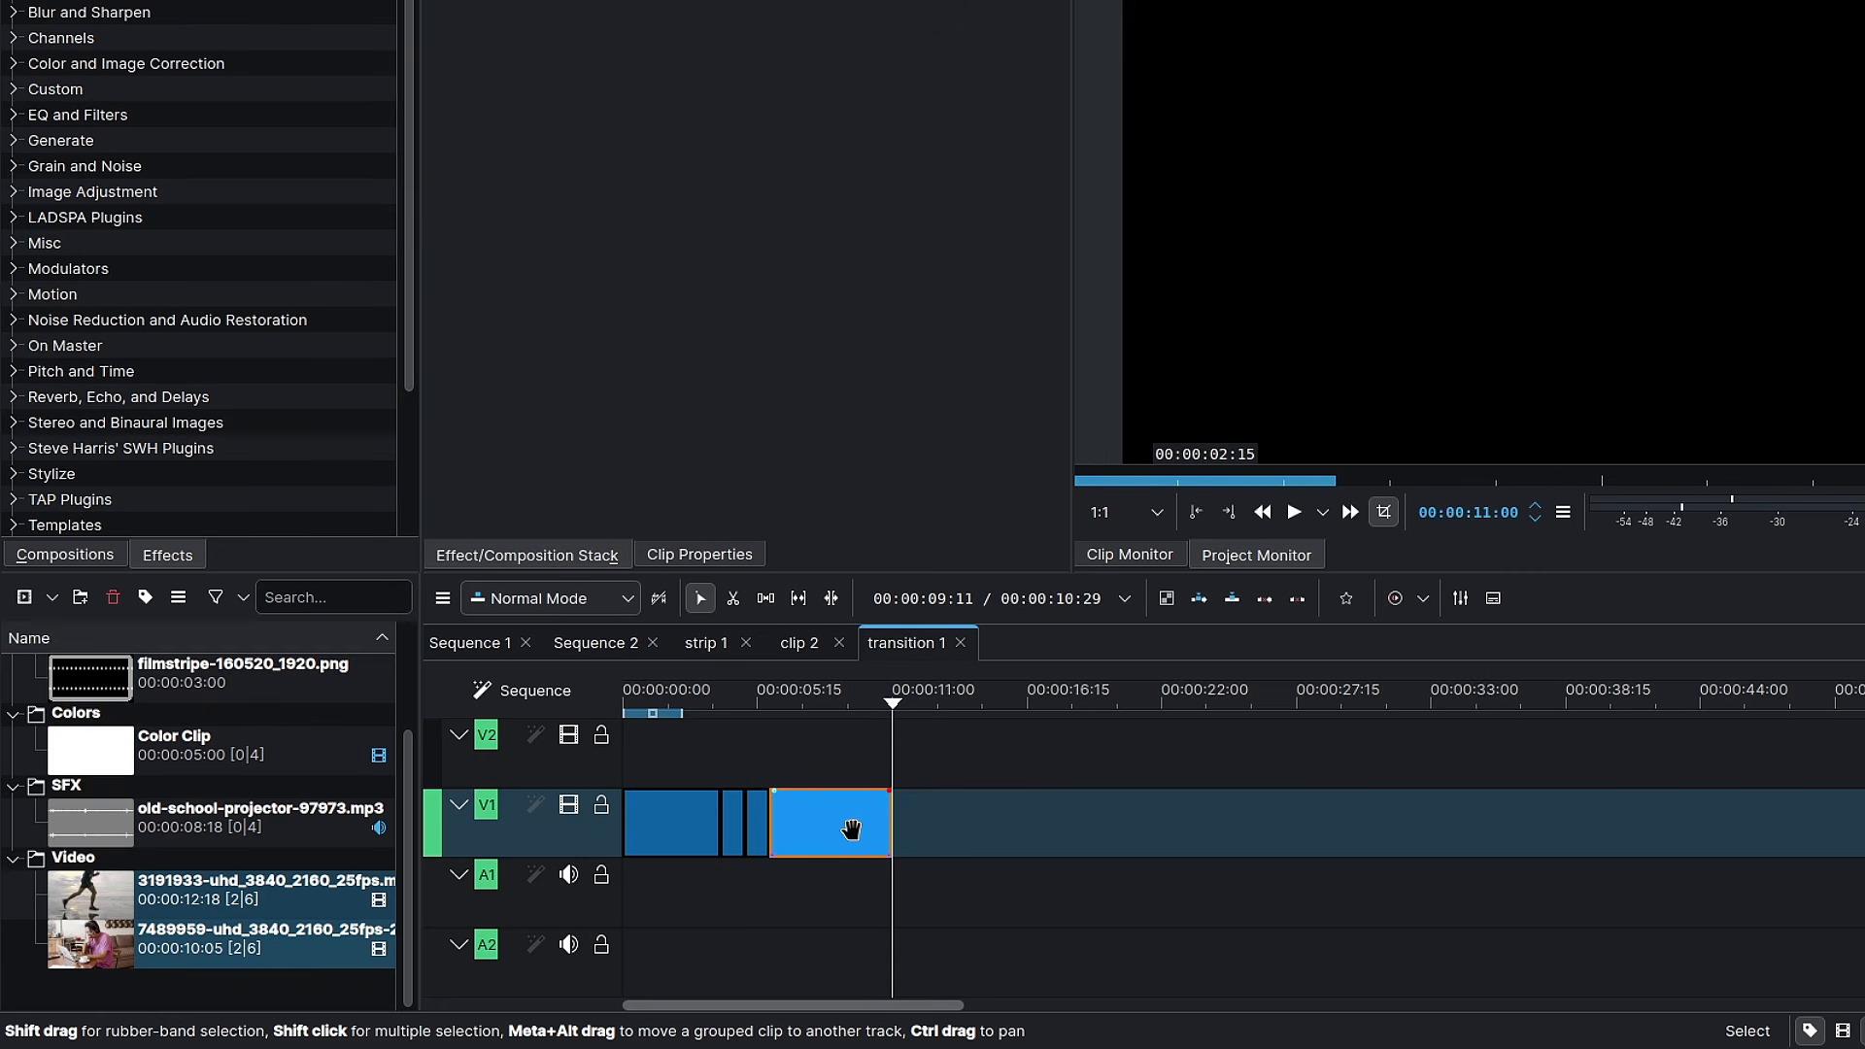
Apply the Lens Correction (frei0r) effect to the one-second laptop segment starting at 00:00:04:00
key("shift+z")
left_click_drag(1170, 708, 1213, 708)
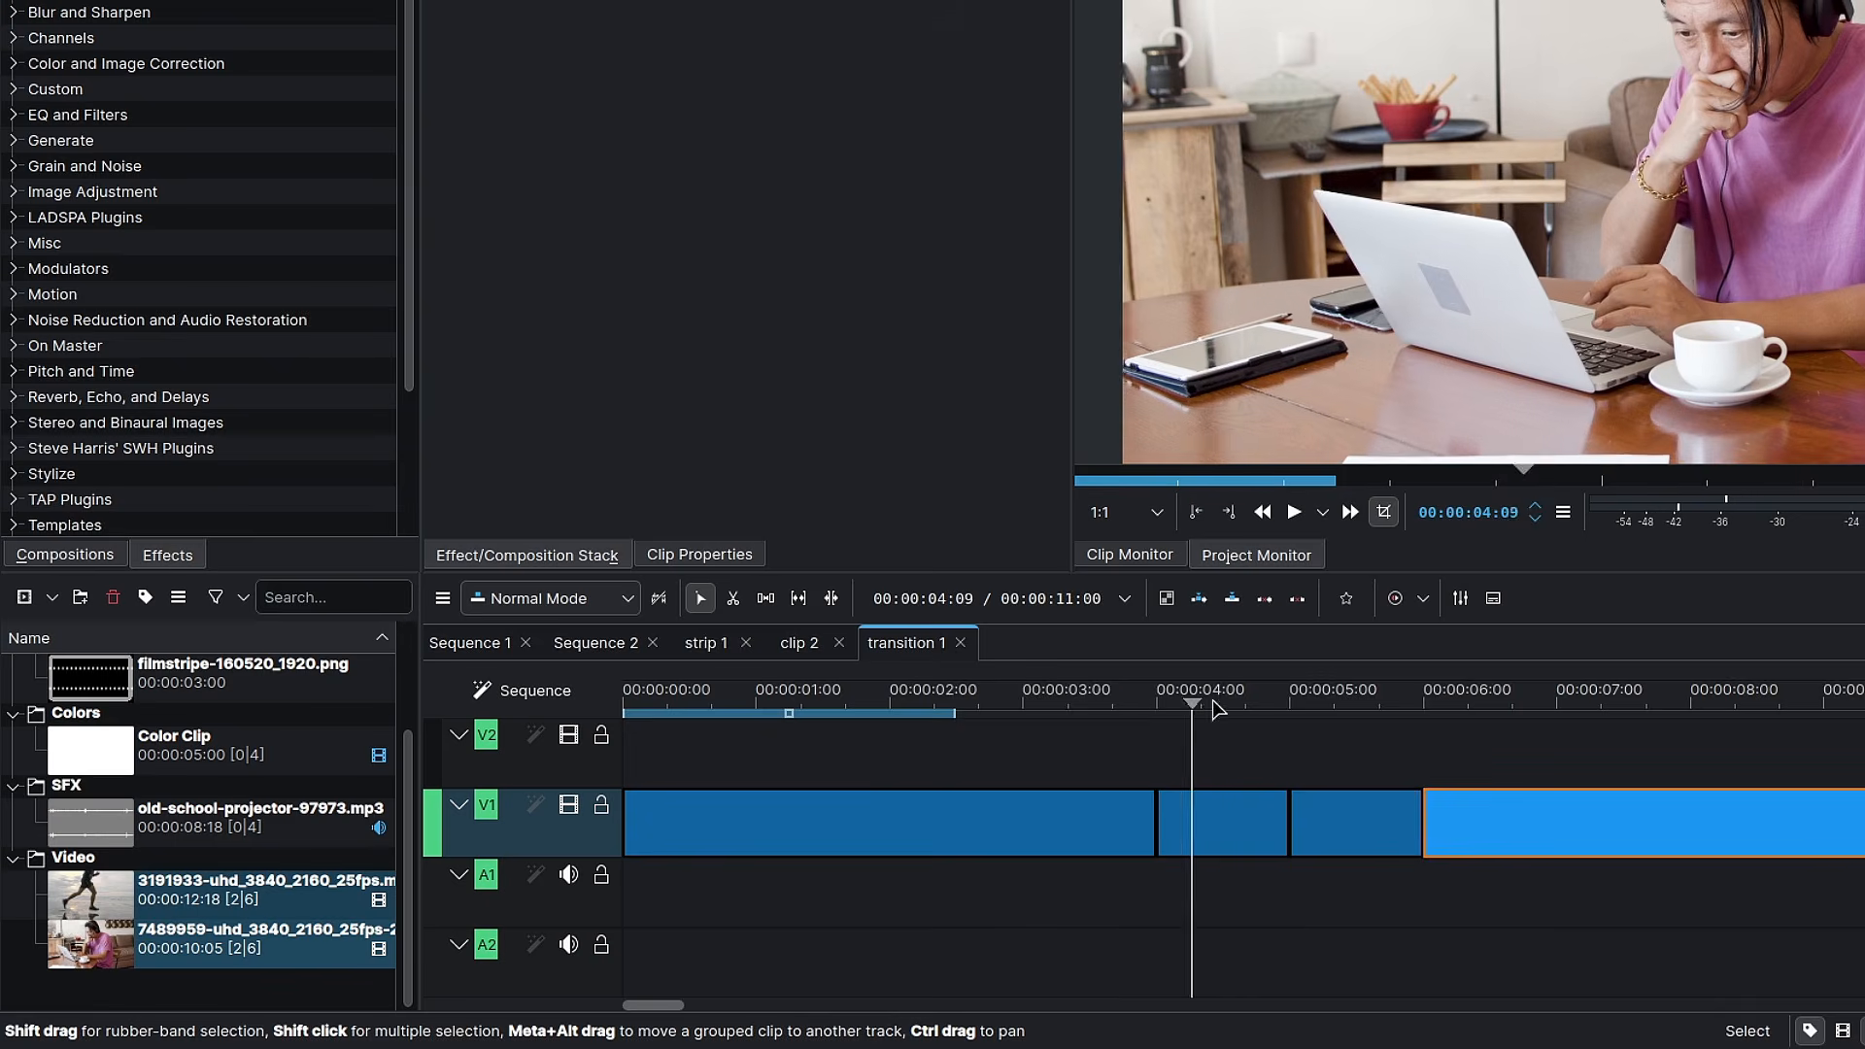
left_click(1207, 838)
left_click(1345, 833)
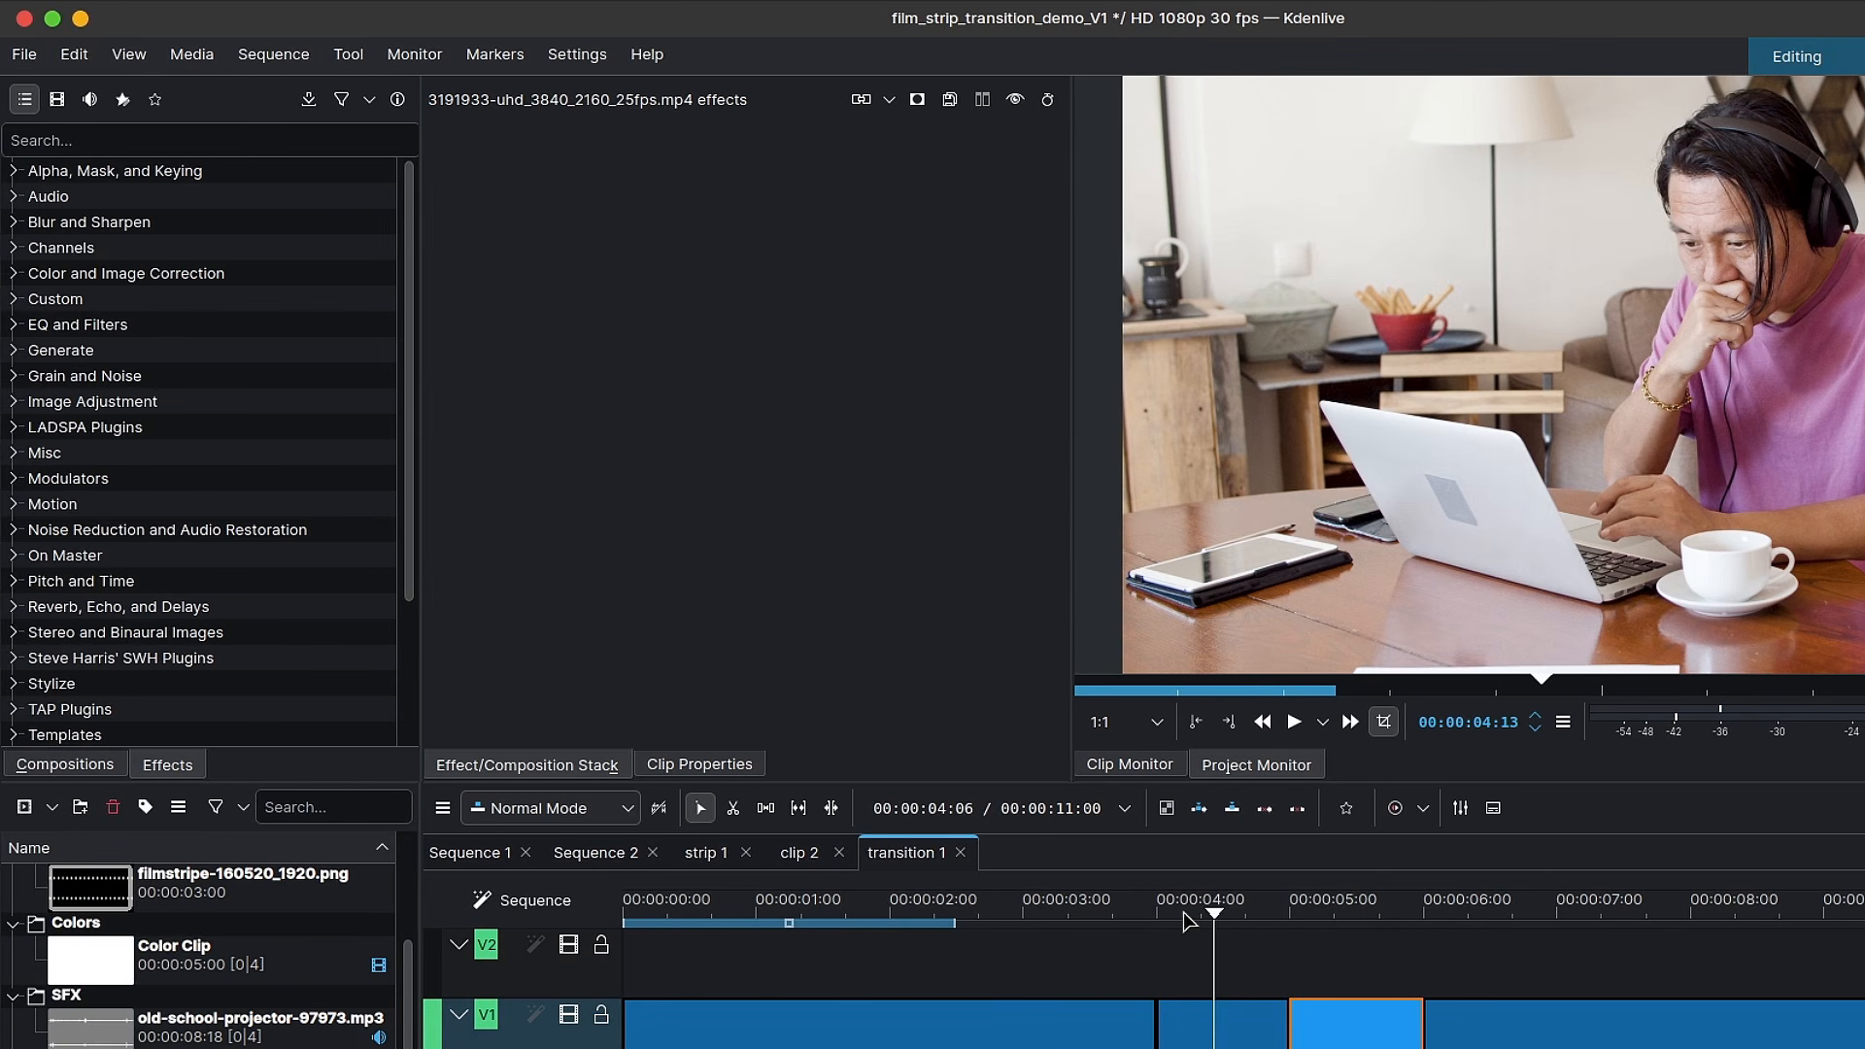
left_click(1181, 918)
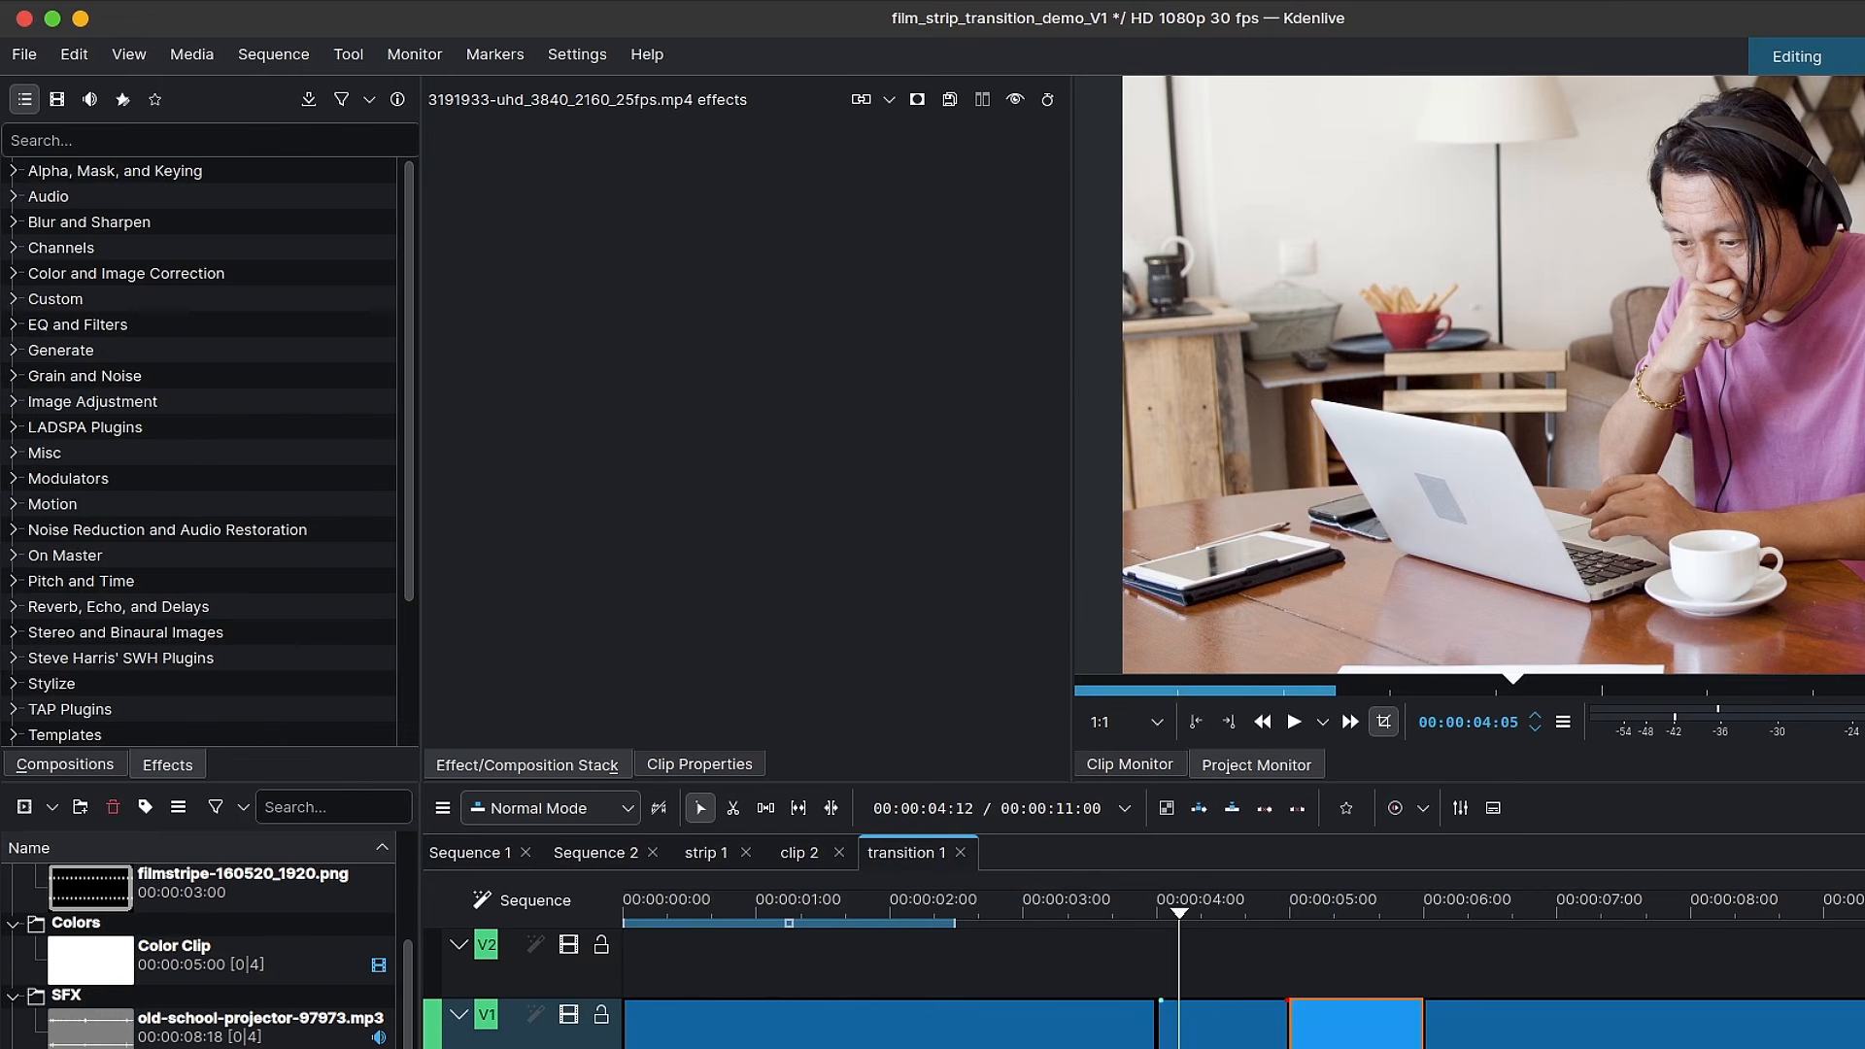
left_click(1222, 1020)
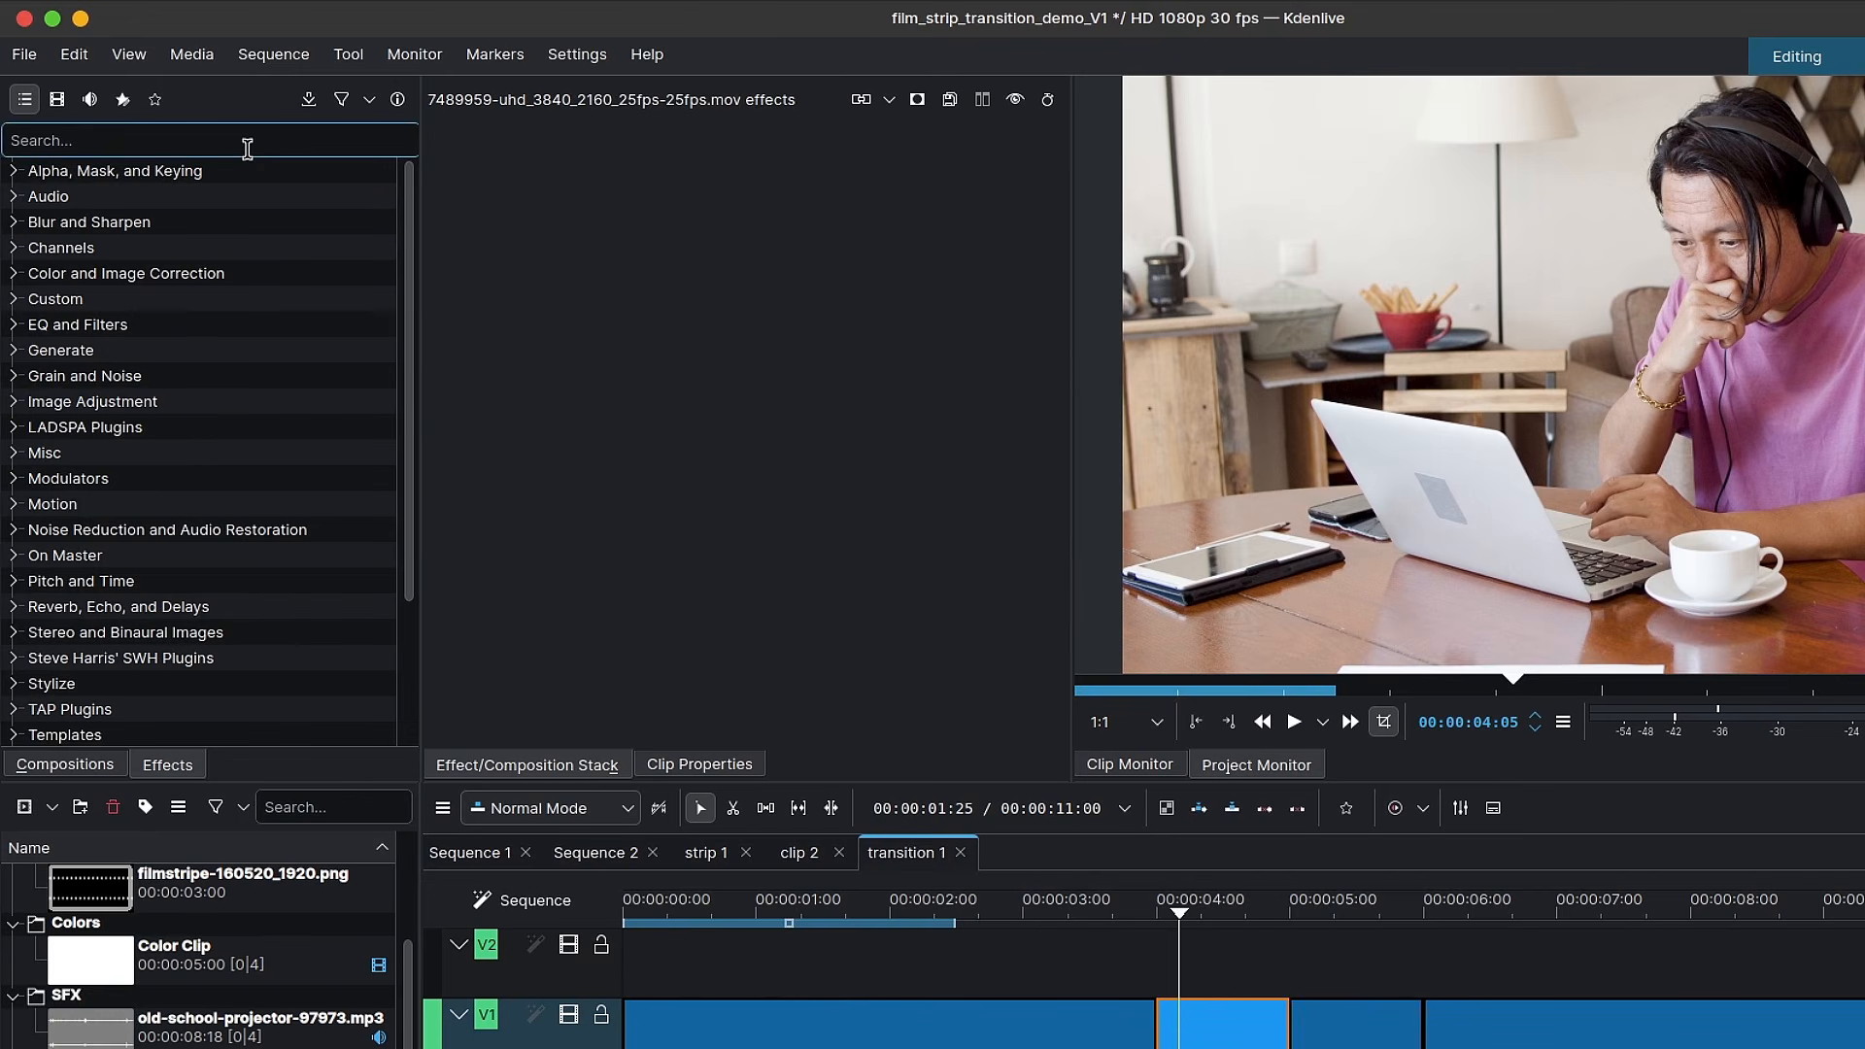
type("lens")
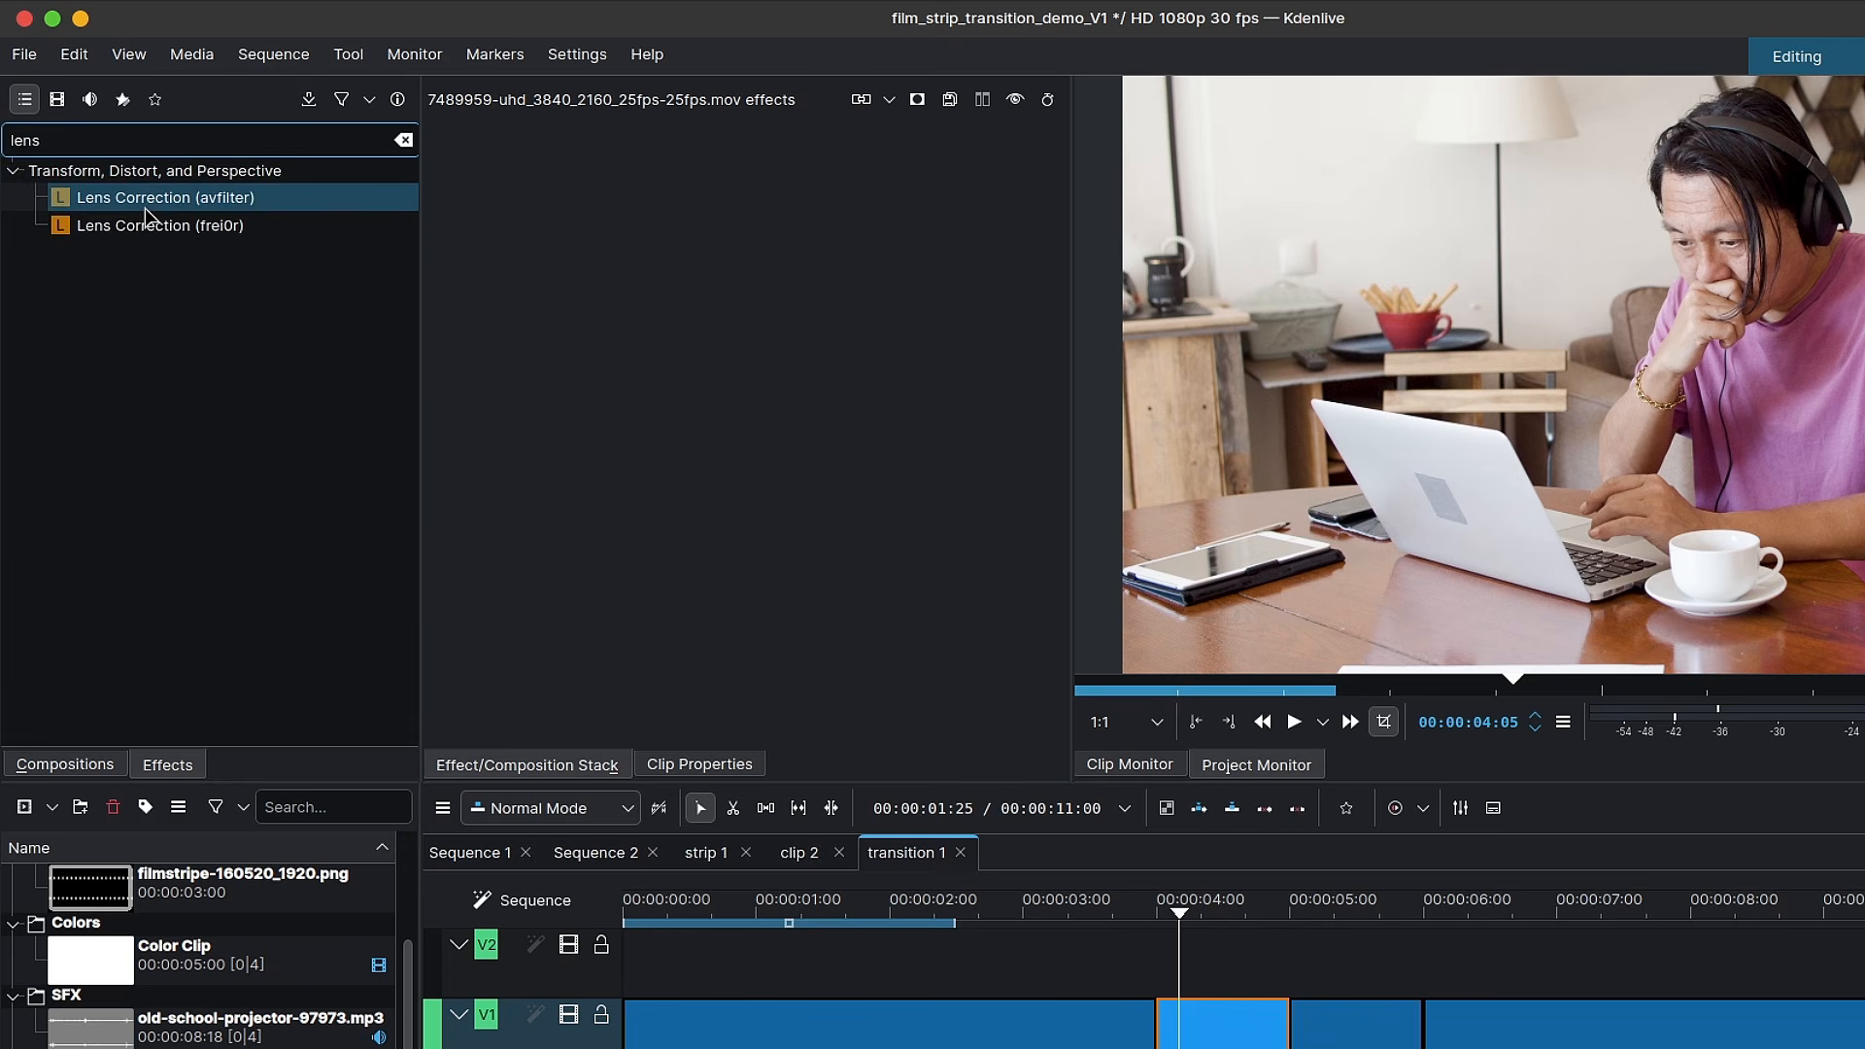
left_click(114, 231)
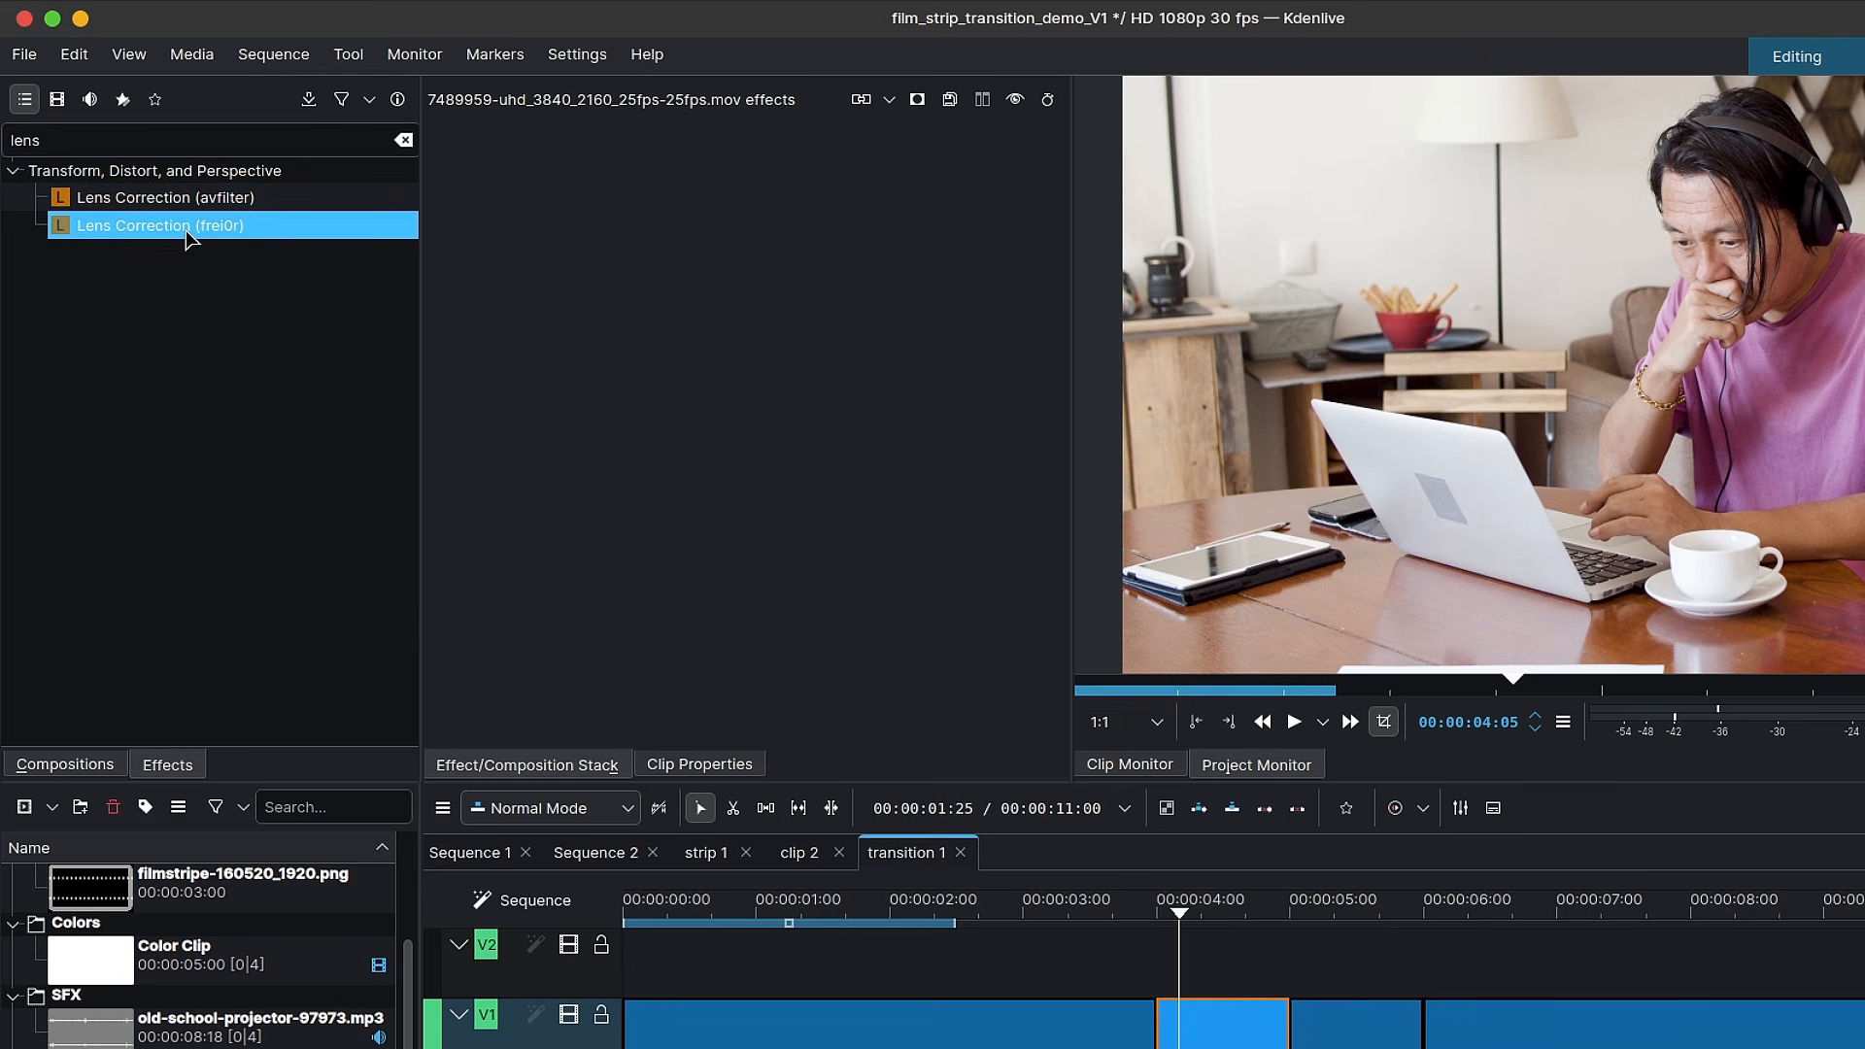
left_click_drag(185, 230, 1248, 1044)
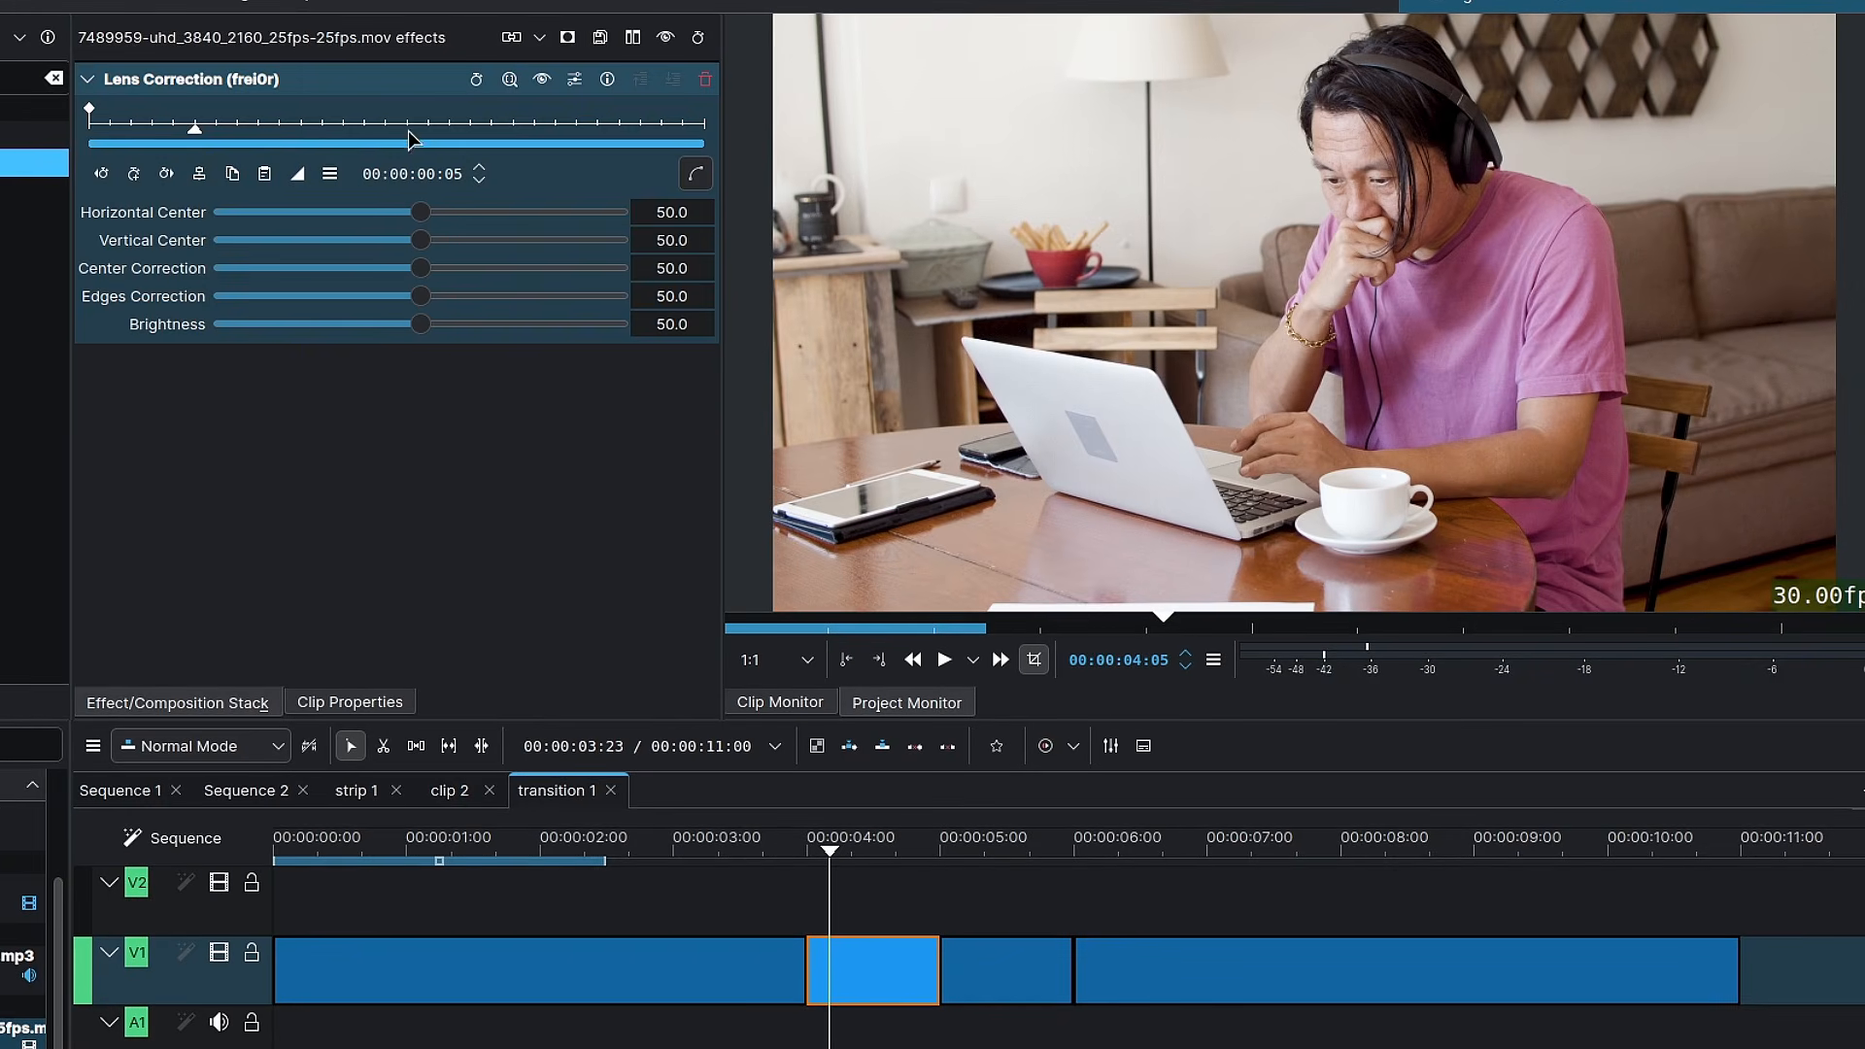
Add a Lens Correction keyframe 10 frames into the one-second laptop segment
left_click(101, 173)
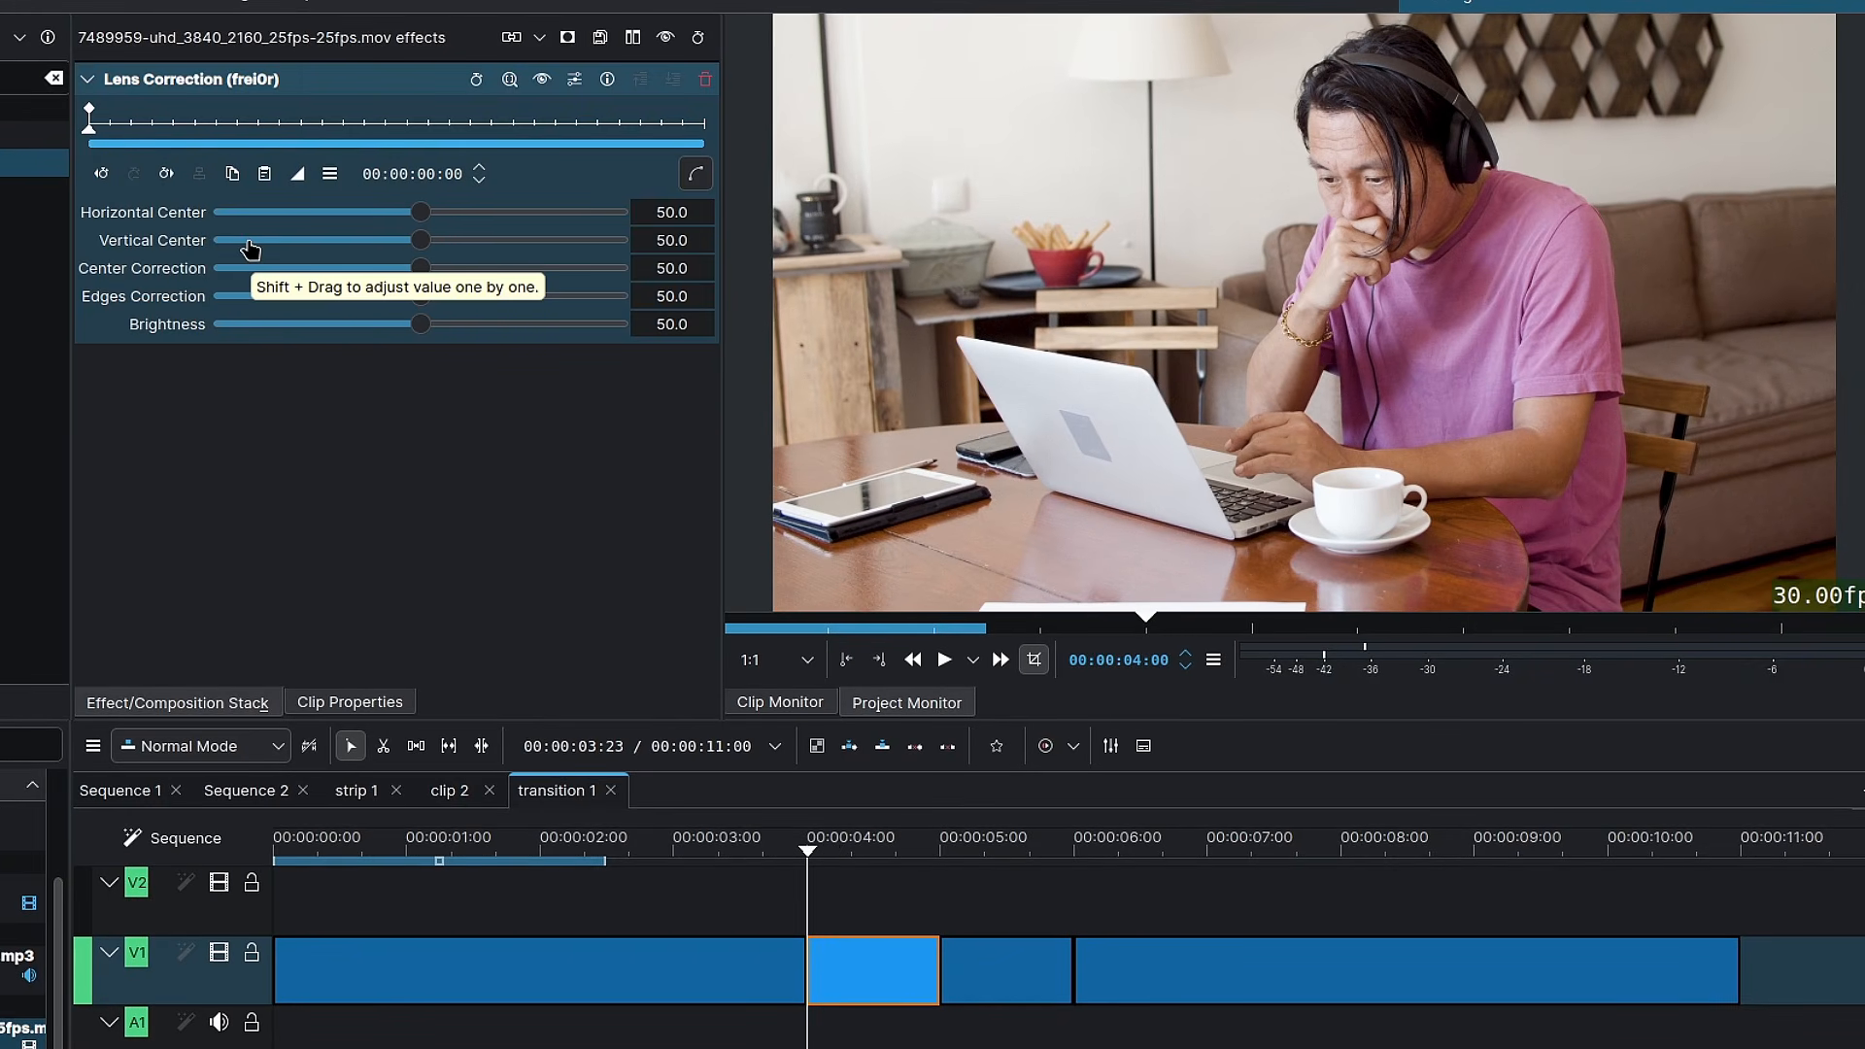
key("Right")
key("Right")
key("Right")
key("Right")
key("Right")
key("Right")
key("Right")
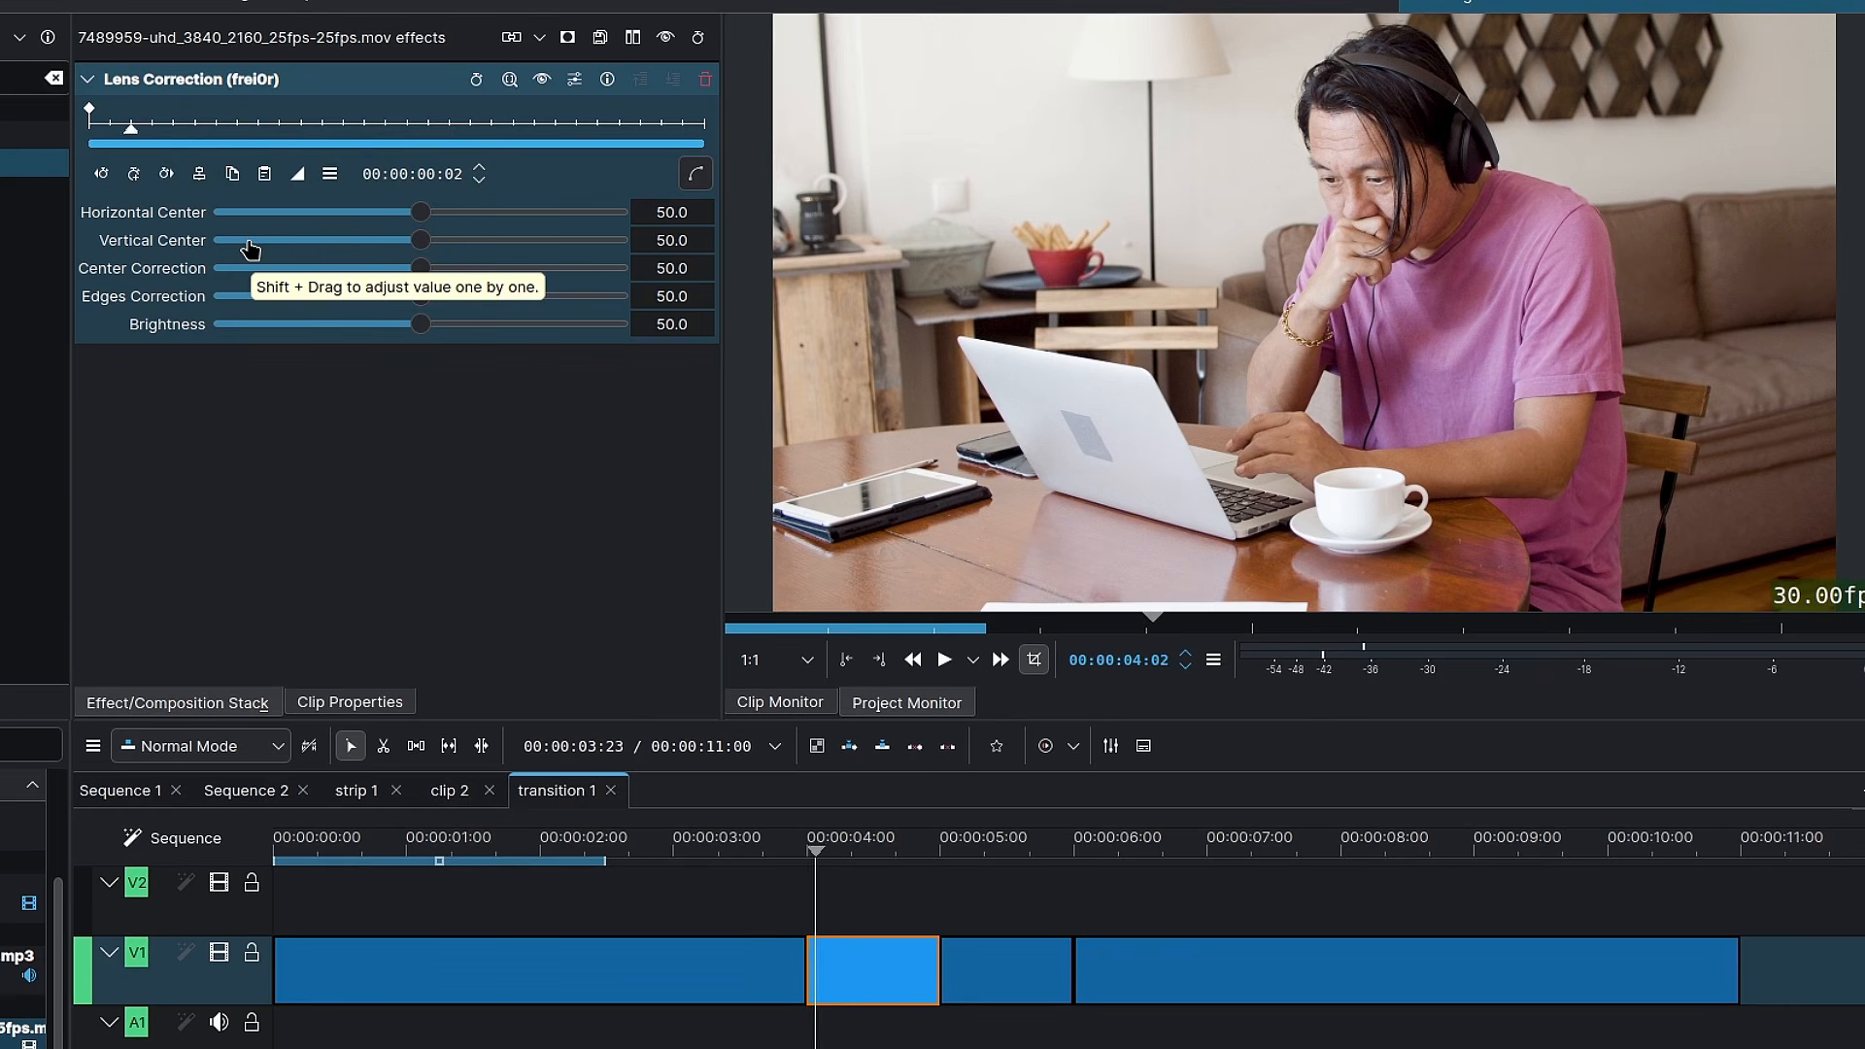
key("Right")
key("Right")
key("Right")
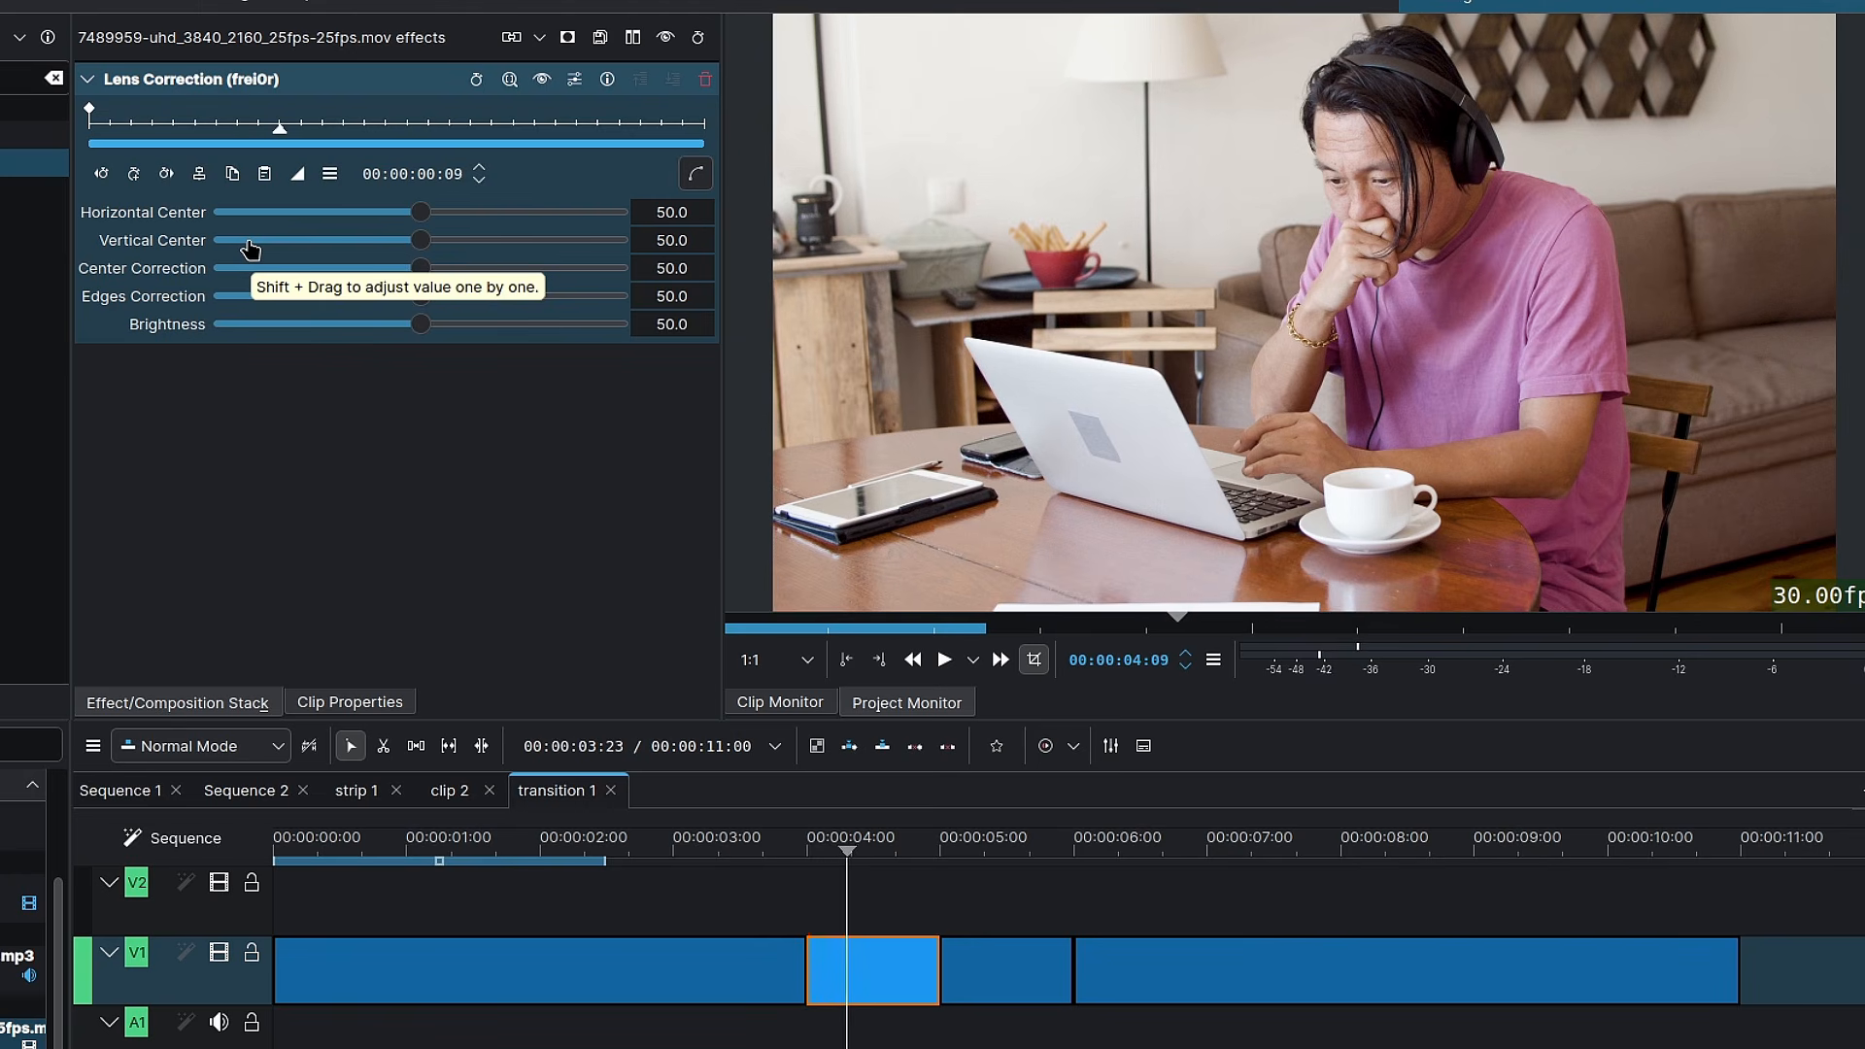
left_click(135, 175)
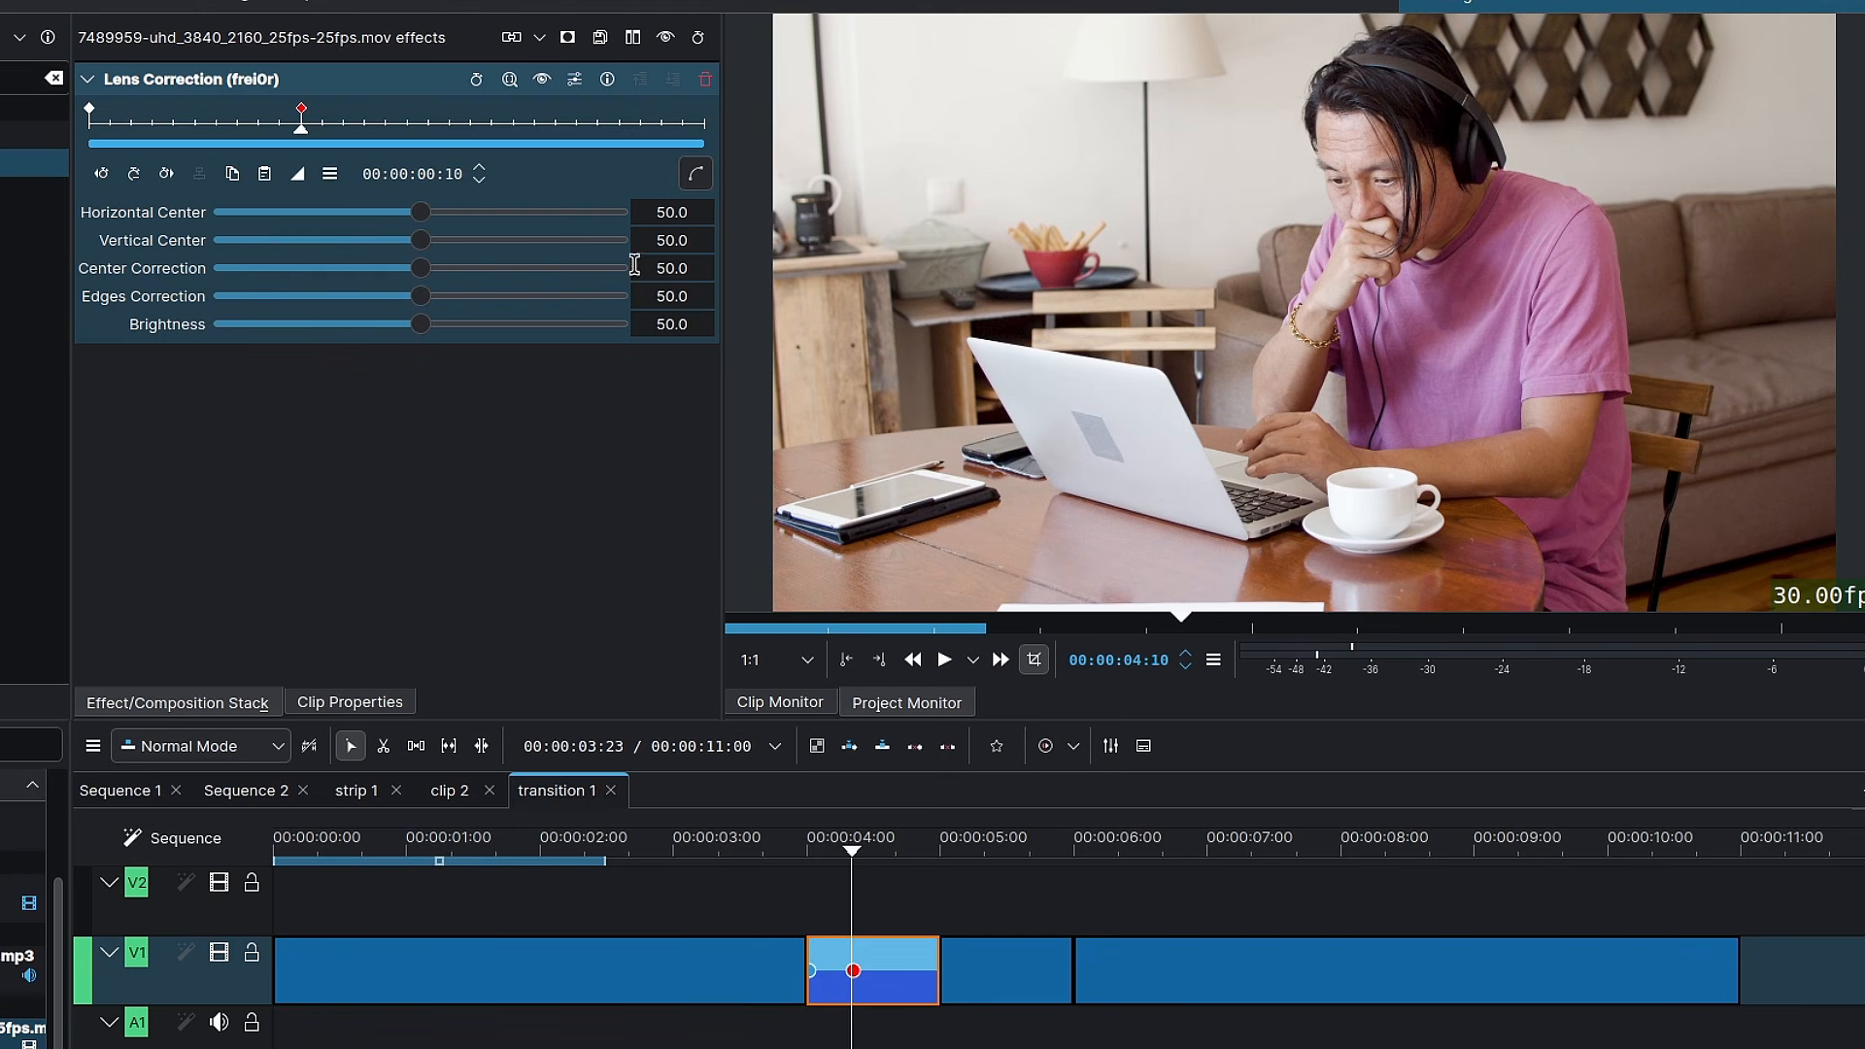
Set Center Correction to 70 at the 10-frame keyframe
left_click(687, 267)
type("70")
key("Return")
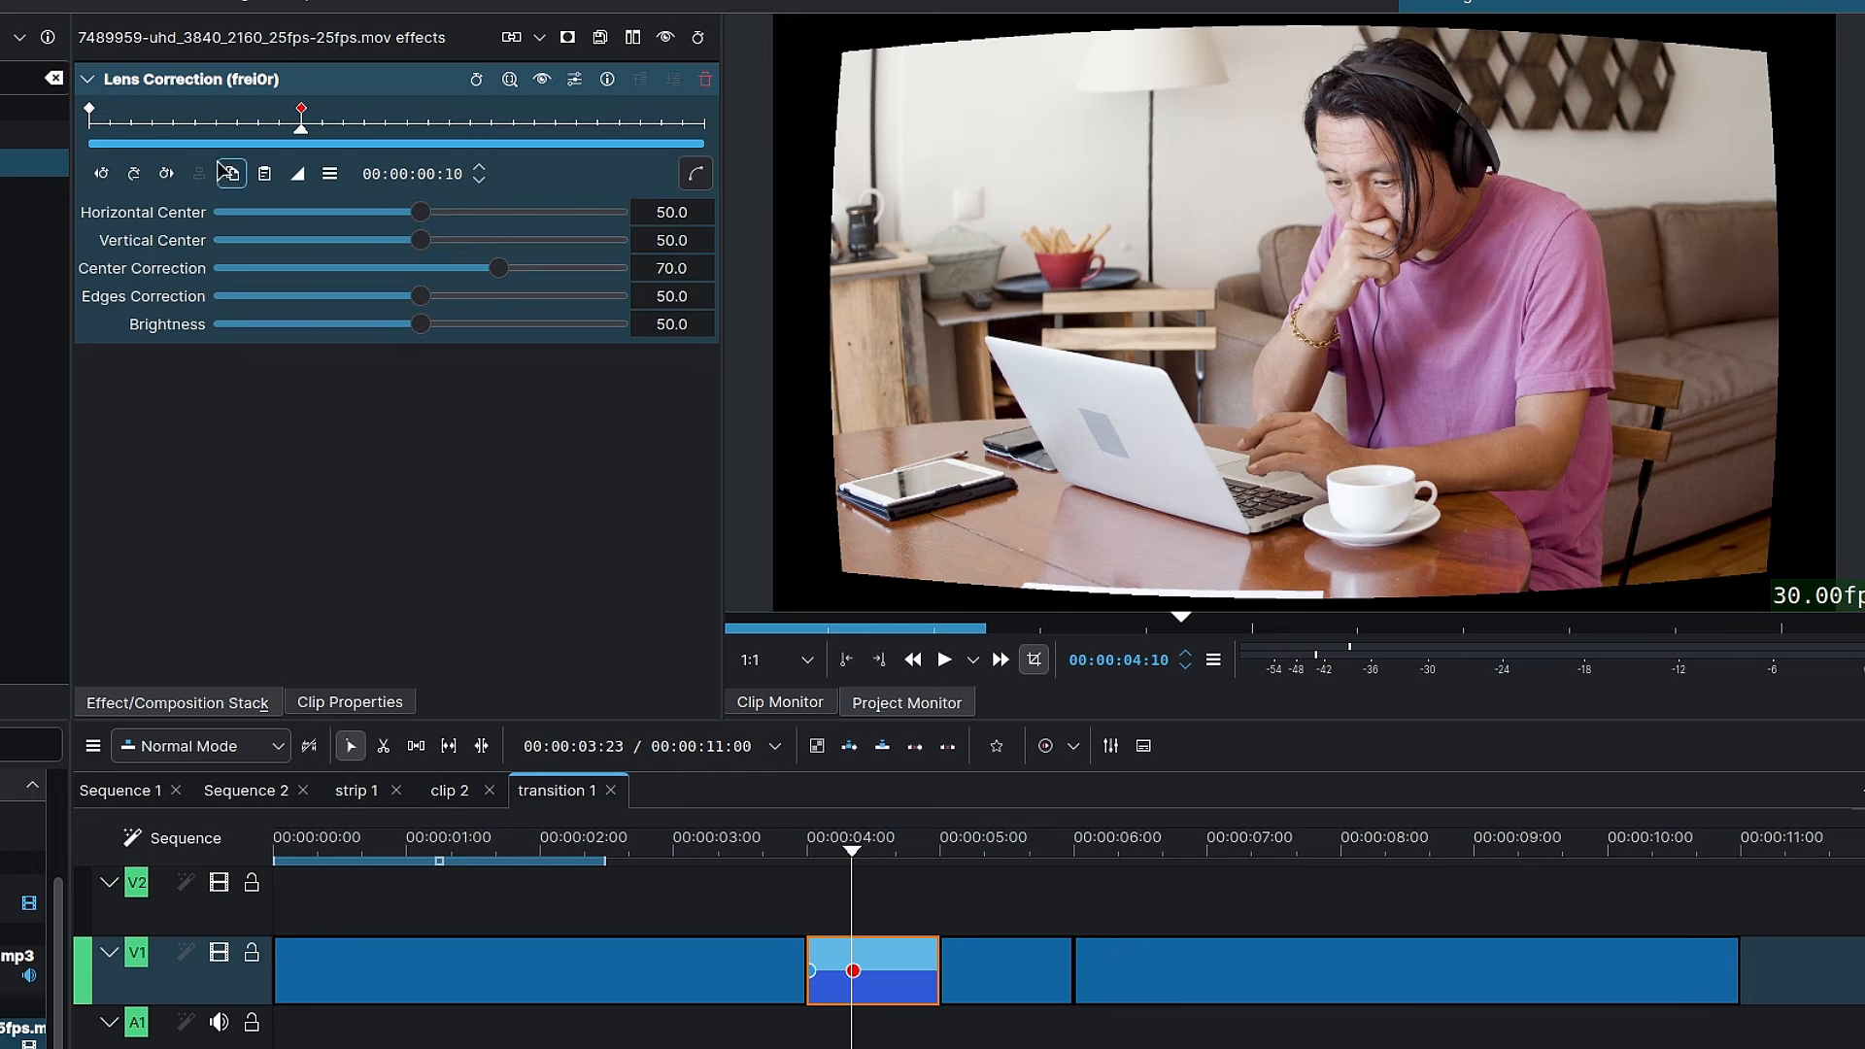
Set the interpolation of the first Lens Correction keyframe to Exponential Out and preview the animation
left_click(101, 174)
left_click(296, 175)
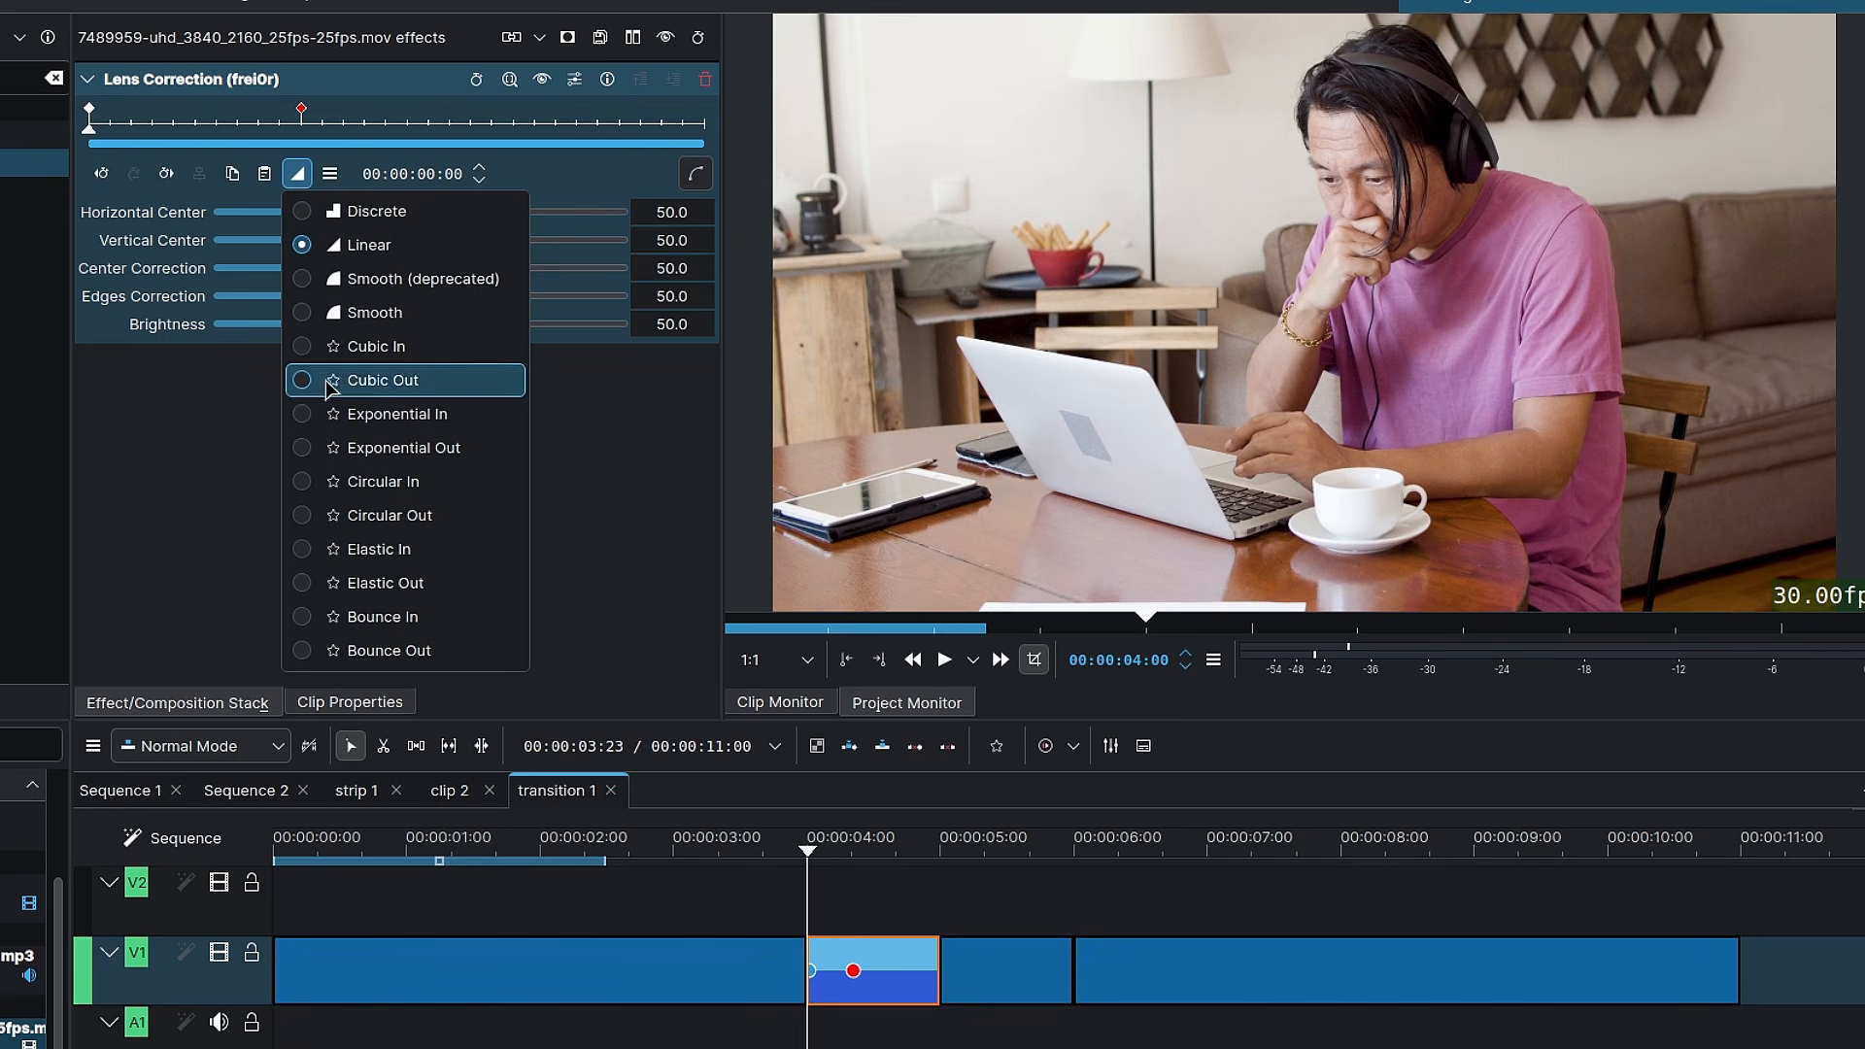
left_click(393, 448)
key("space")
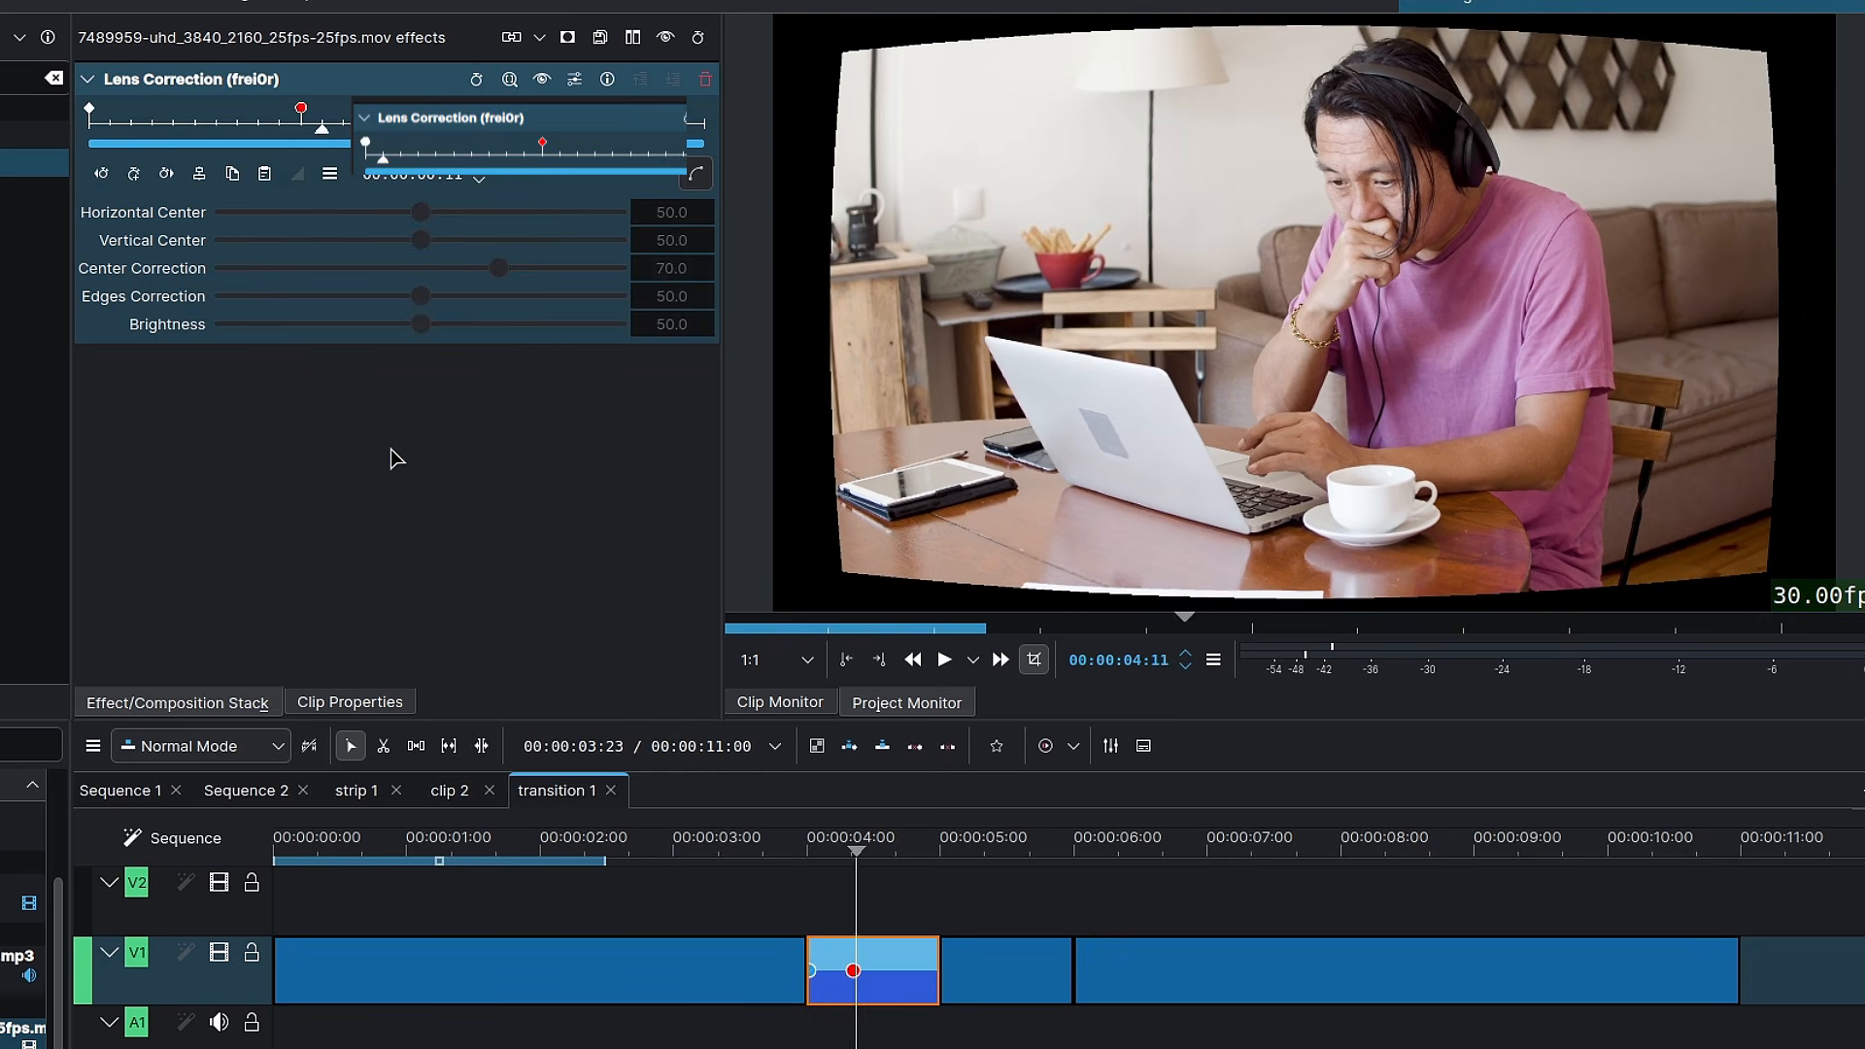
key("Left")
key("Left")
key("Left")
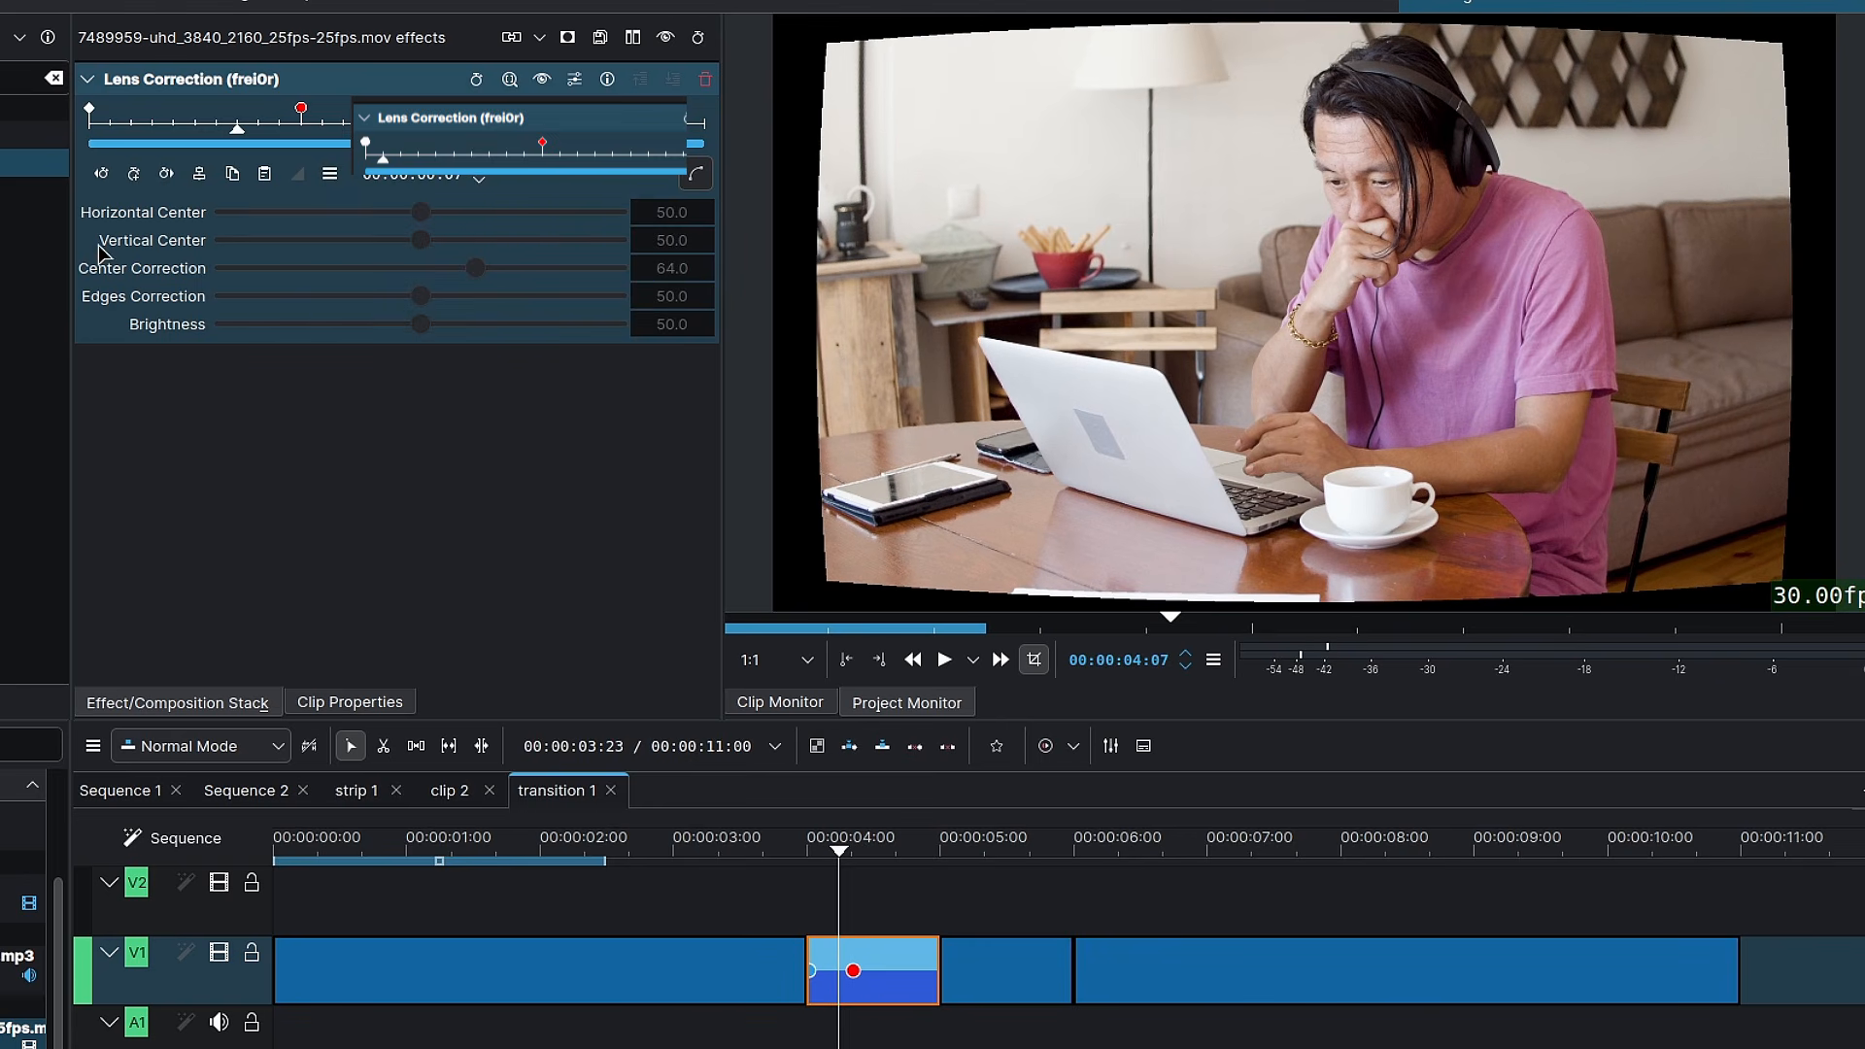
left_click(87, 81)
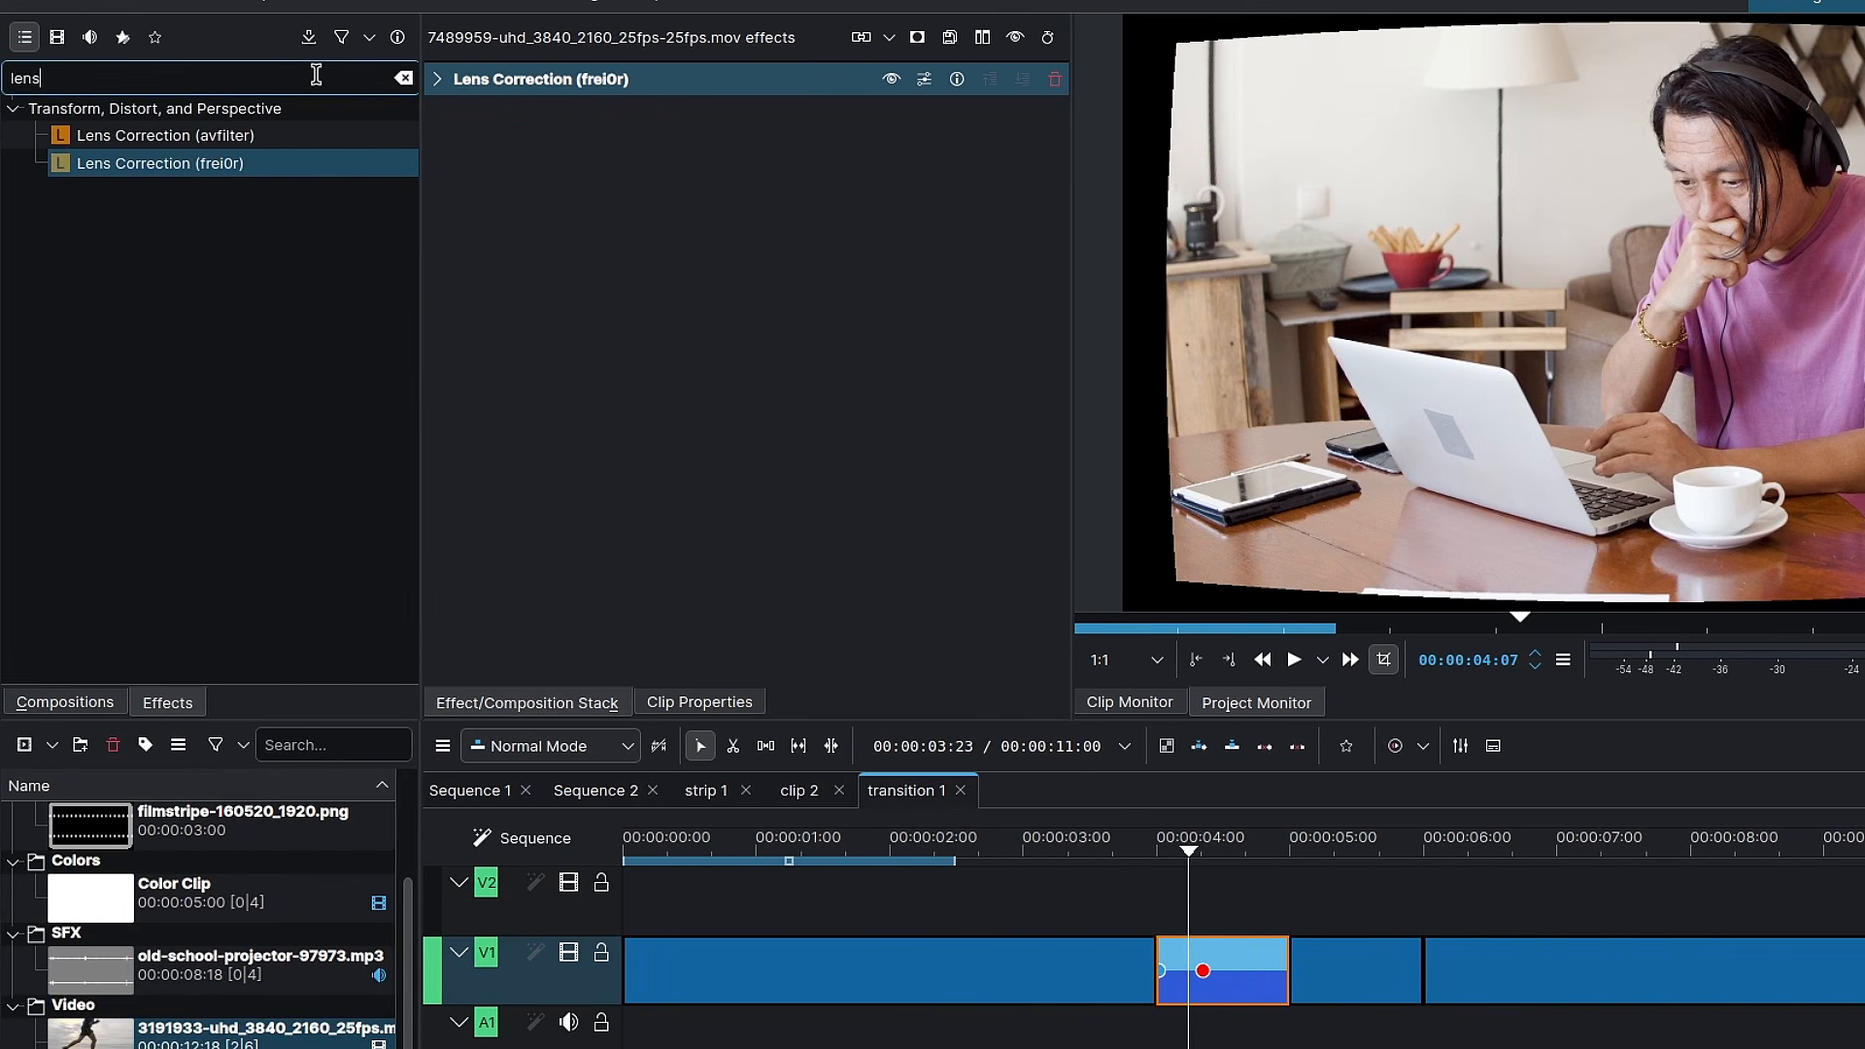
Try the Scroll effect on the one-second laptop segment with Vertical Scrolling Speed 322, and remove it
key("ctrl+a")
type("scr")
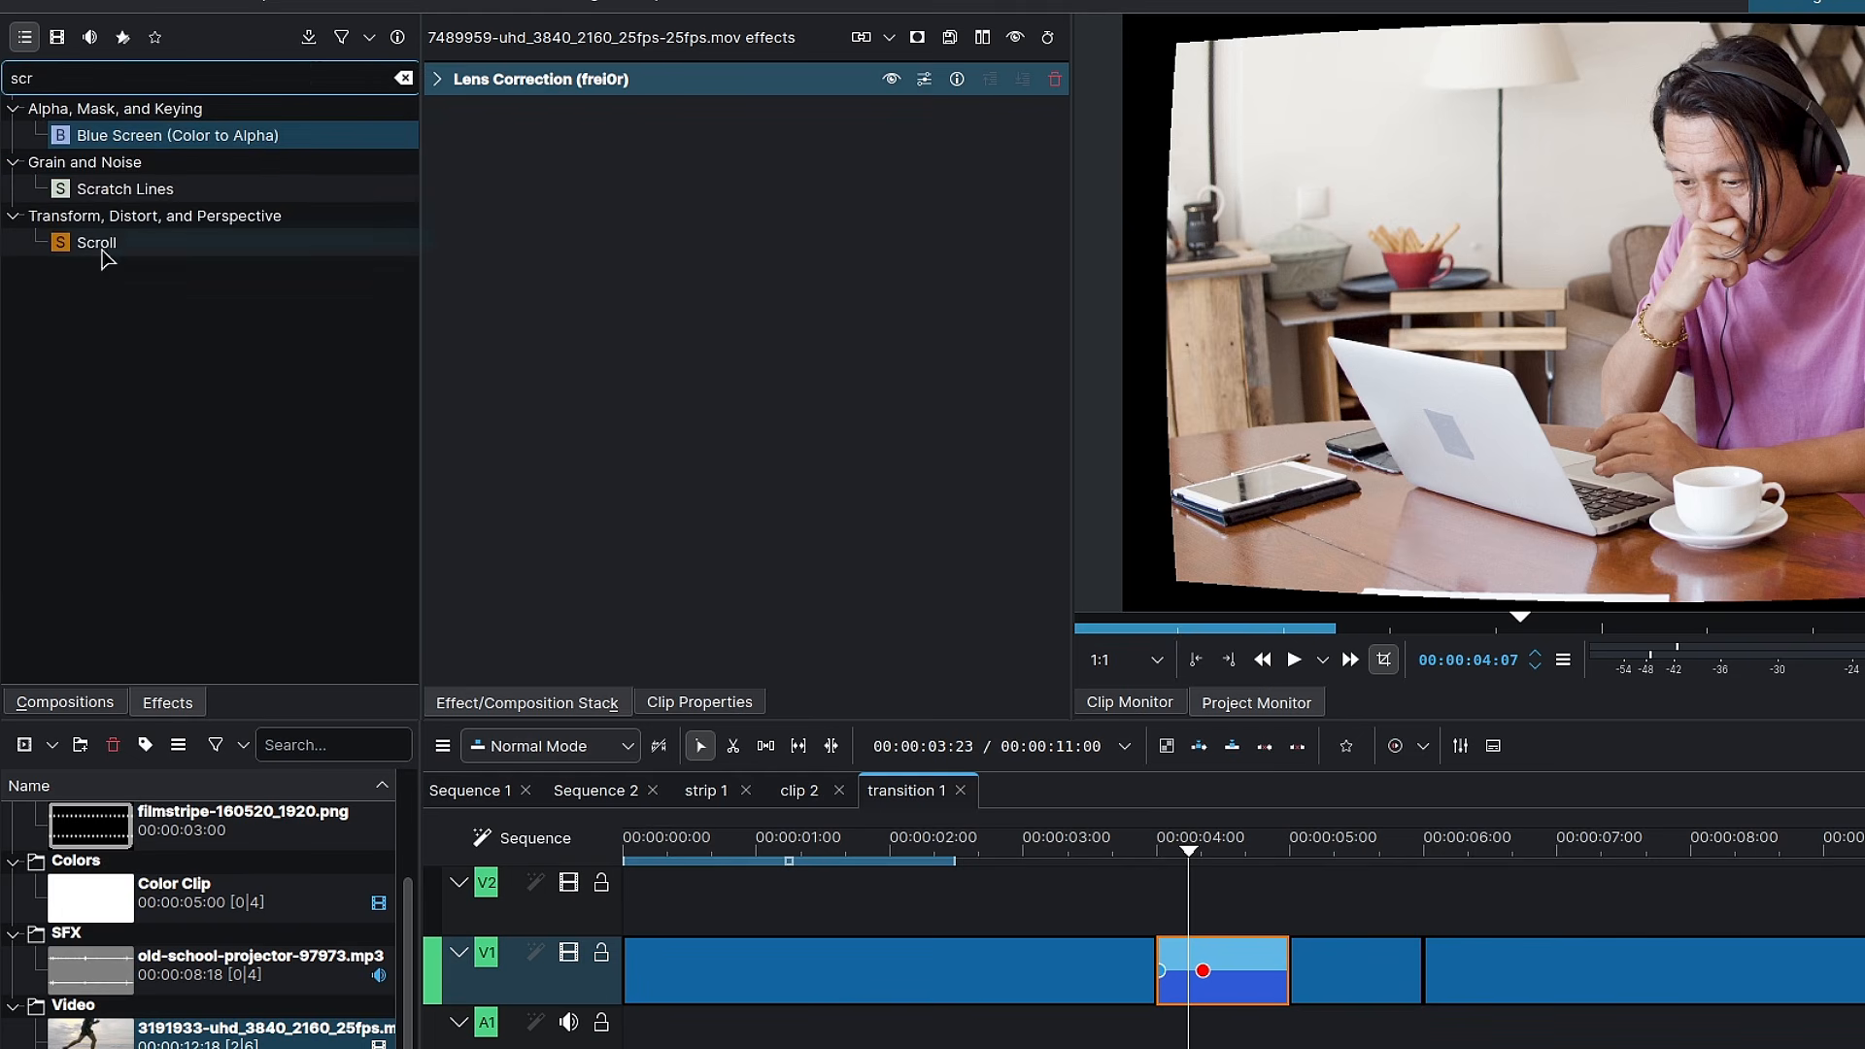
left_click_drag(100, 243, 603, 224)
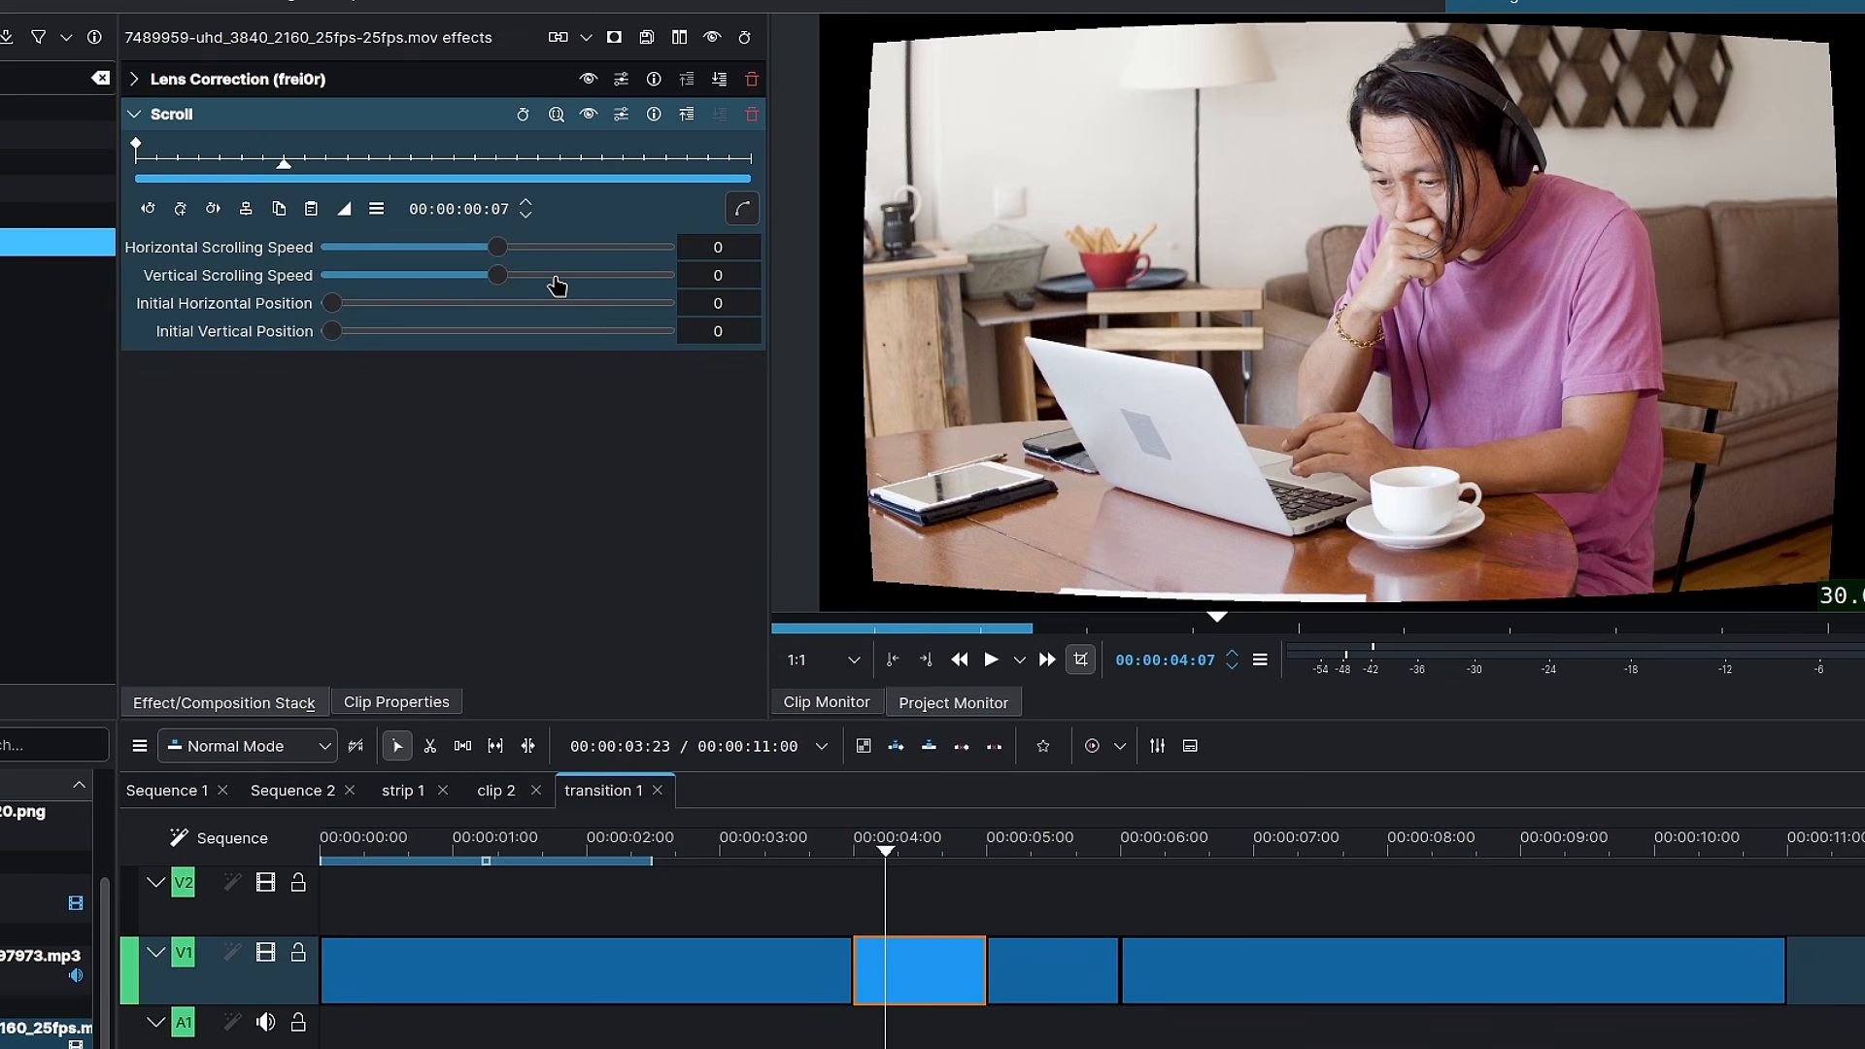
left_click(555, 279)
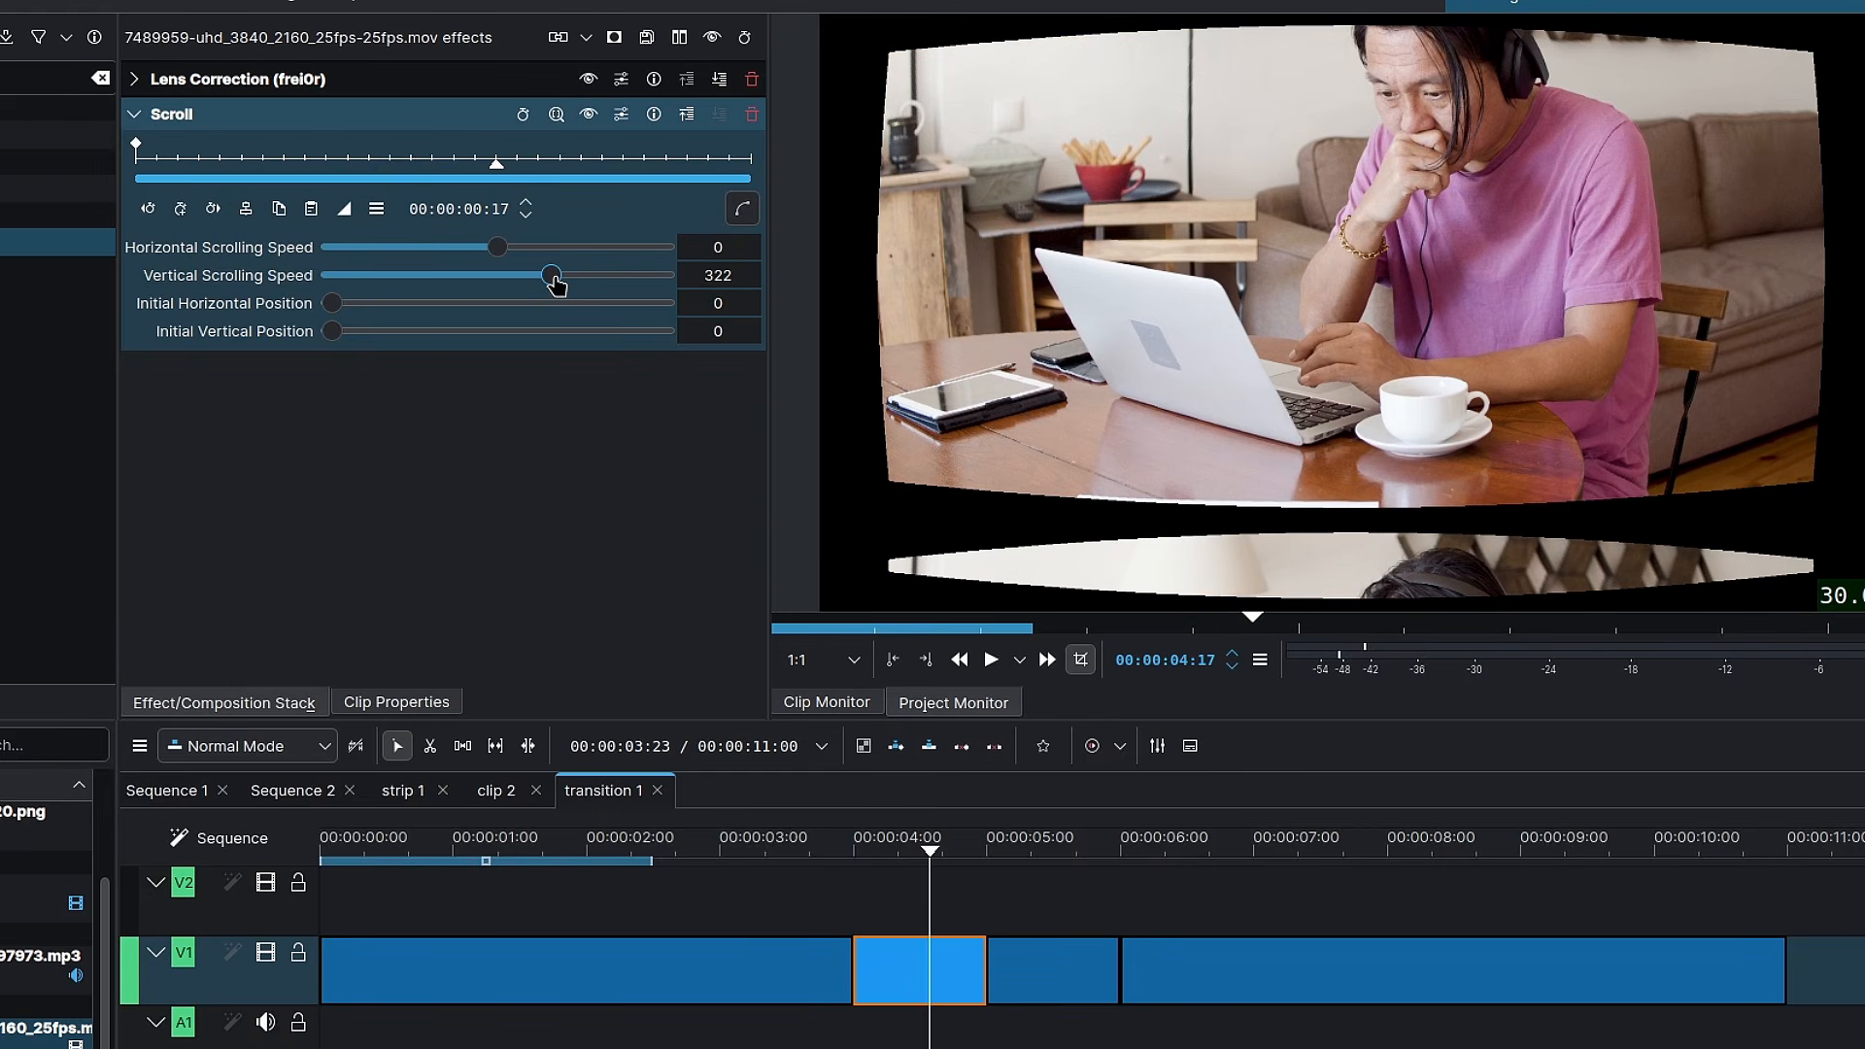
scroll(1451, 300, "down", 1)
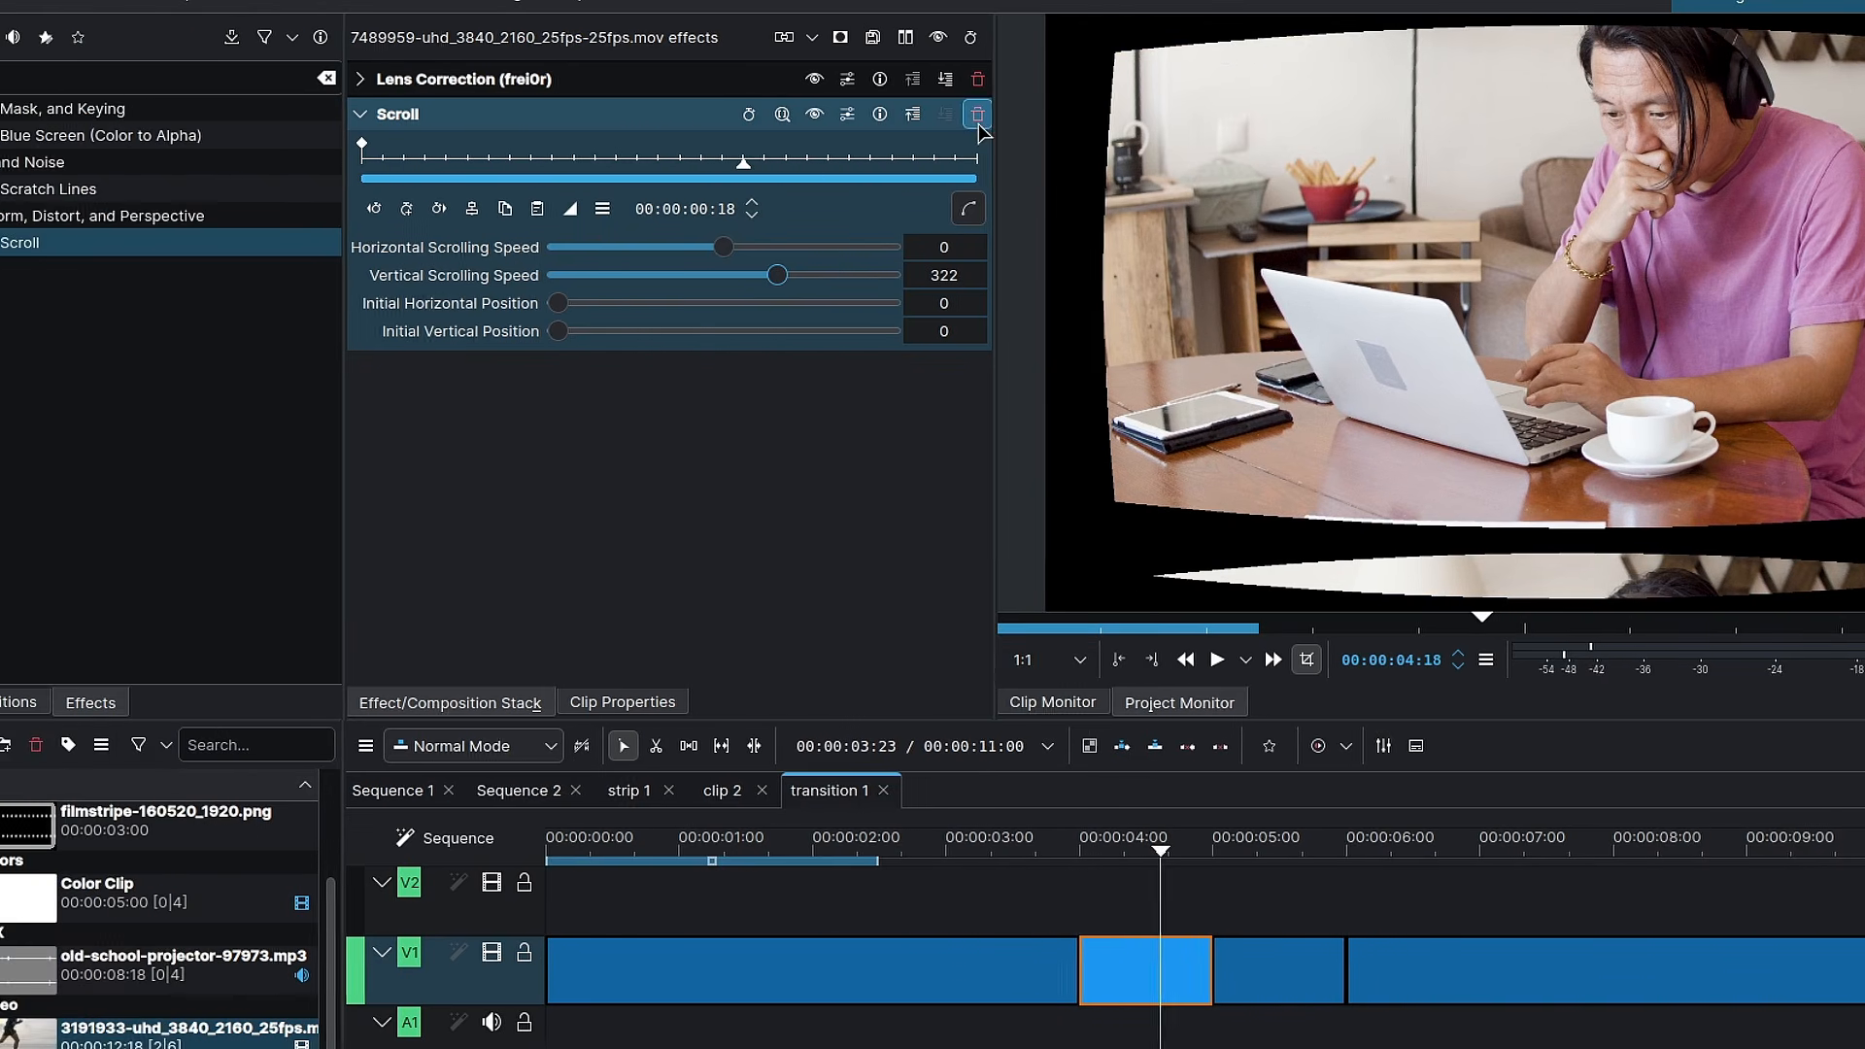
left_click(752, 114)
Apply the nosync0r effect to the one-second laptop segment
double_click(268, 77)
type("nos")
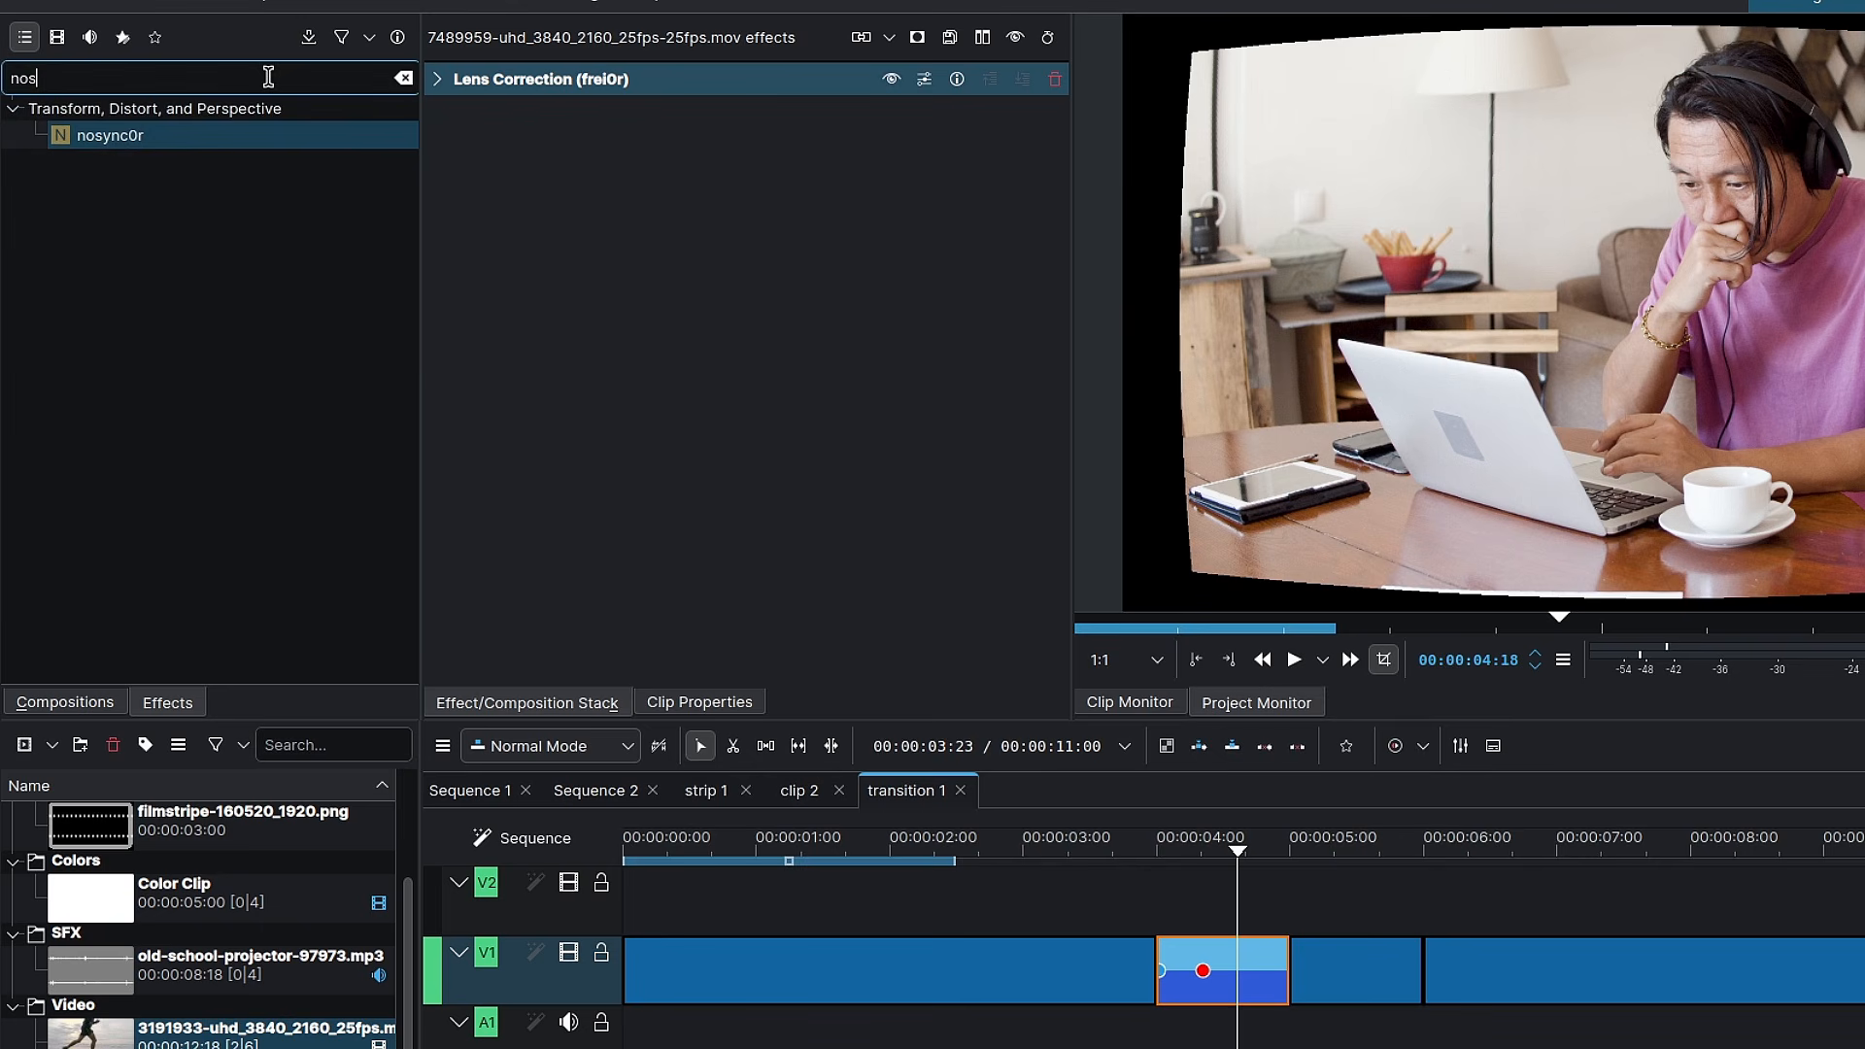
left_click_drag(133, 151, 505, 208)
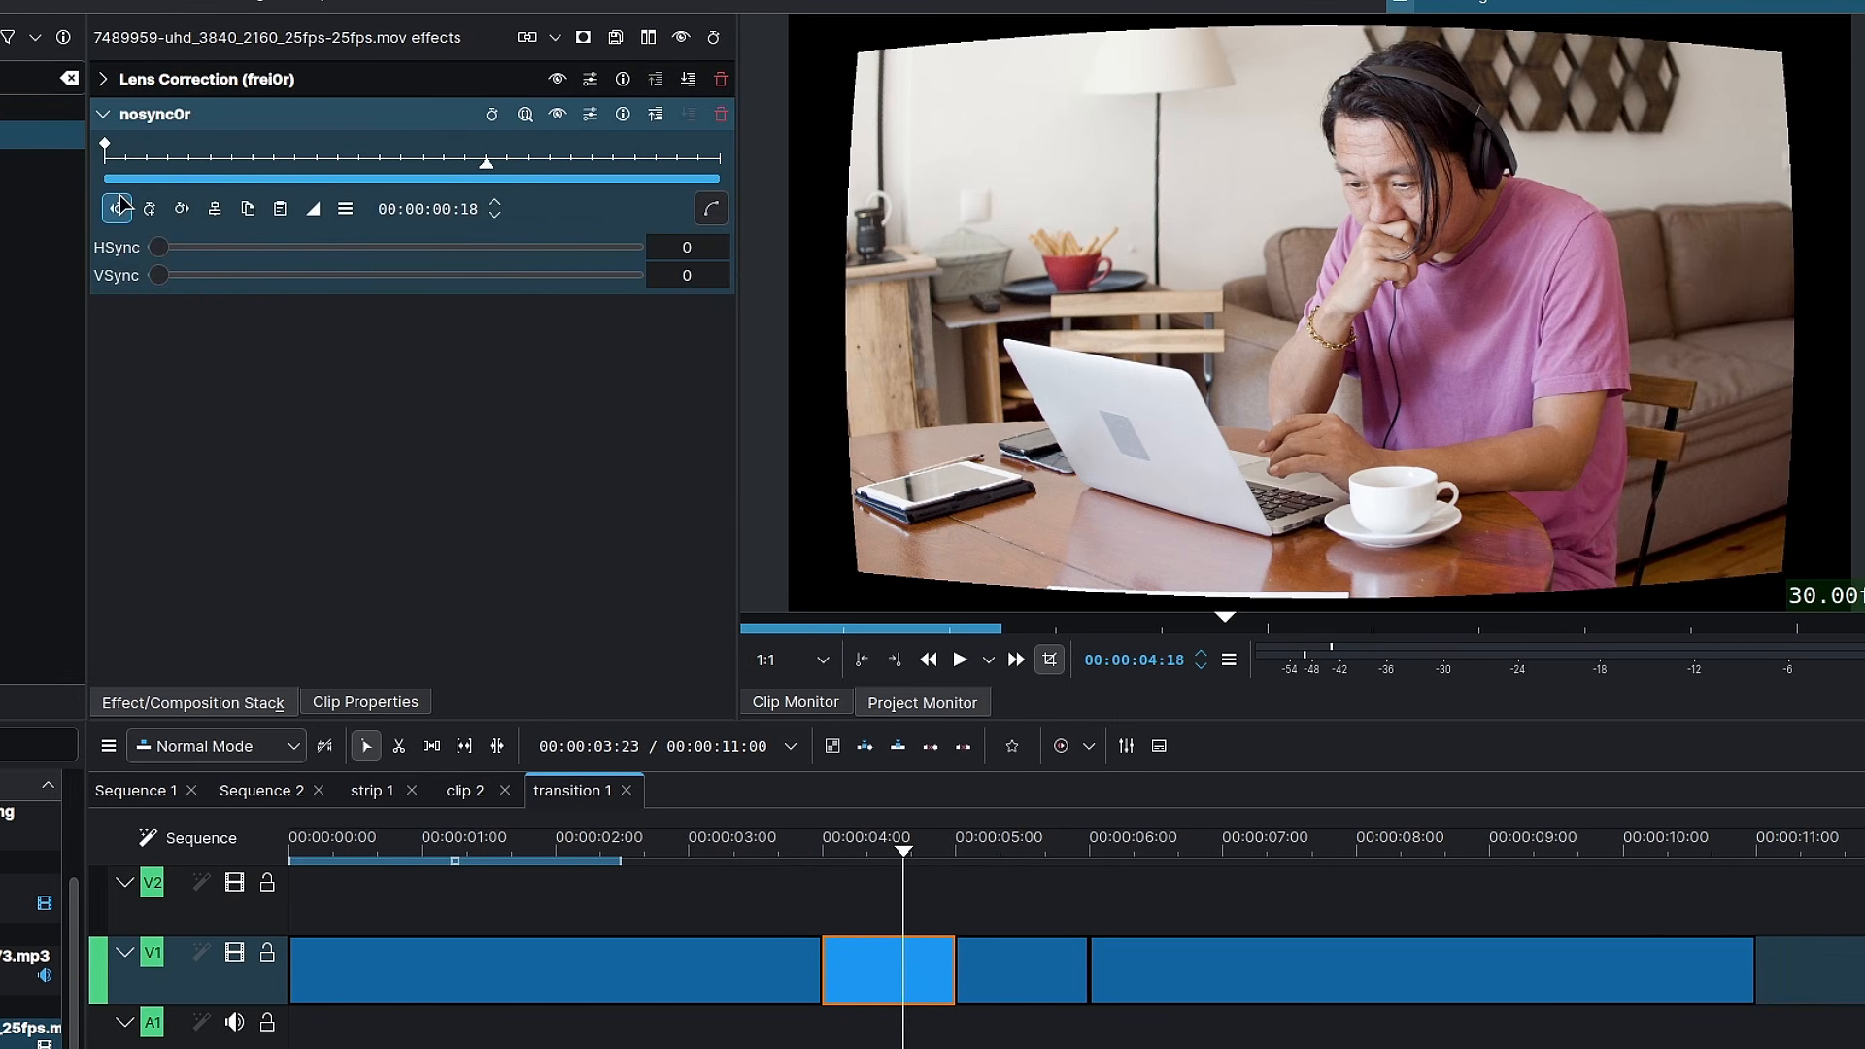
Add a nosync0r keyframe at the segment's last frame, 00:00:00:29, and set its HSync to 900
left_click(118, 207)
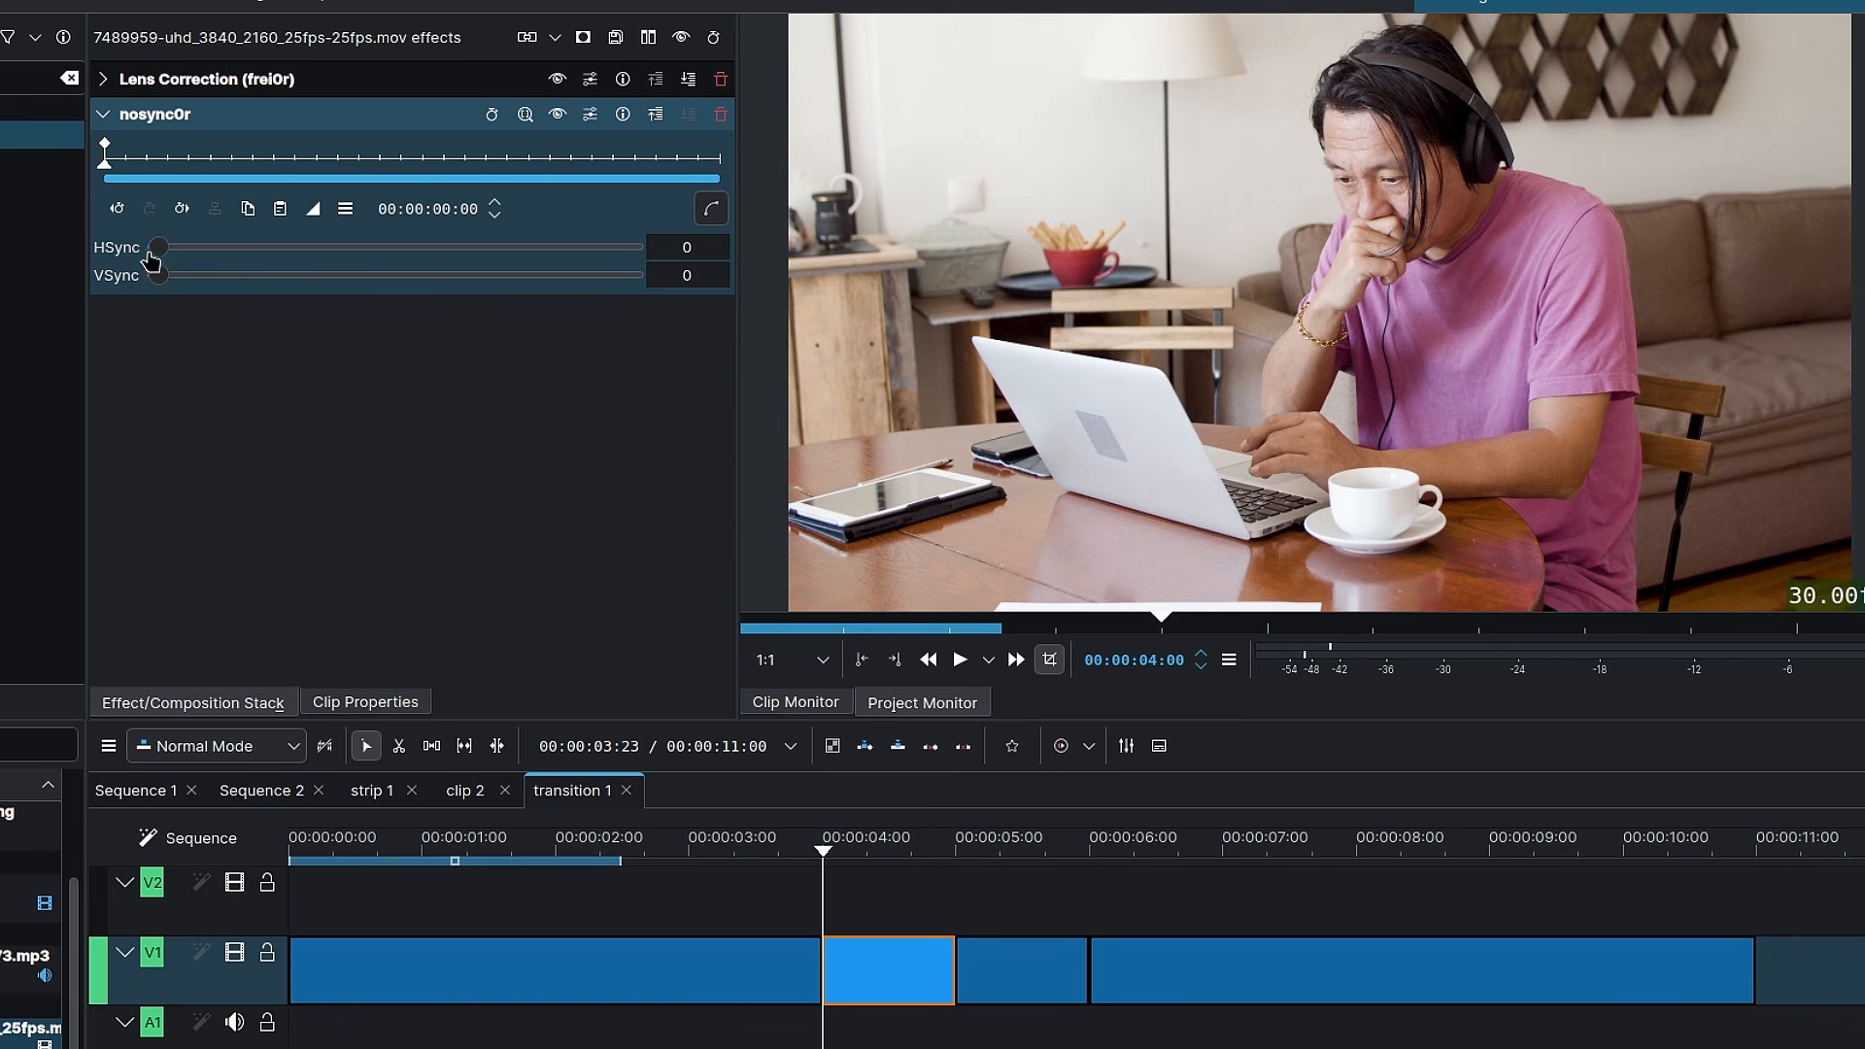
left_click_drag(157, 260, 113, 292)
left_click(182, 208)
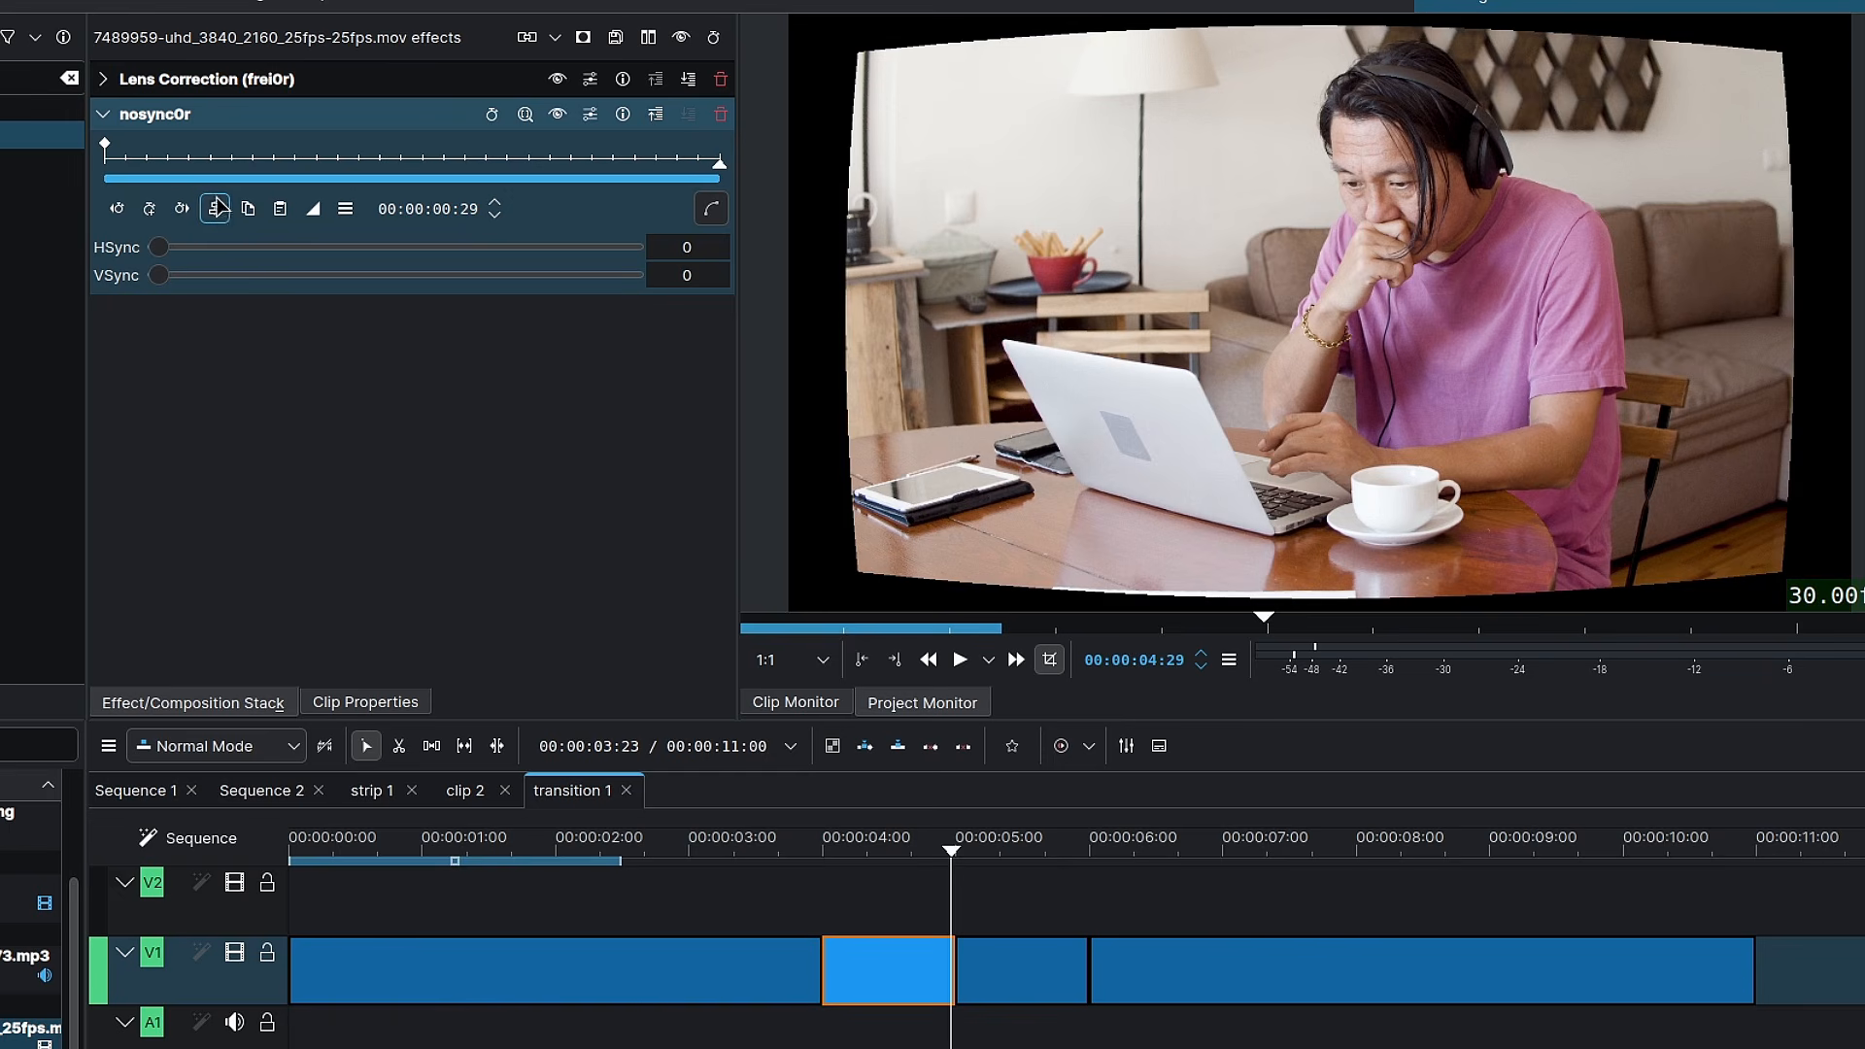
left_click(149, 208)
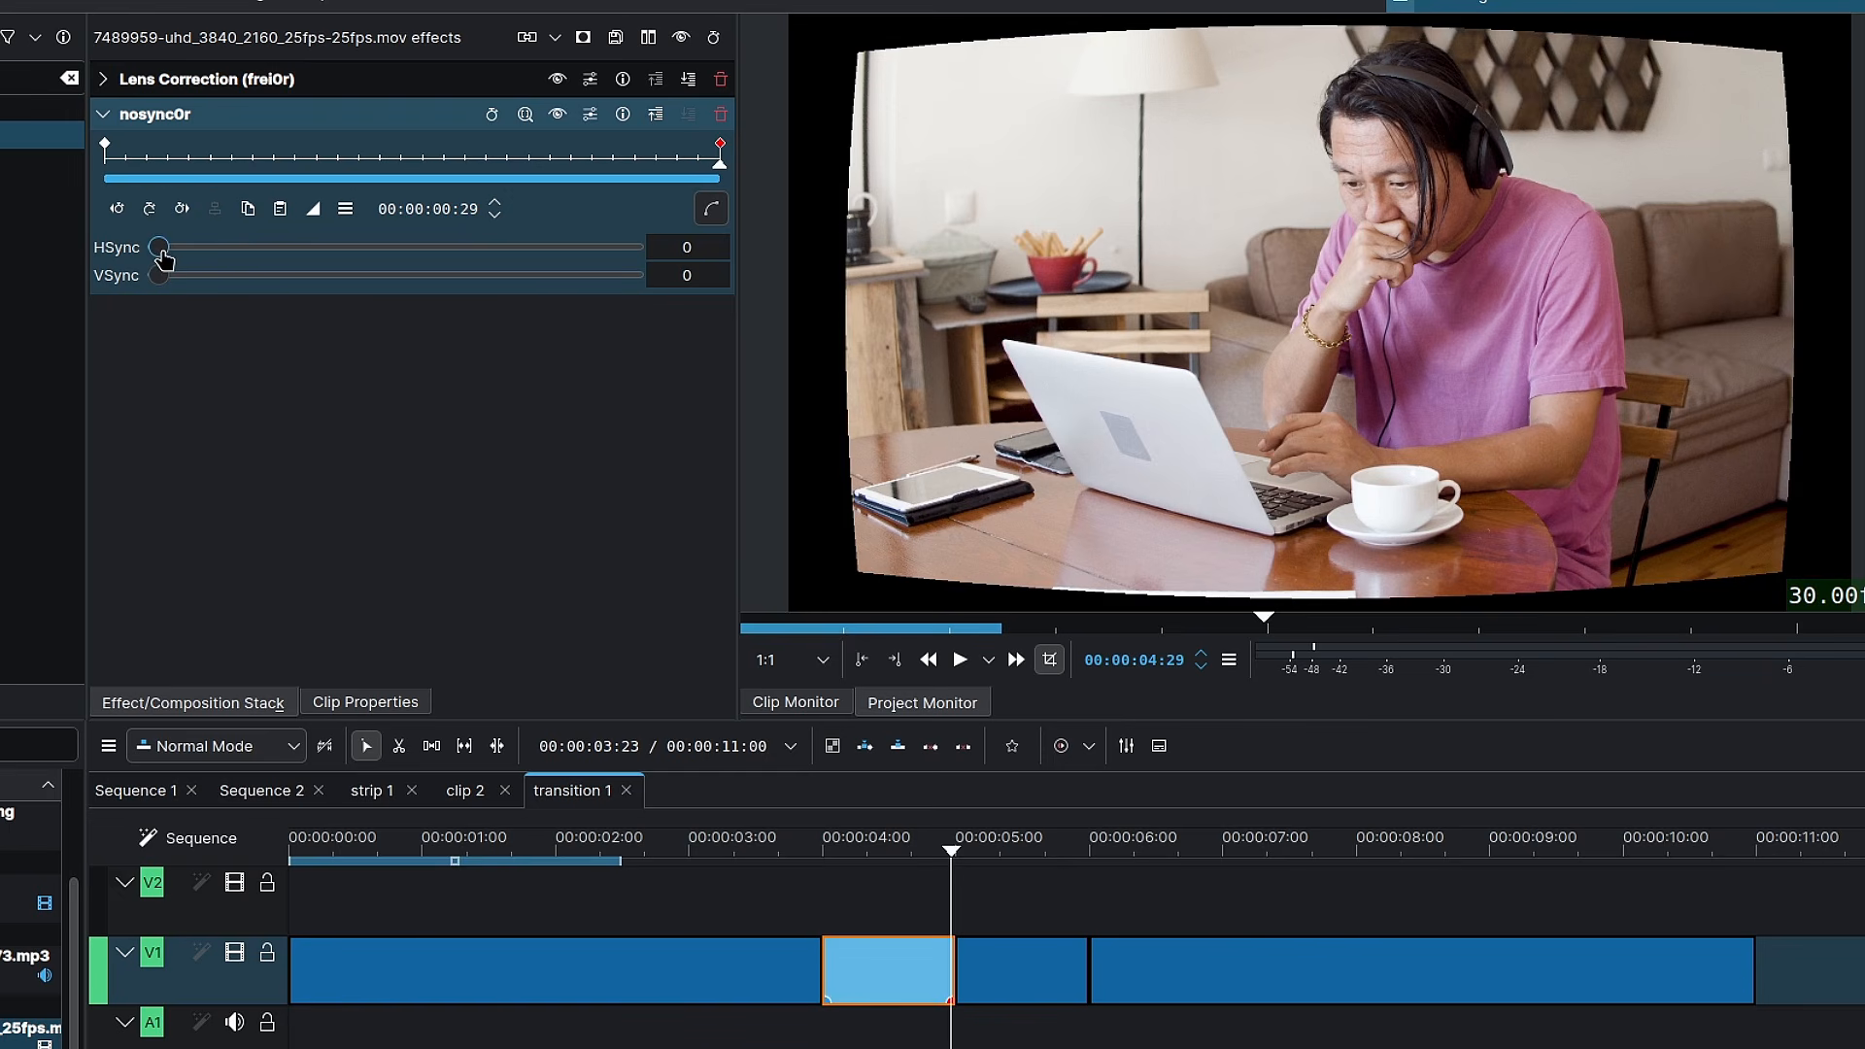
left_click_drag(158, 247, 732, 249)
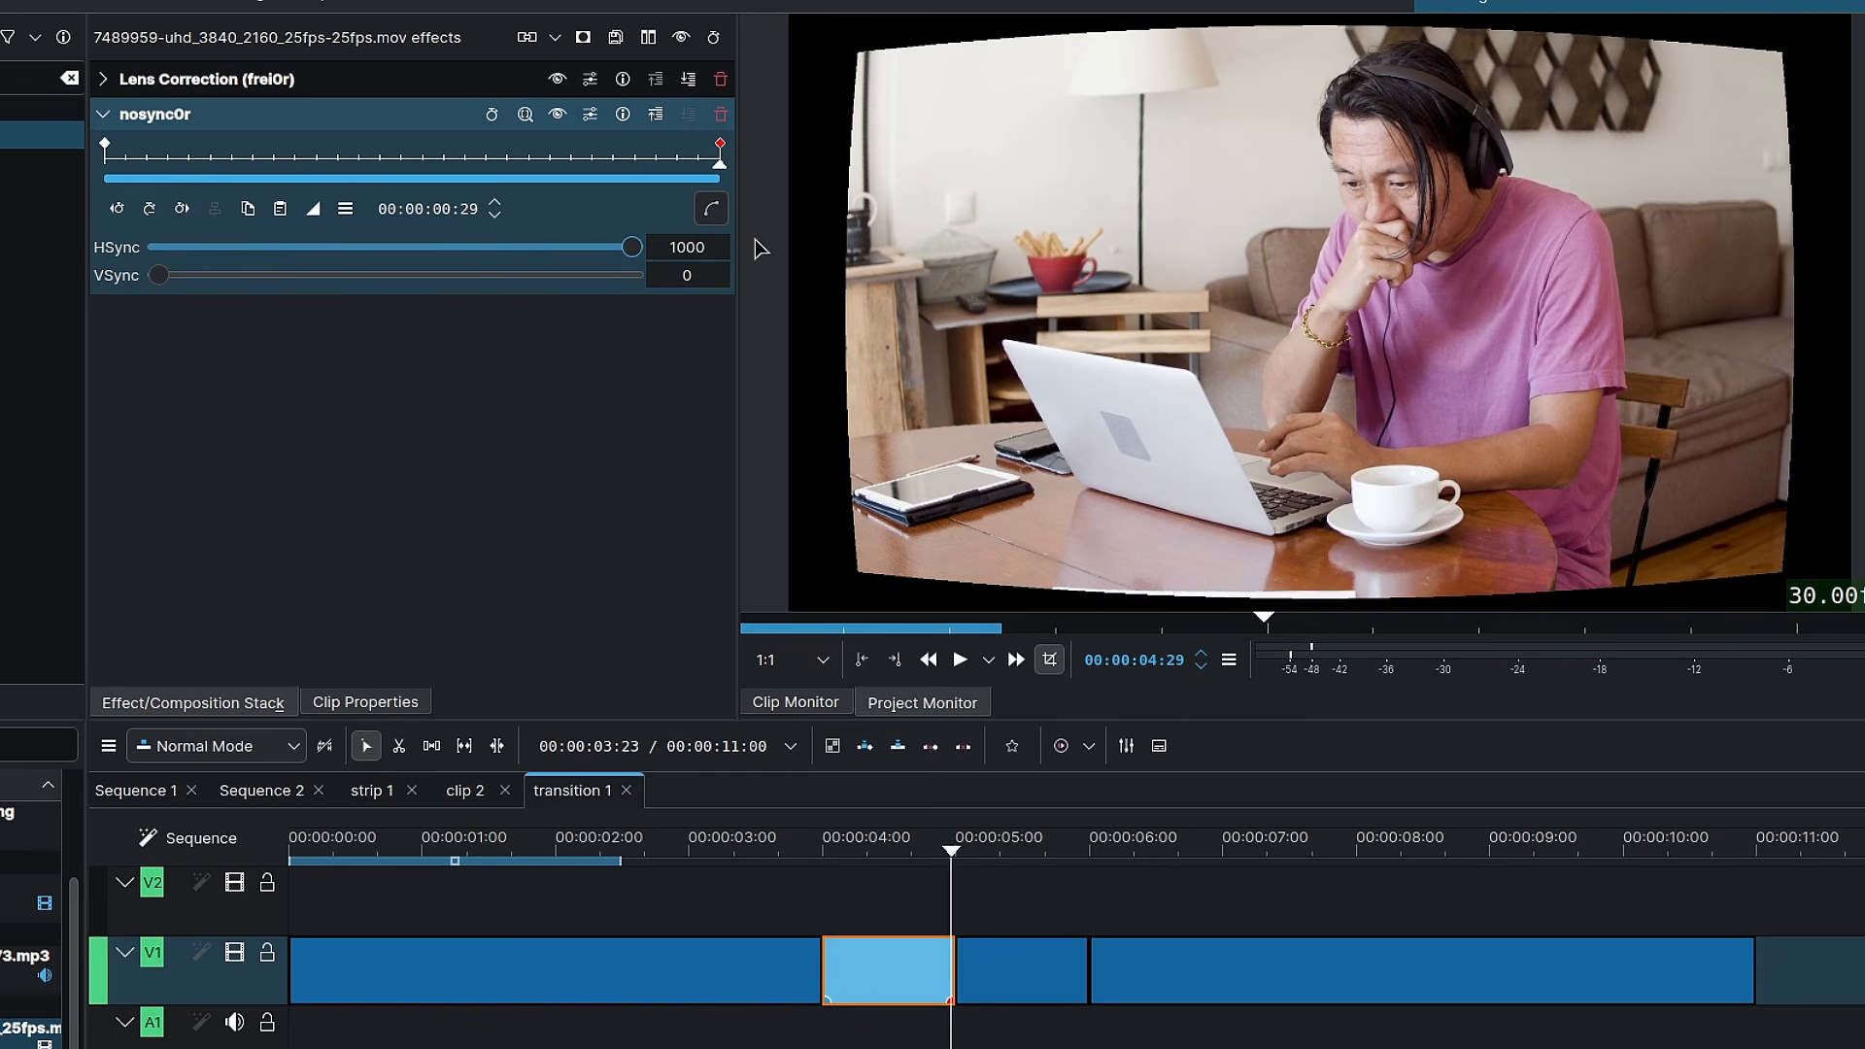
double_click(700, 247)
type("9")
key("Return")
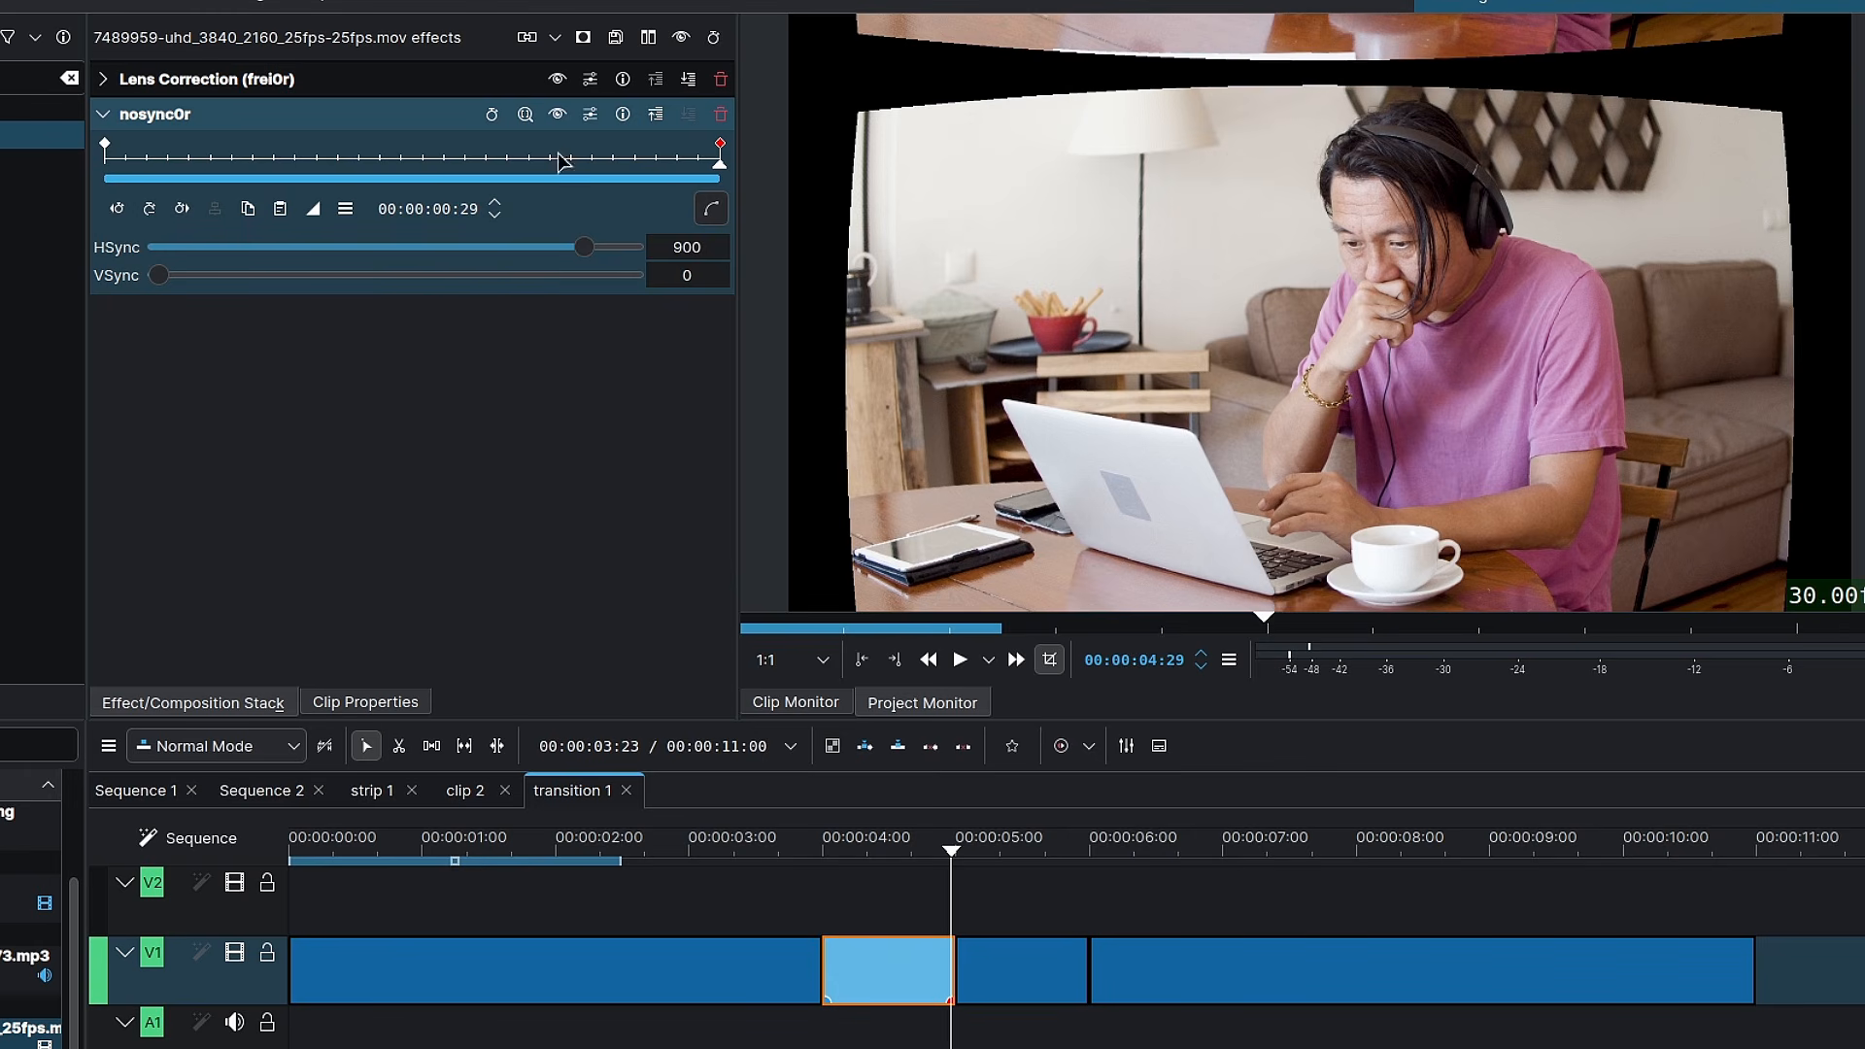
Set the interpolation of the first nosync0r keyframe to Cubic In and check the HSync curve
left_click(117, 207)
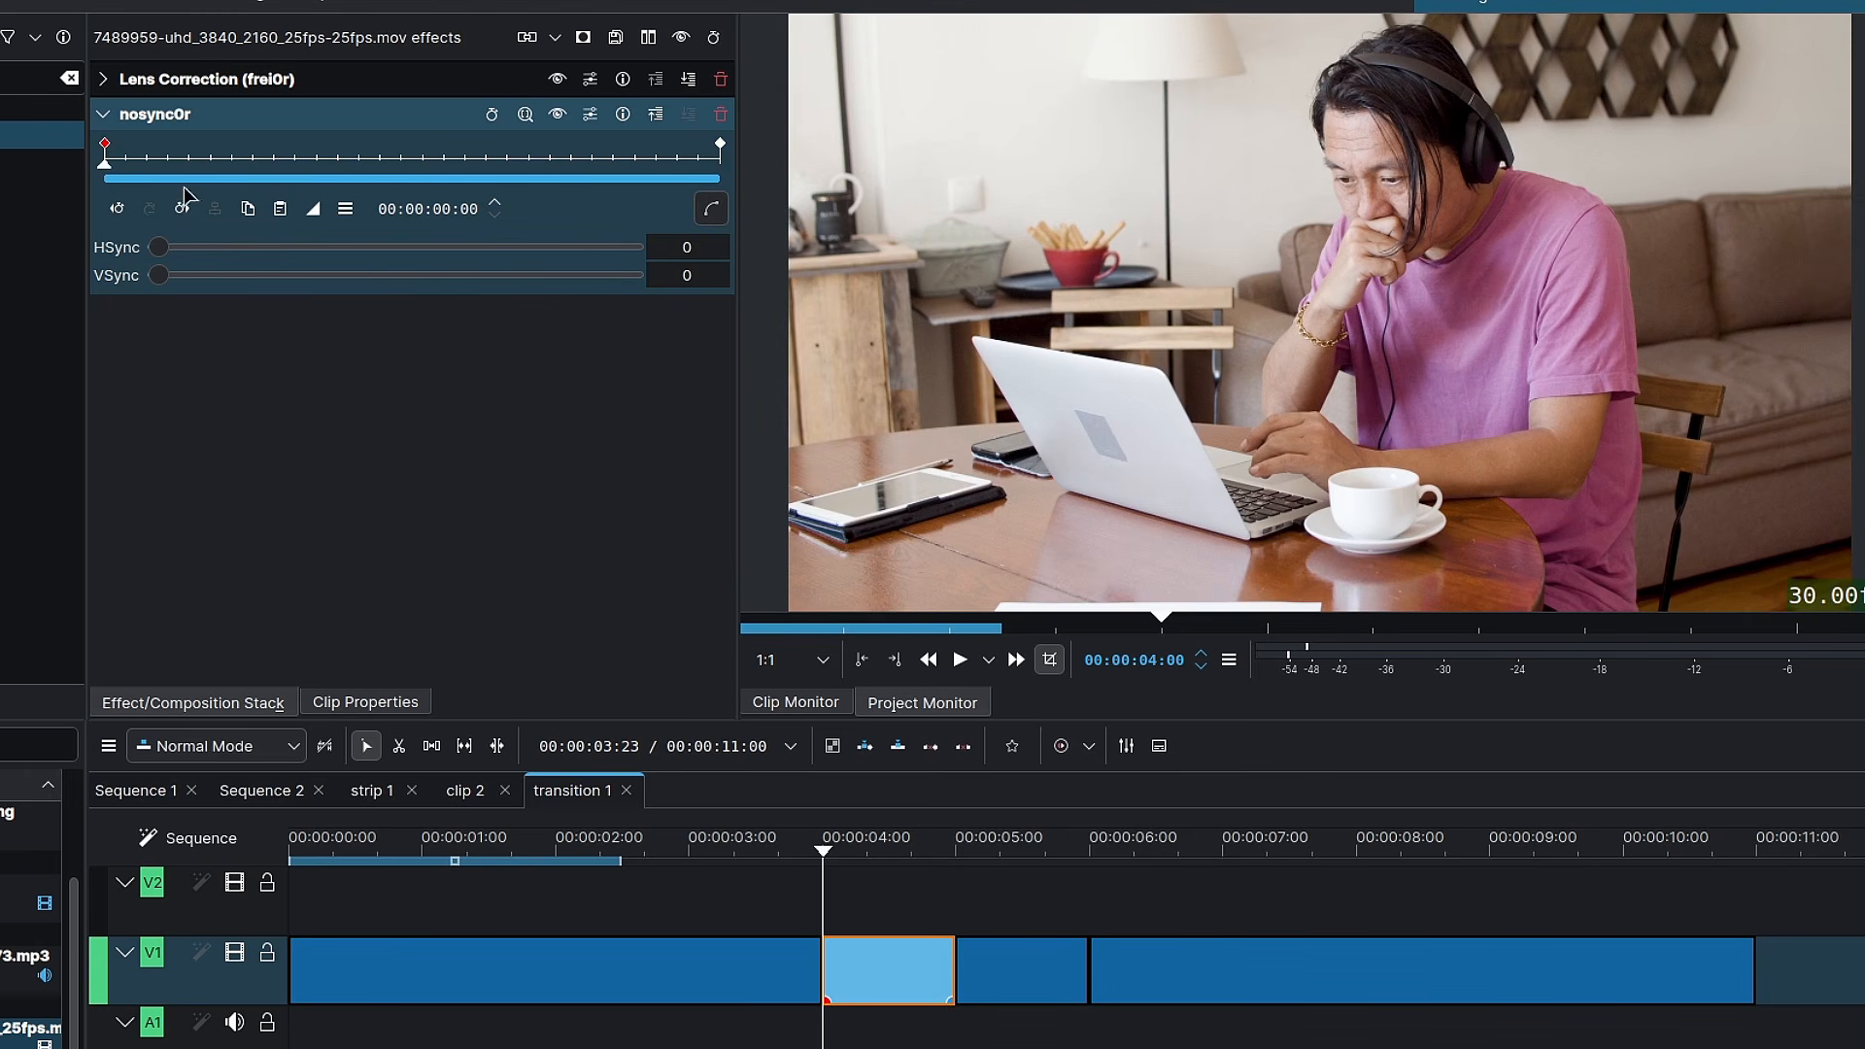
left_click(313, 207)
left_click(459, 400)
left_click(710, 209)
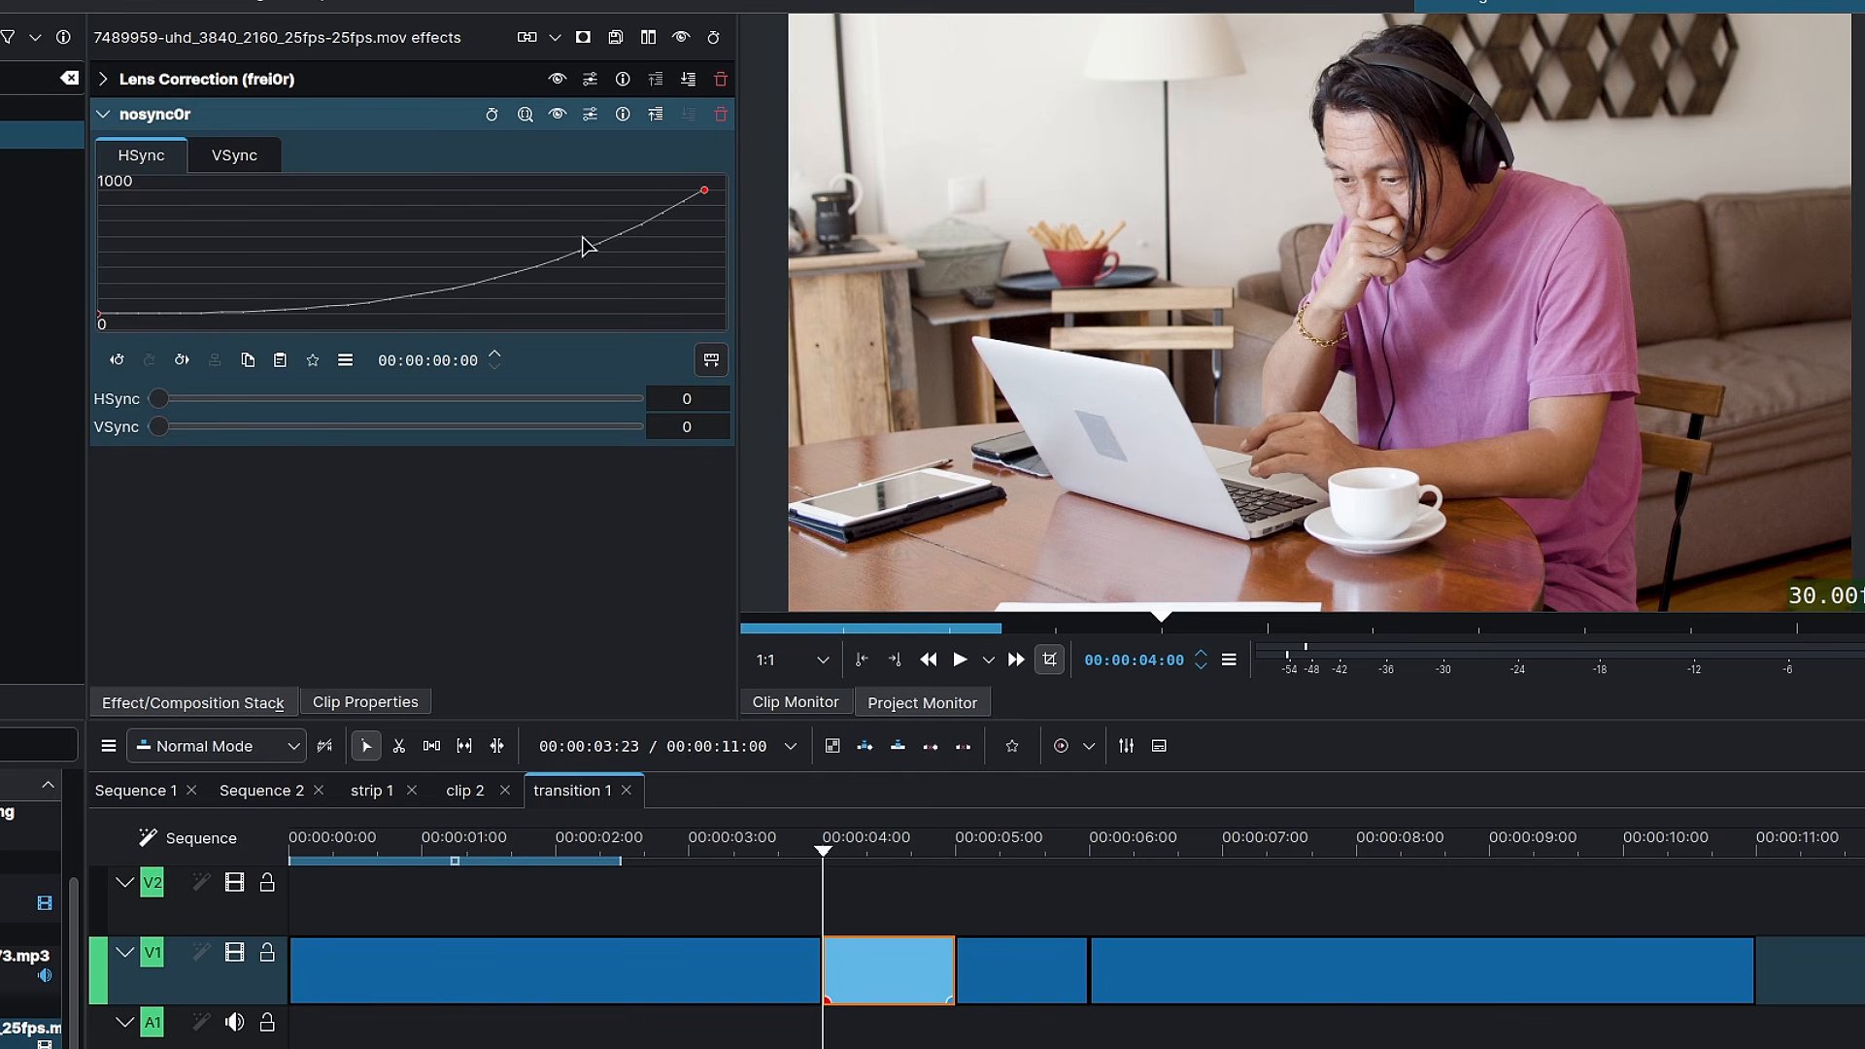
left_click(711, 360)
left_click(107, 115)
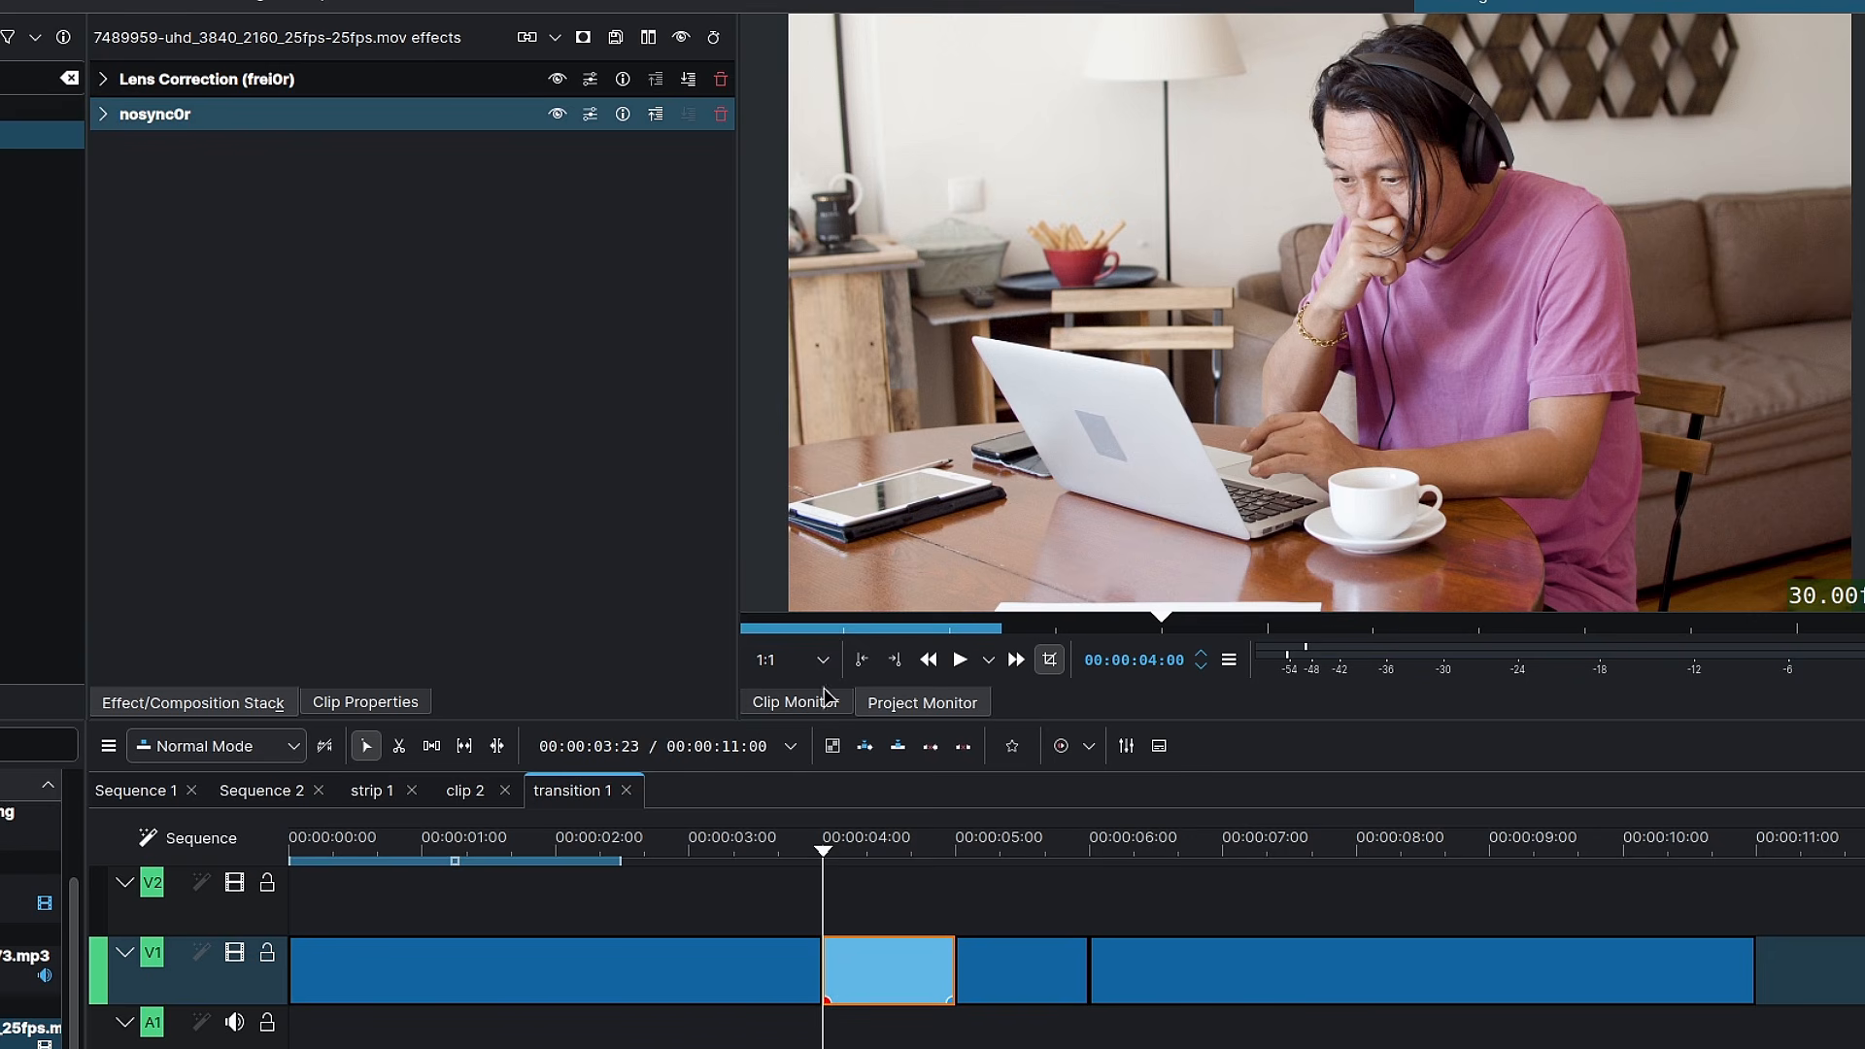
Step forward and backward through the one-second laptop segment frame by frame to examine the vertical roll and lens distortion
left_click_drag(855, 855, 859, 854)
key("Right")
key("Right")
key("Right")
key("Right")
key("Right")
key("Right")
key("Right")
key("Right")
key("Right")
key("Right")
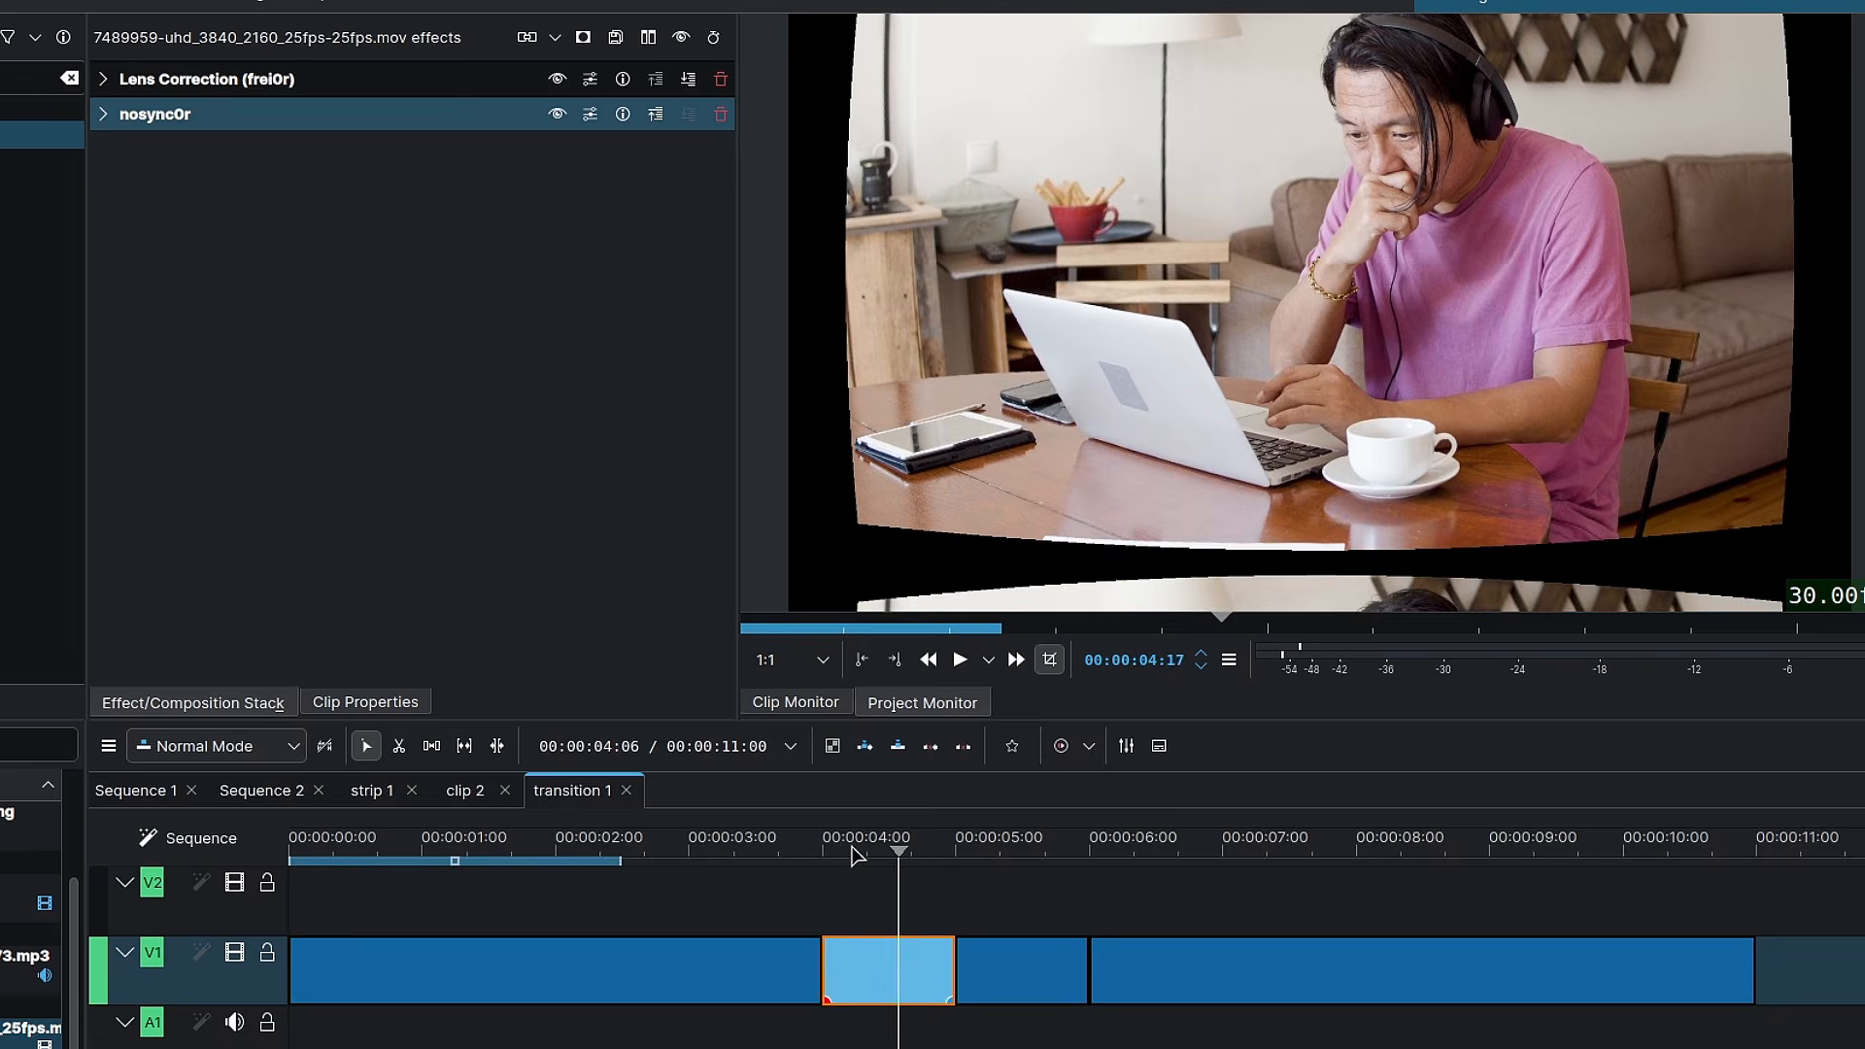
key("Right")
key("Right")
key("Right")
key("Right")
key("Right")
key("Right")
key("Right")
key("Right")
key("Right")
key("Right")
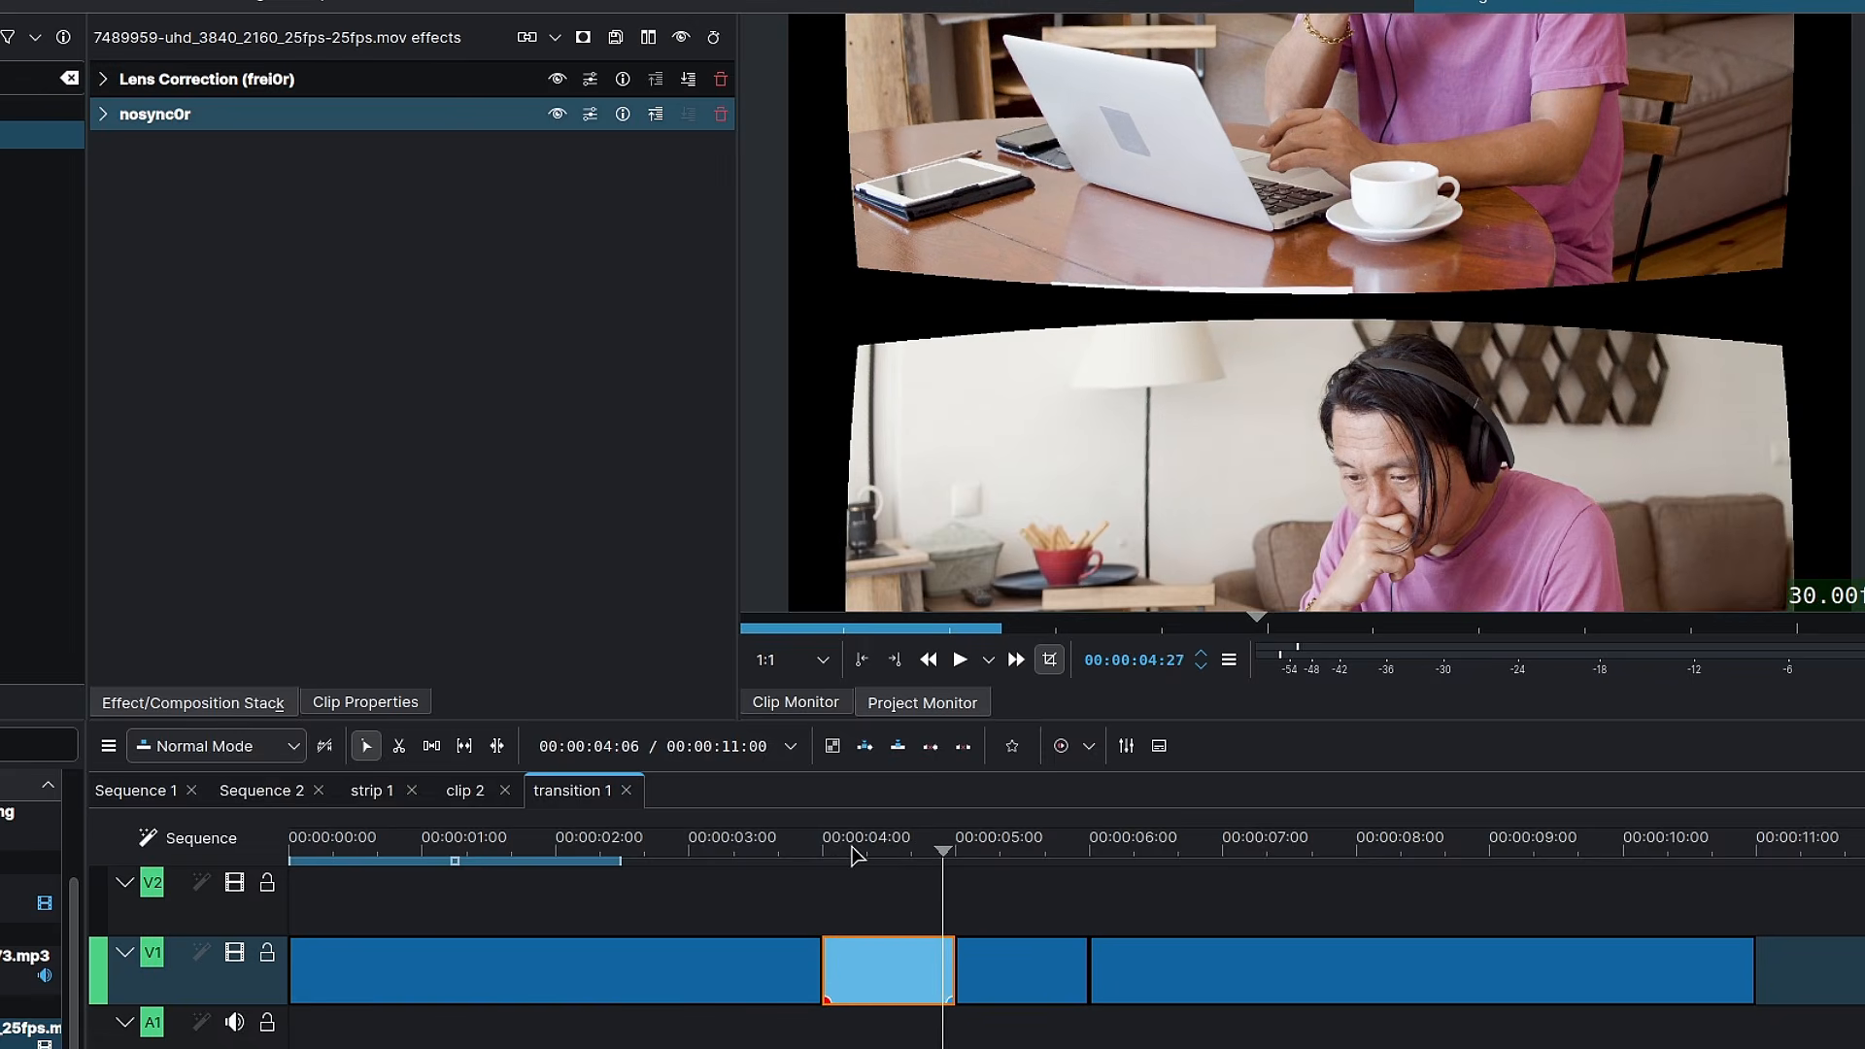
key("Left")
key("Left")
key("Left")
key("Left")
key("Left")
key("Left")
key("Left")
key("Left")
key("Left")
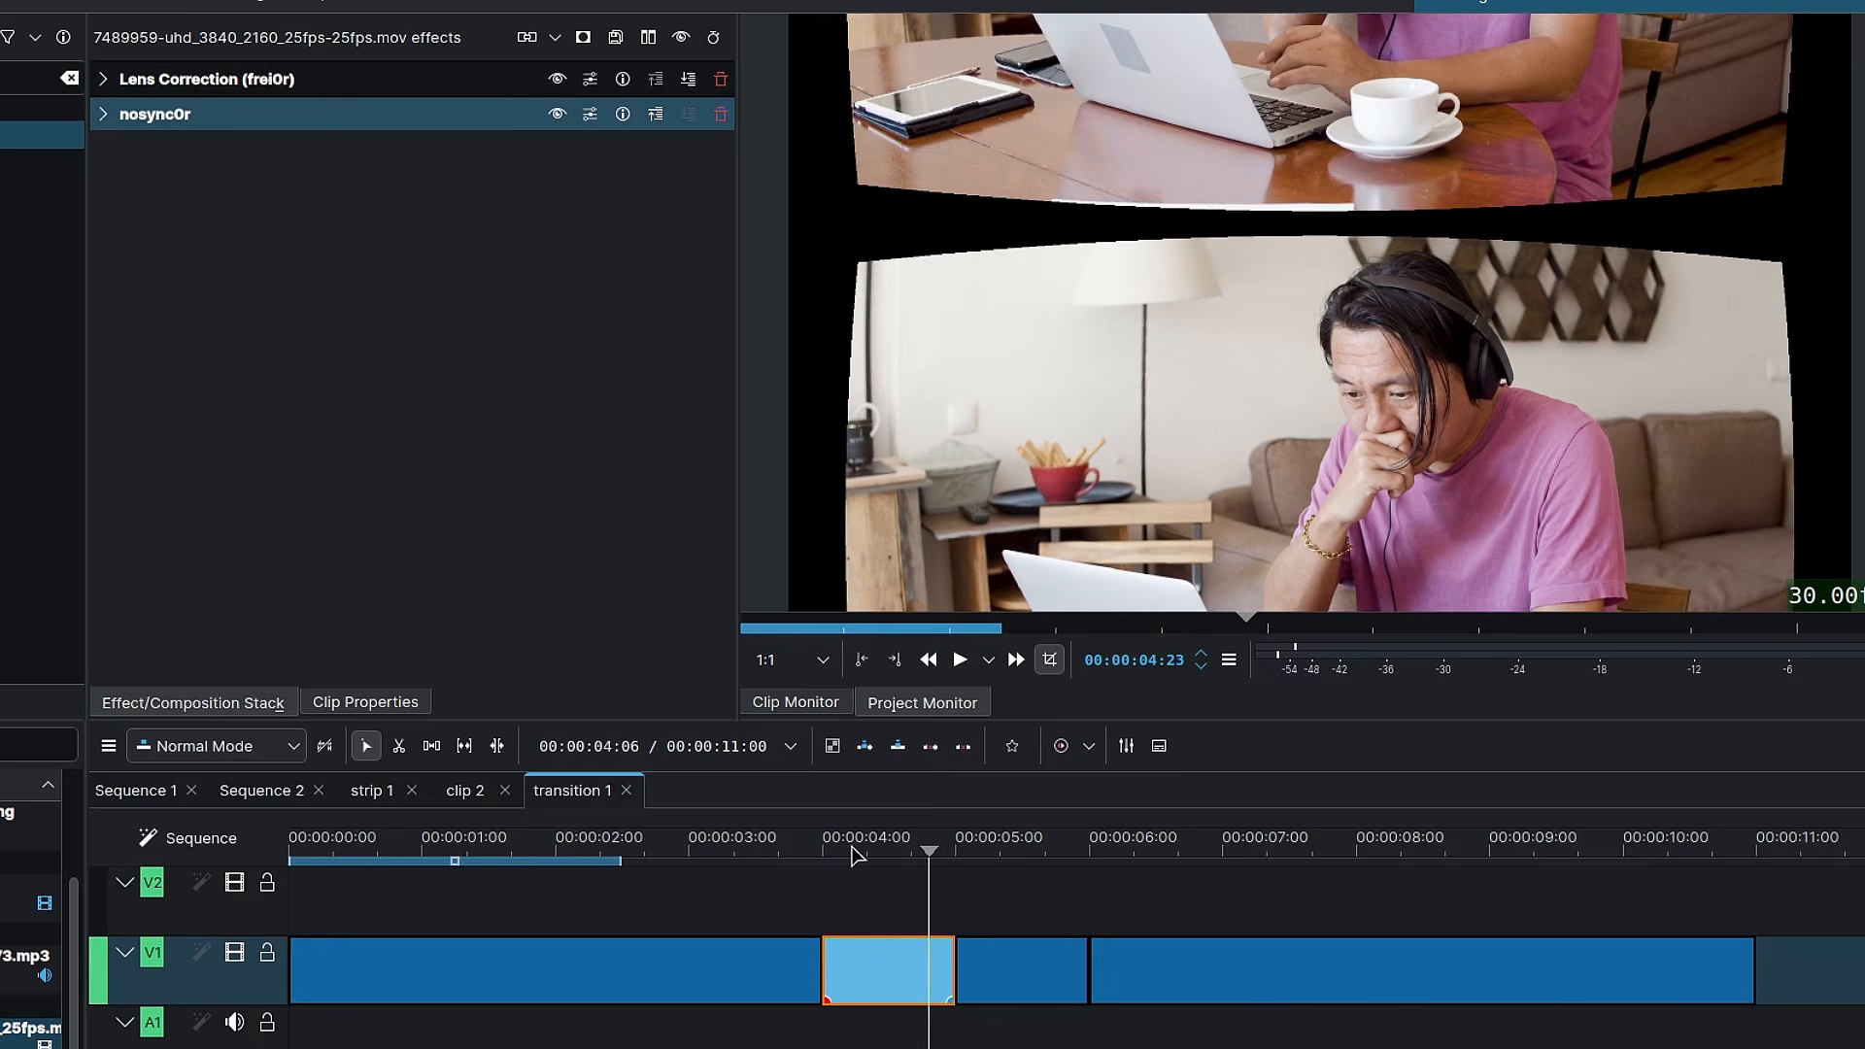
key("Left")
key("Left")
key("Left")
key("Left")
key("Left")
key("Left")
key("Left")
key("Left")
key("Left")
key("Left")
key("Left")
key("Left")
key("Left")
key("Left")
key("Left")
key("Left")
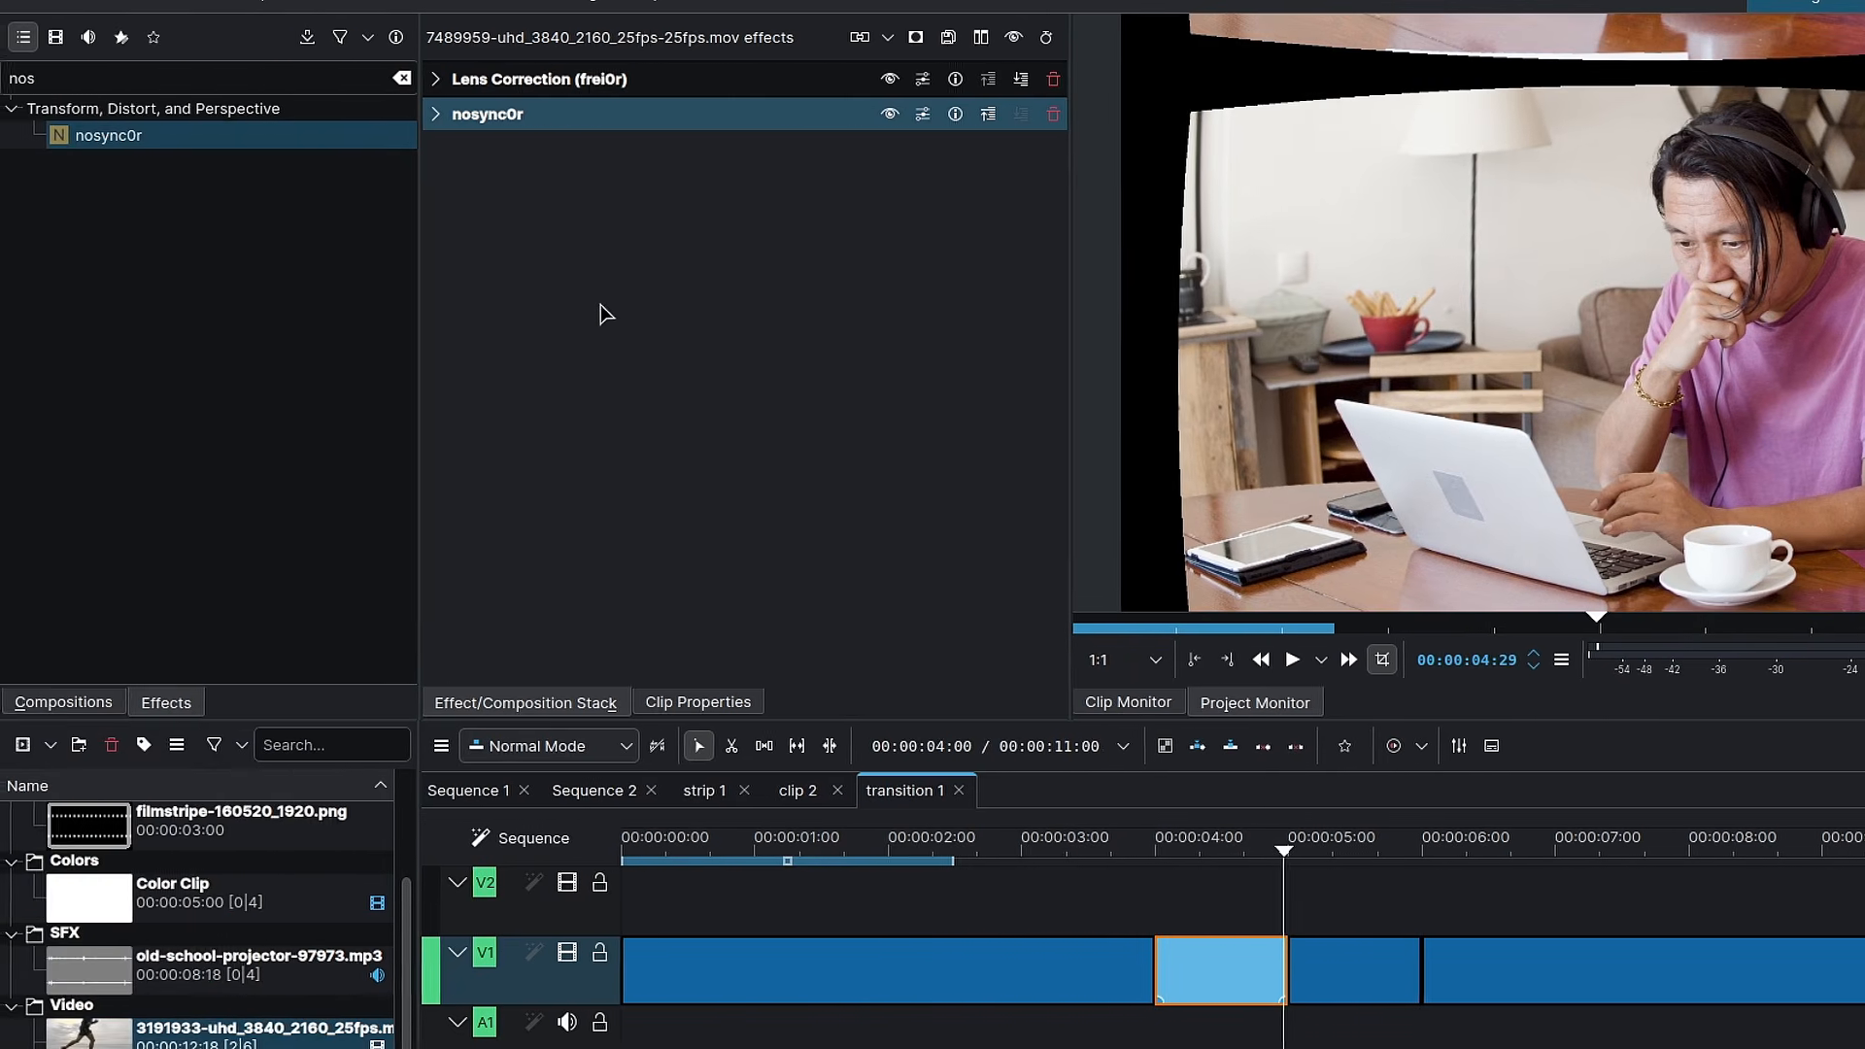
Apply the Old Film Simulator effect to the one-second laptop segment and review its default parameters
type("old")
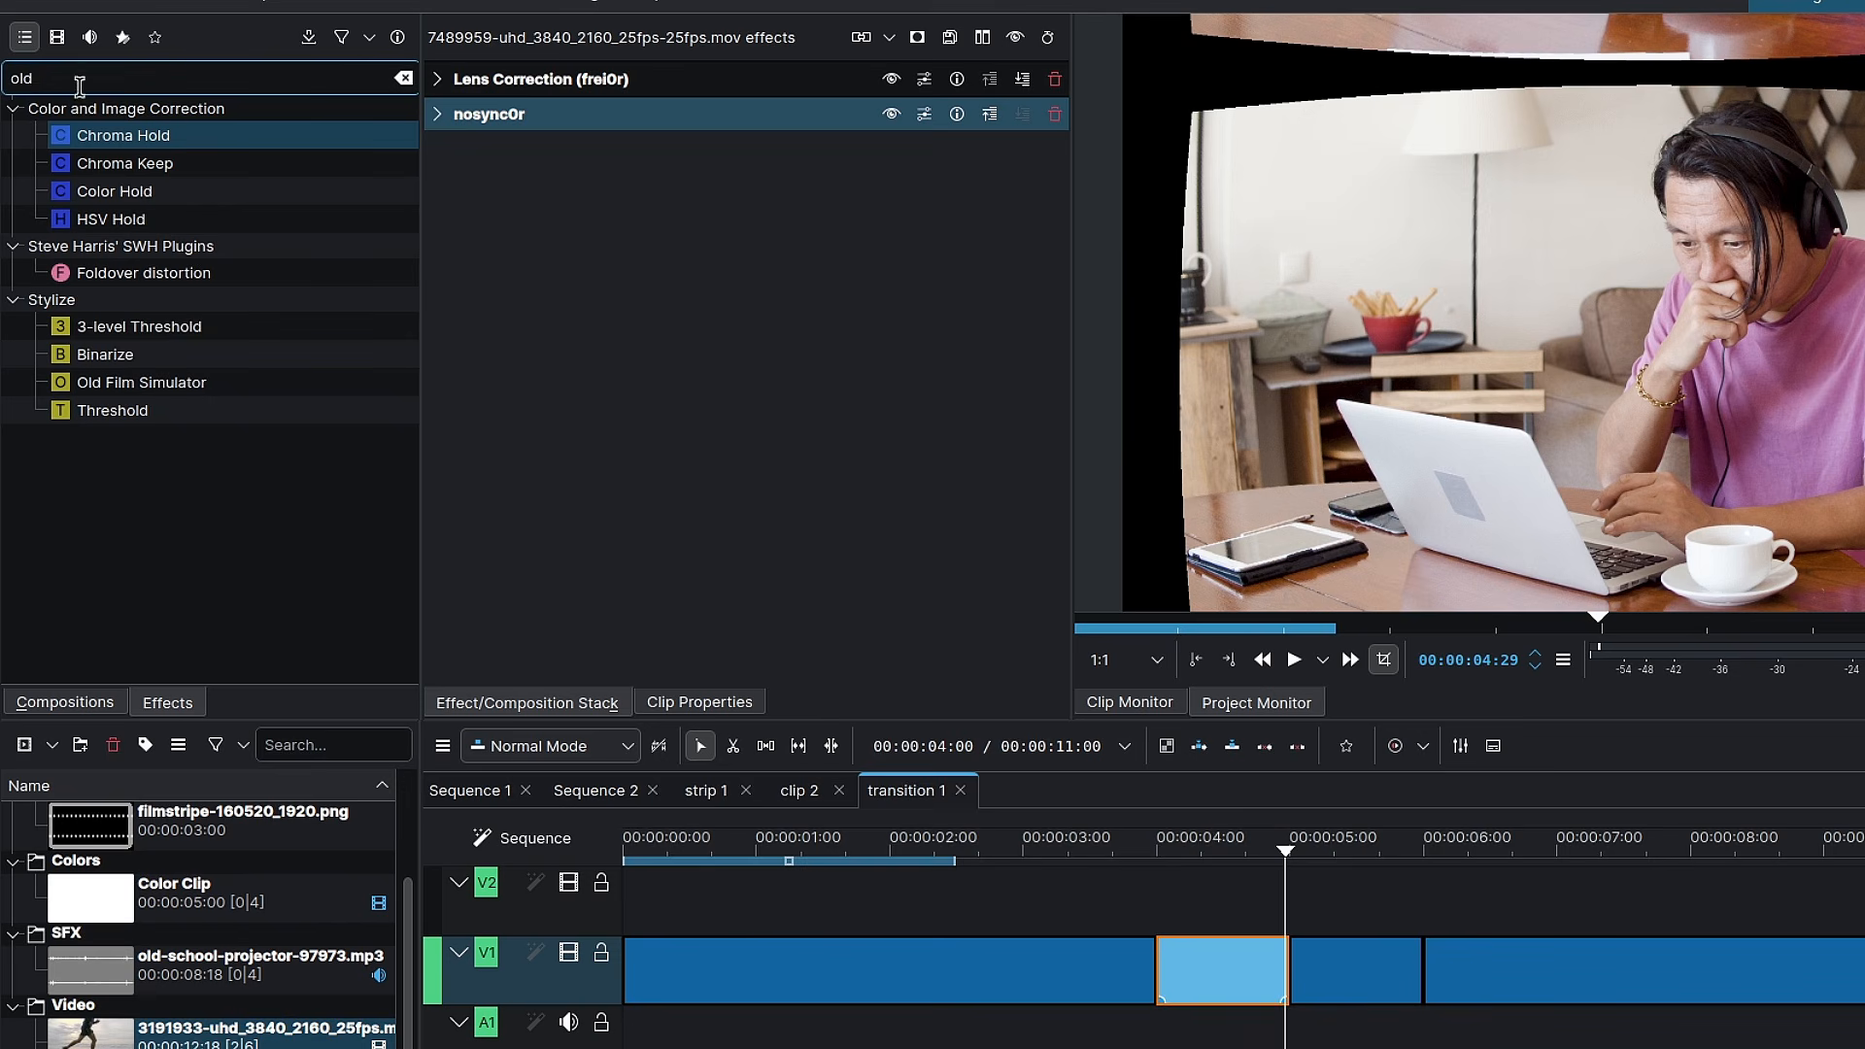
left_click(57, 37)
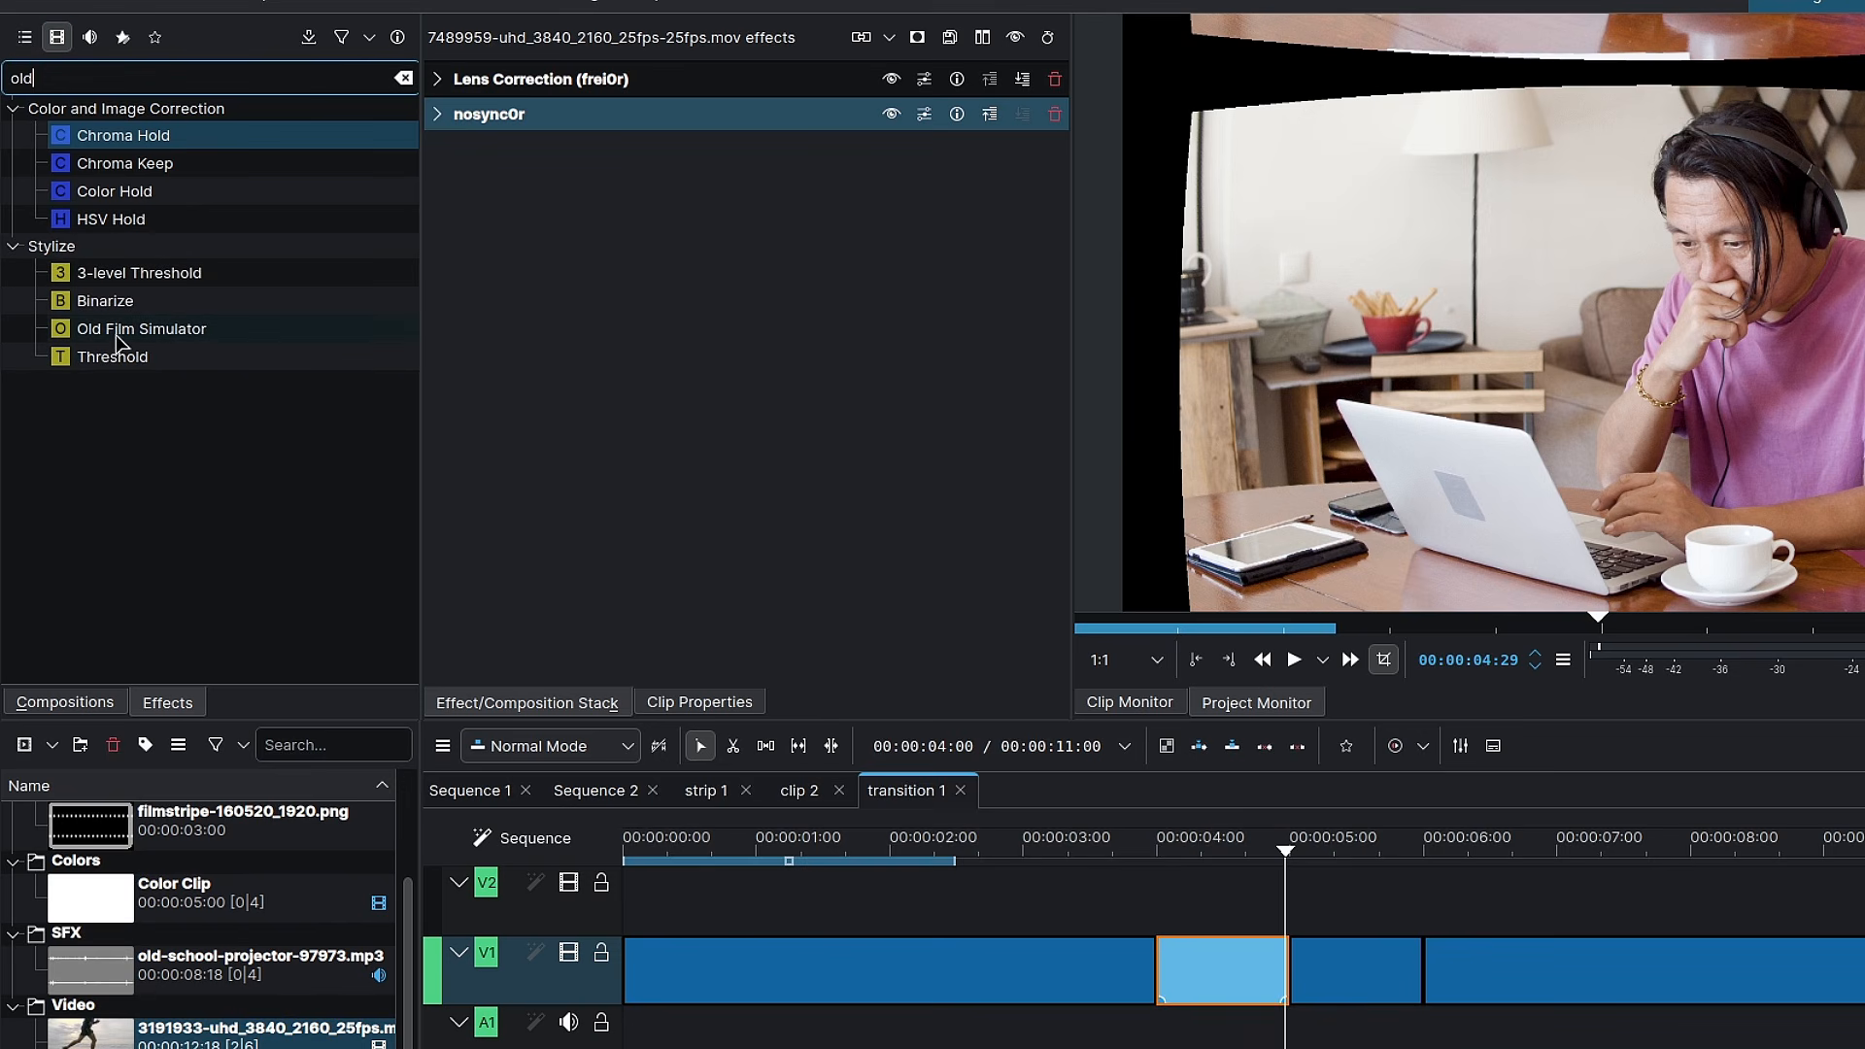
left_click_drag(162, 345, 518, 194)
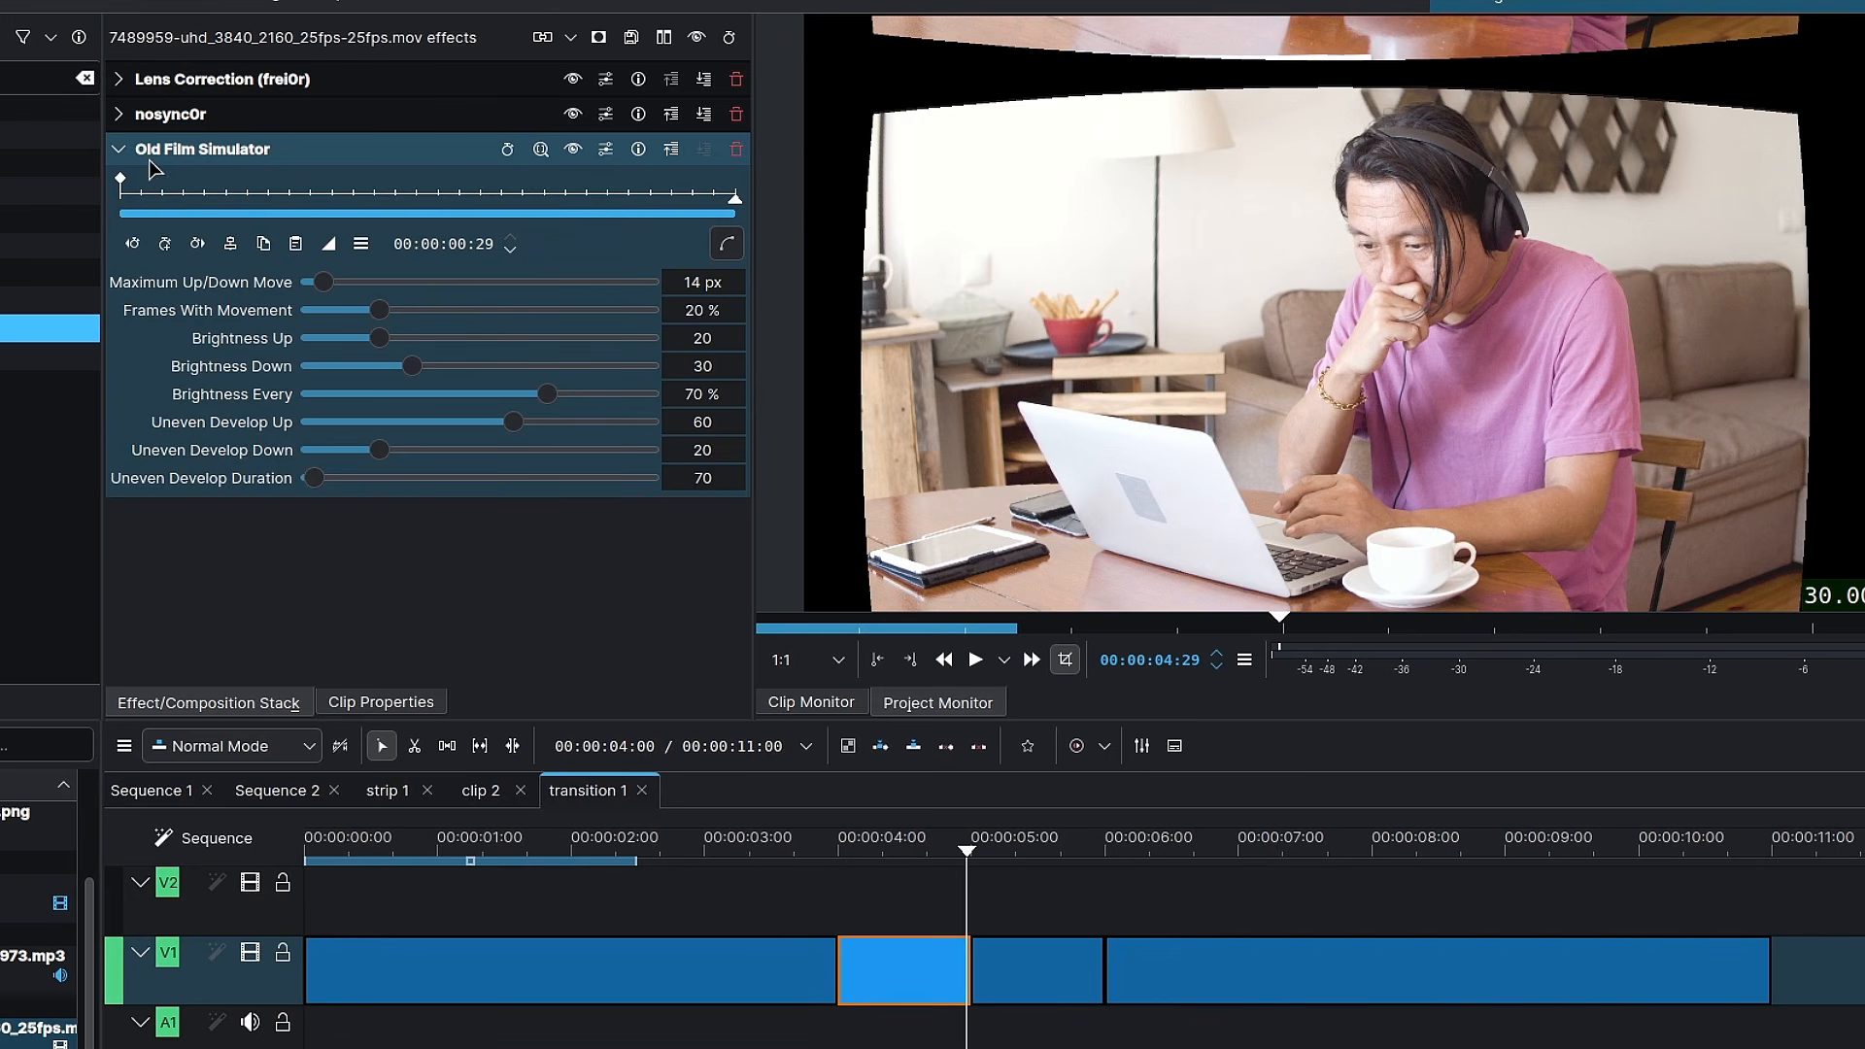
left_click(118, 149)
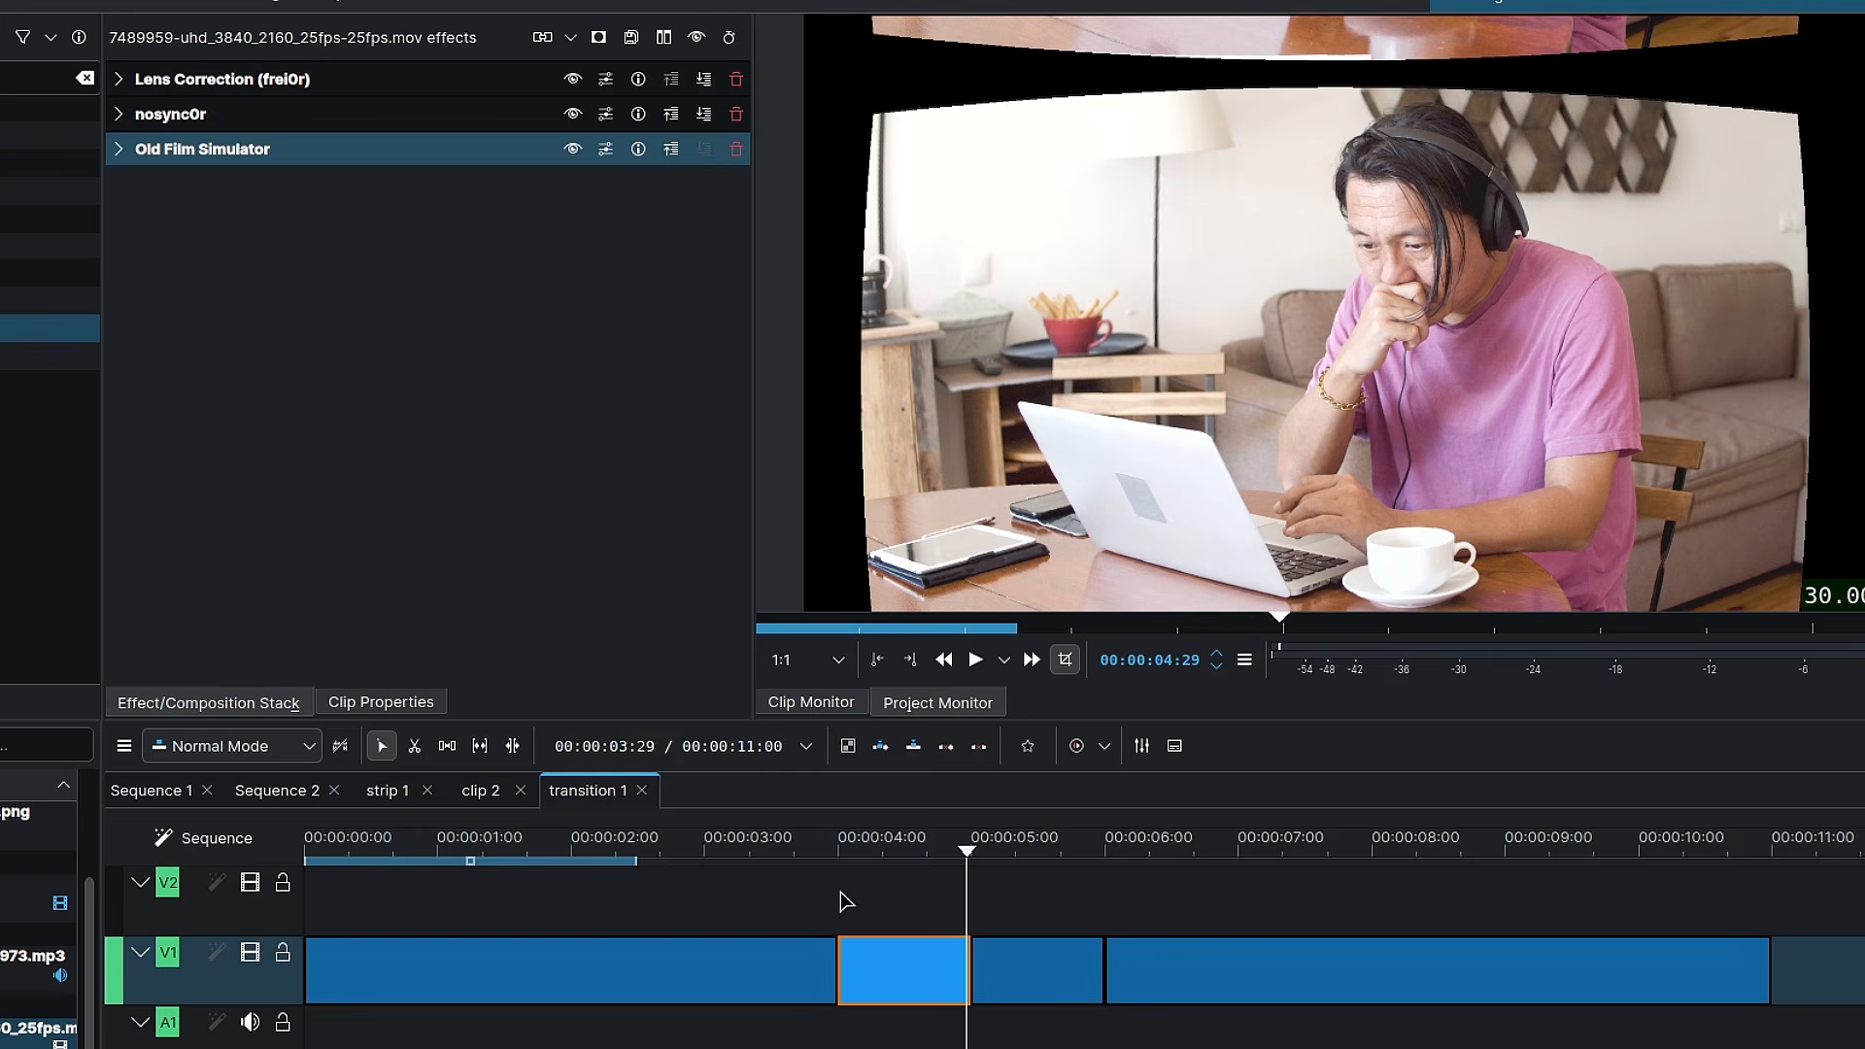
left_click(854, 853)
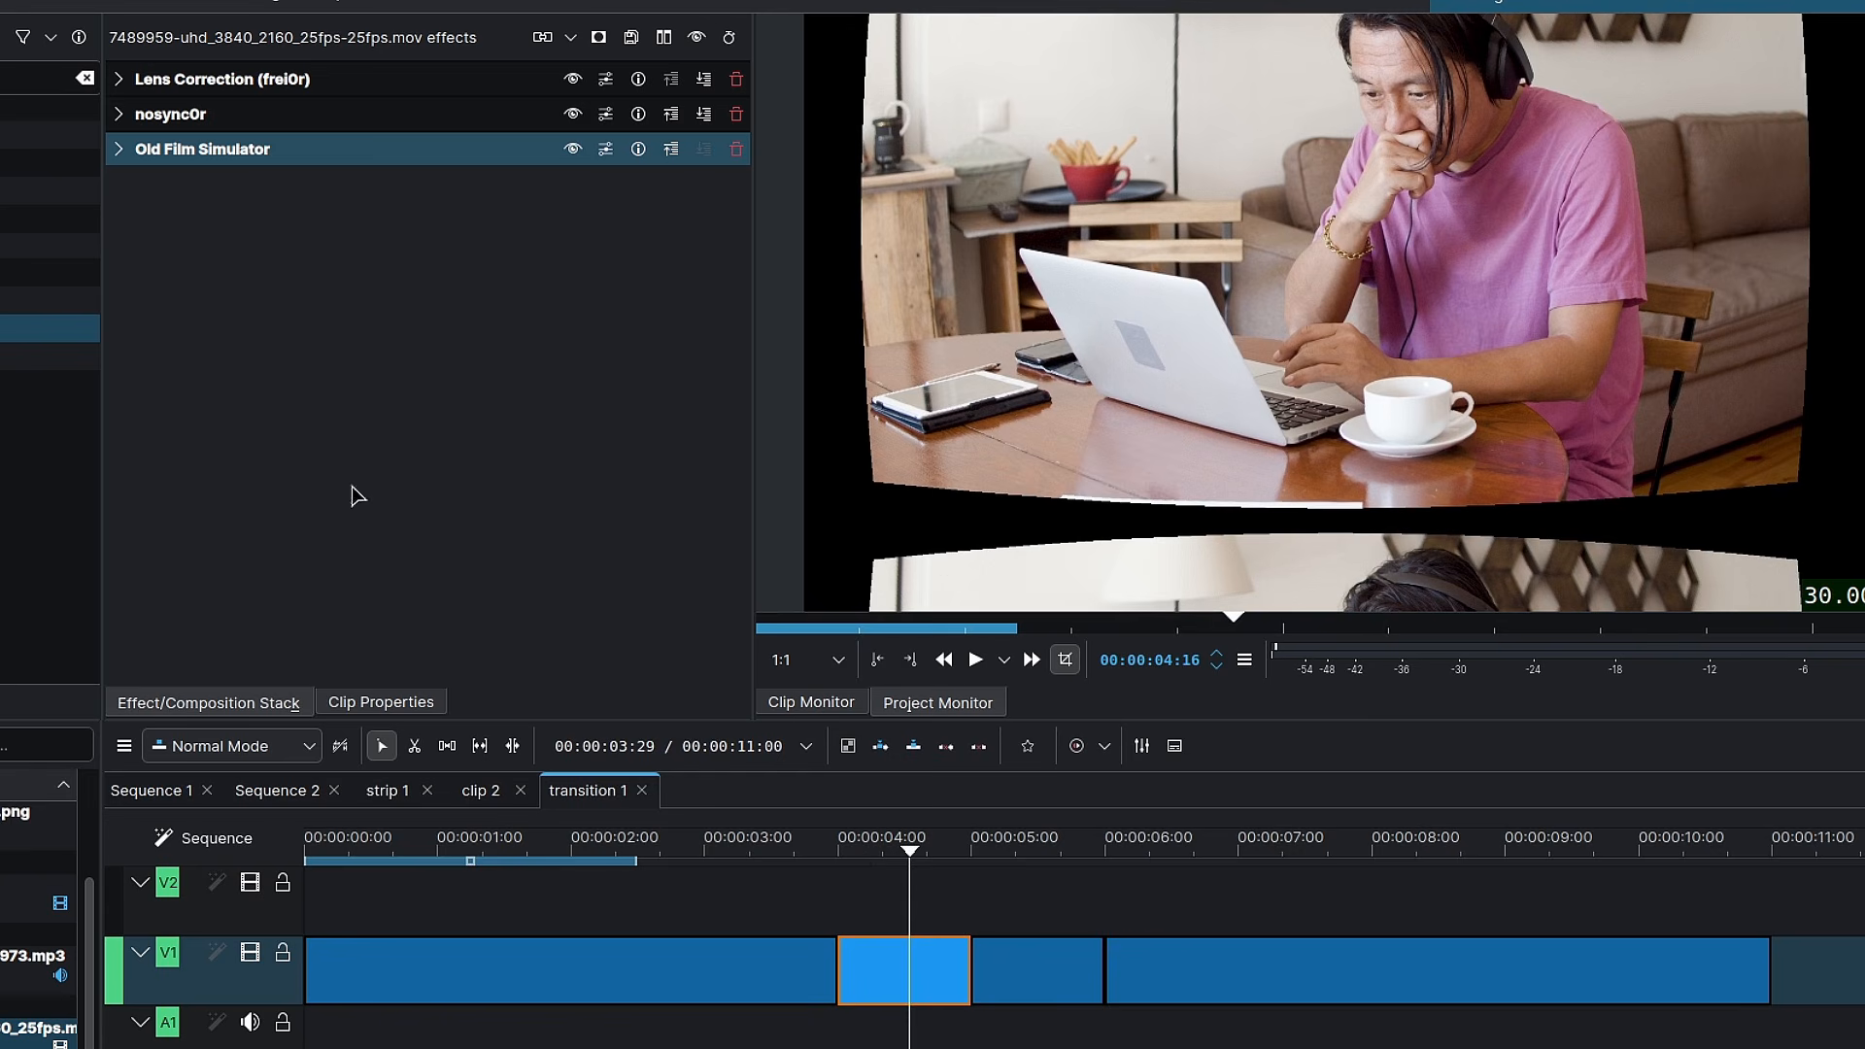
left_click(119, 149)
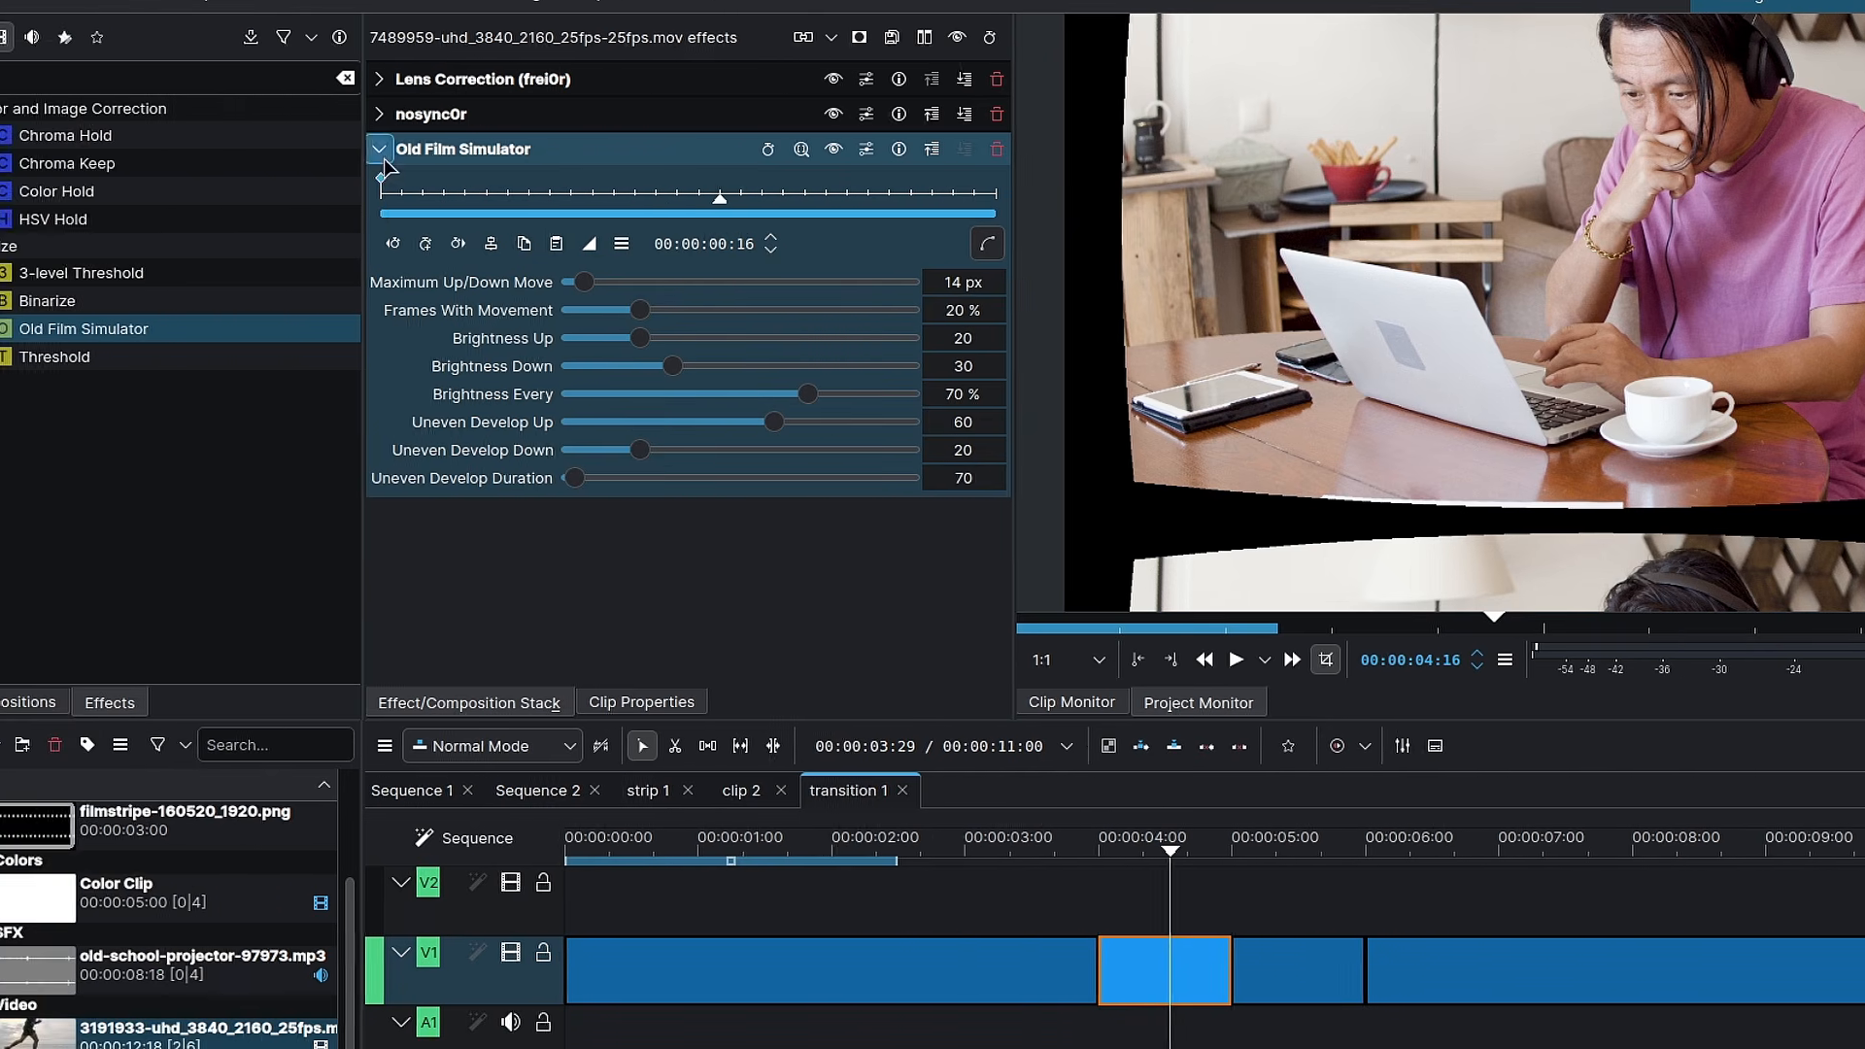
left_click(118, 149)
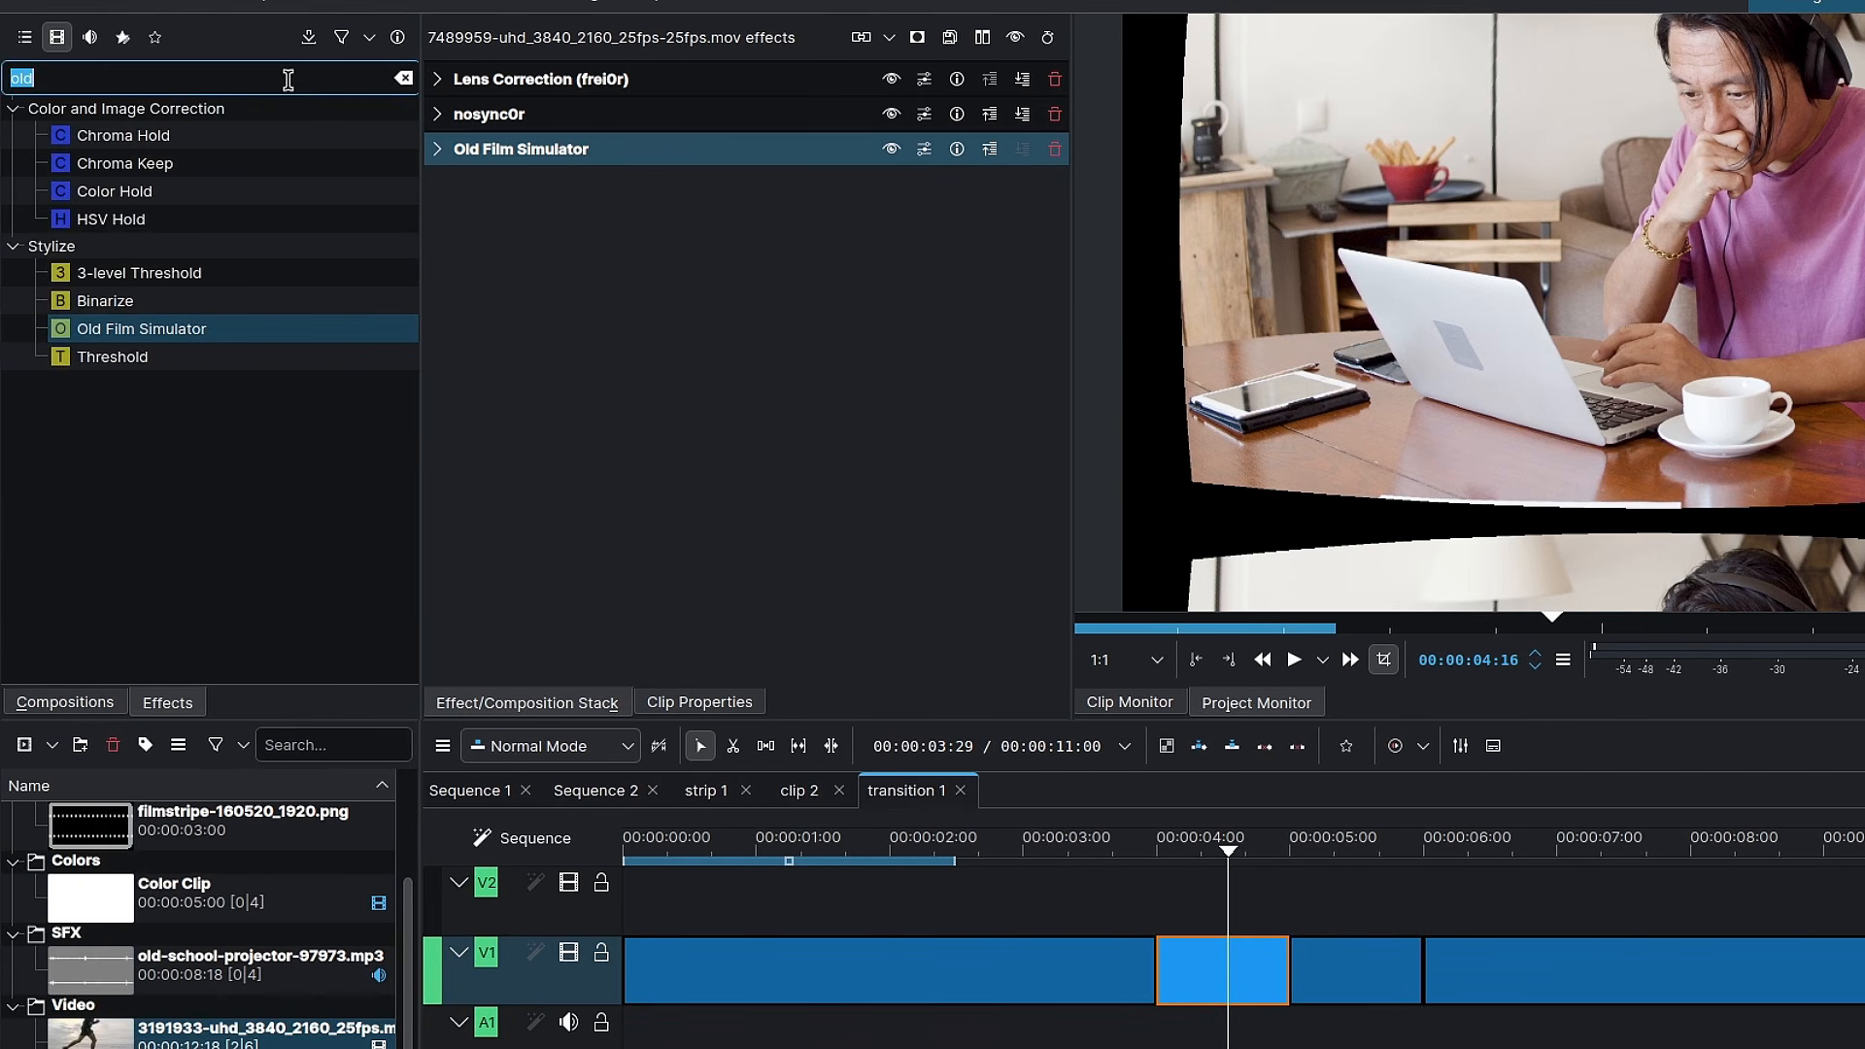
Apply the Scratch Lines effect to the one-second laptop segment and check it on neighbouring frames
type("scrat")
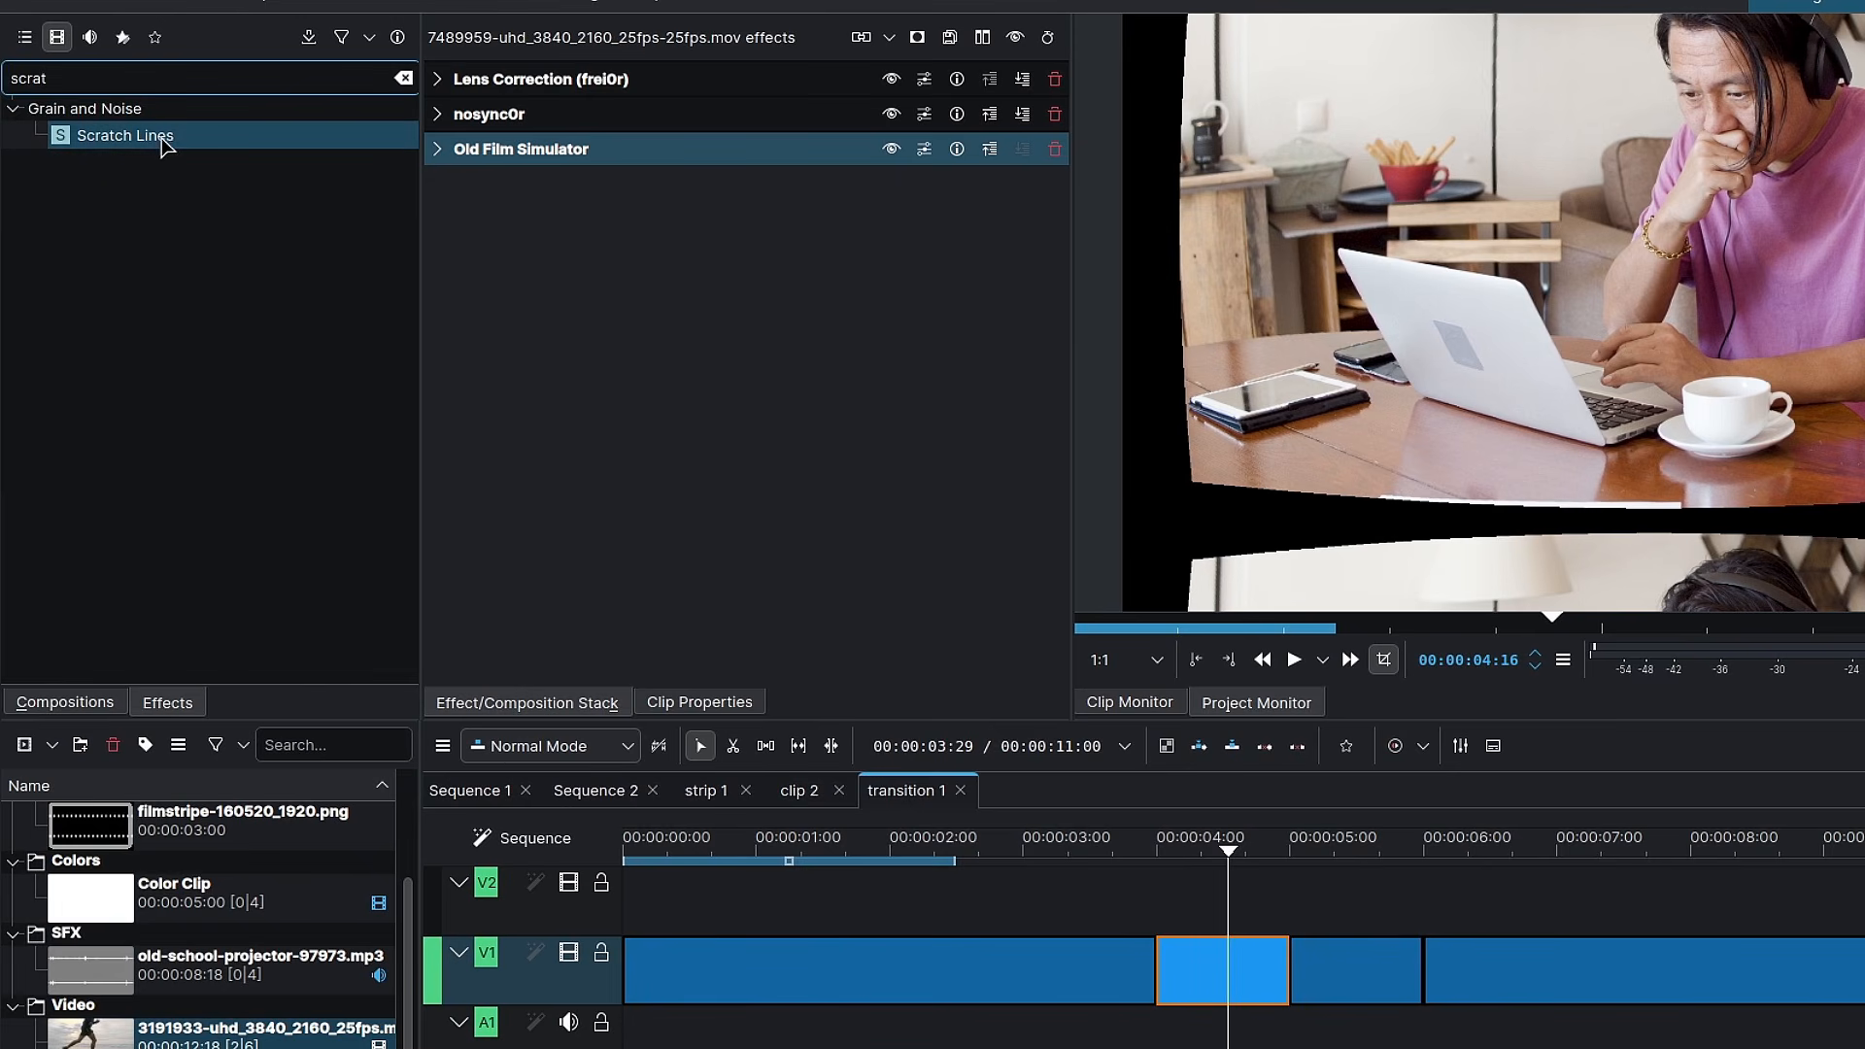
left_click_drag(162, 136, 730, 328)
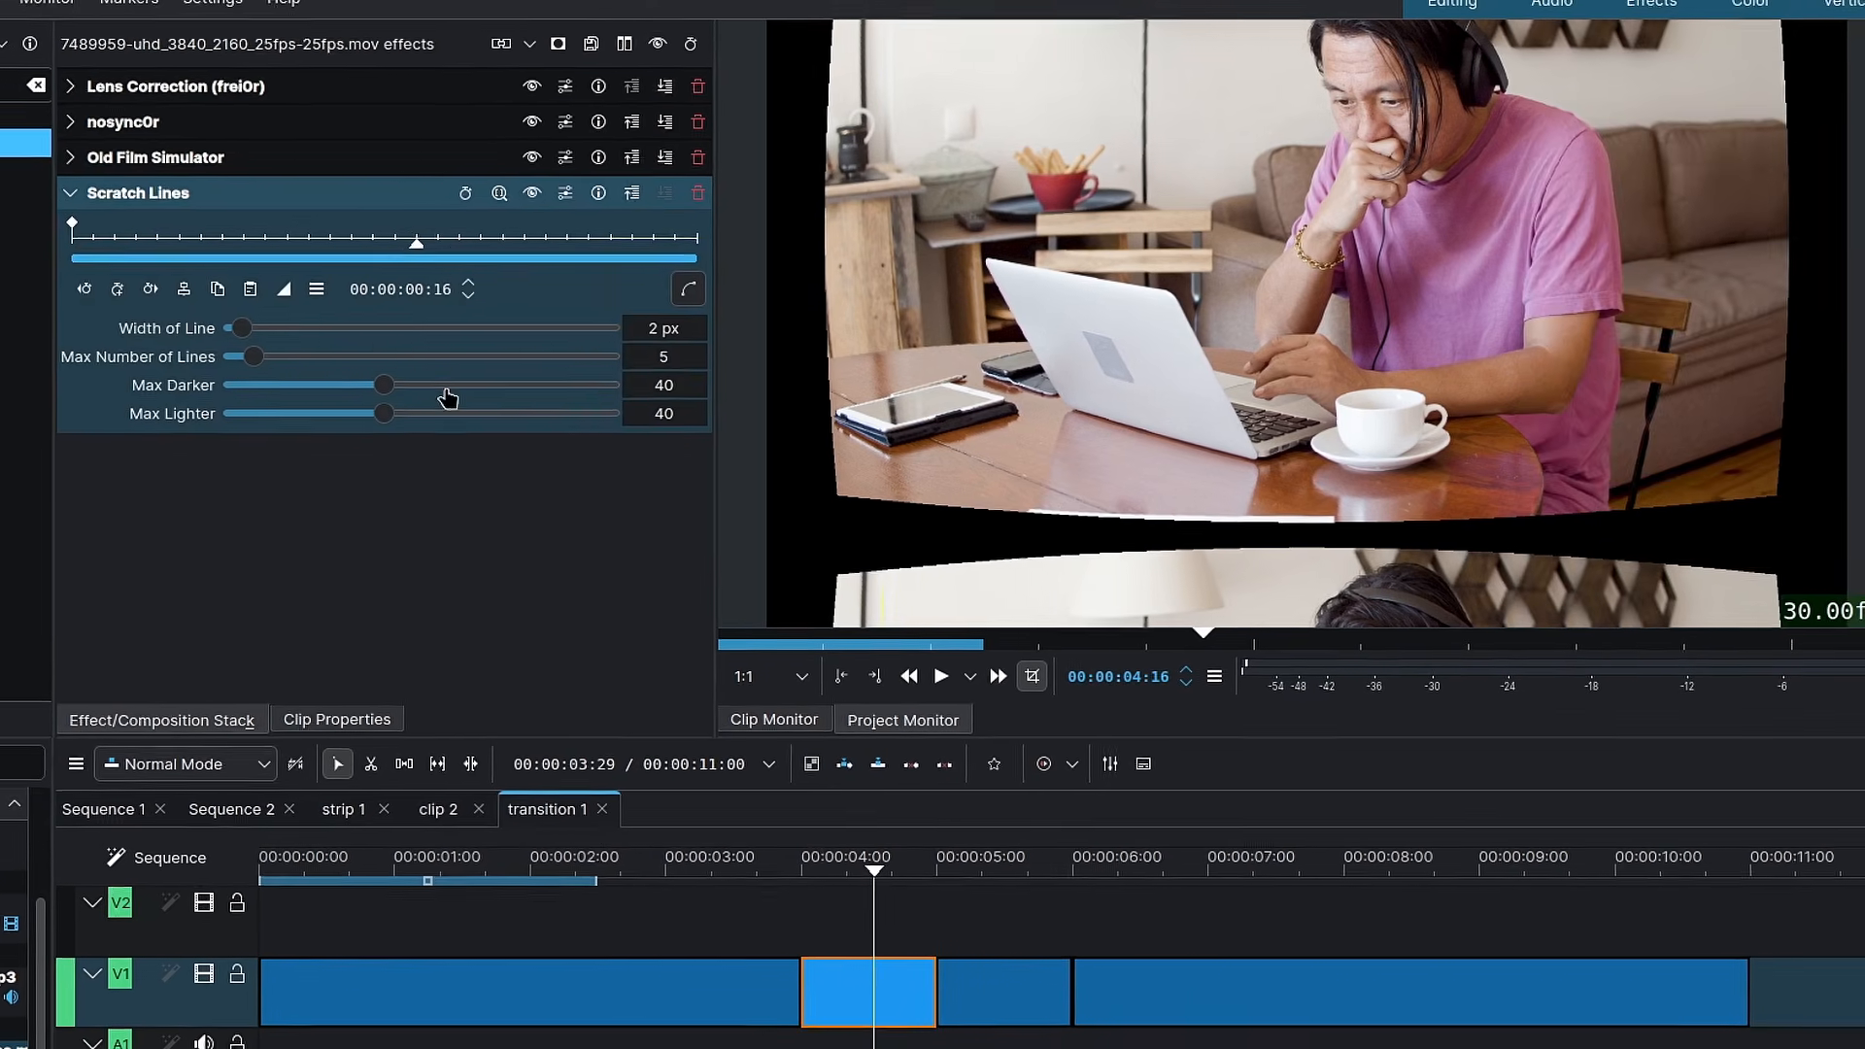
key("Right")
key("Right")
key("Right")
key("Left")
key("Left")
key("Left")
key("Left")
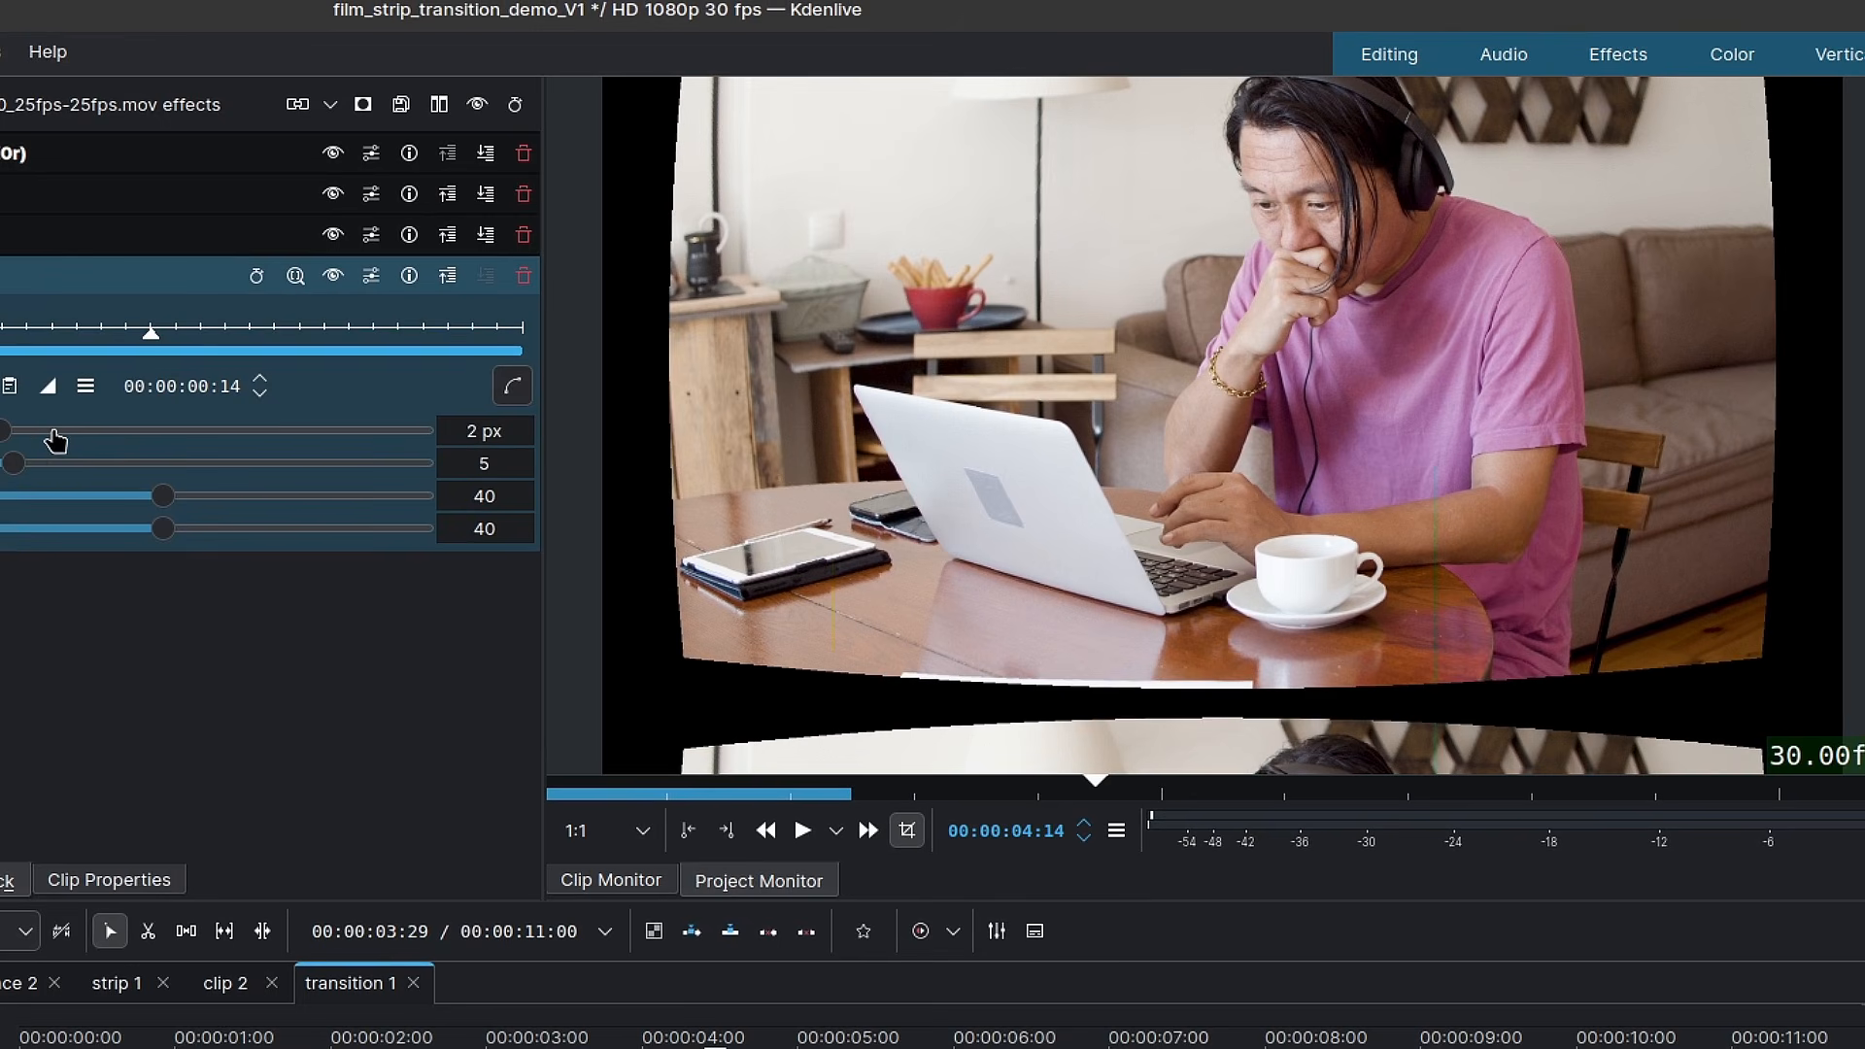
Set the Width of Line of the Scratch Lines effect to 3 px
left_click_drag(32, 431, 38, 430)
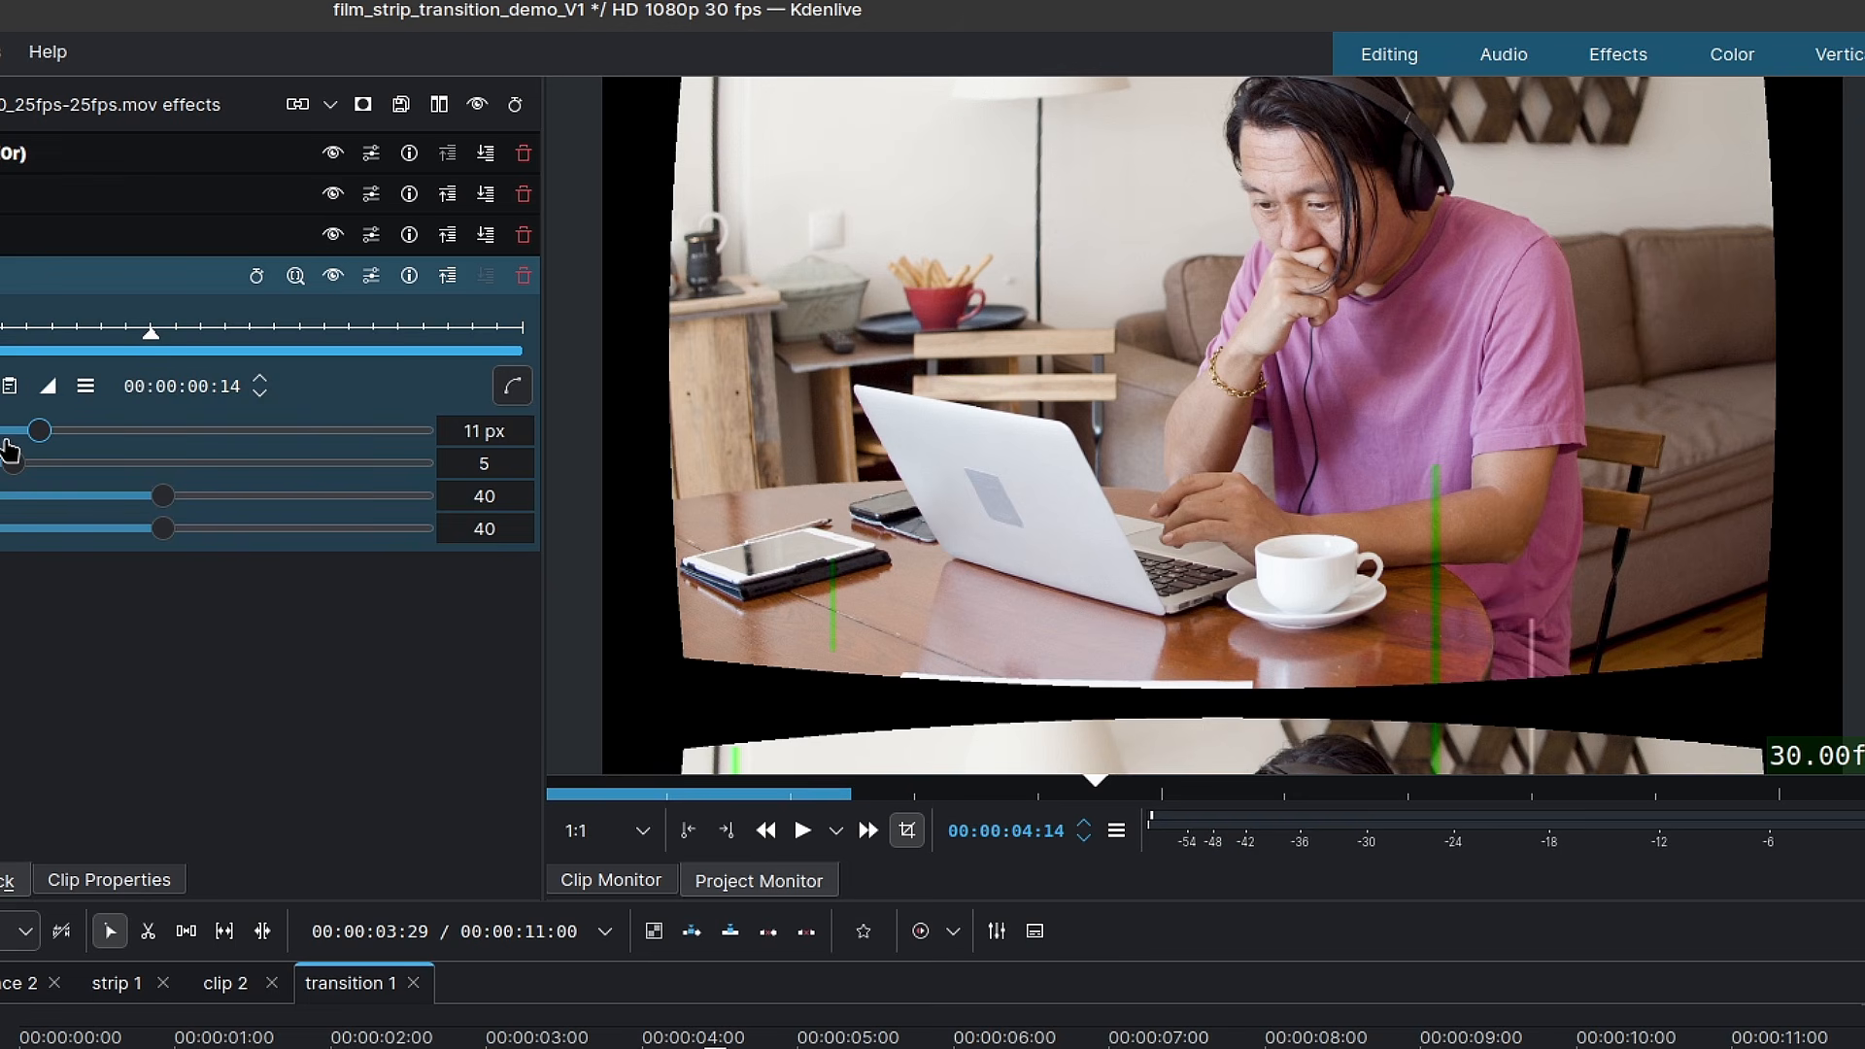
left_click(9, 440)
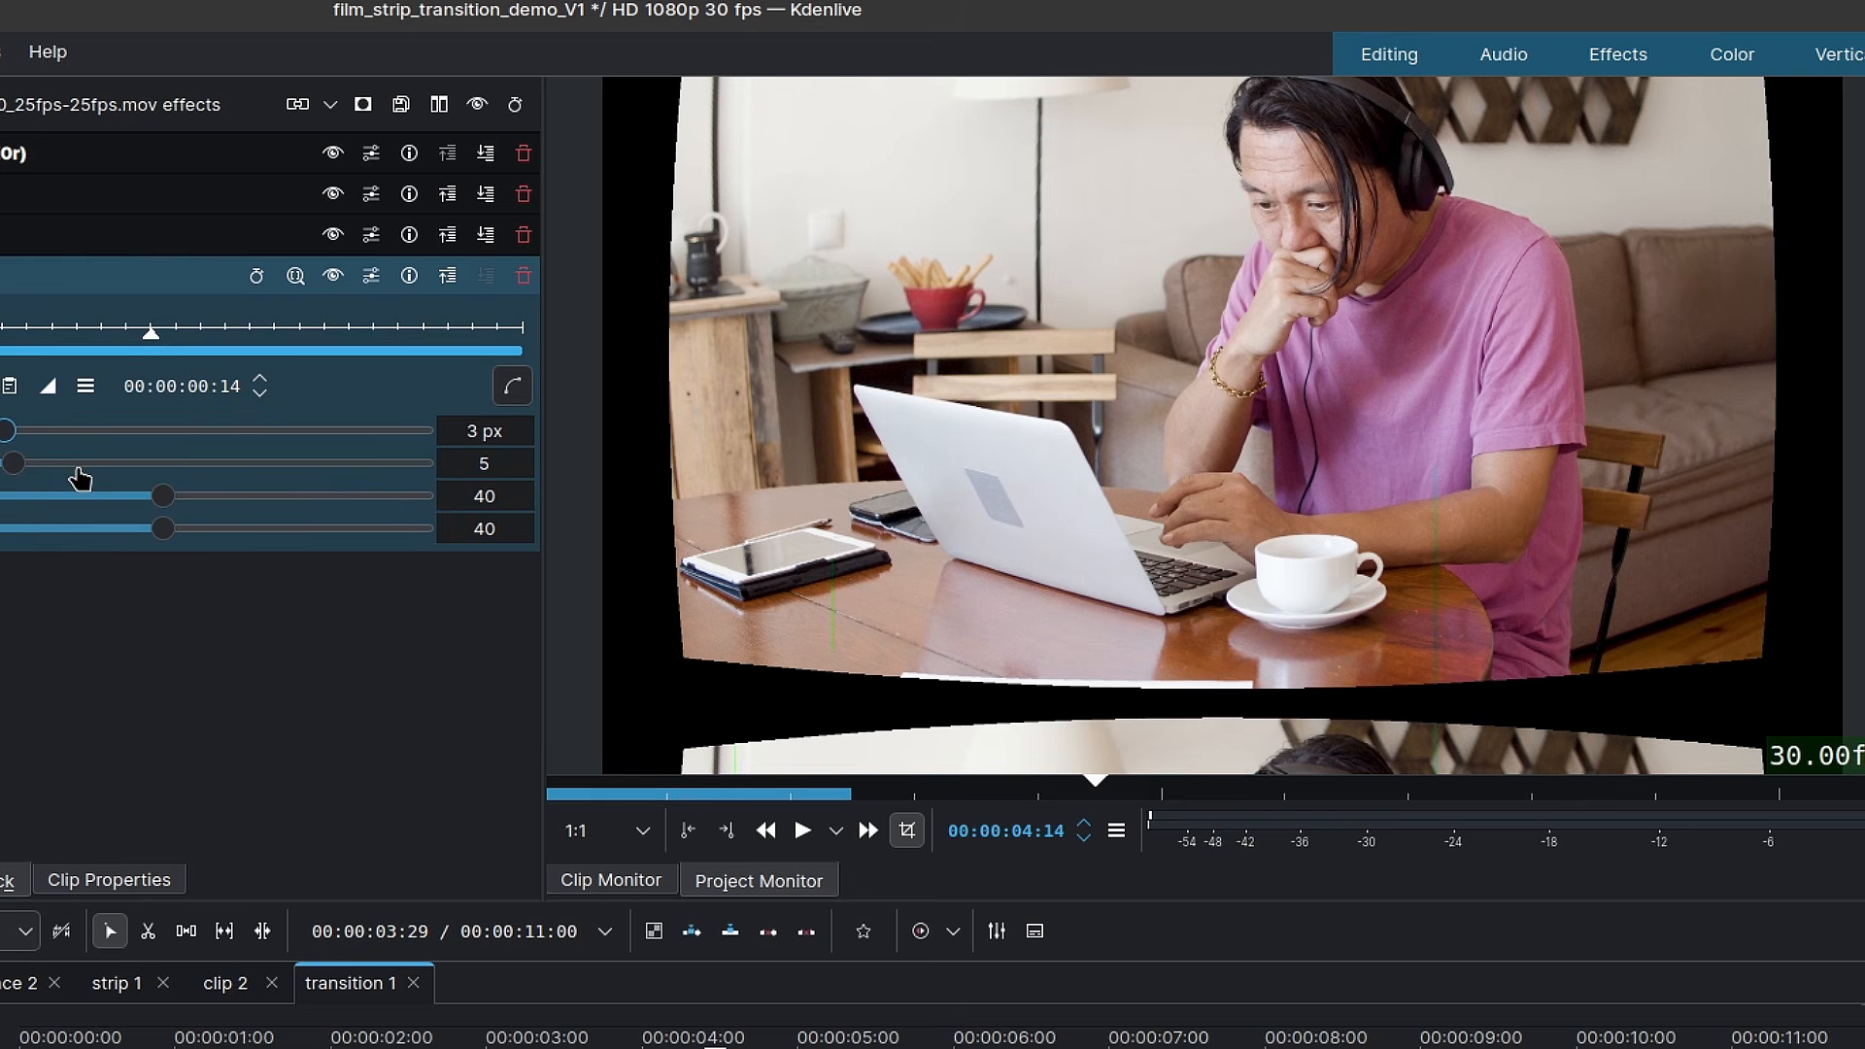
key("Right")
key("Right")
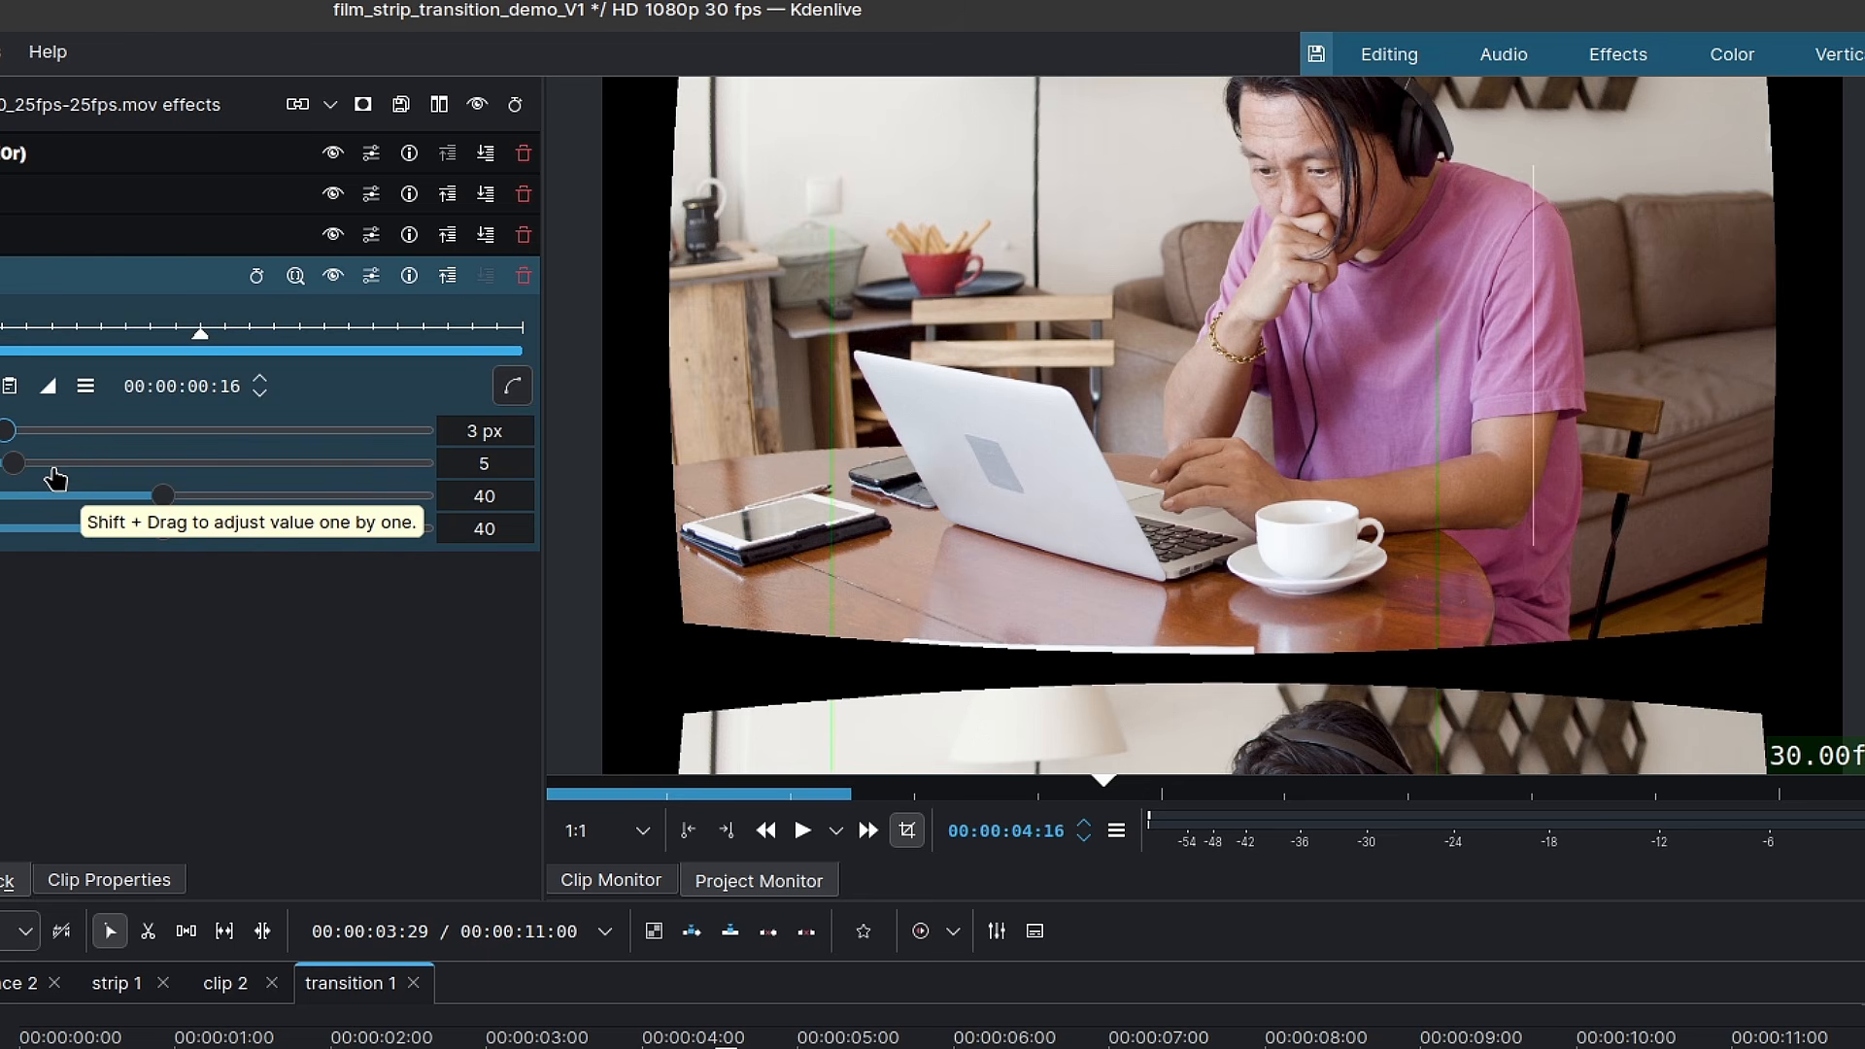
Raise the number of lines in the Scratch Lines effect to 14
left_click(47, 465)
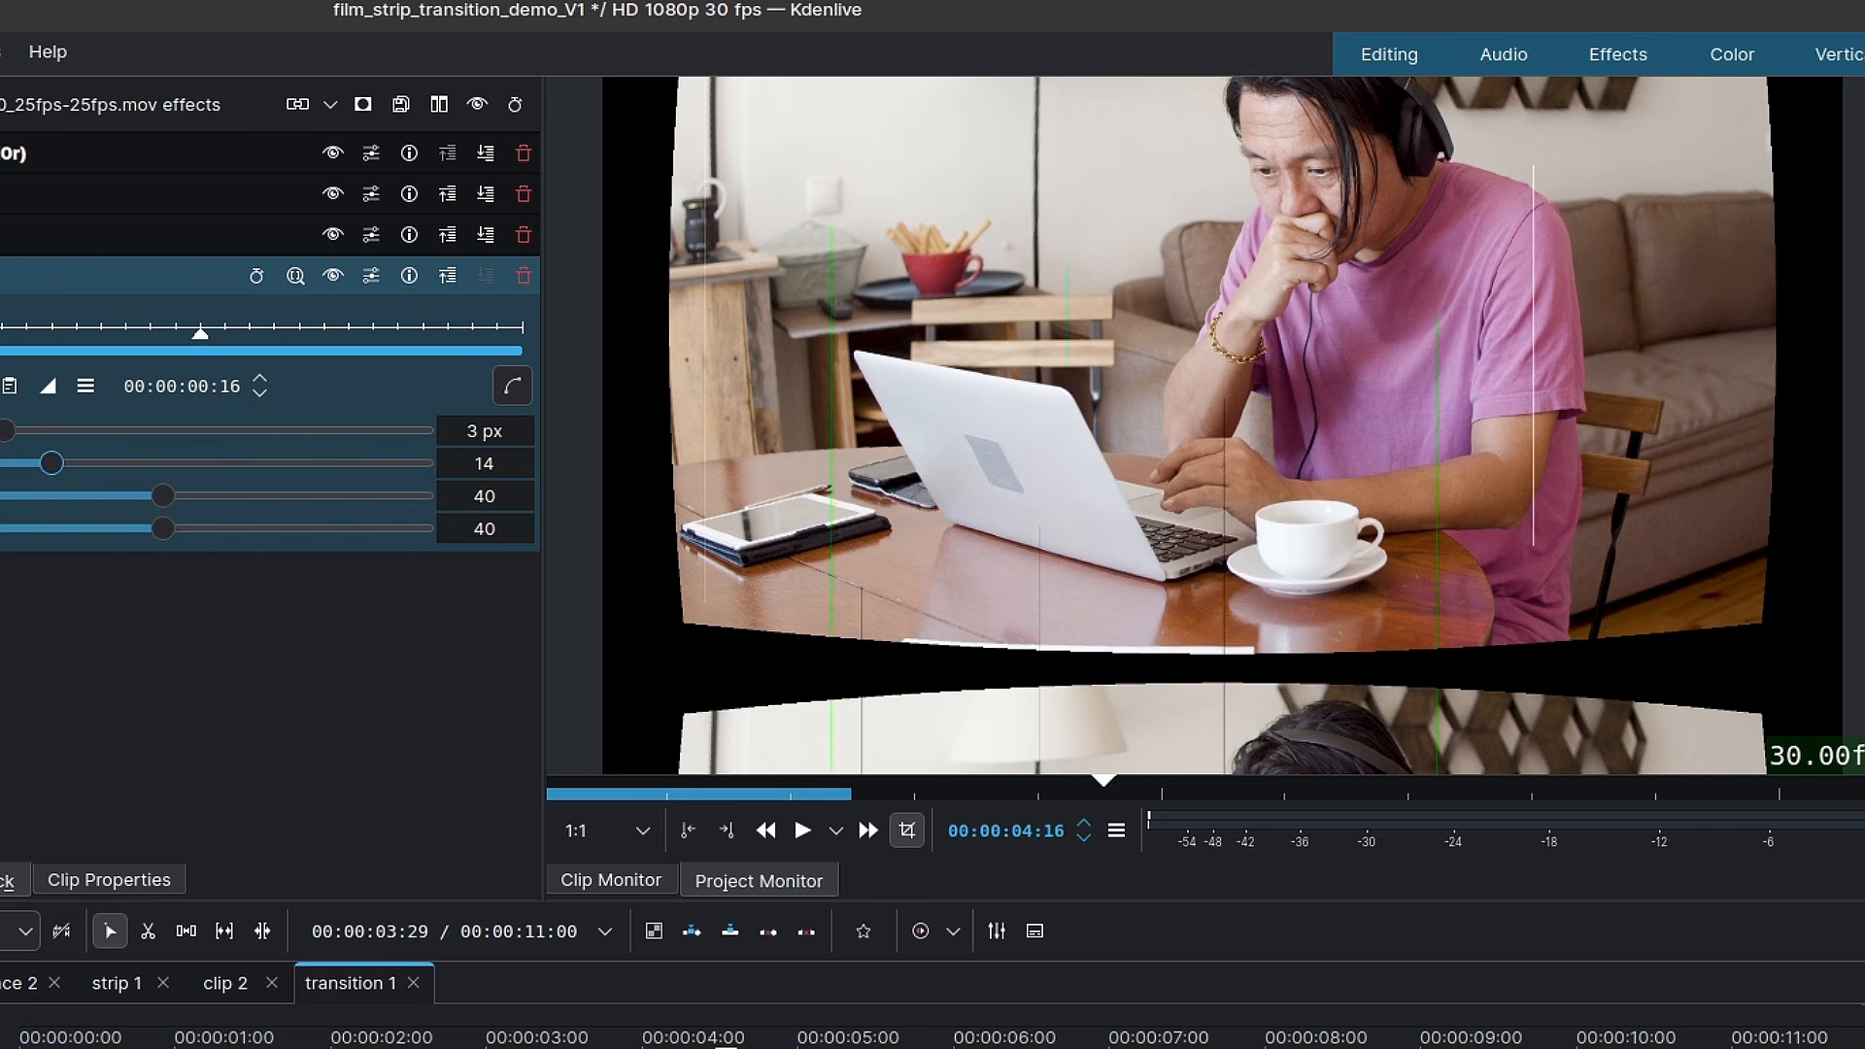
left_click(0, 276)
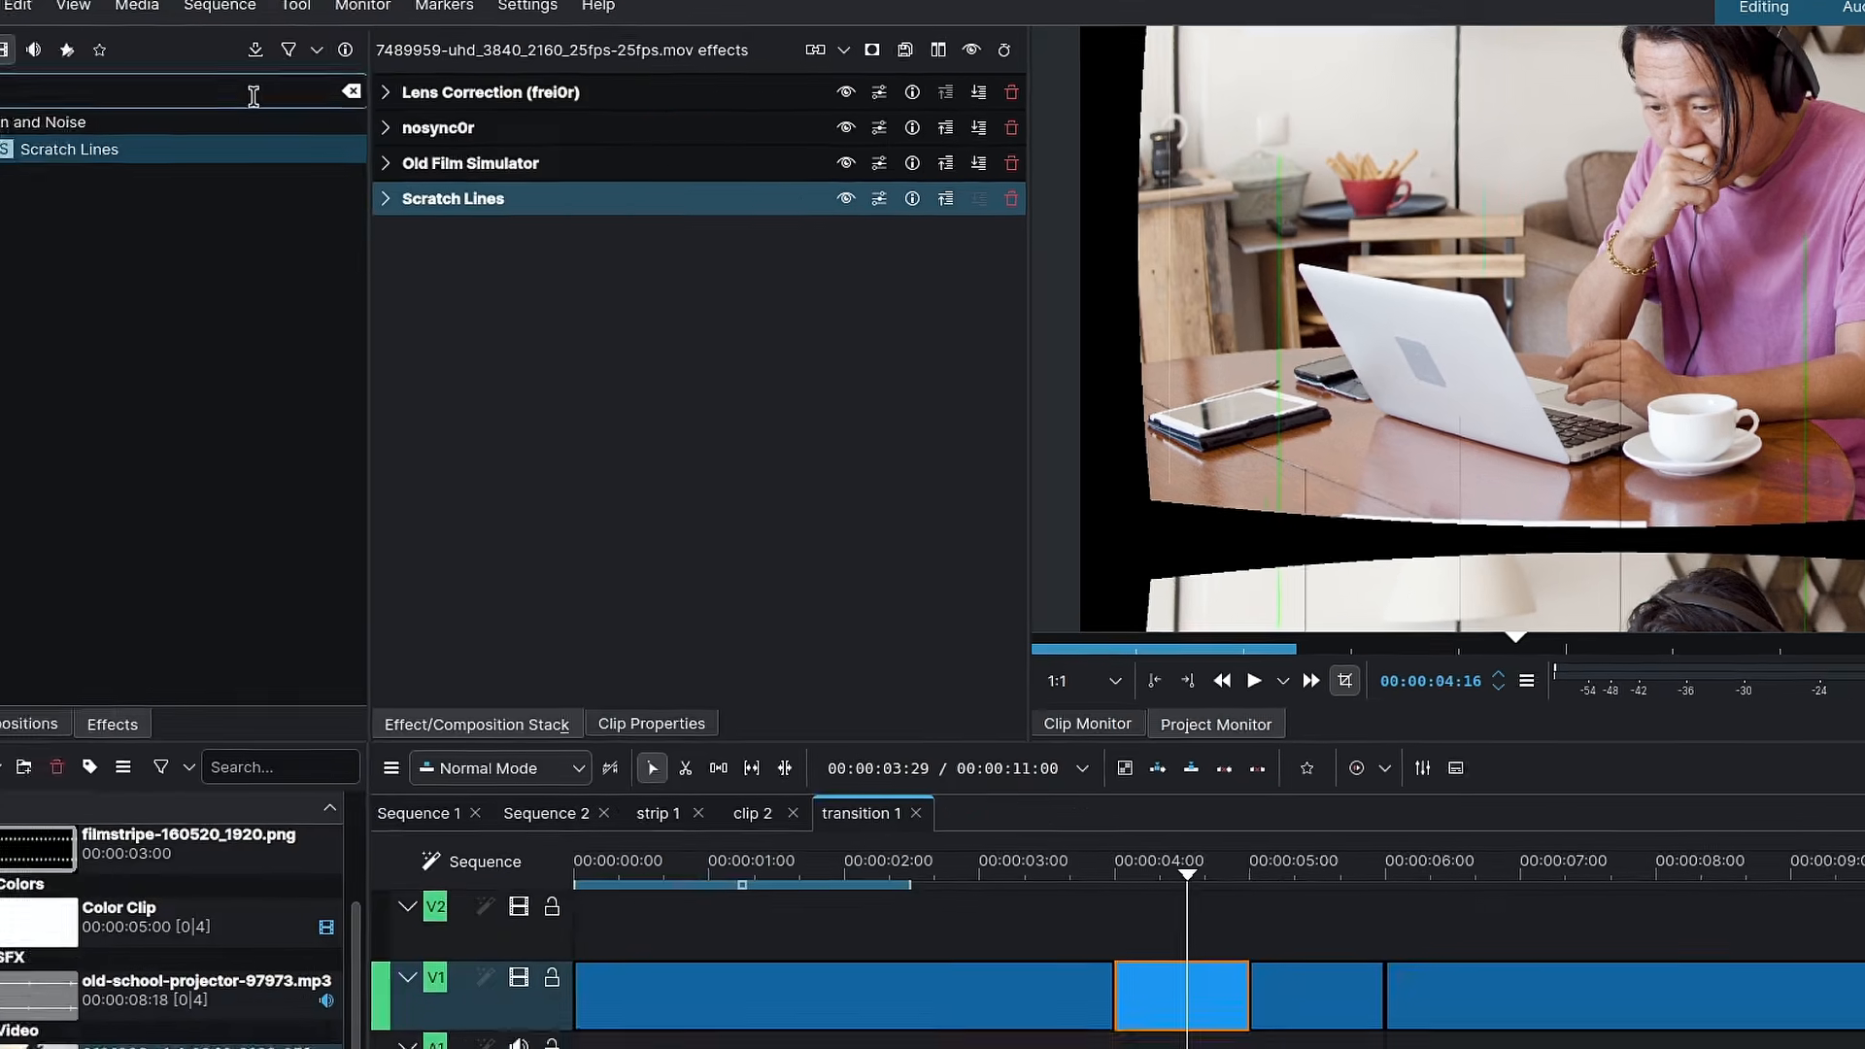
Find the Gate Weave effect and apply it to the one-second laptop segment
double_click(307, 90)
type("gate")
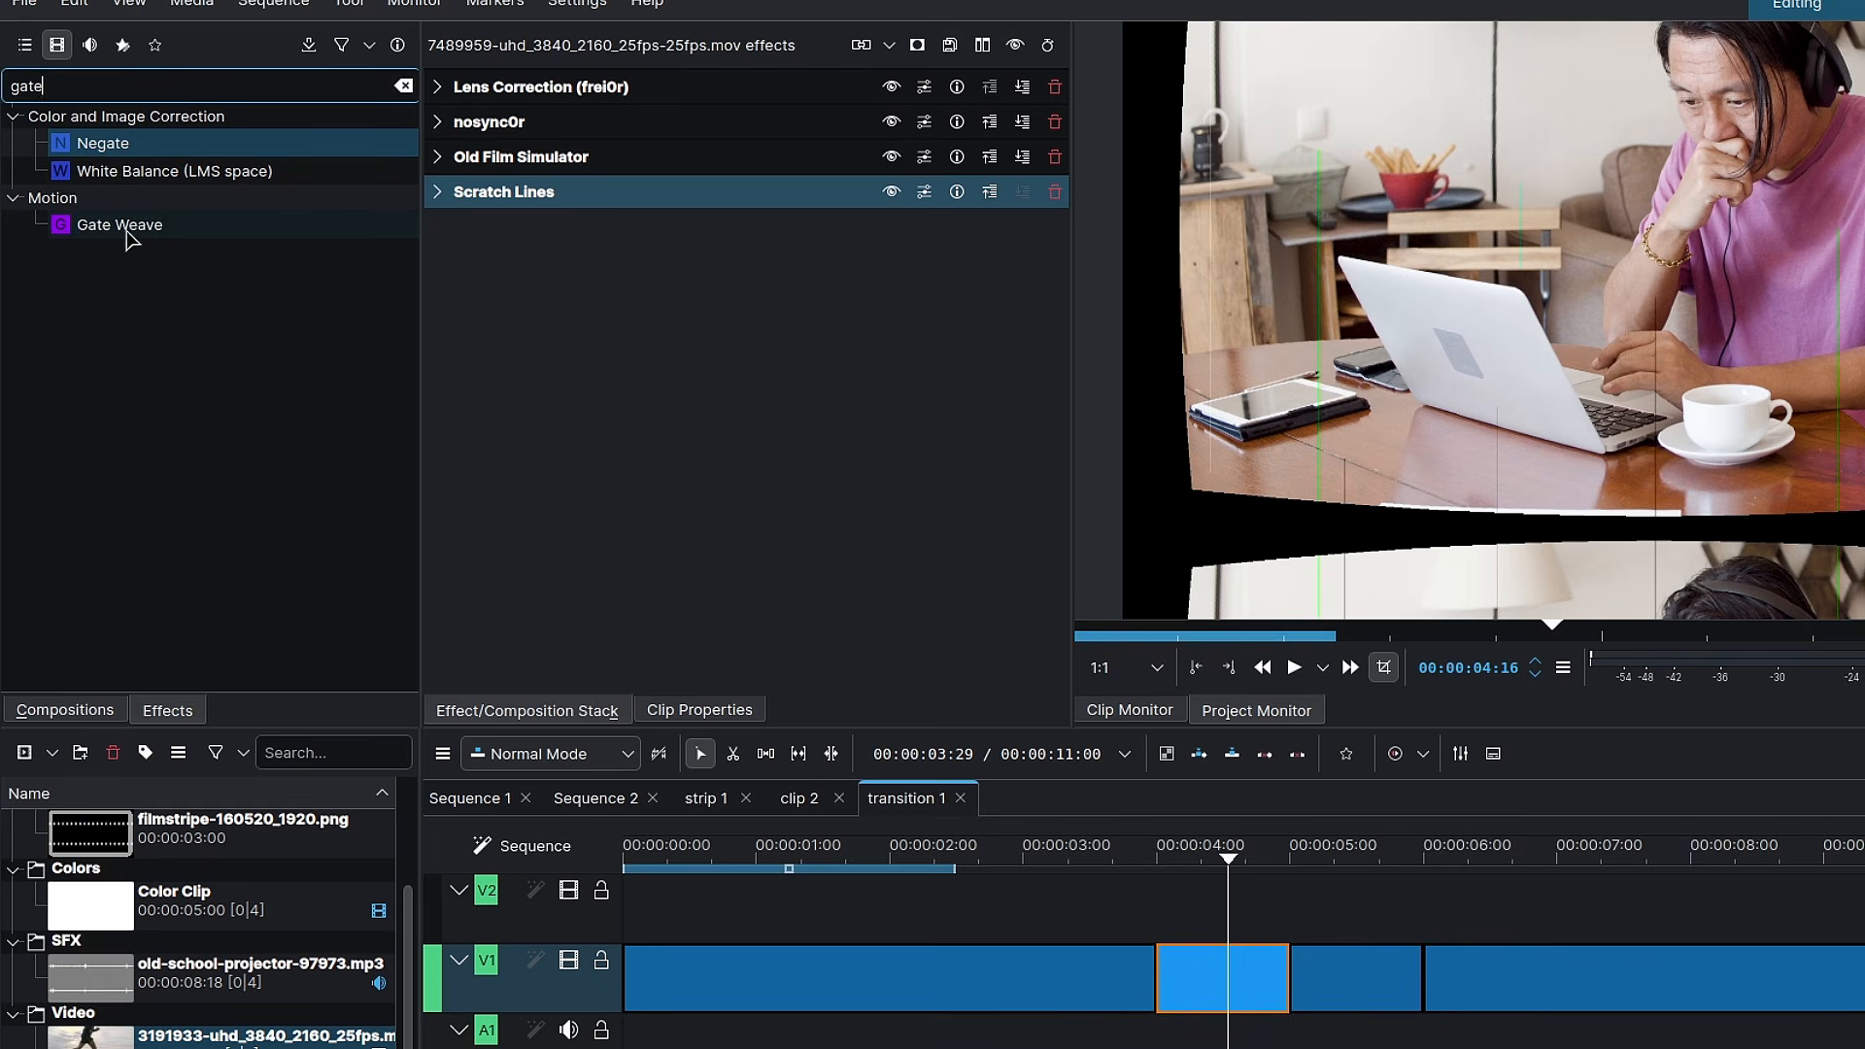
left_click_drag(127, 238, 544, 242)
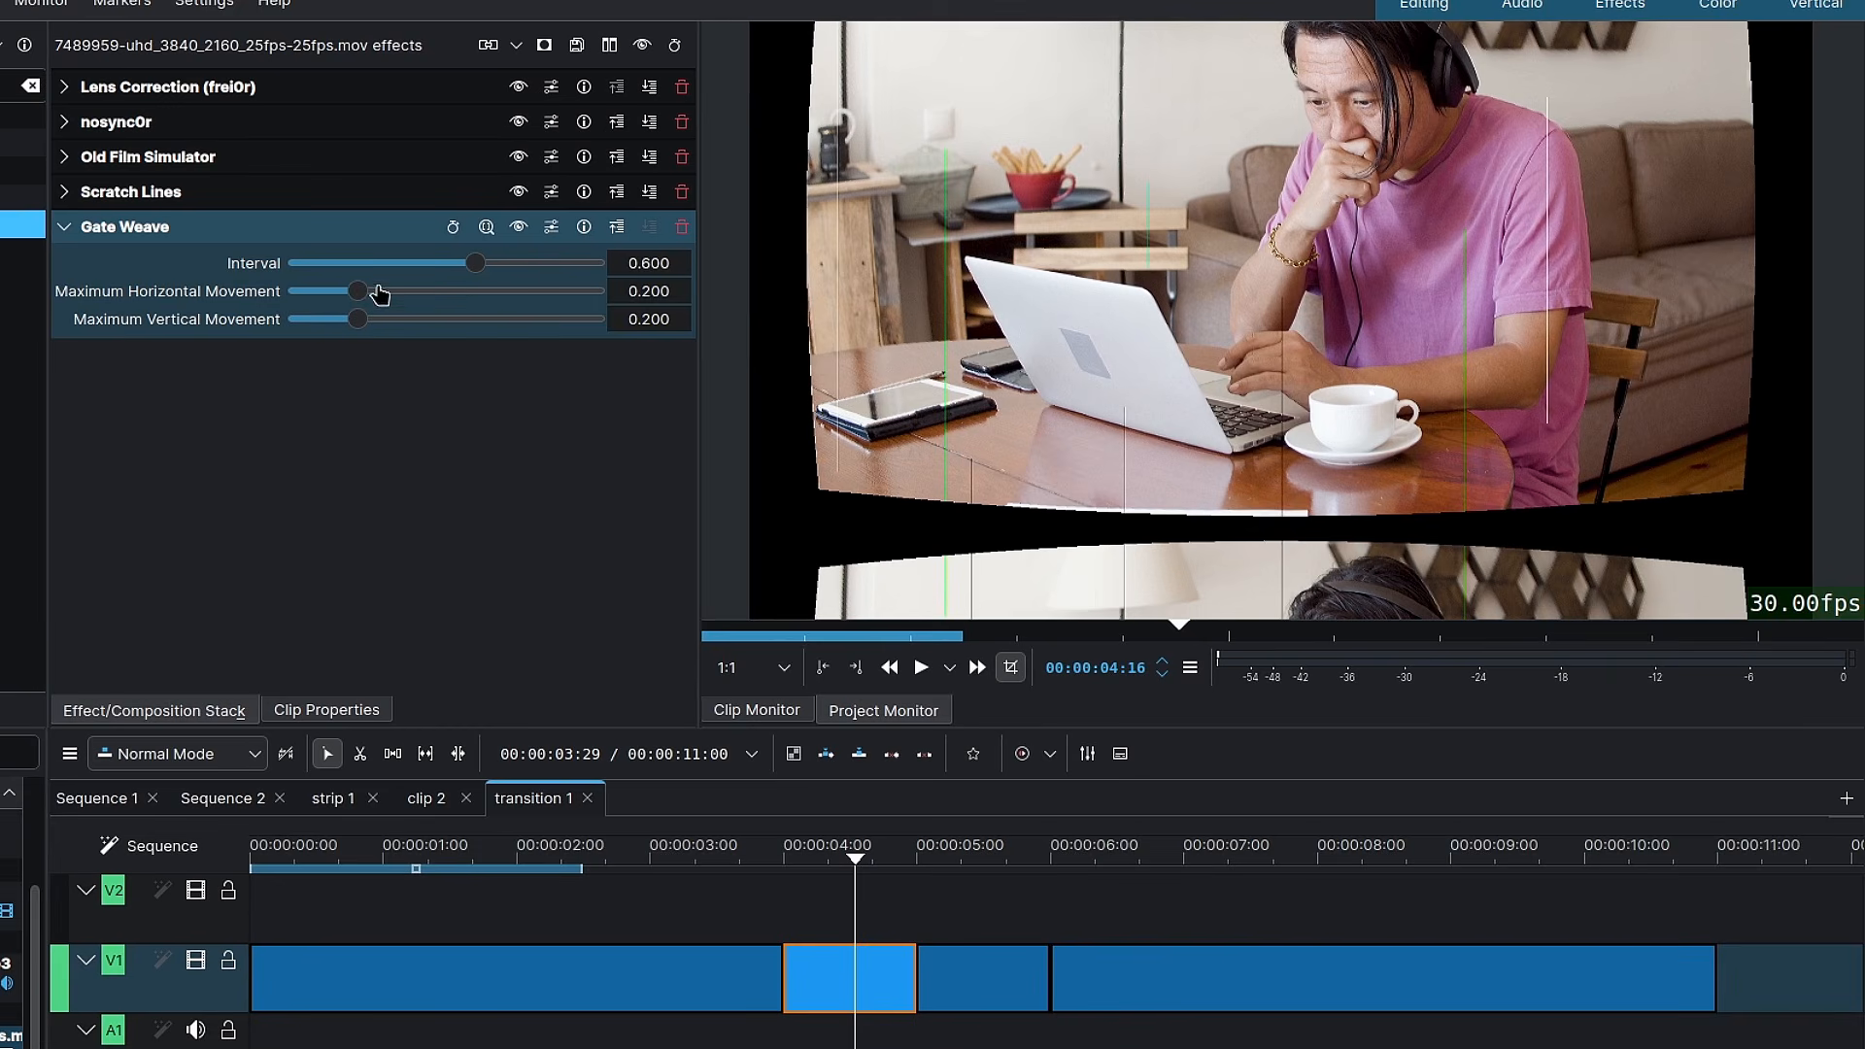
Set Gate Weave's Maximum Horizontal Movement to 0.809 and Maximum Vertical Movement to 0.305, then scrub the laptop segment to check the shake
left_click_drag(359, 291, 540, 305)
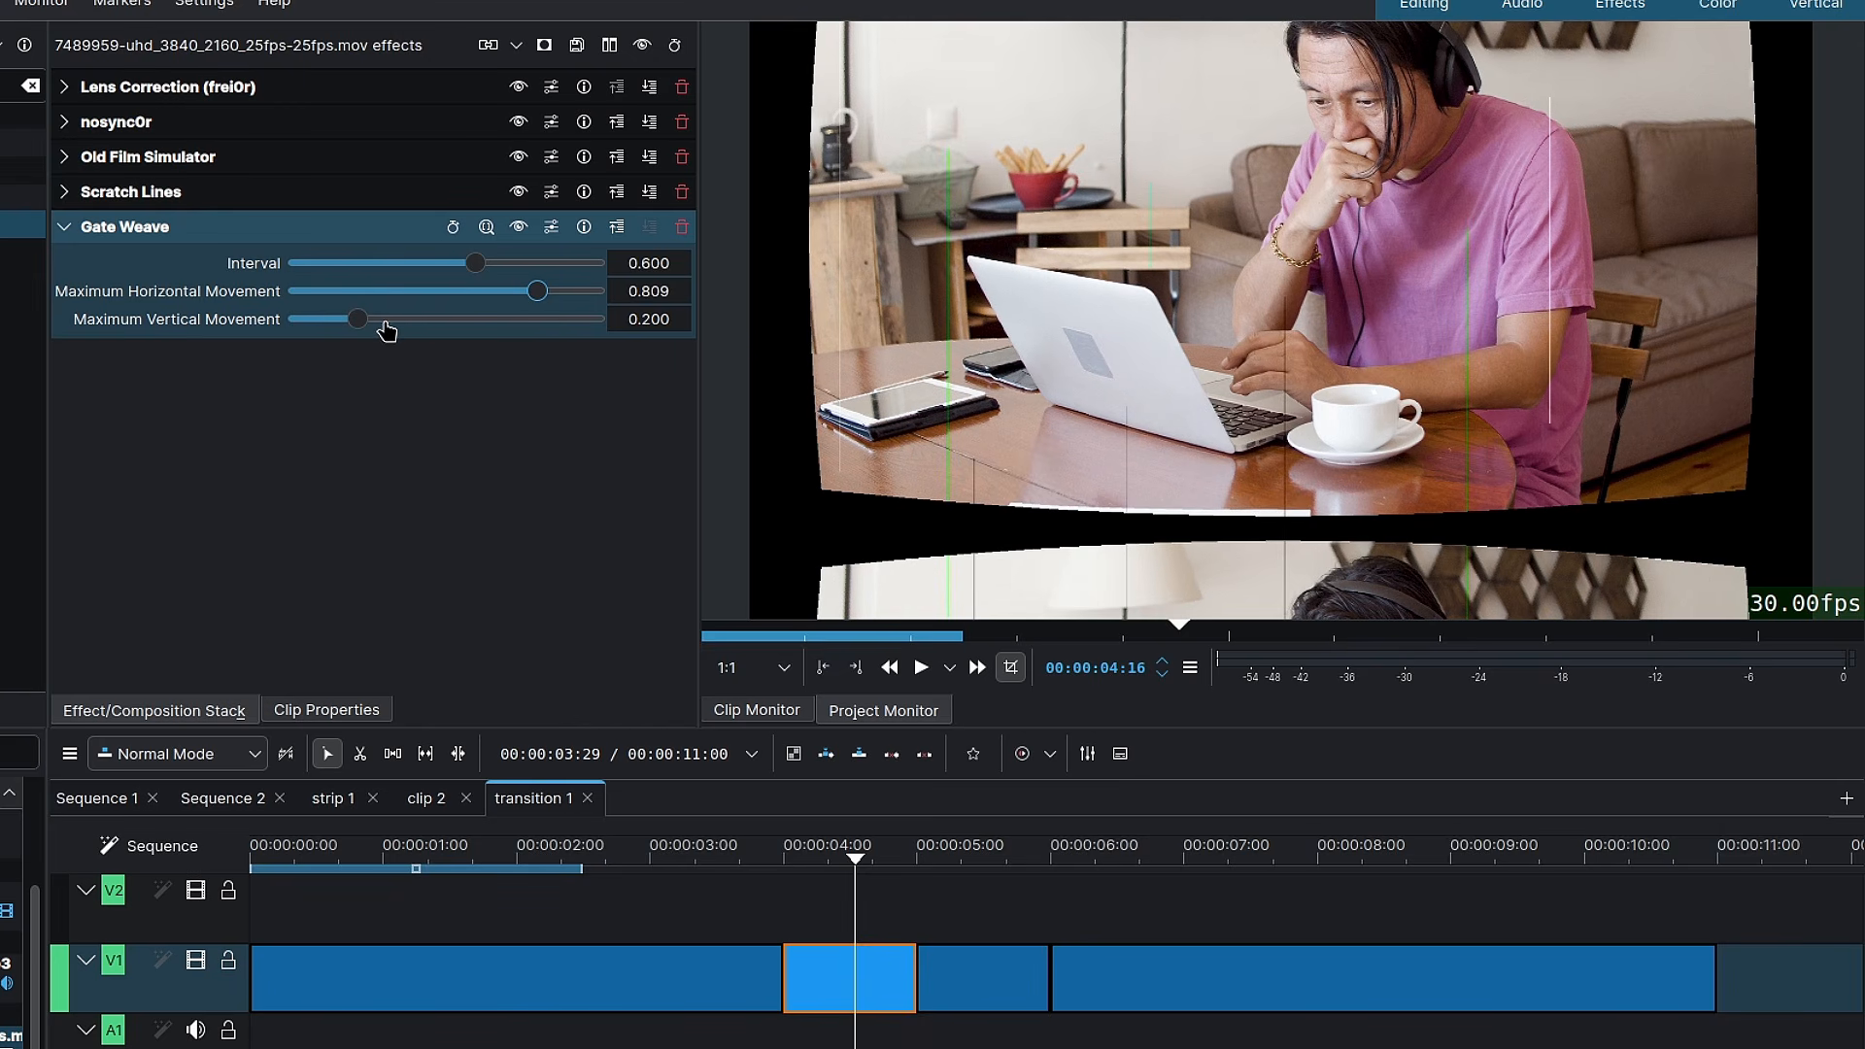
left_click_drag(387, 331, 414, 334)
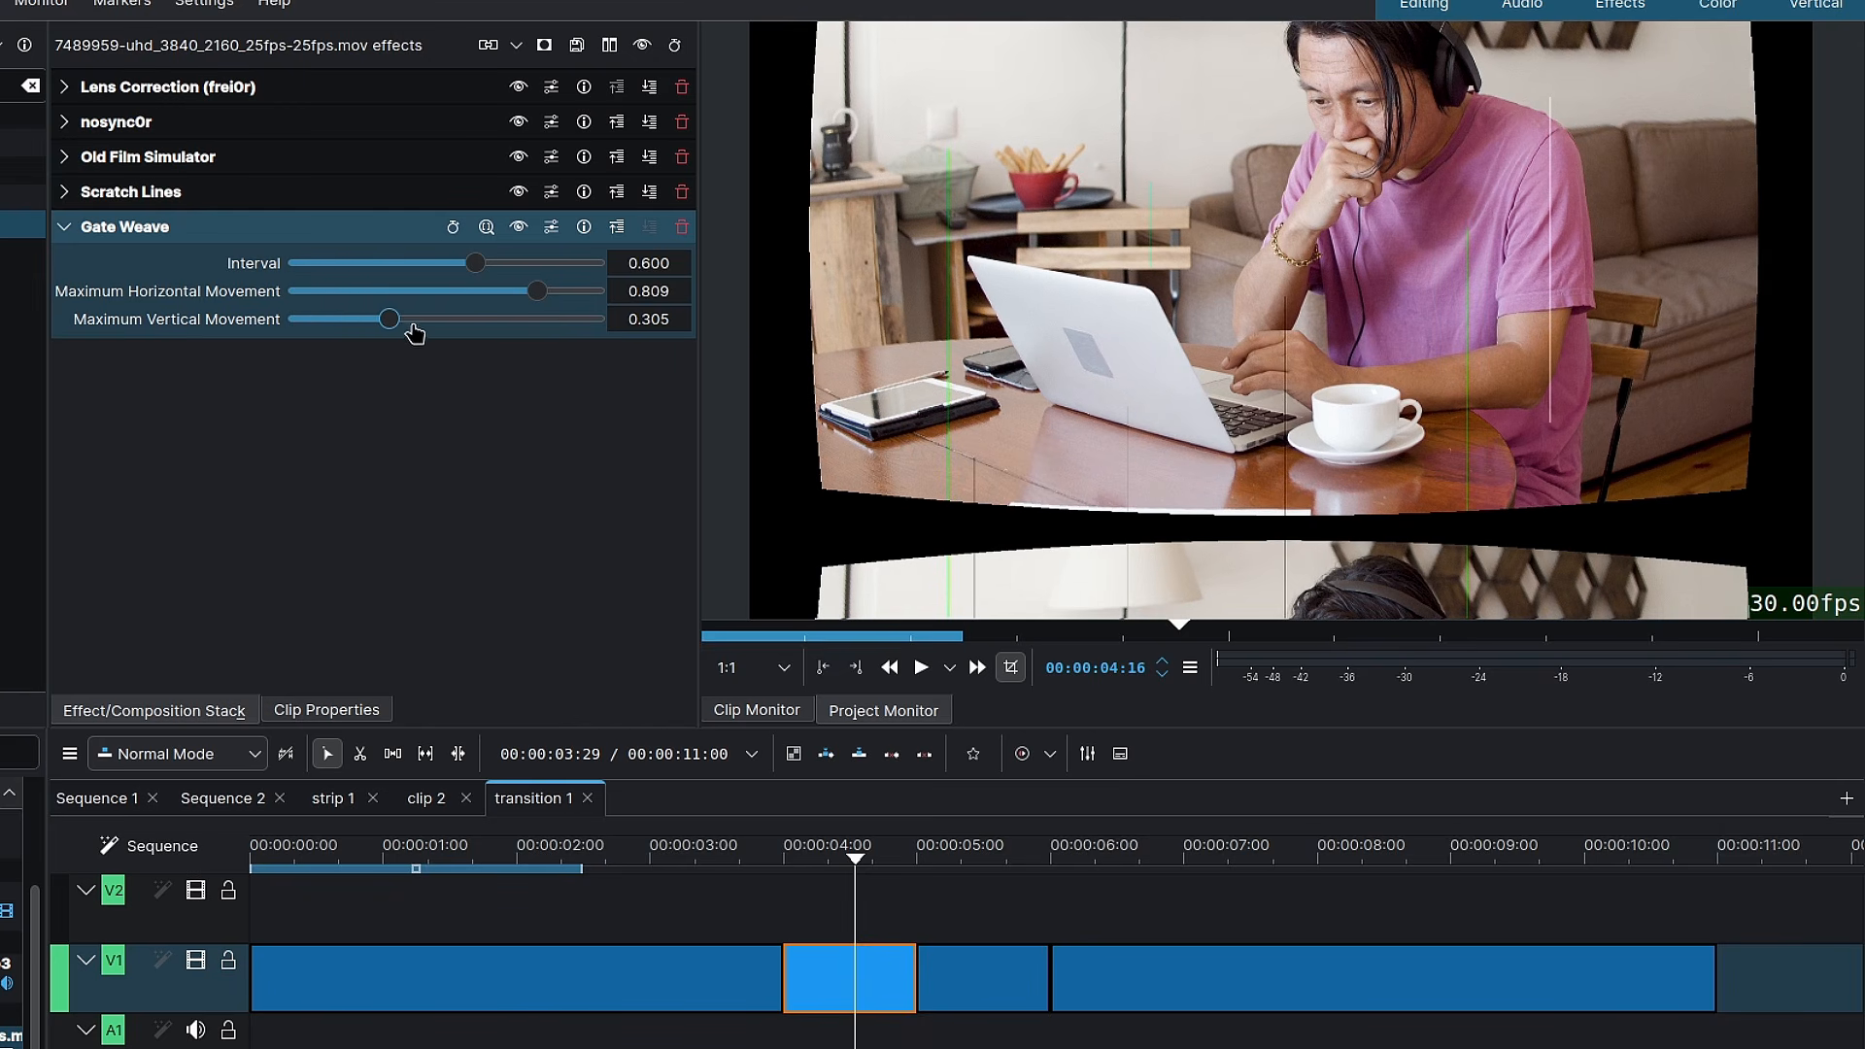
left_click(797, 859)
left_click_drag(800, 863, 889, 876)
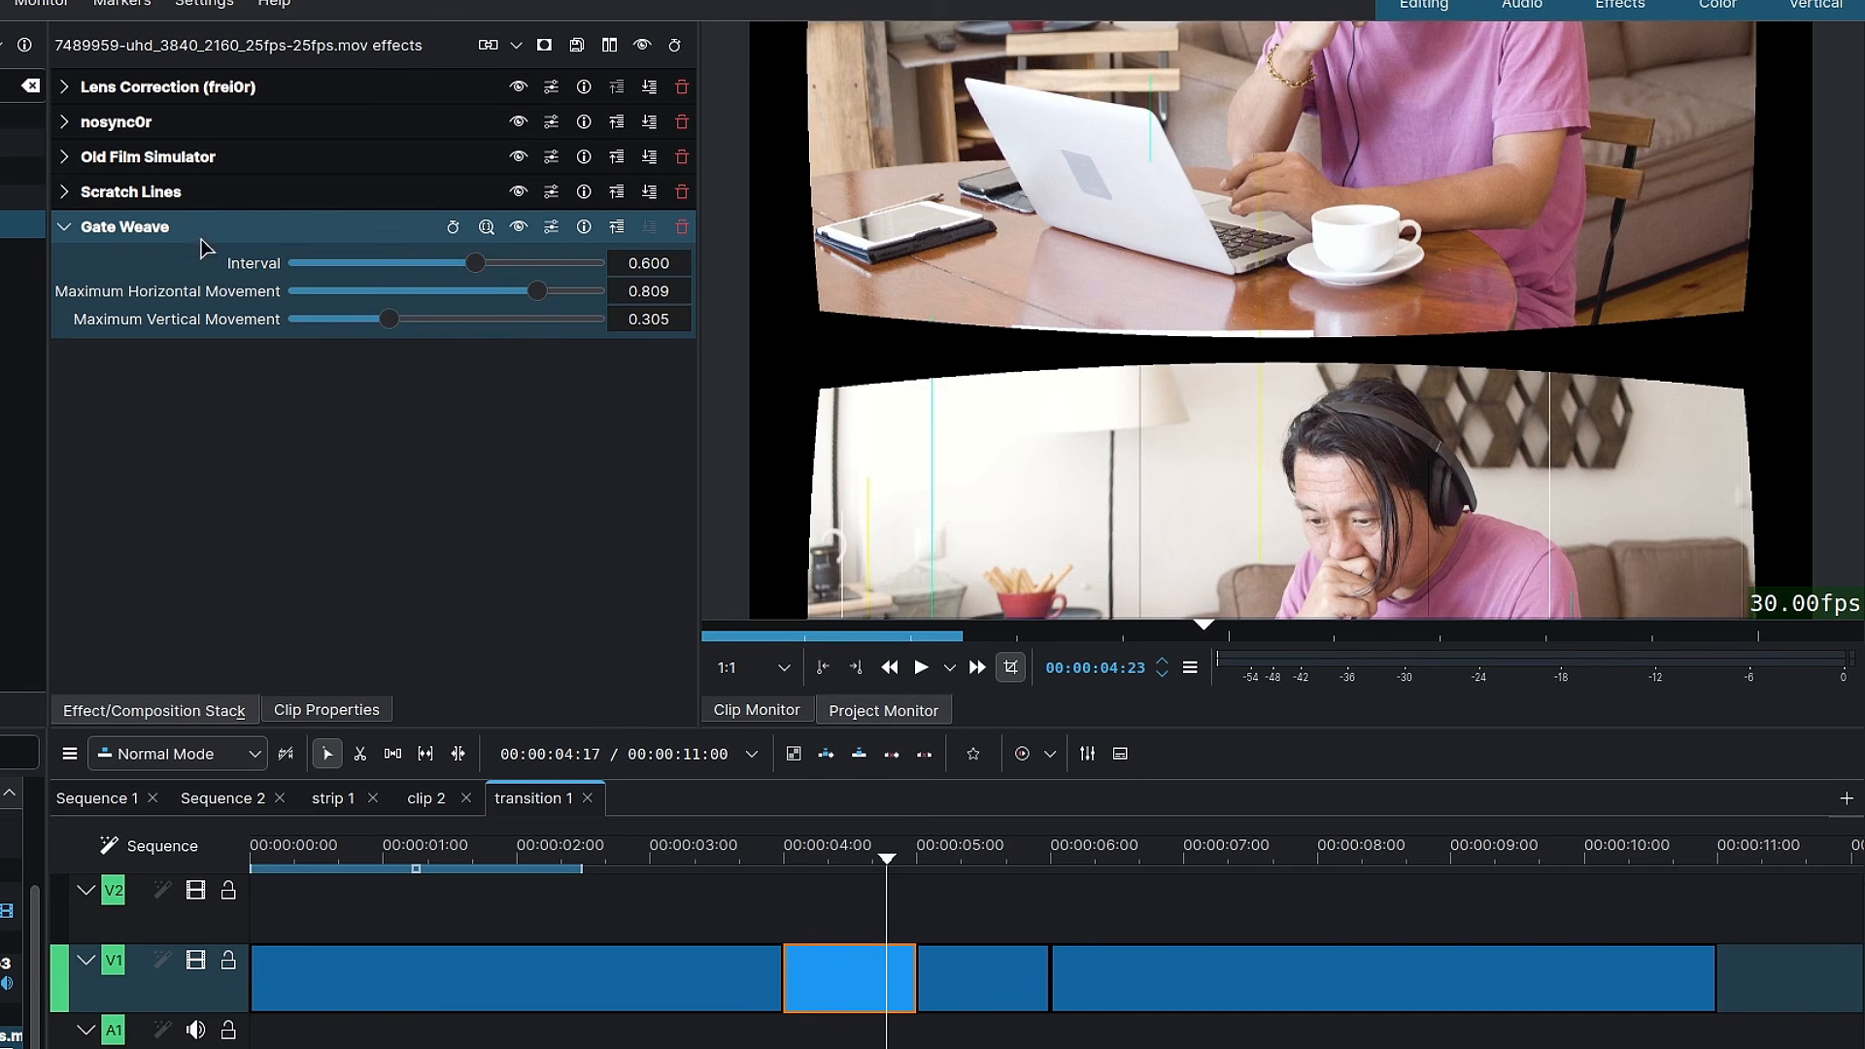
left_click(64, 227)
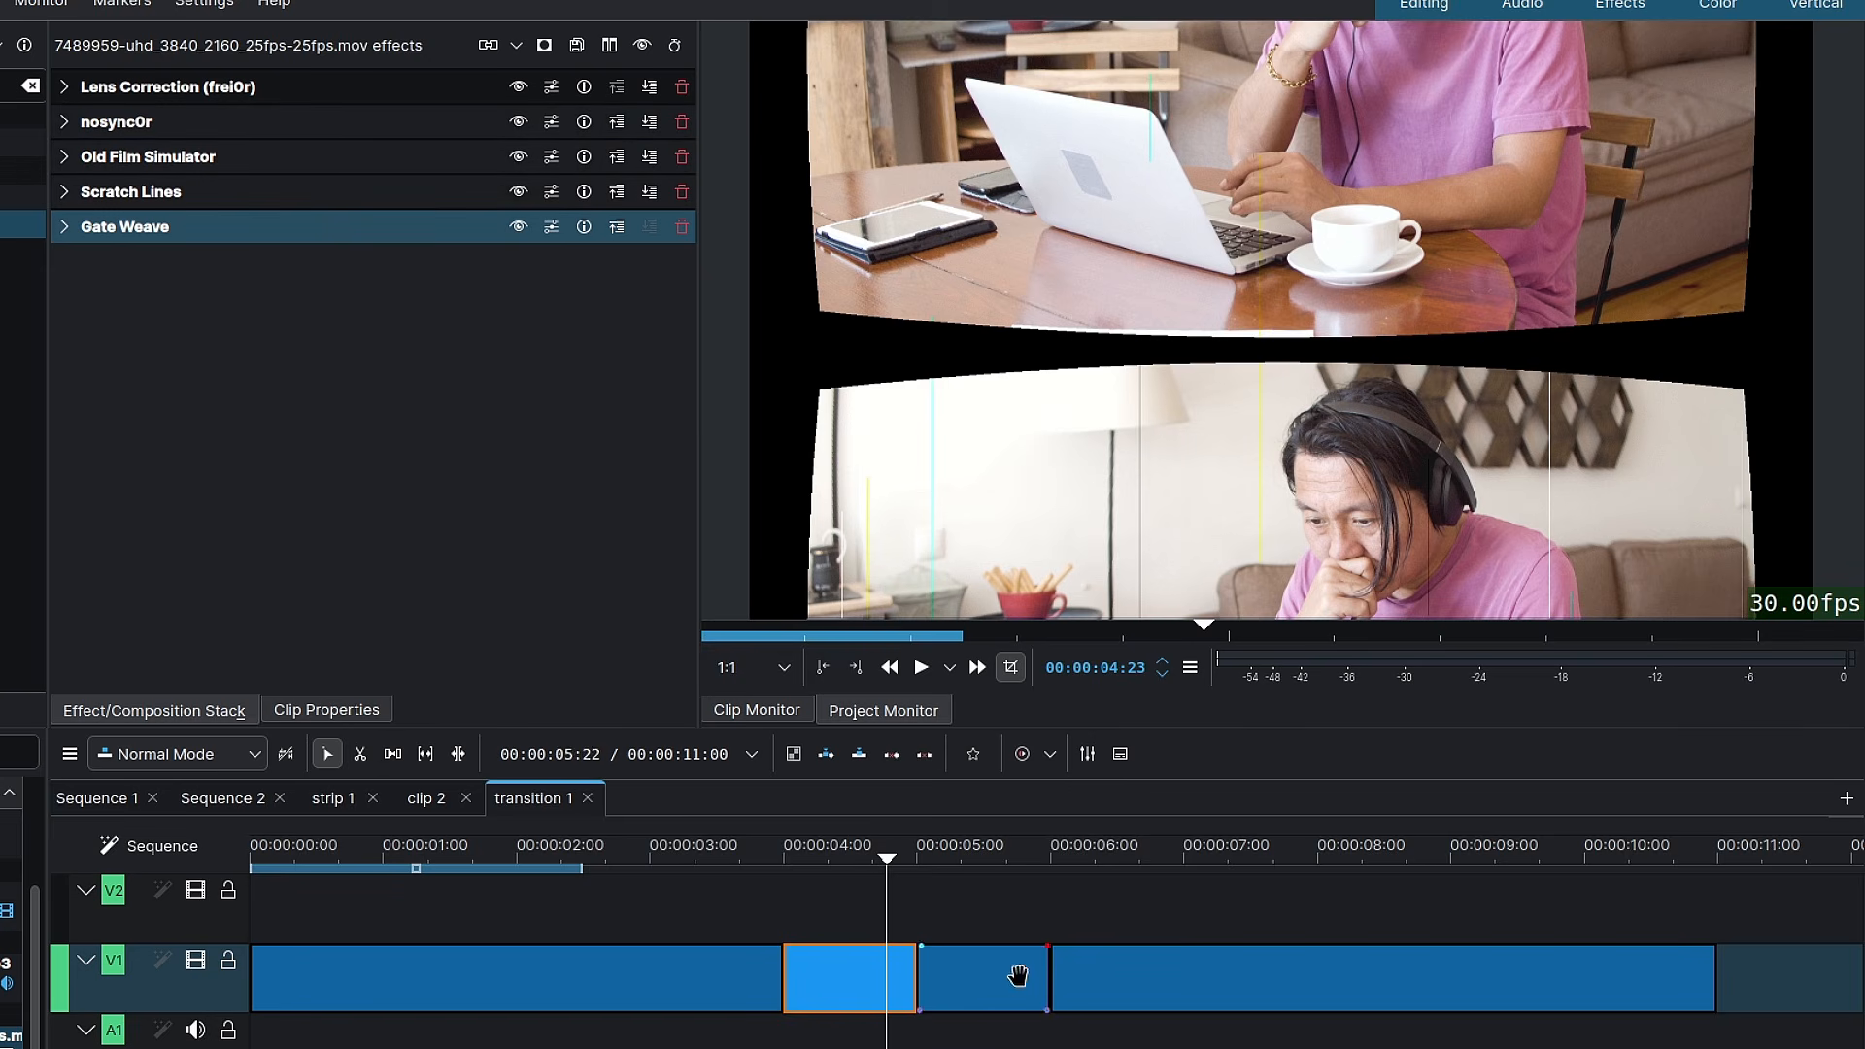
Copy the laptop segment's effects onto the one-second running segment and preview a frame inside it
right_click(878, 980)
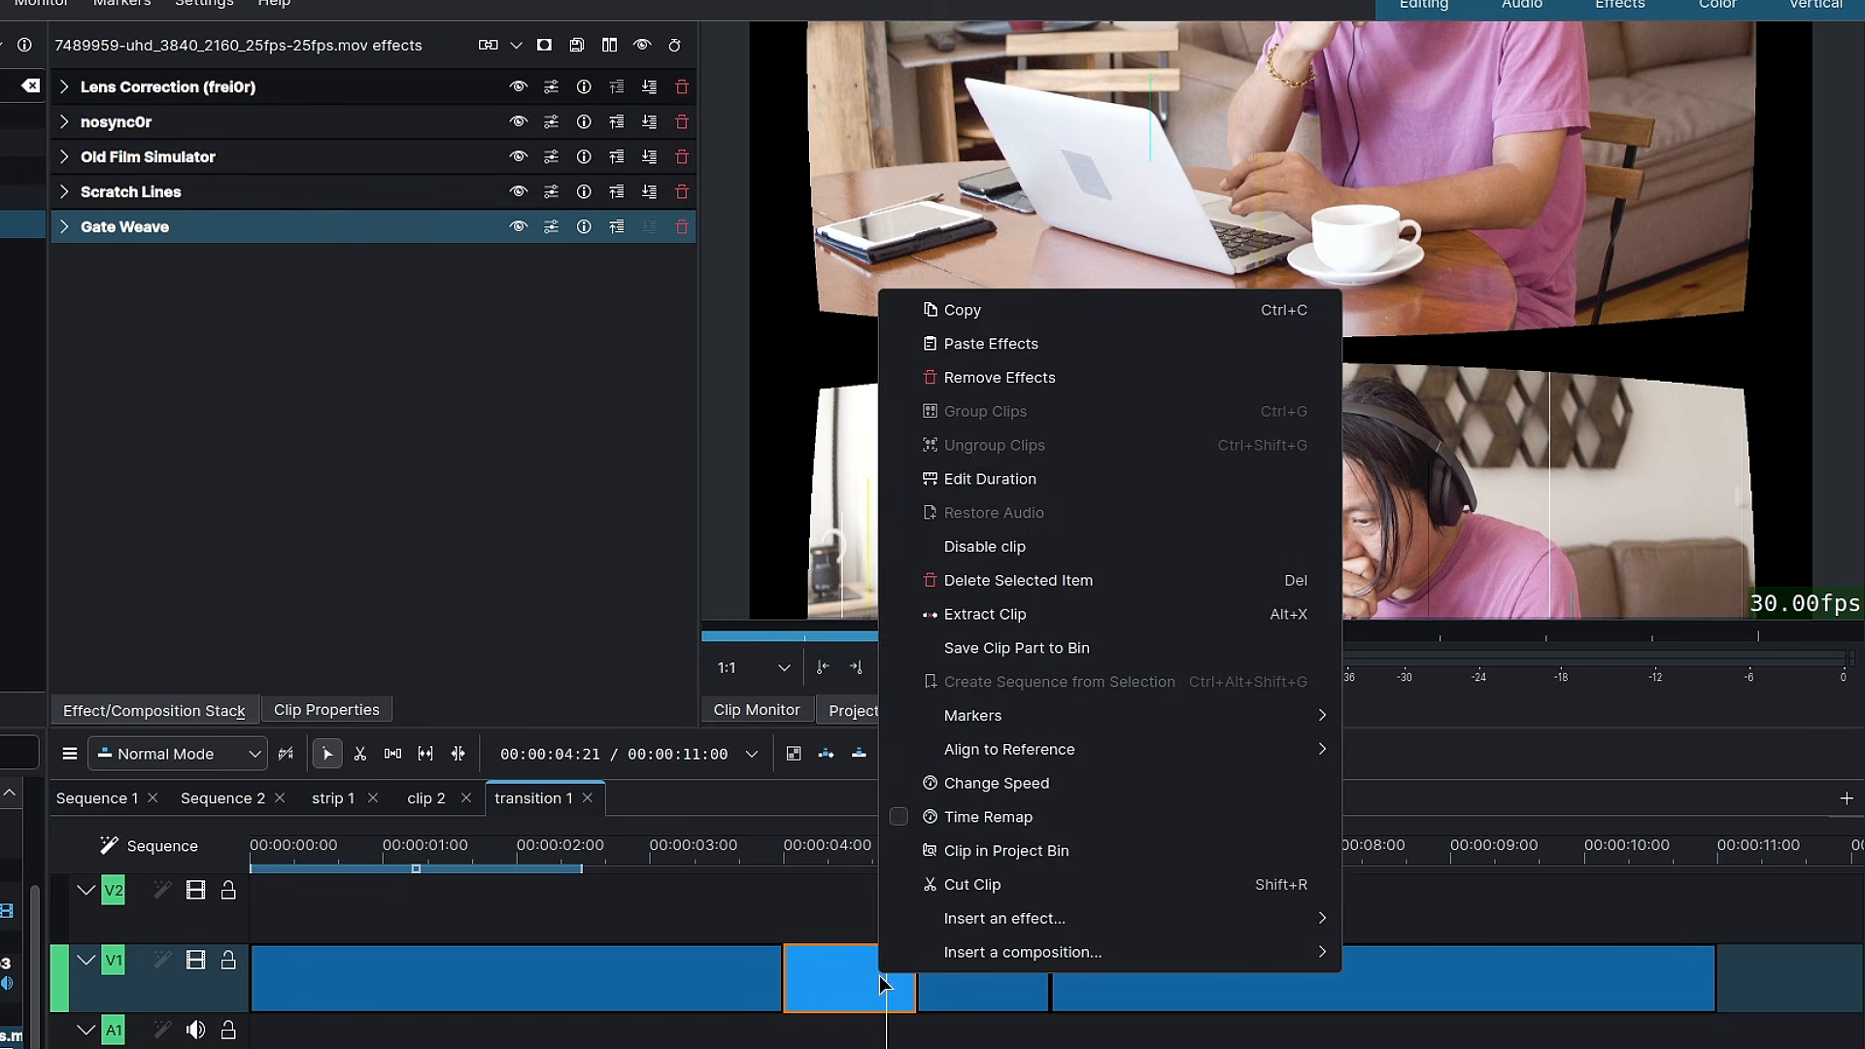
left_click(1000, 311)
left_click(962, 985)
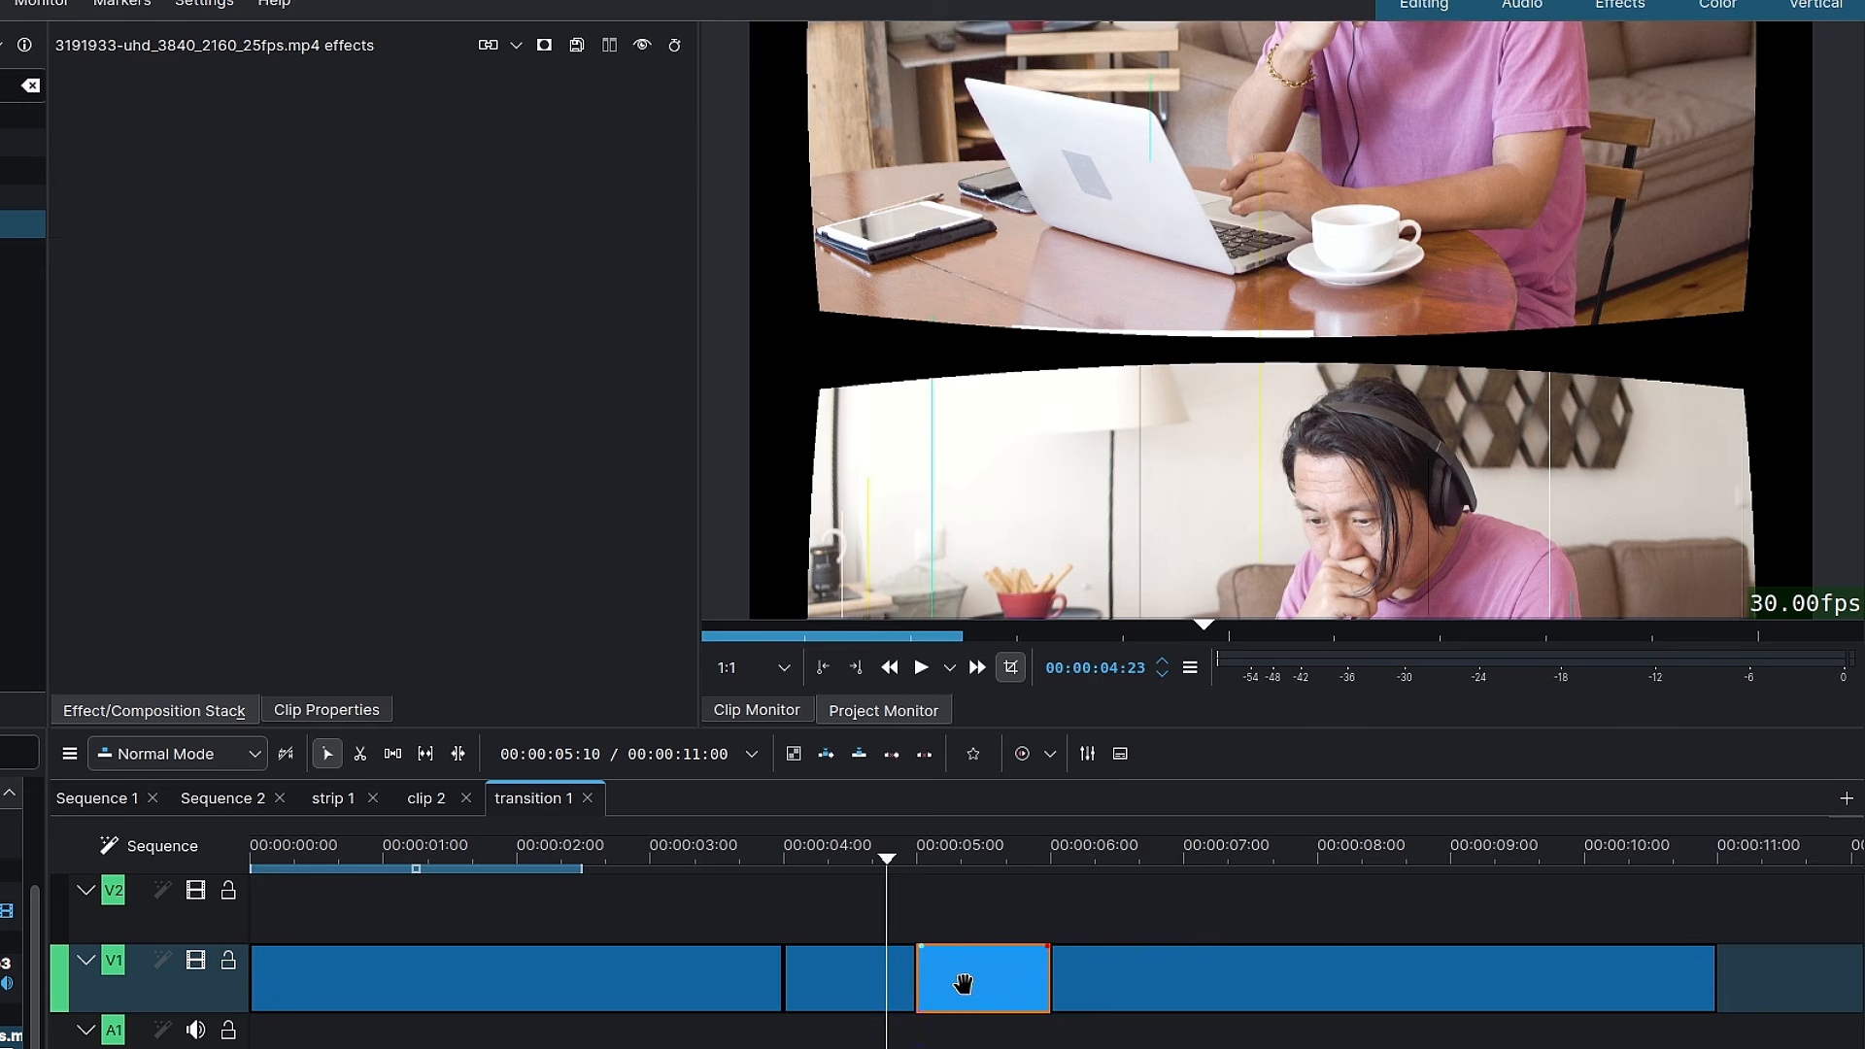
right_click(963, 984)
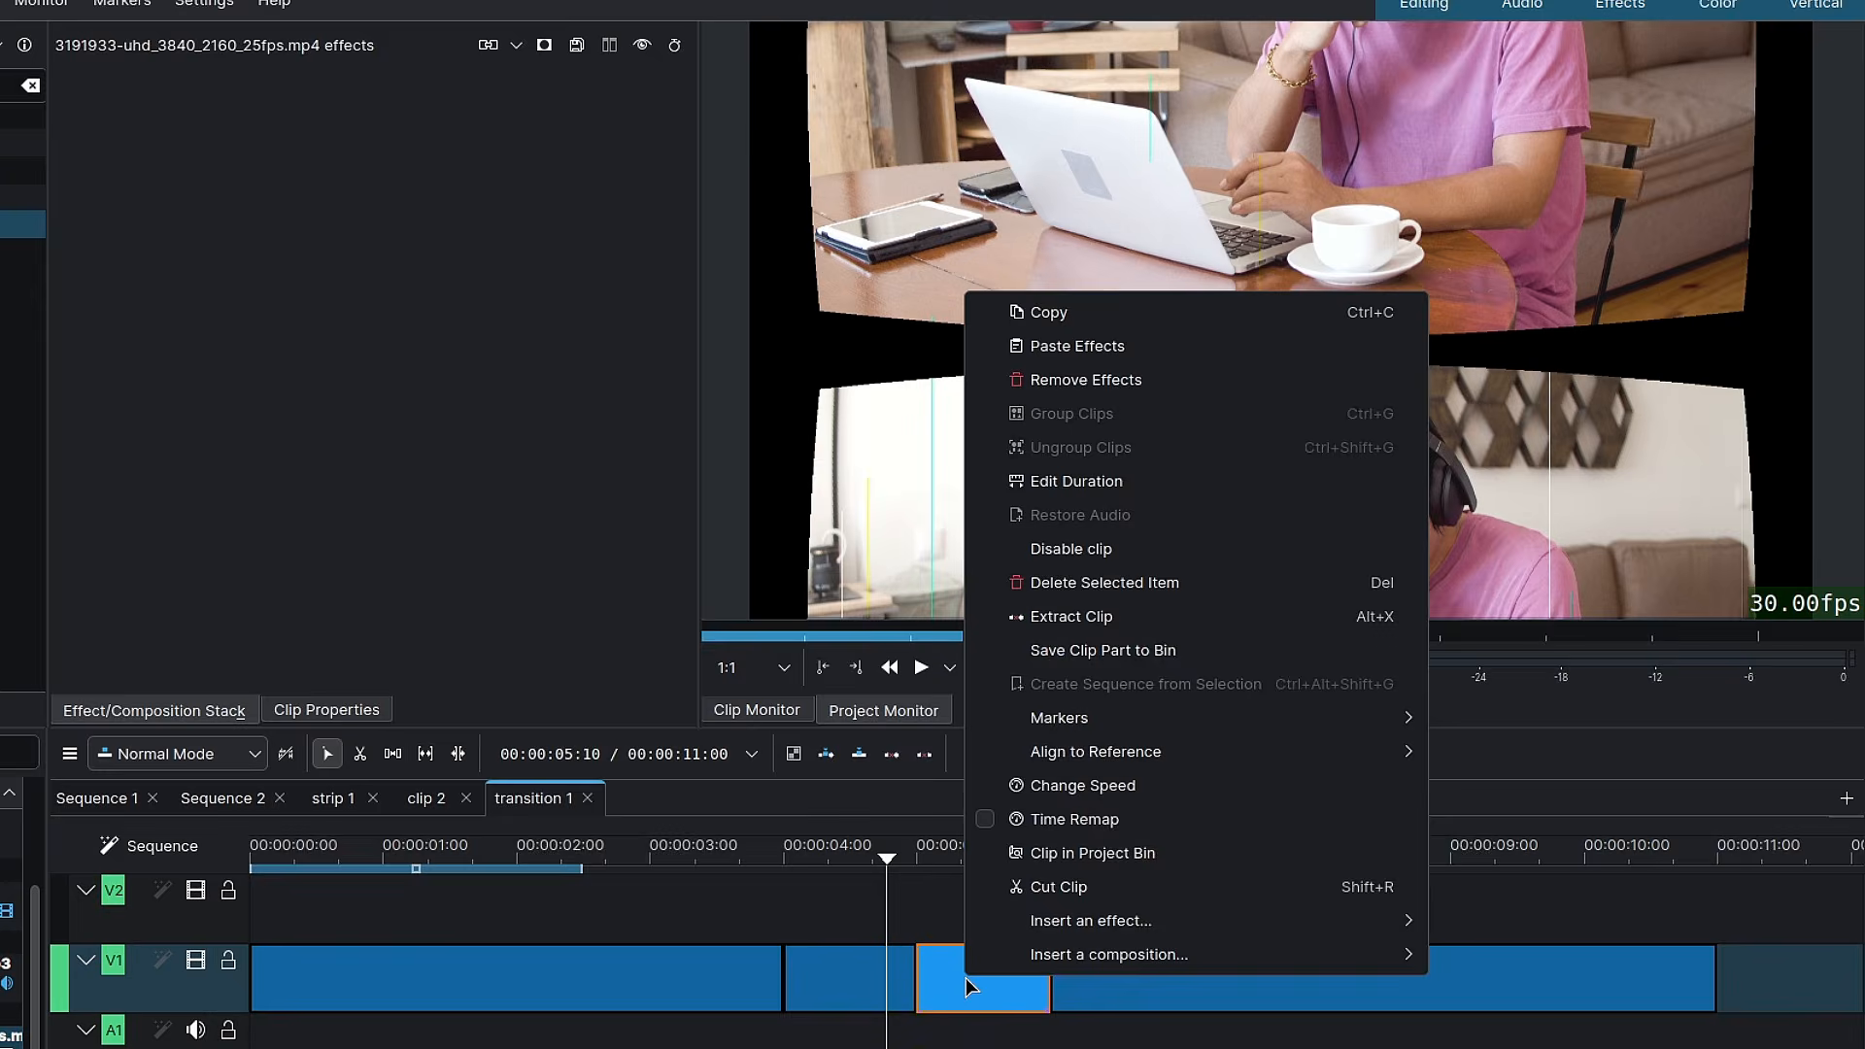
left_click(1096, 349)
left_click(949, 848)
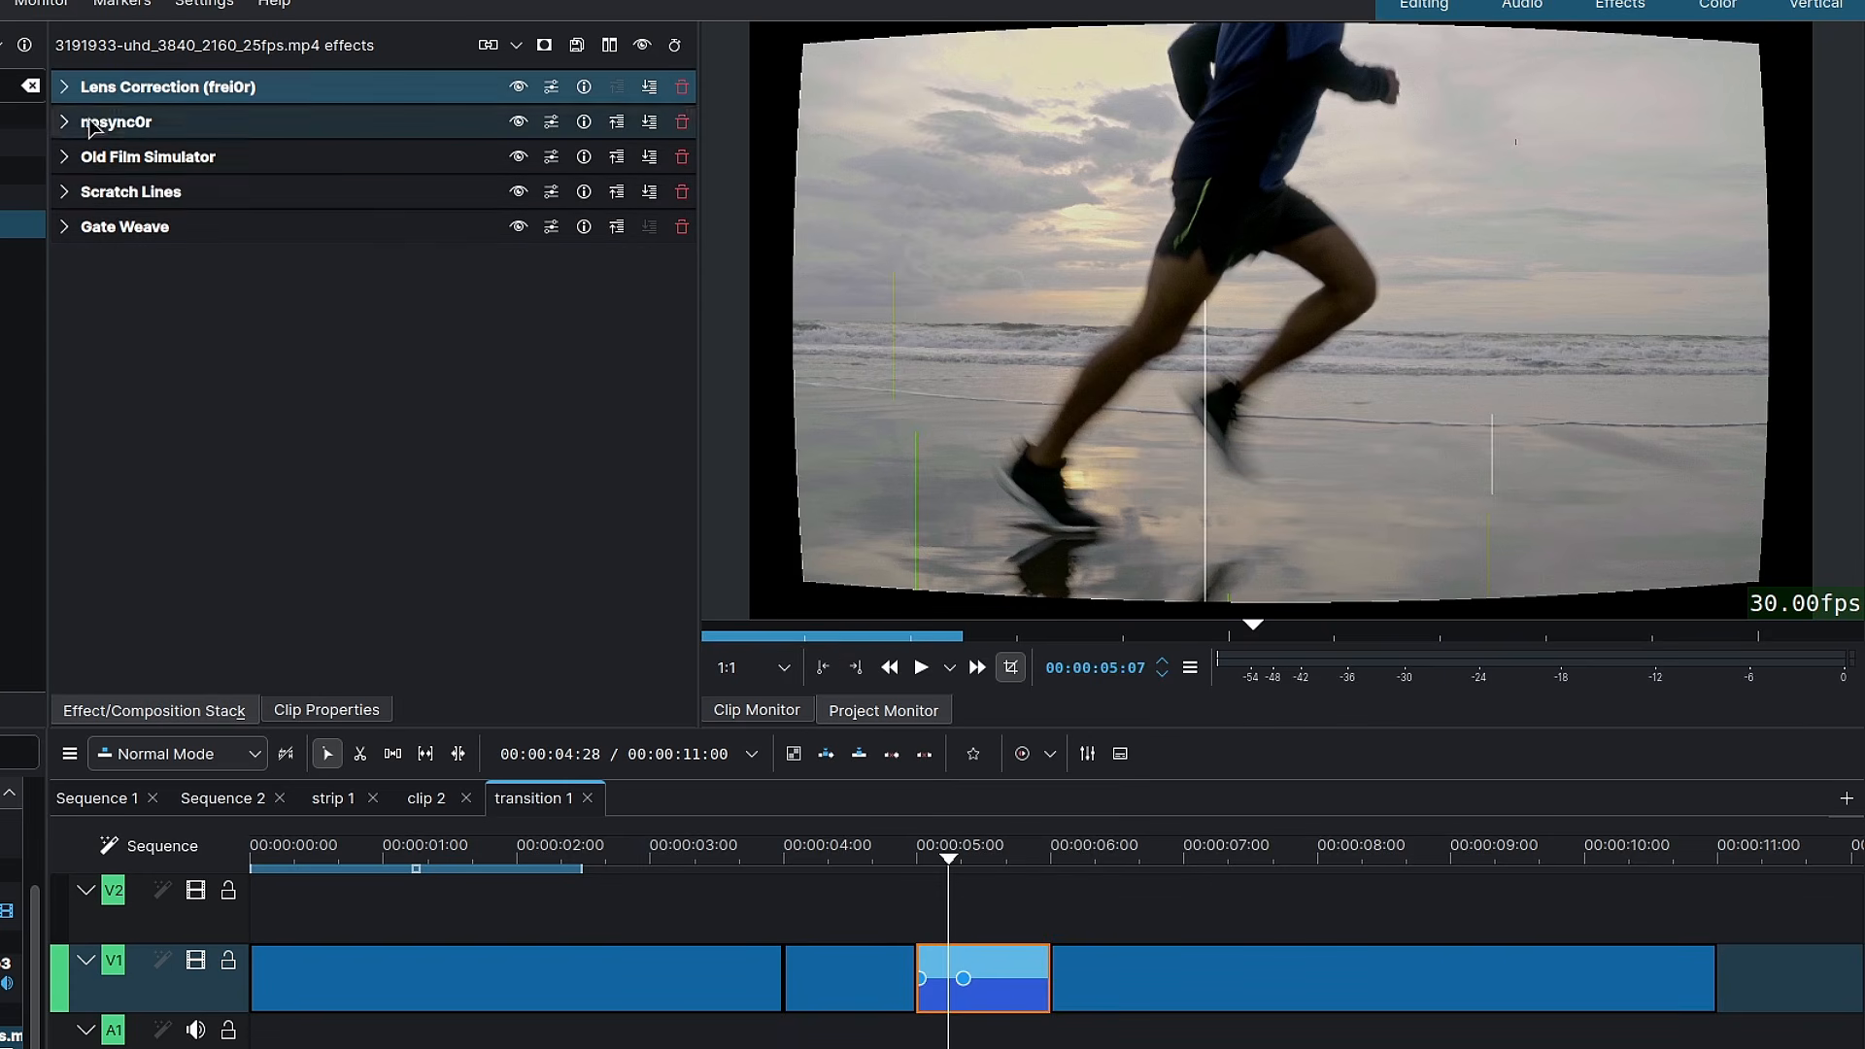
Set the Lens Correction Center Correction to 70 at the running segment's first keyframe
left_click(64, 86)
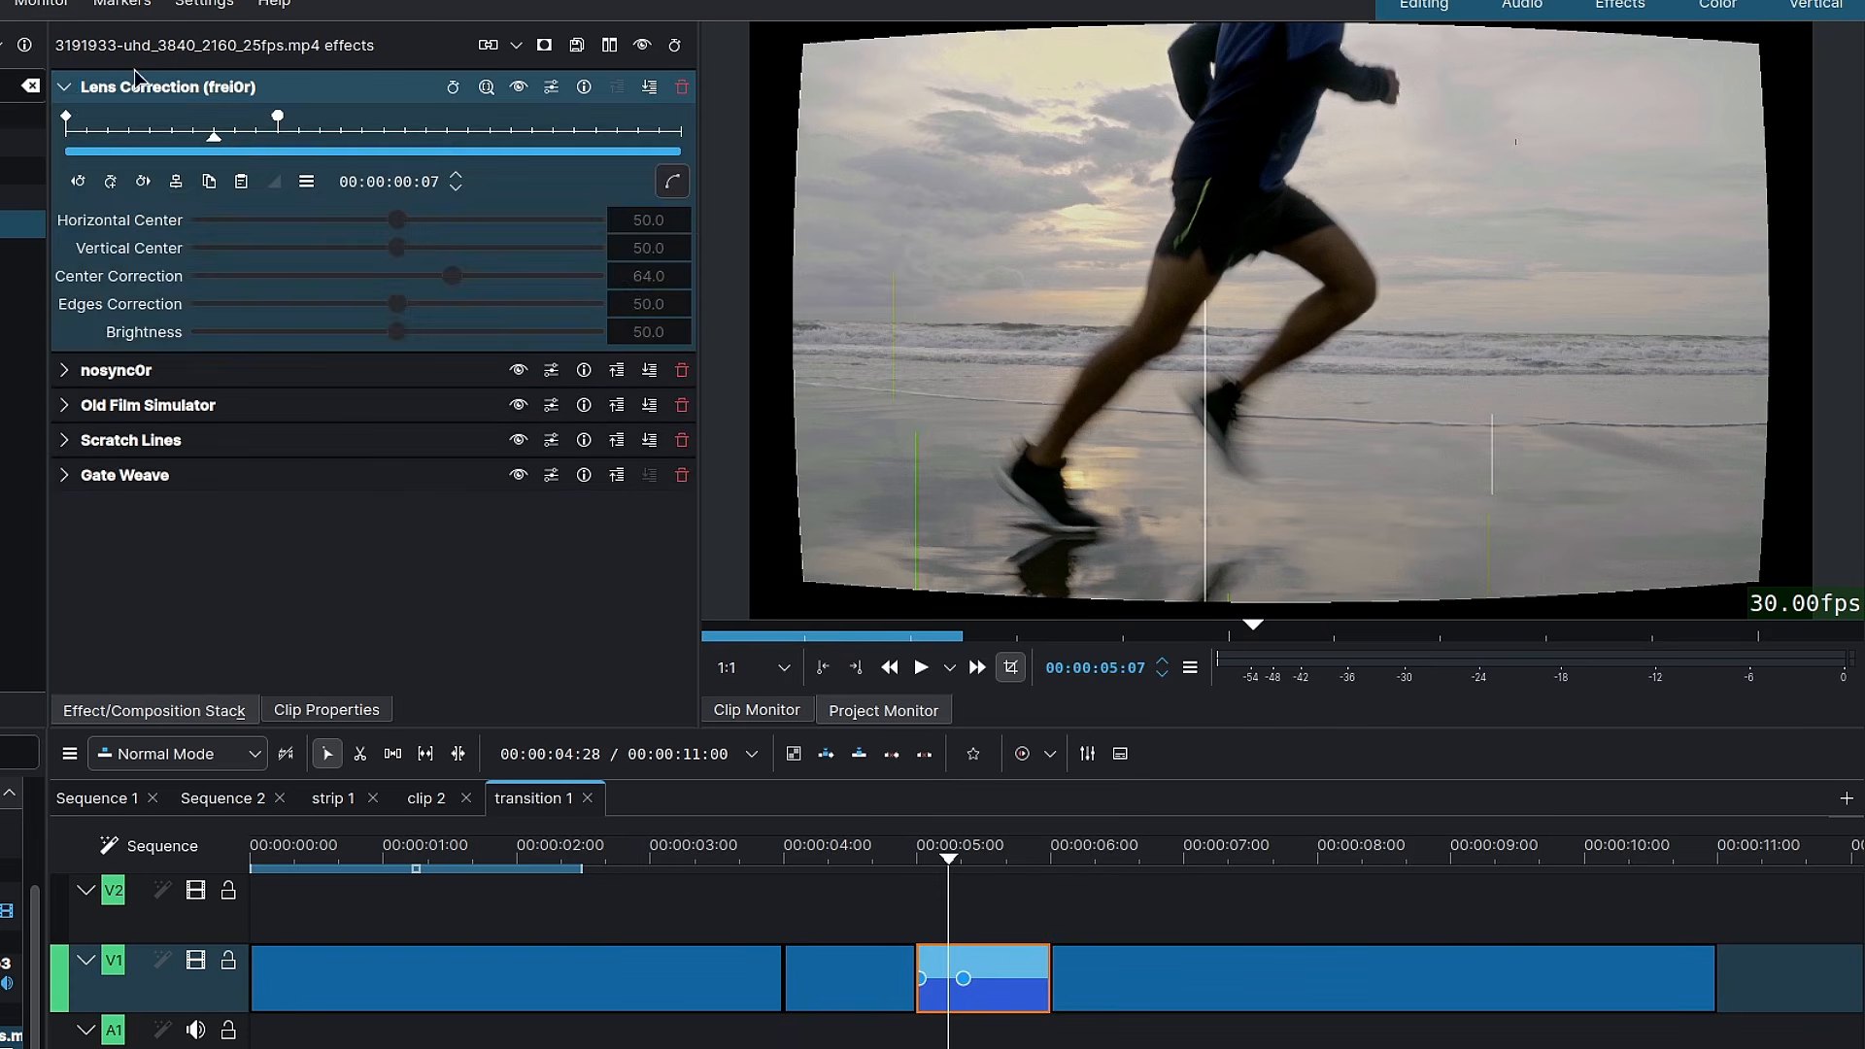
left_click(78, 181)
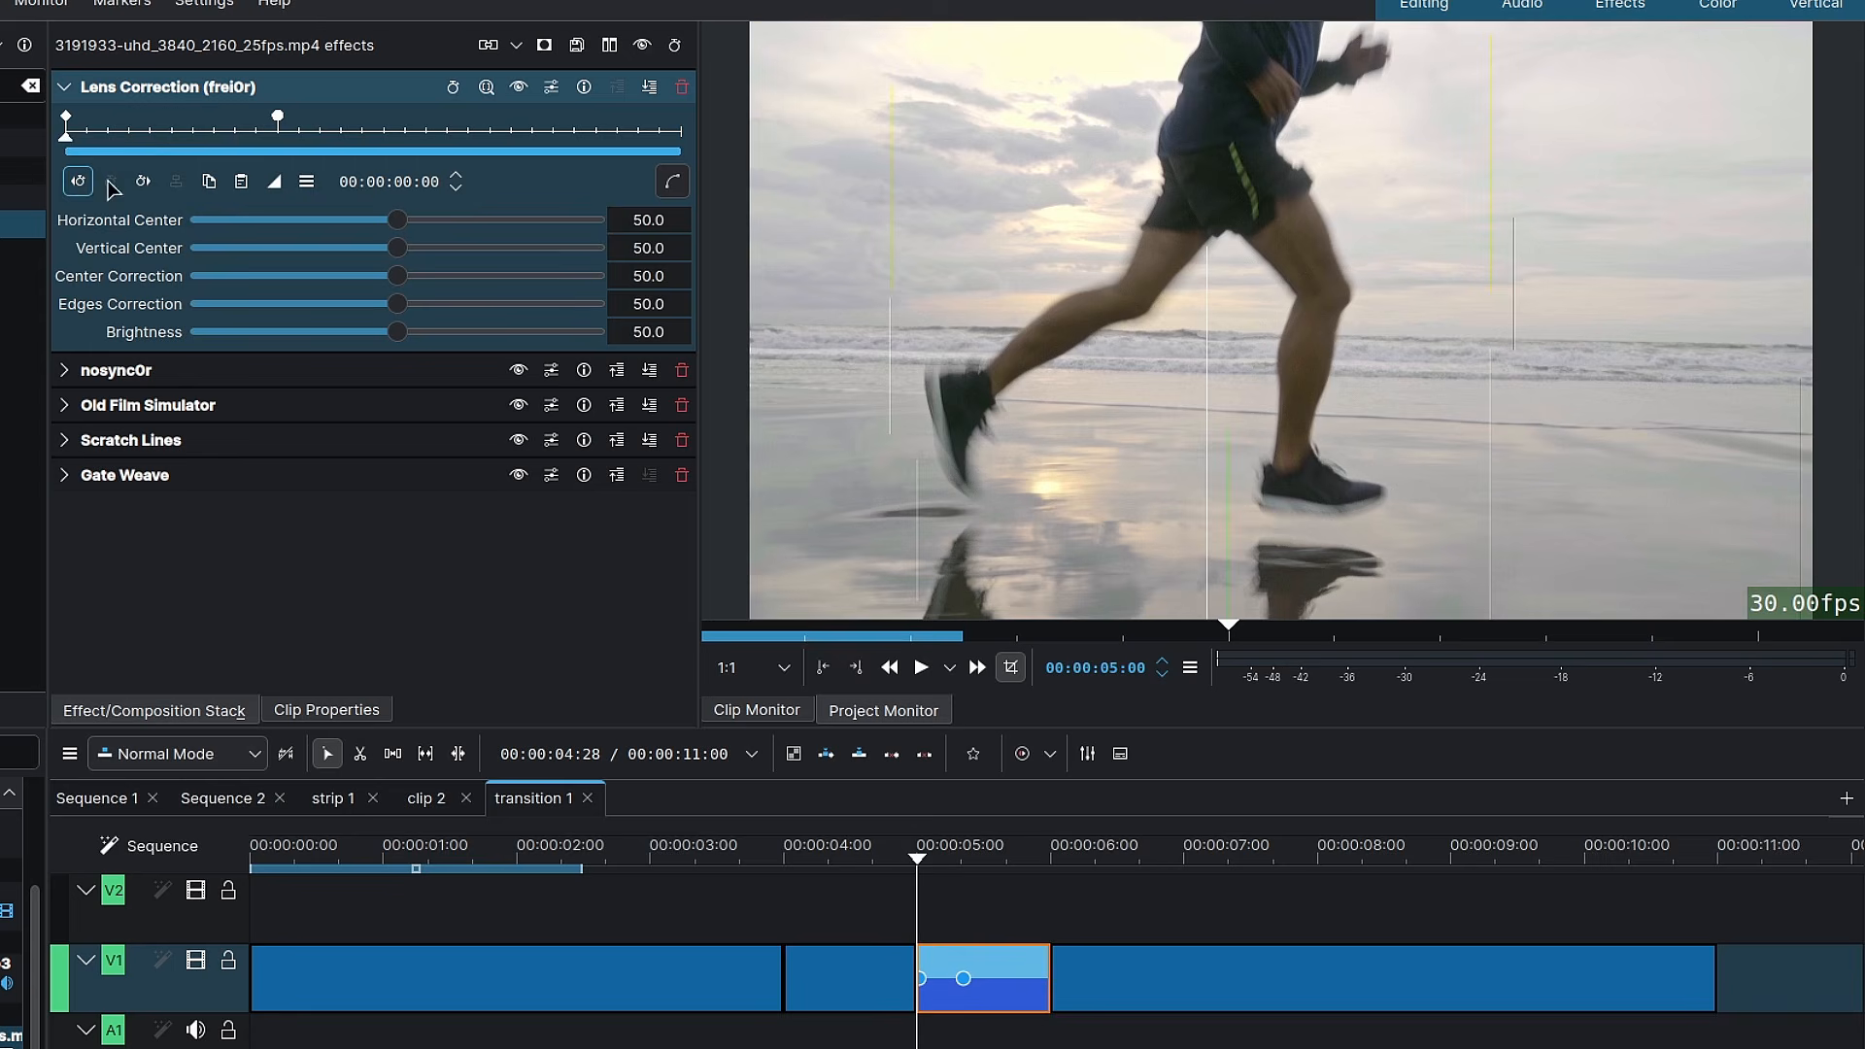
double_click(639, 266)
key("Return")
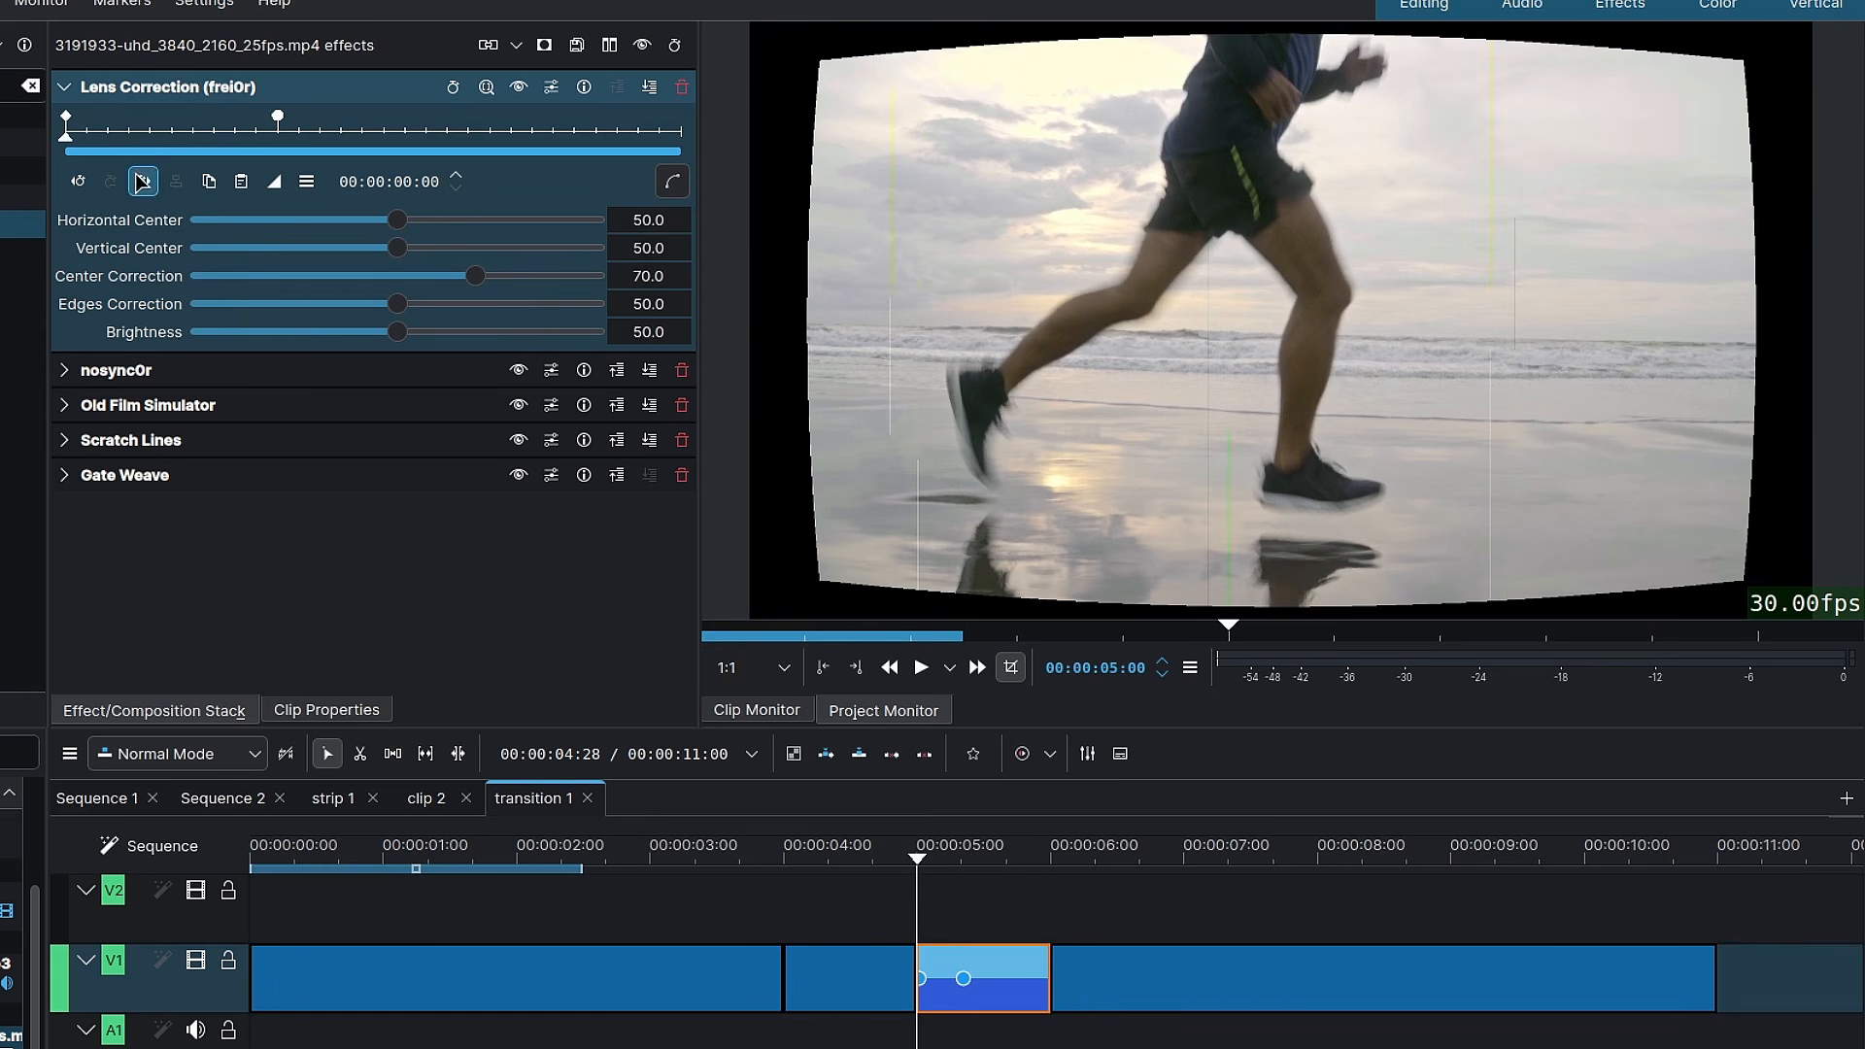
Delete the Lens Correction keyframe at 00:00:00:10 and add one on the running segment's last frame, 00:00:00:29
left_click(141, 181)
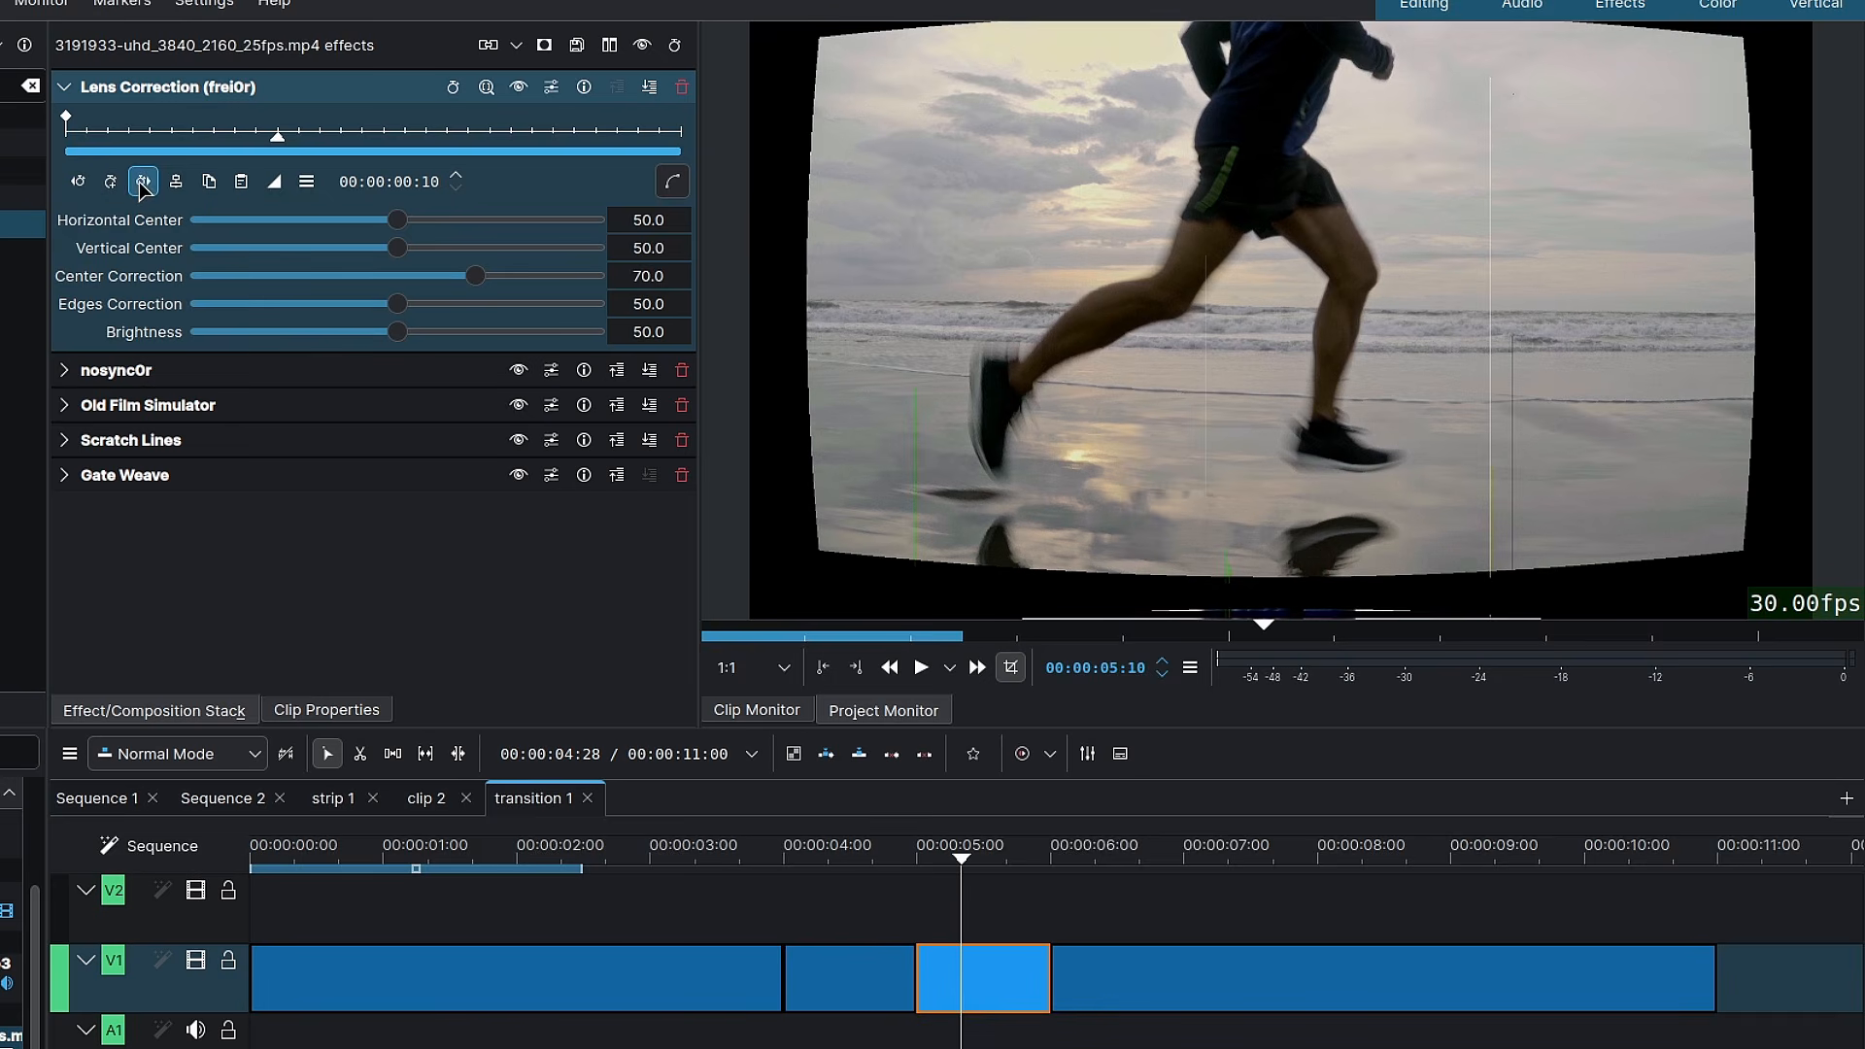
left_click(142, 180)
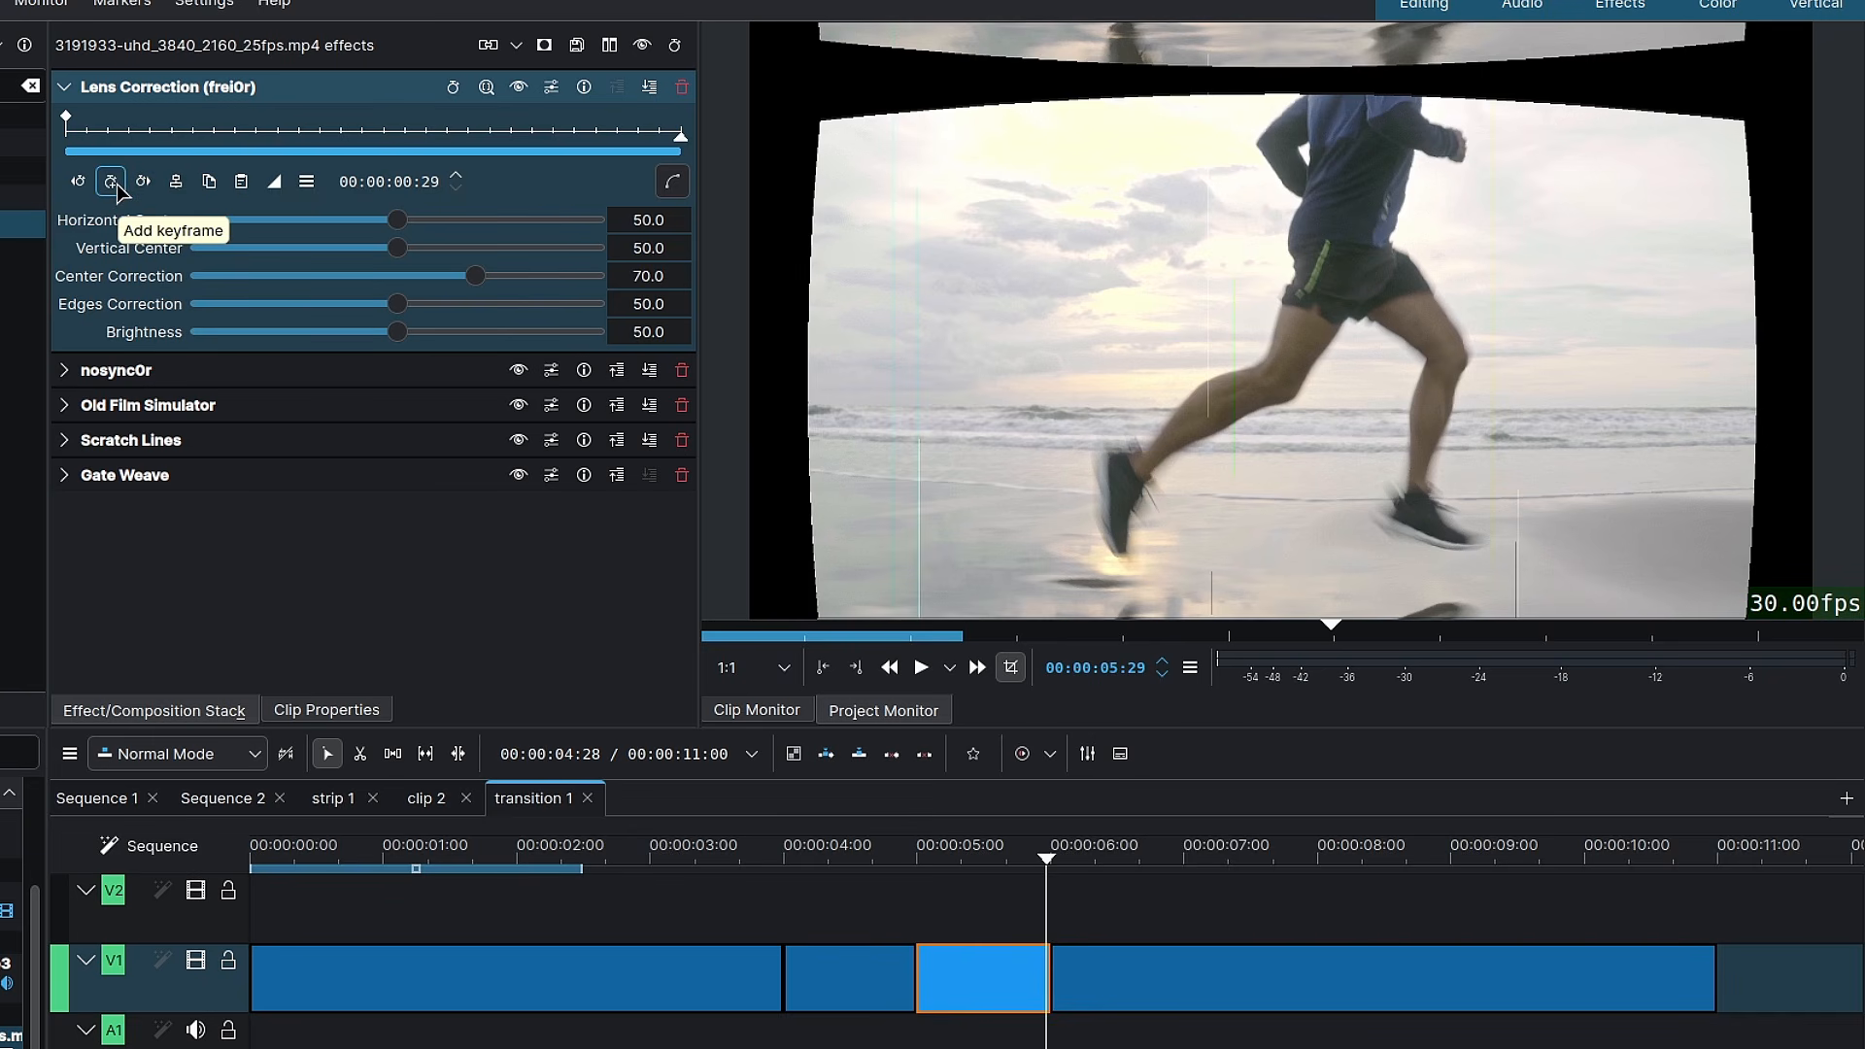
left_click(115, 184)
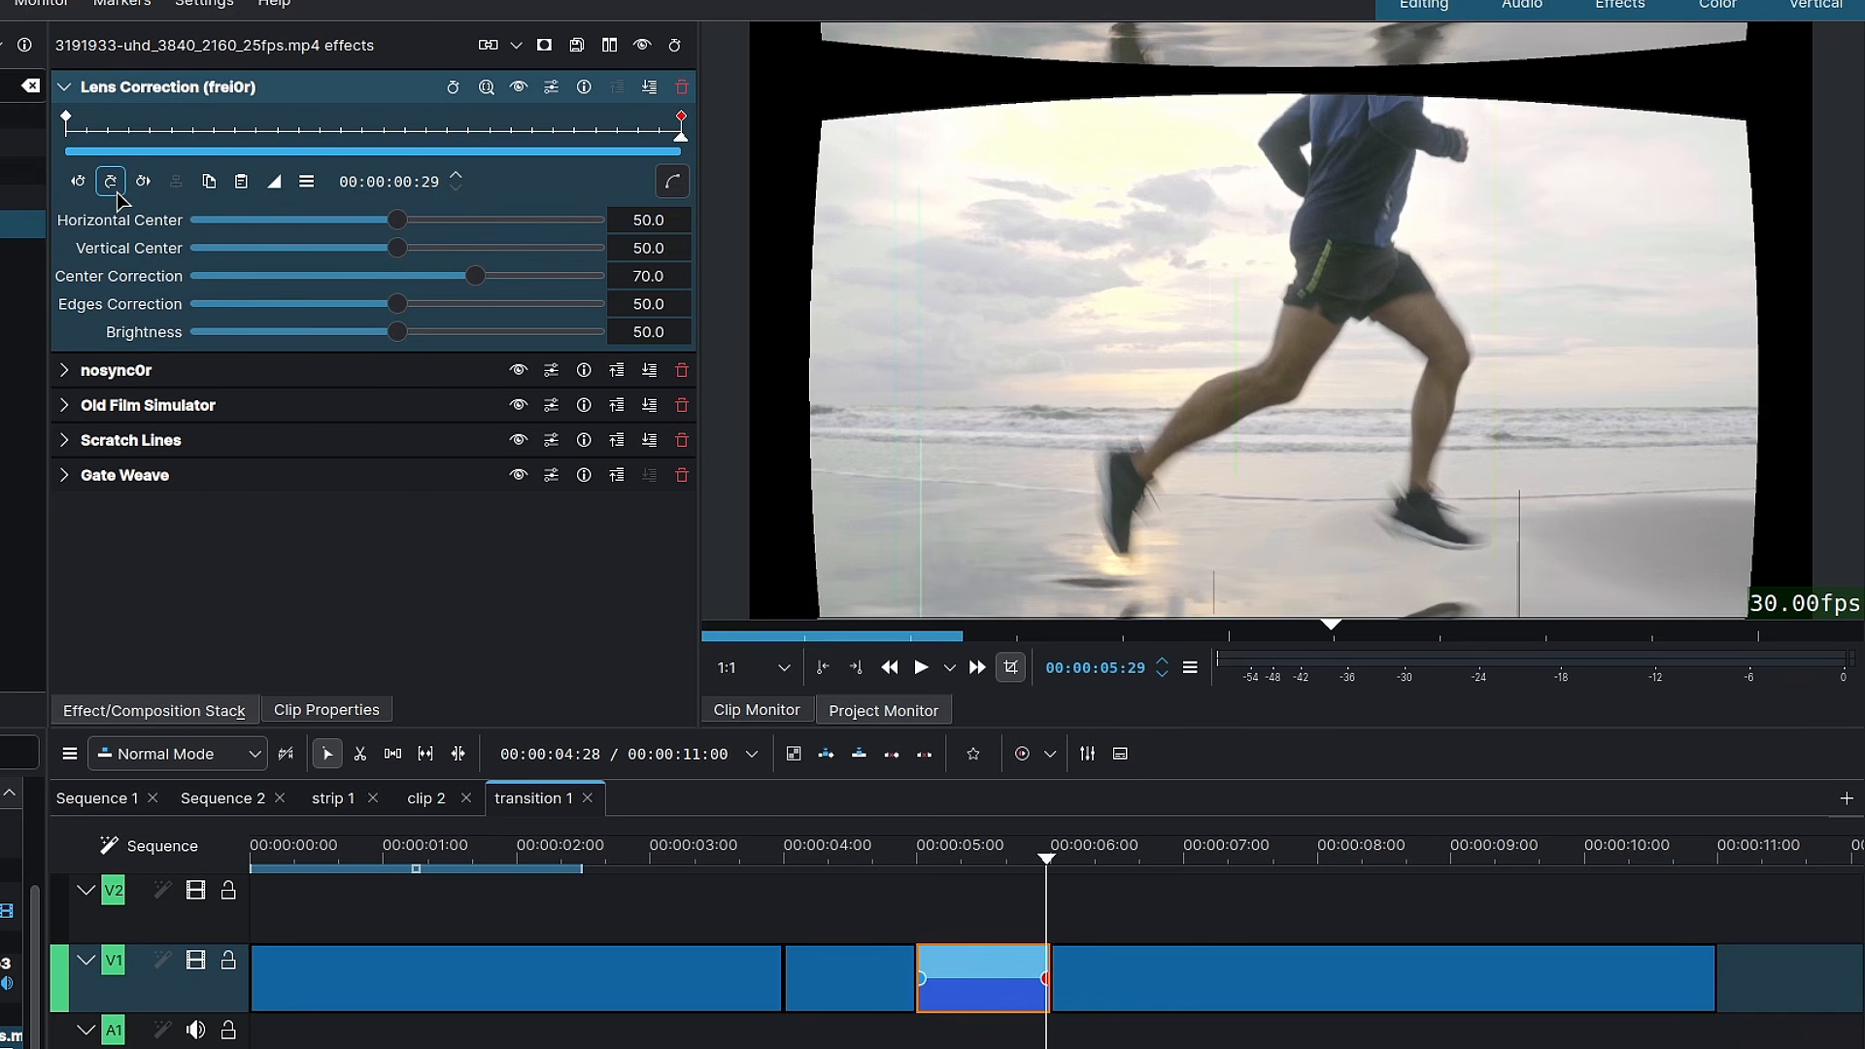
Add a Lens Correction keyframe at 00:00:00:19 in the running segment and set its interpolation to Cubic Out
key("Left")
key("Left")
key("Left")
key("Left")
key("Left")
key("Left")
key("Left")
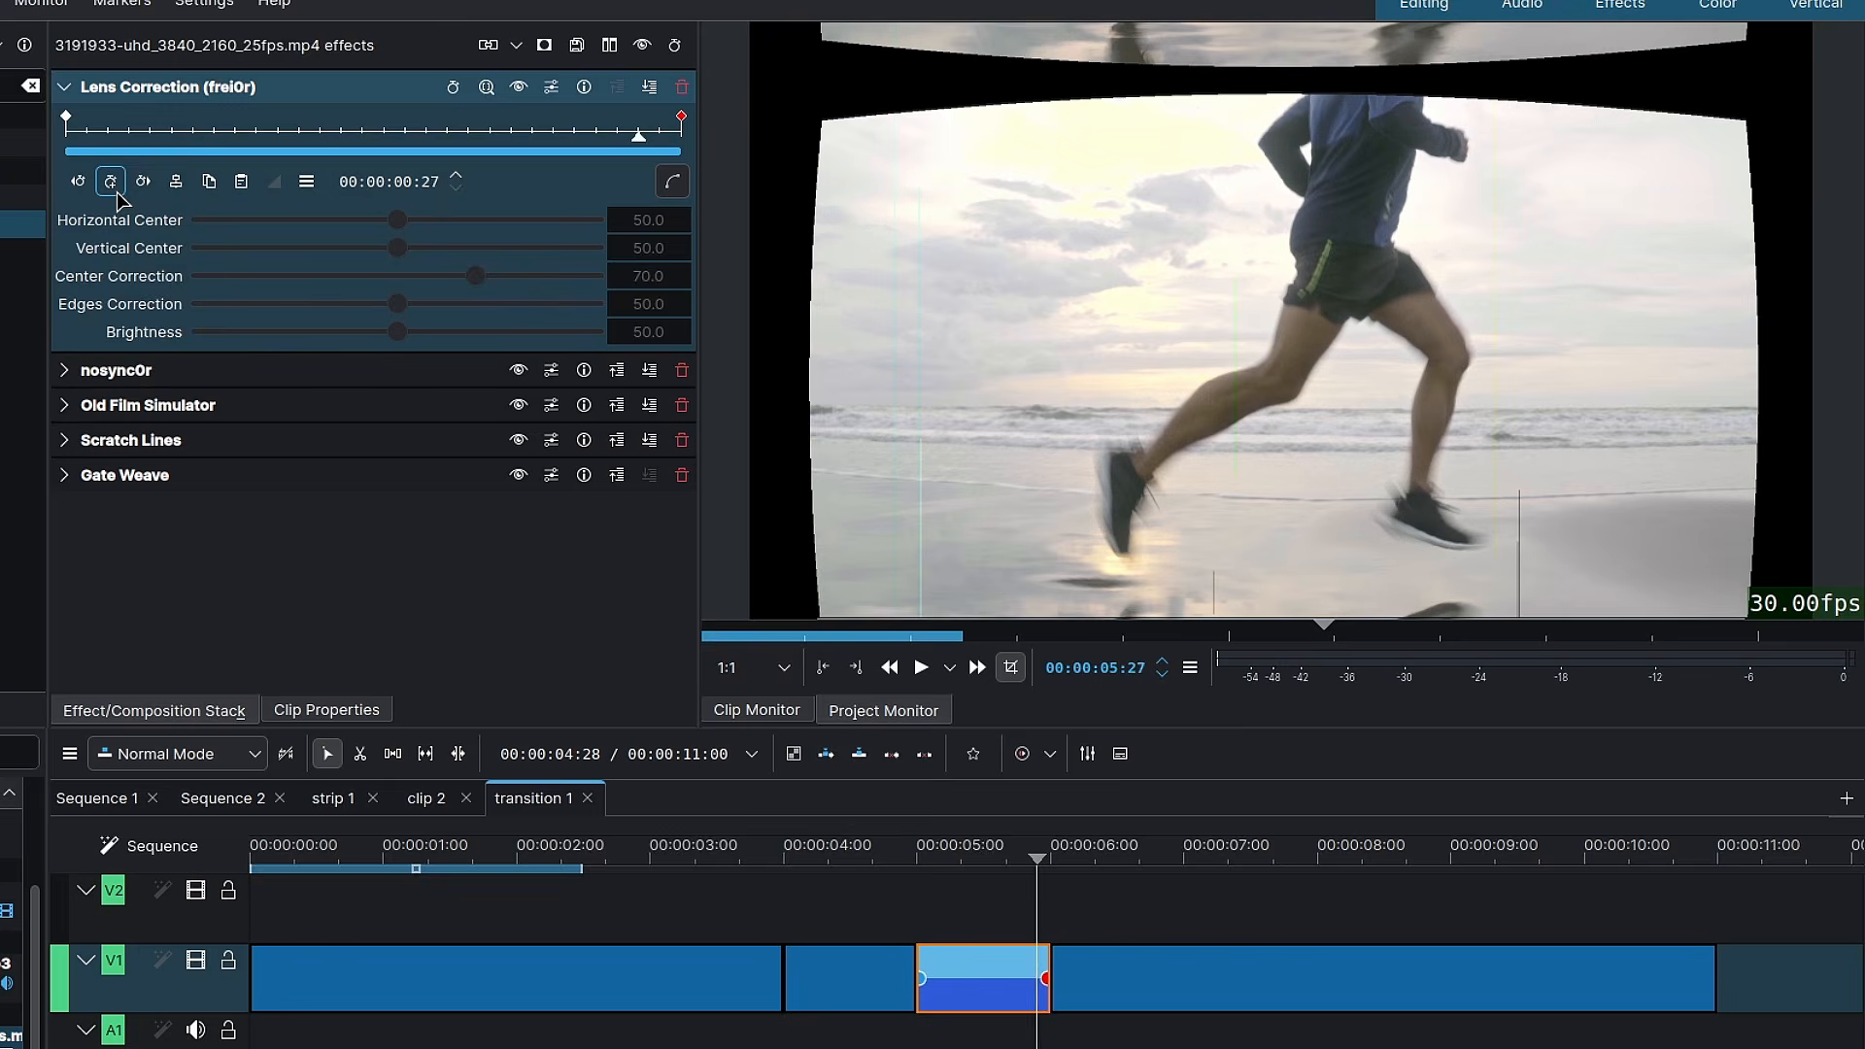
key("Left")
key("Left")
key("Left")
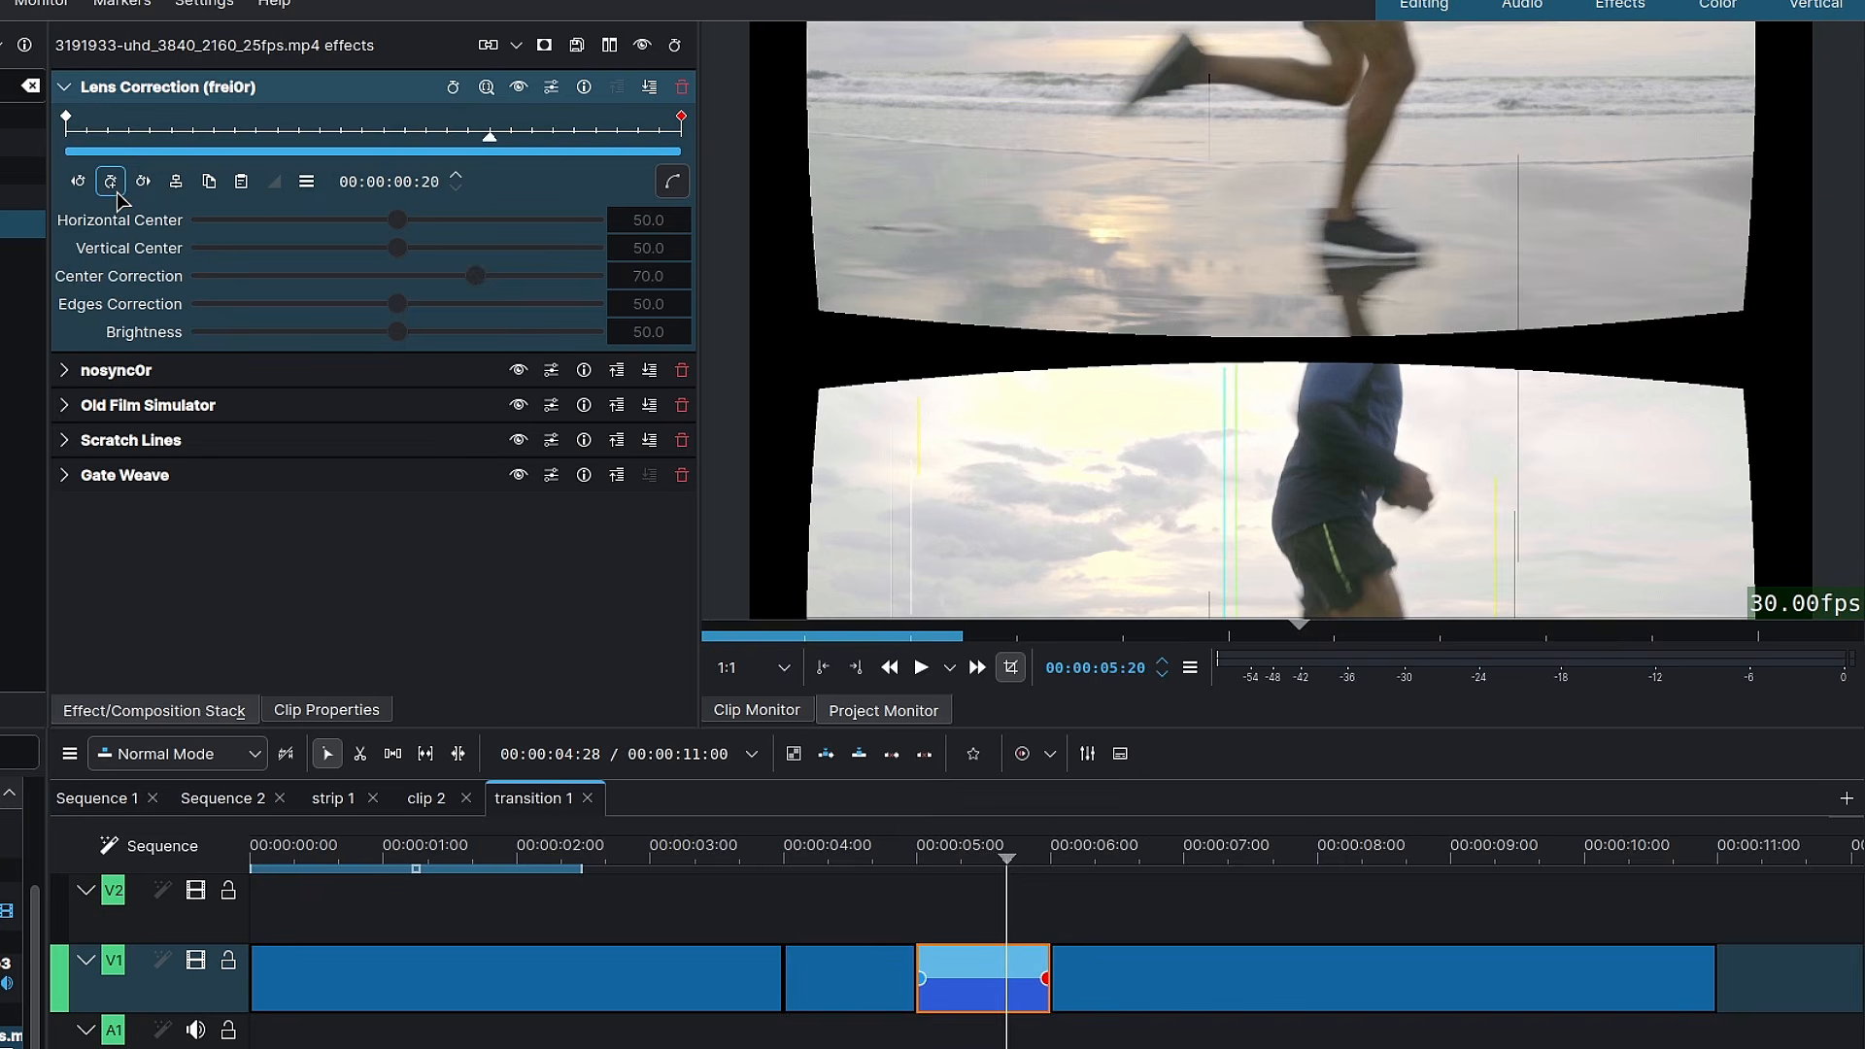
left_click(116, 190)
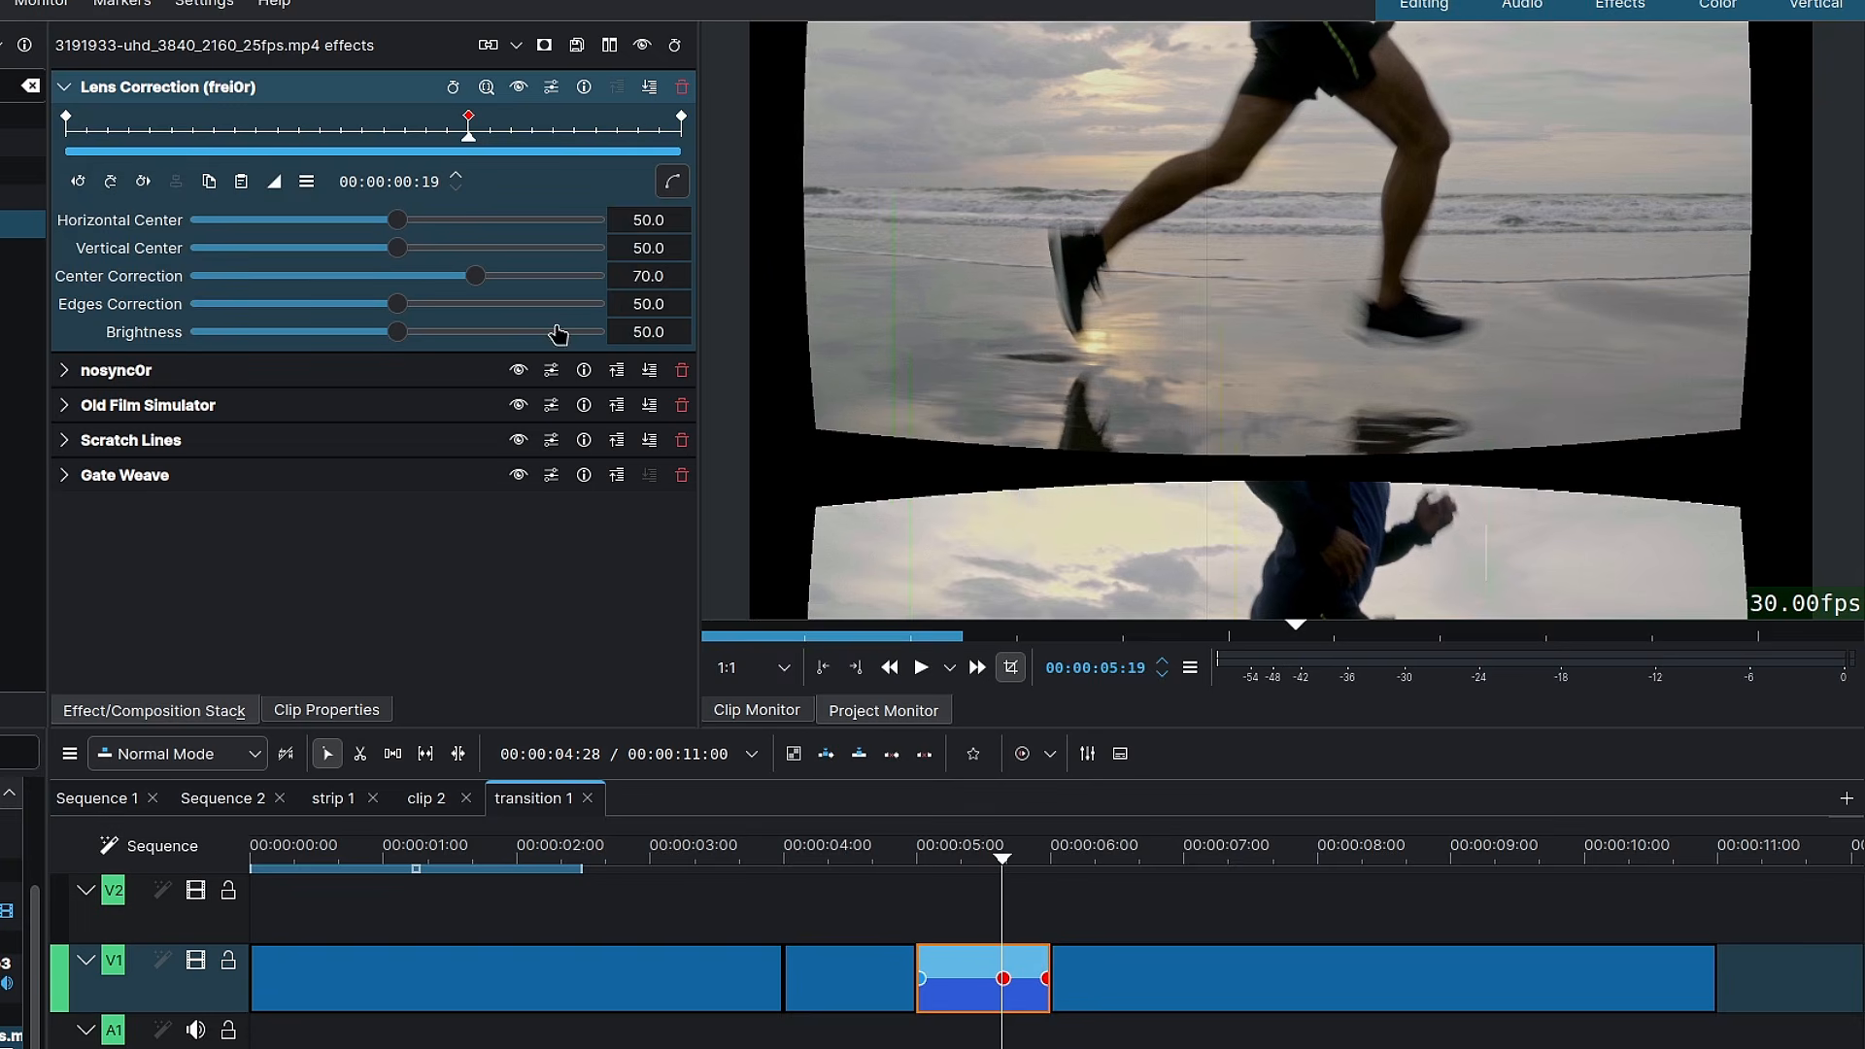
left_click(274, 183)
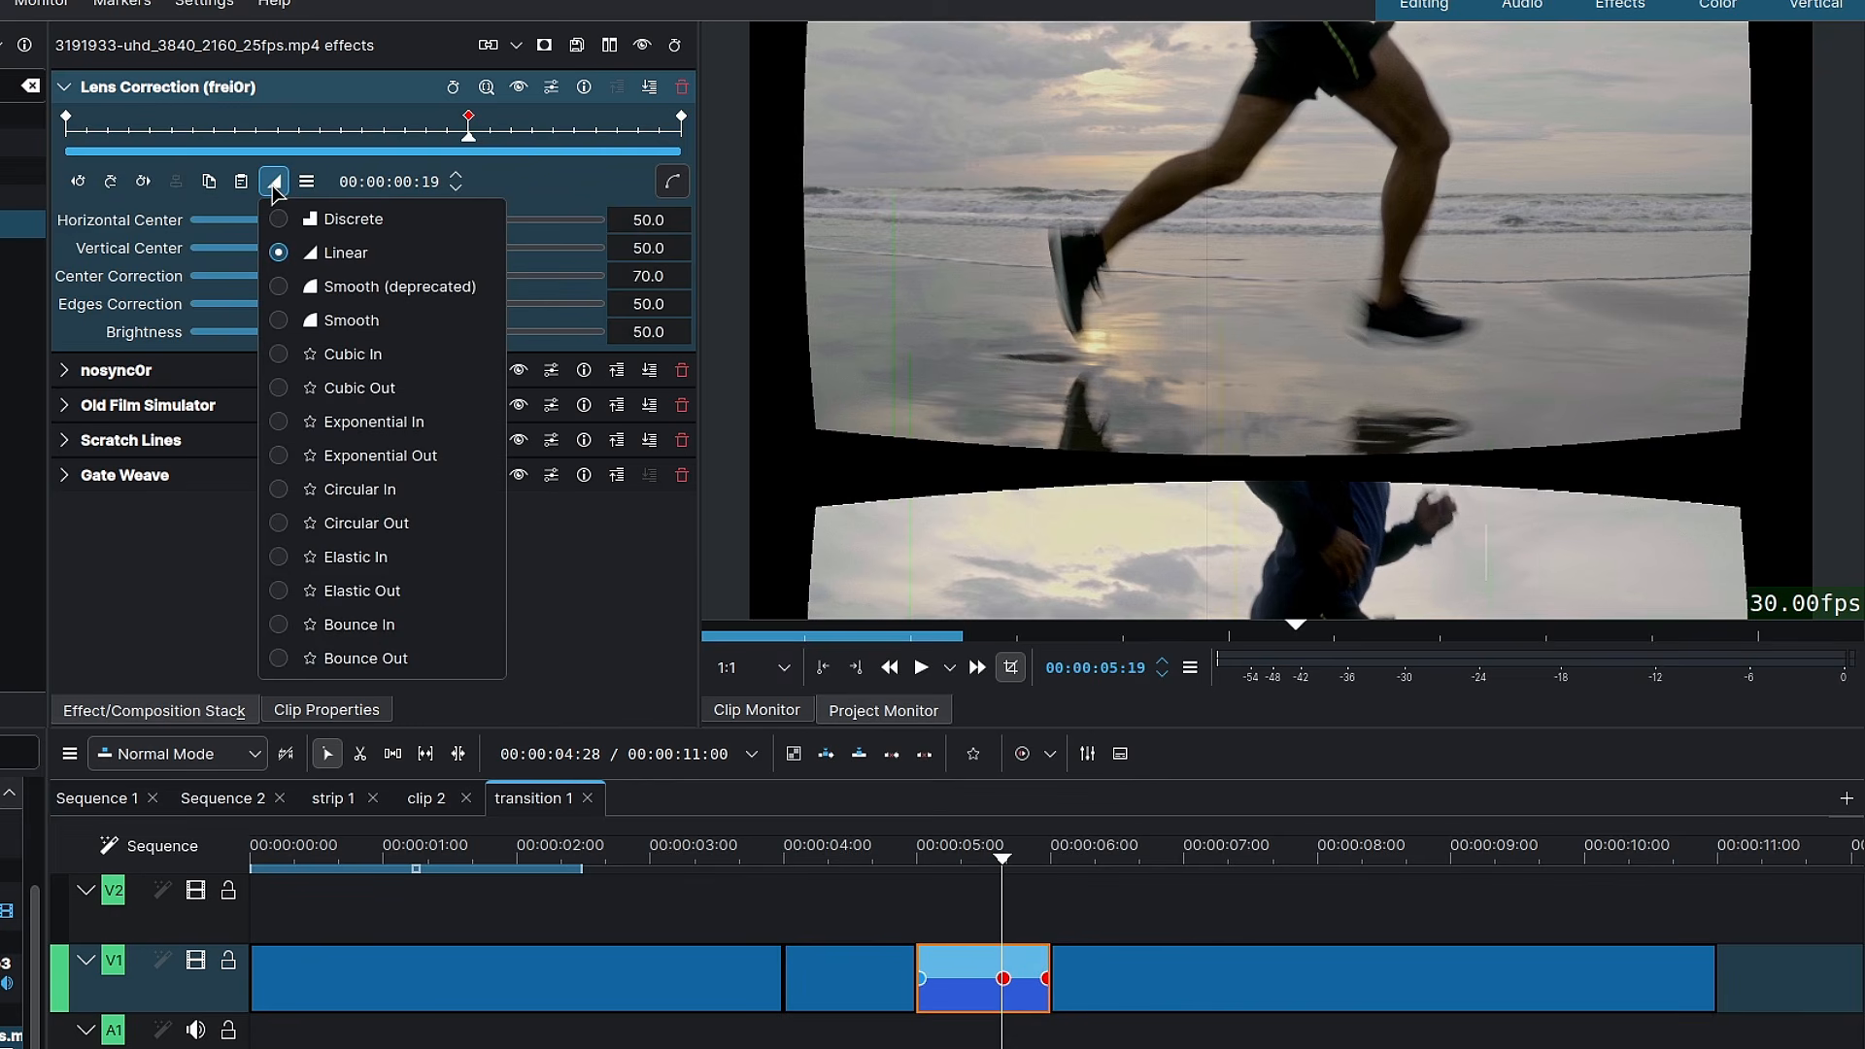
left_click(401, 389)
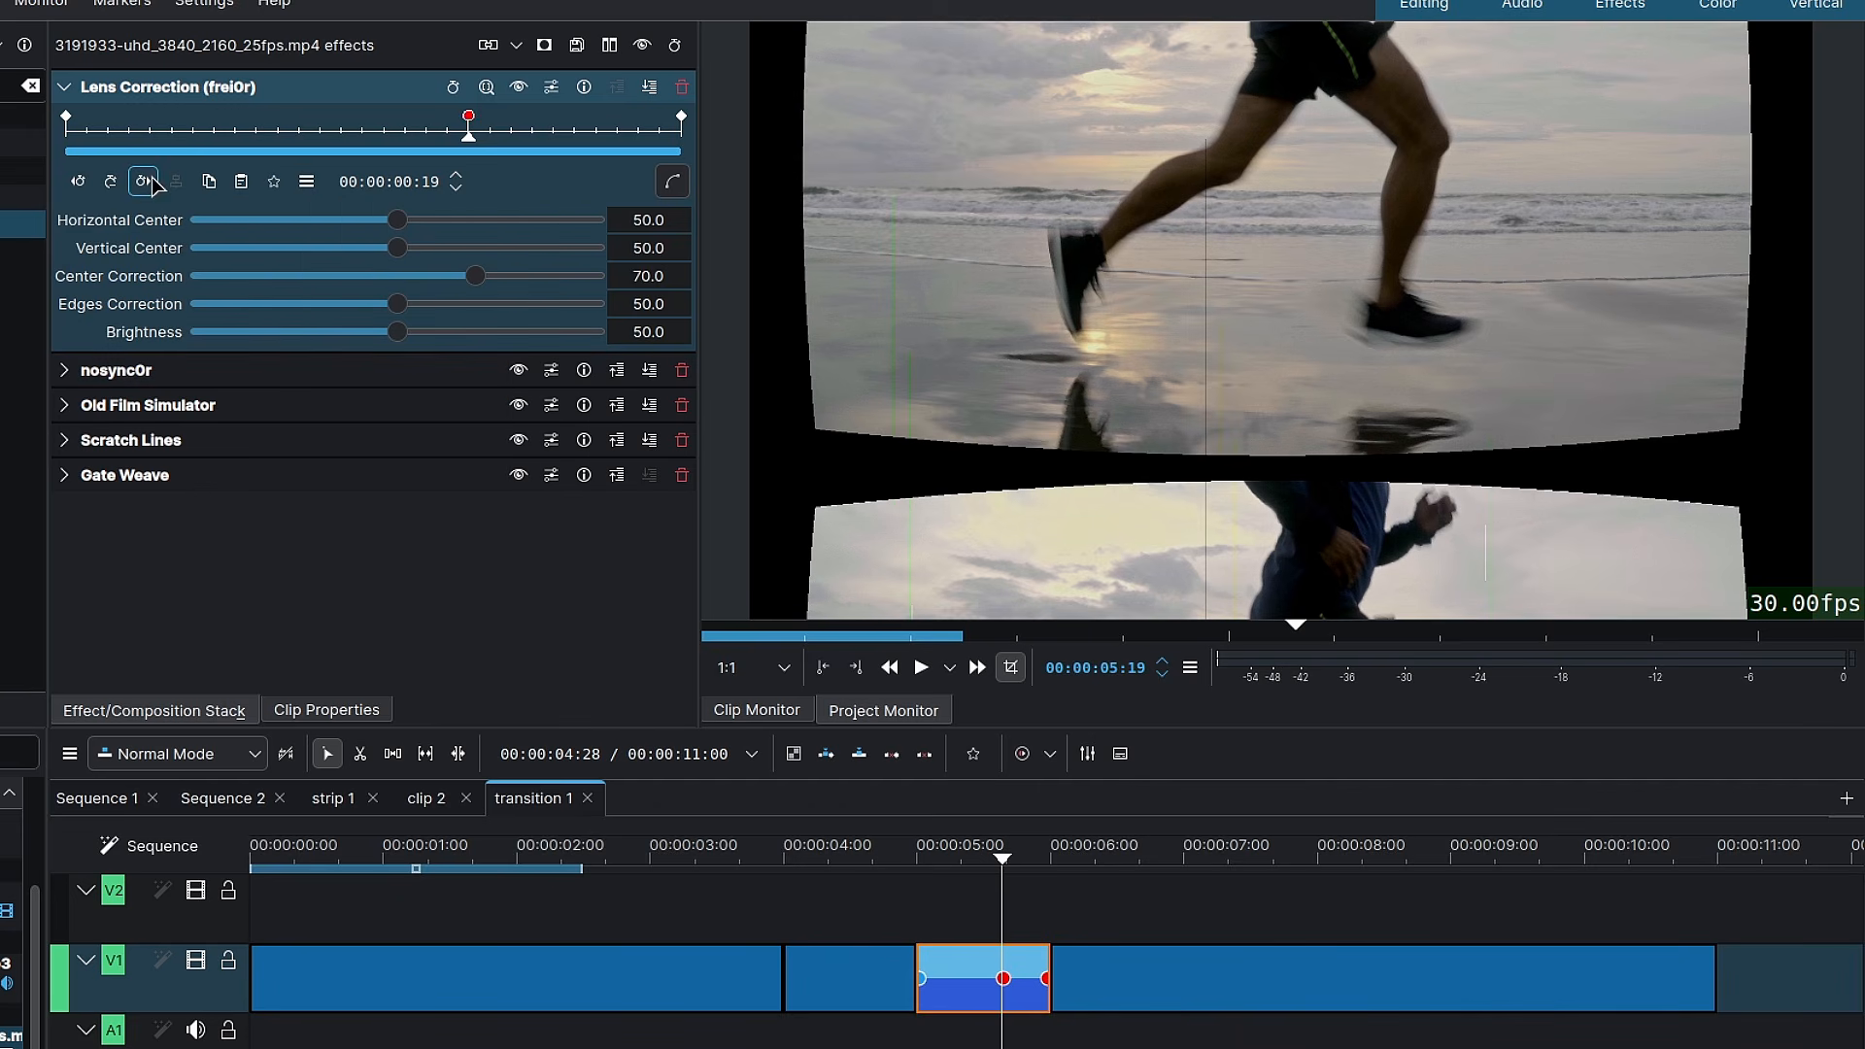
Set the Center Correction to 50 at the running segment's last Lens Correction keyframe
left_click(146, 182)
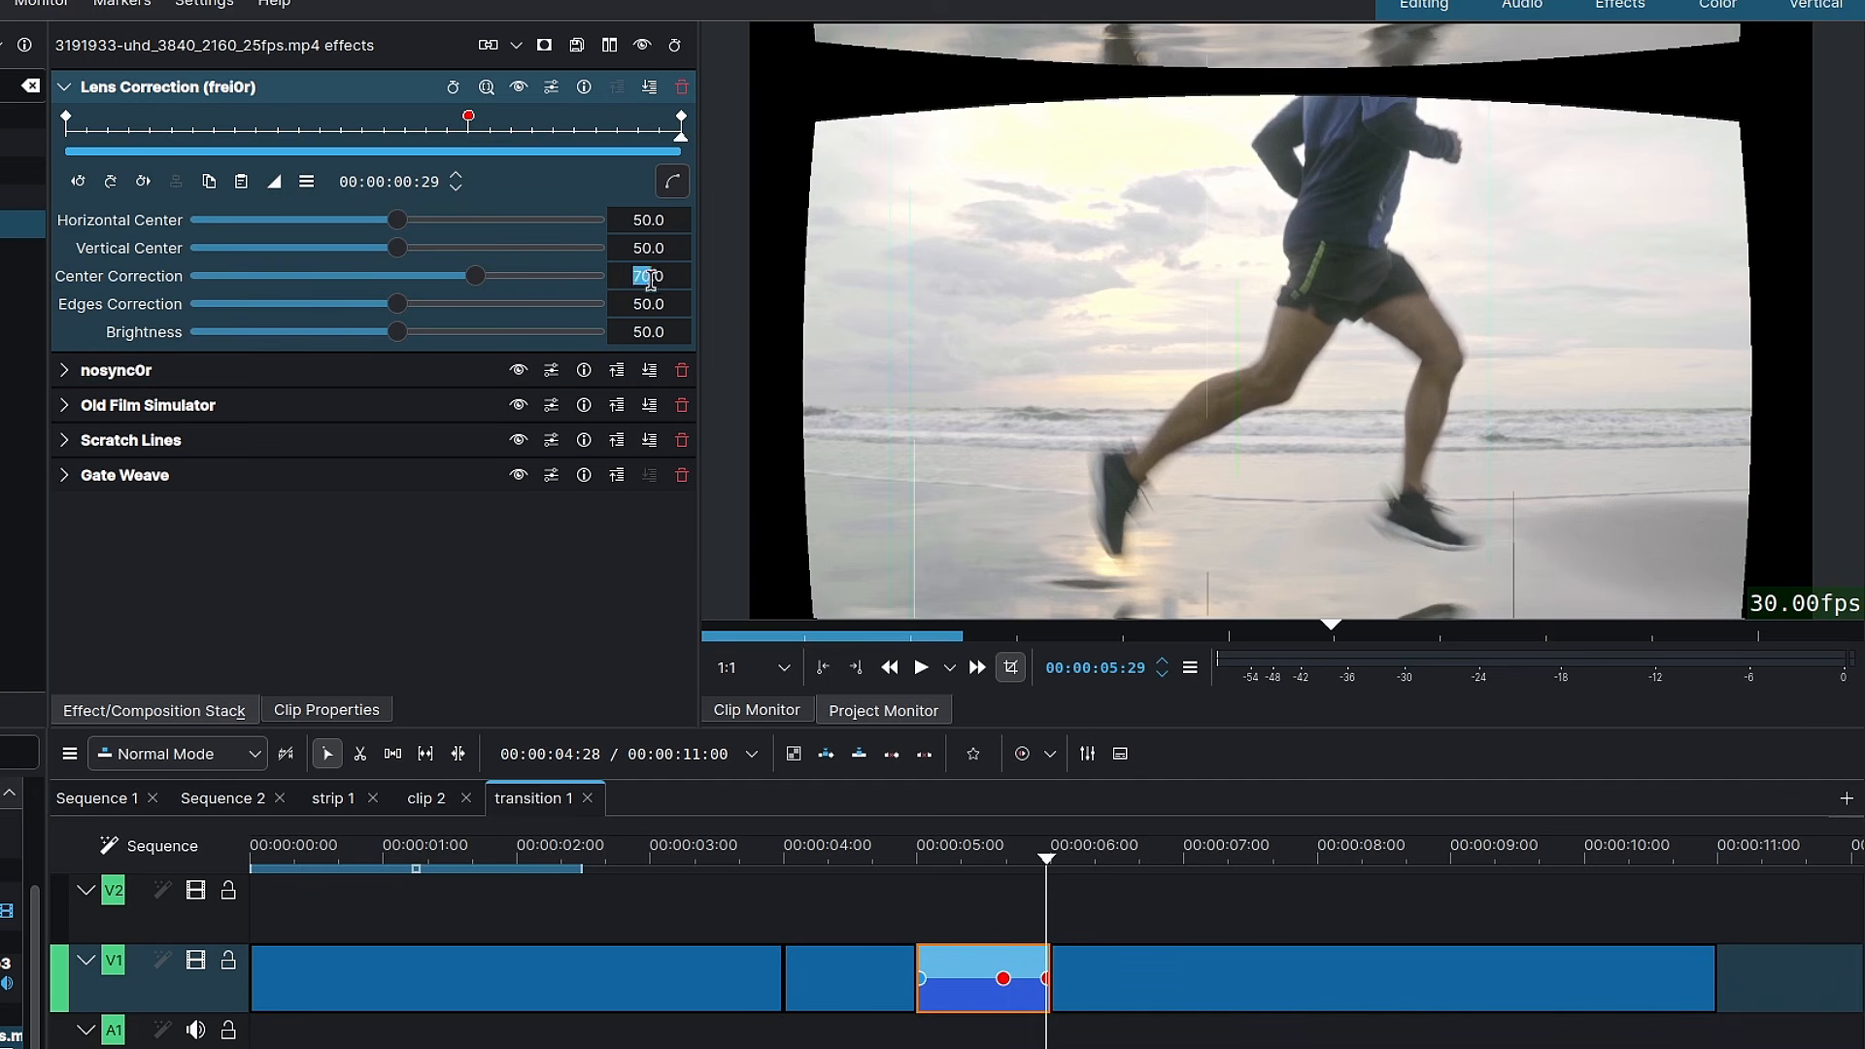
type("50")
key("Return")
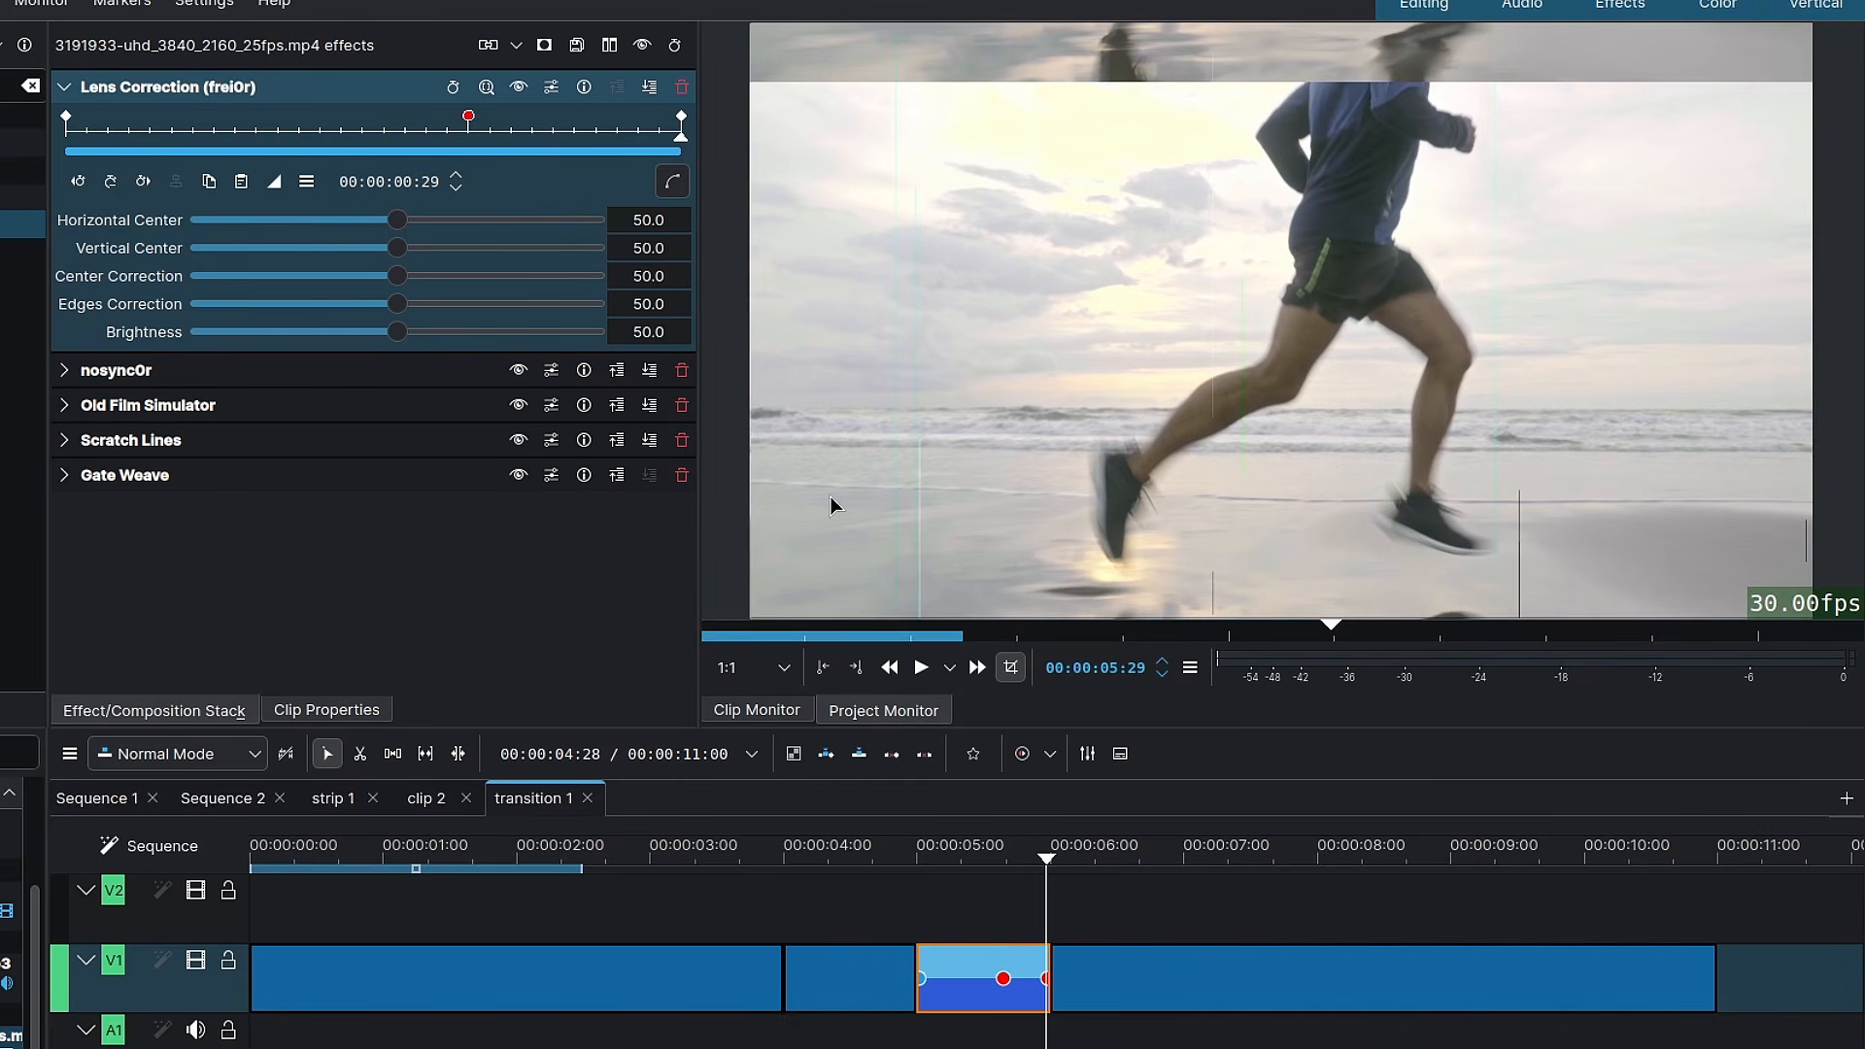
left_click(84, 90)
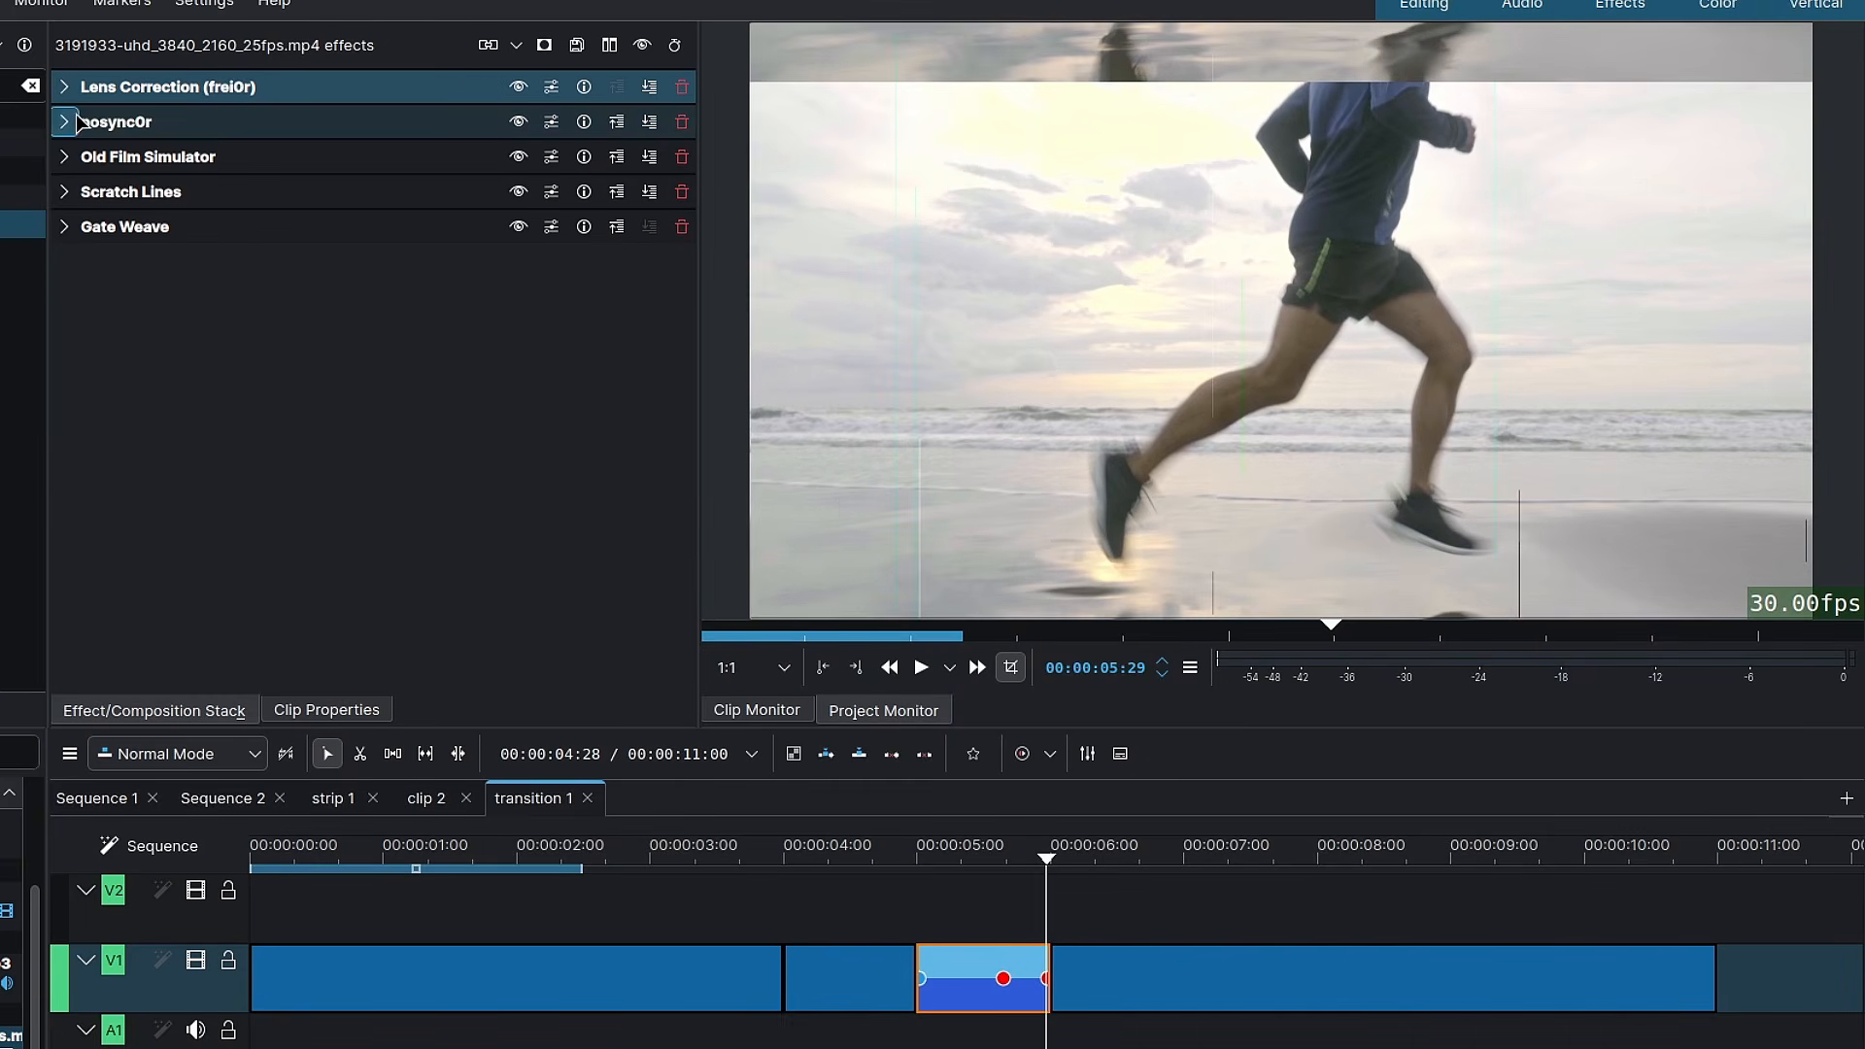
Set HSync to 1000 at the last nosync0r keyframe of the running segment
left_click(66, 121)
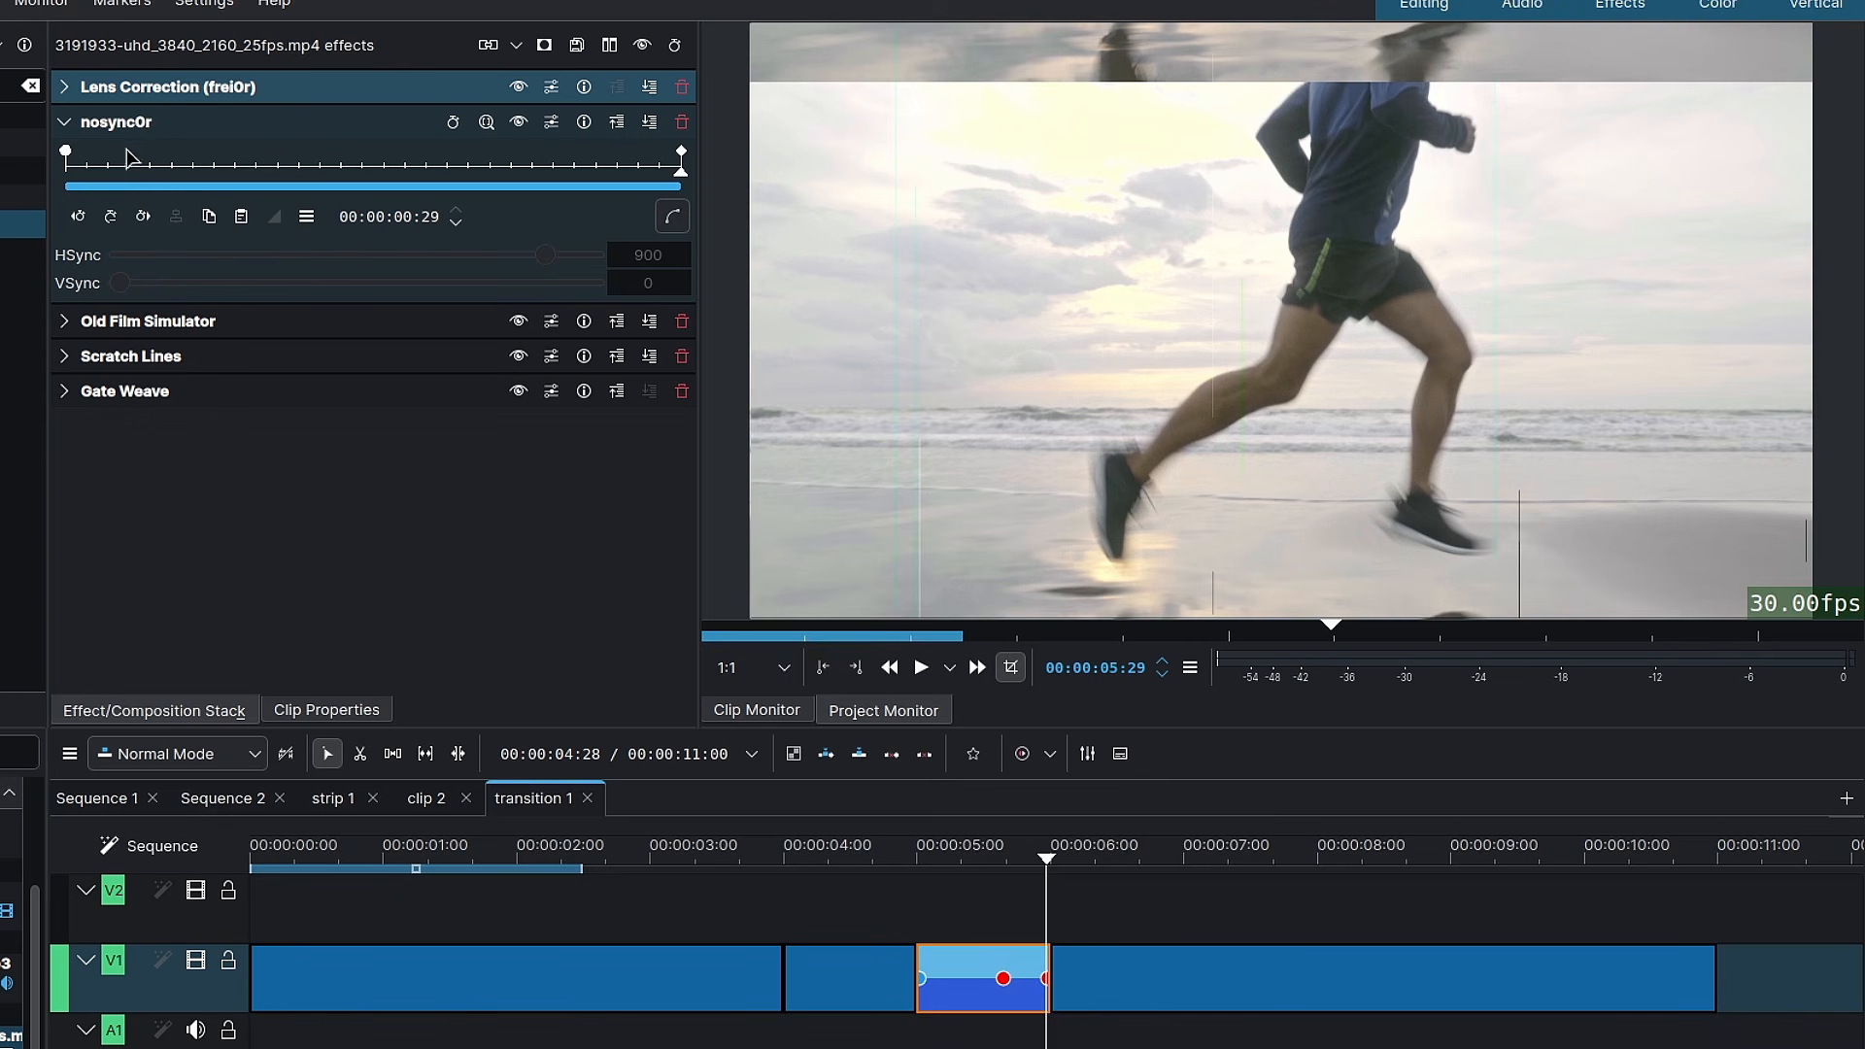
left_click(682, 158)
left_click_drag(545, 255, 640, 286)
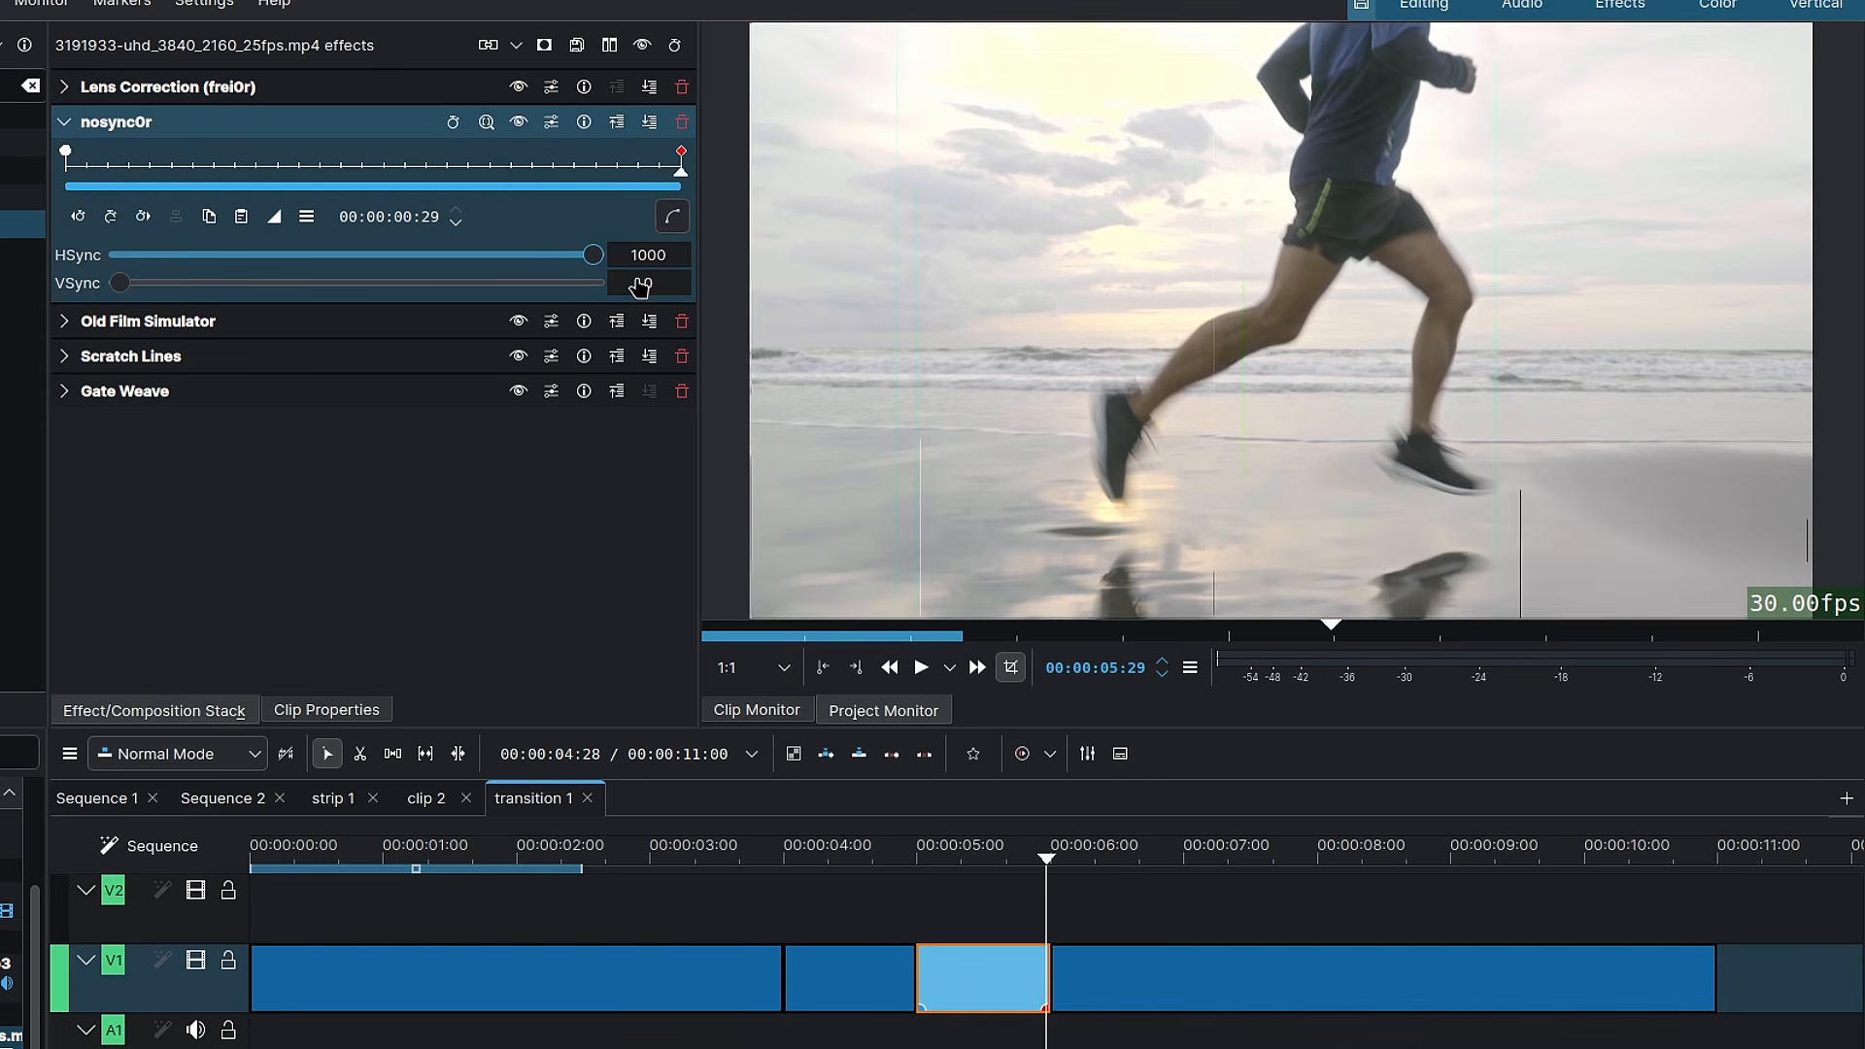
Set the first nosync0r keyframe of the running segment to Cubic Out, checking its HSync curve and scrubbing through the segment
left_click(78, 216)
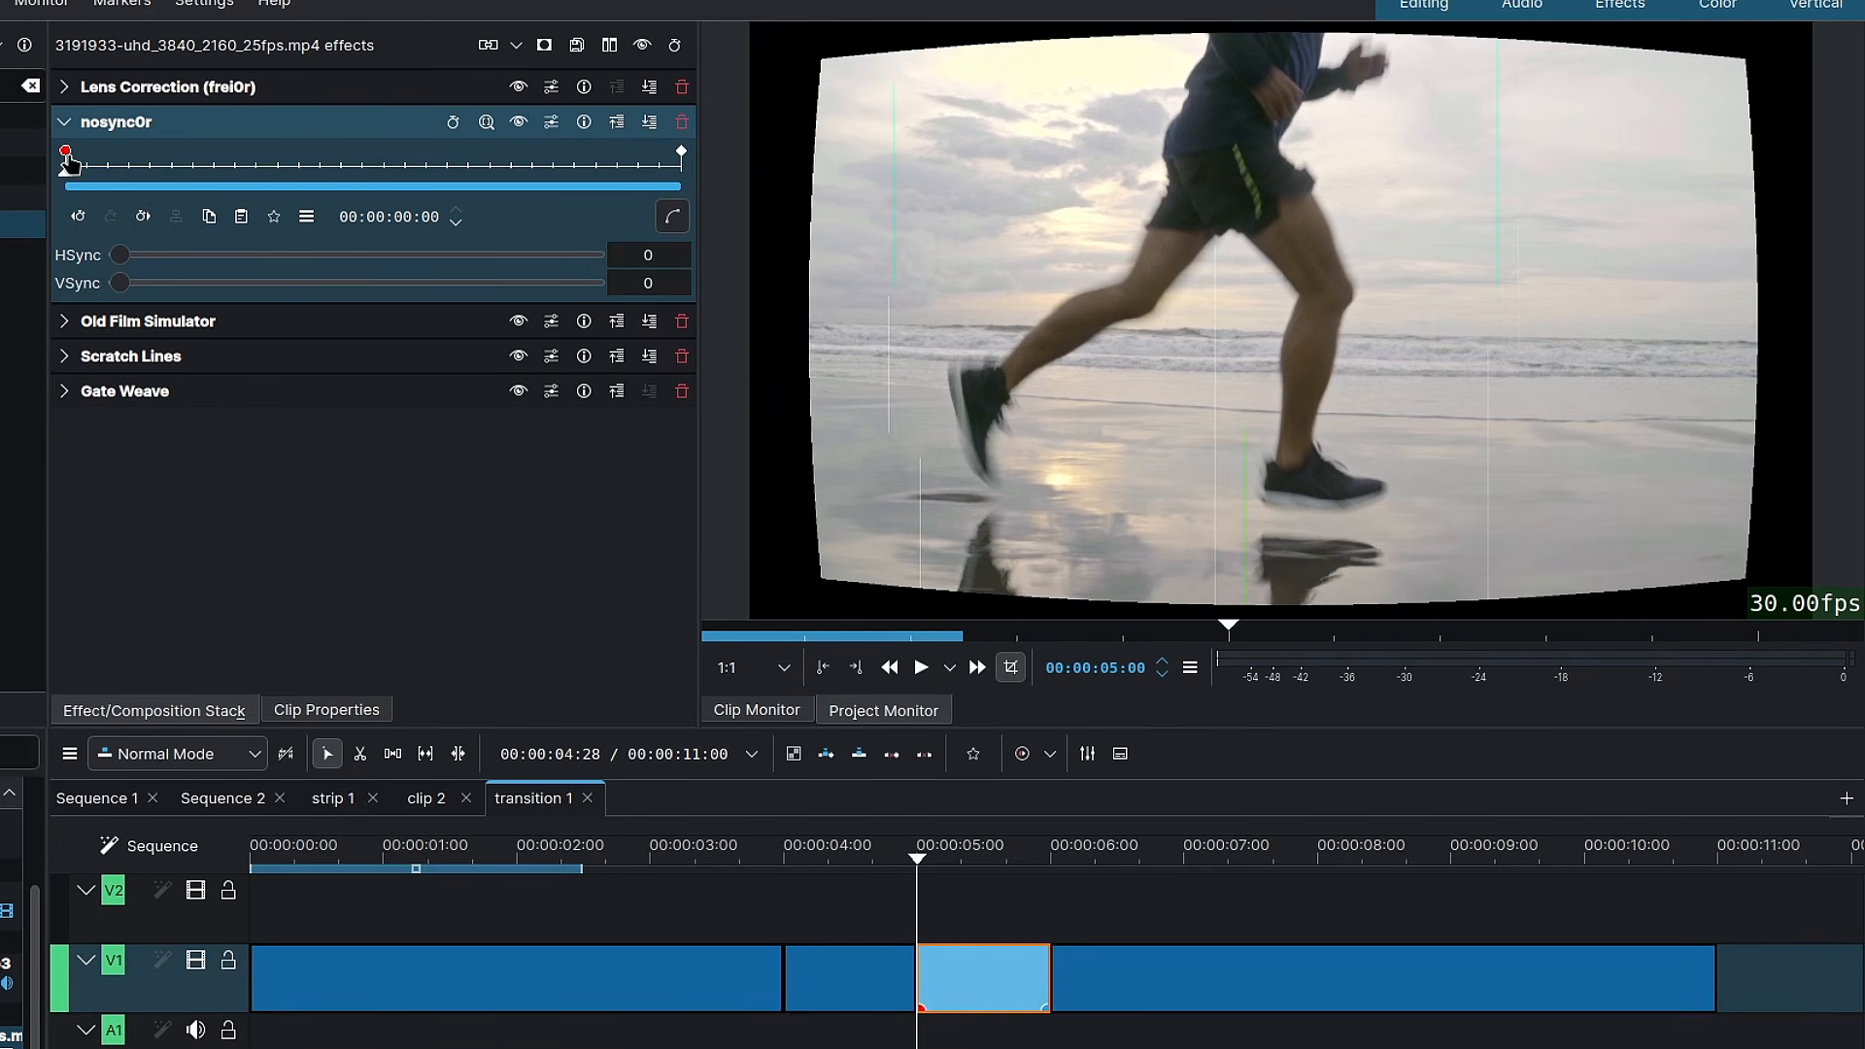
left_click(274, 216)
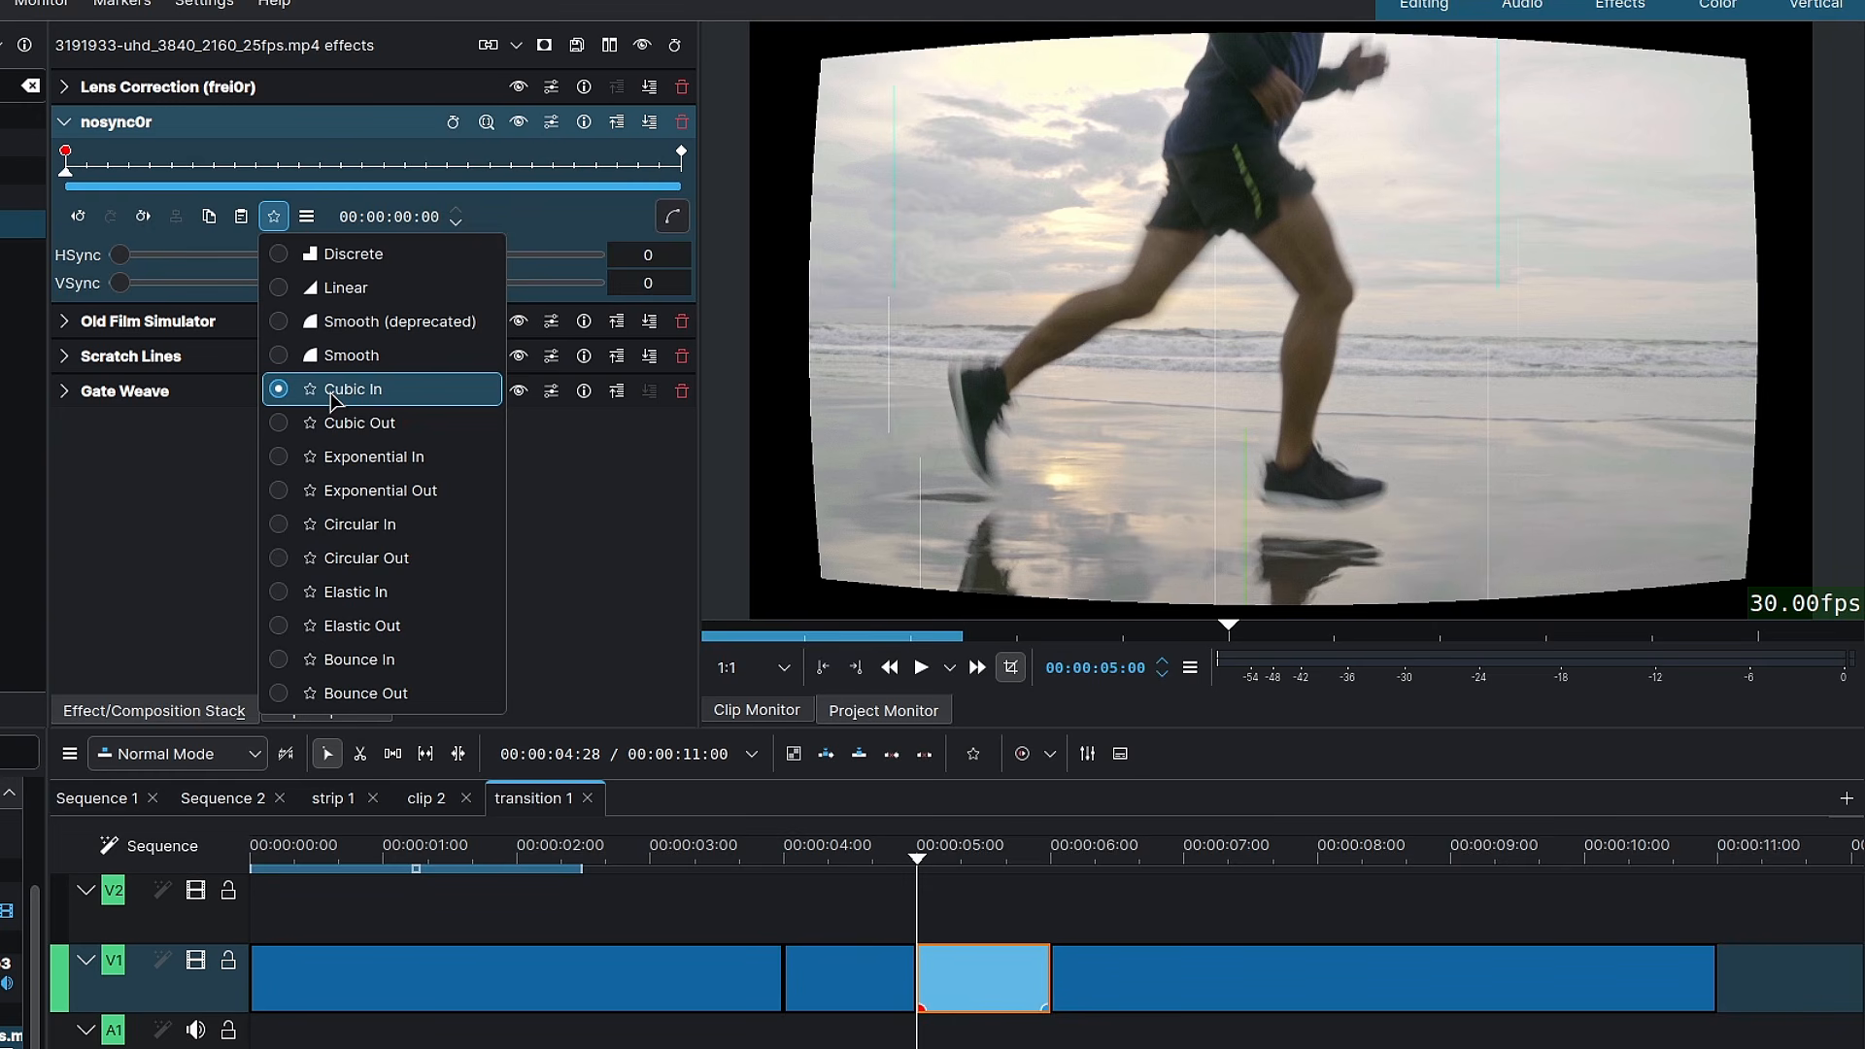
left_click(389, 428)
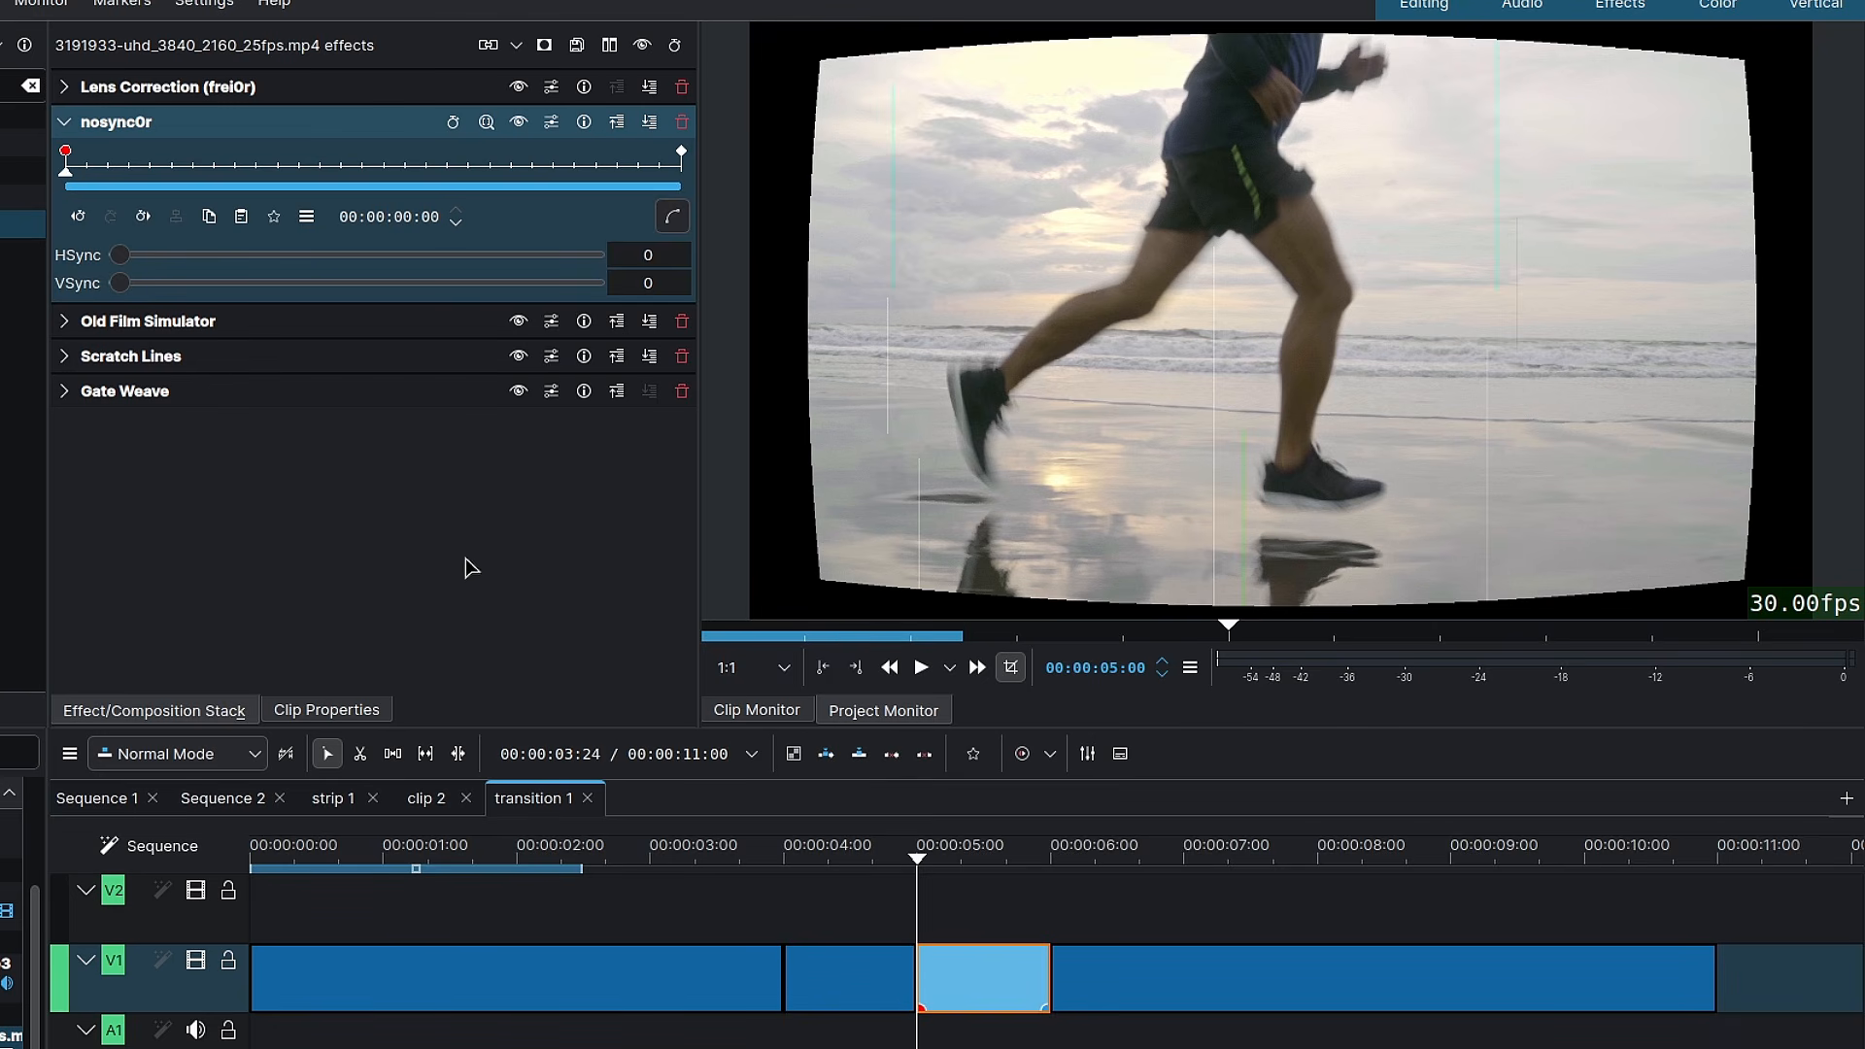
left_click(668, 215)
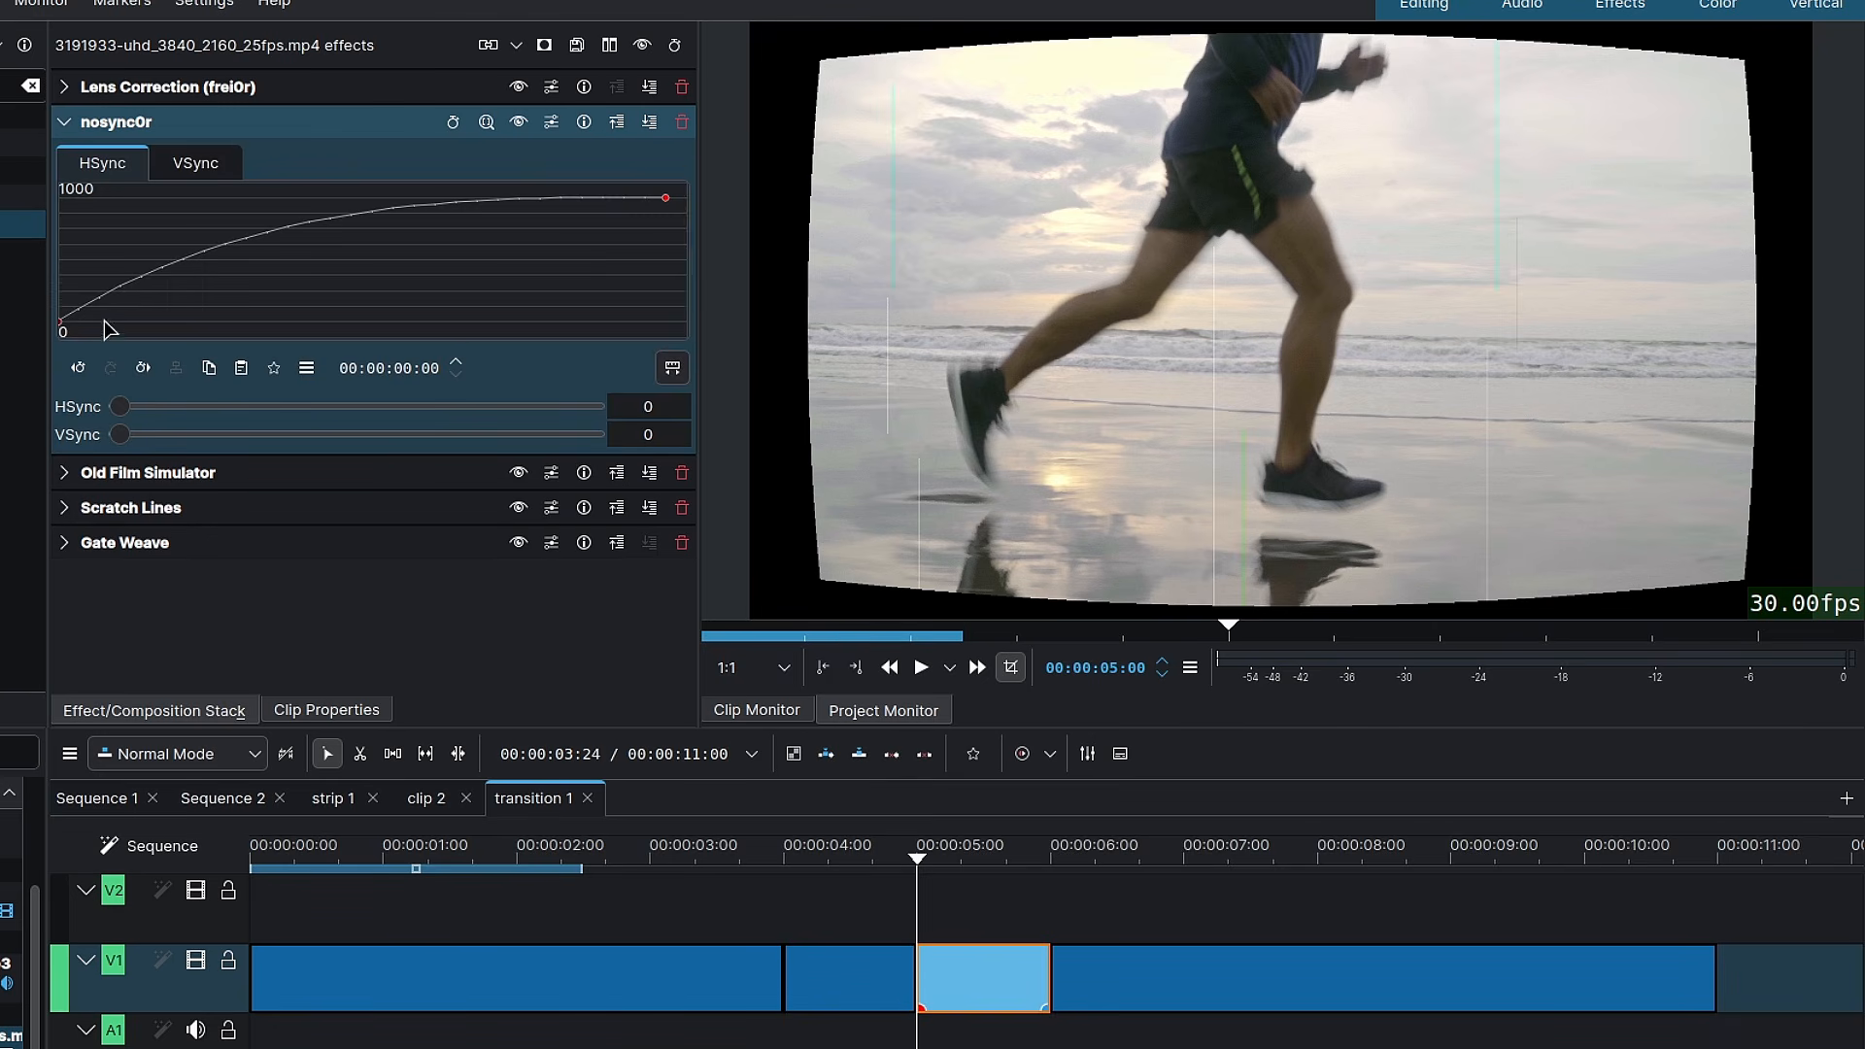
left_click(672, 368)
left_click(64, 121)
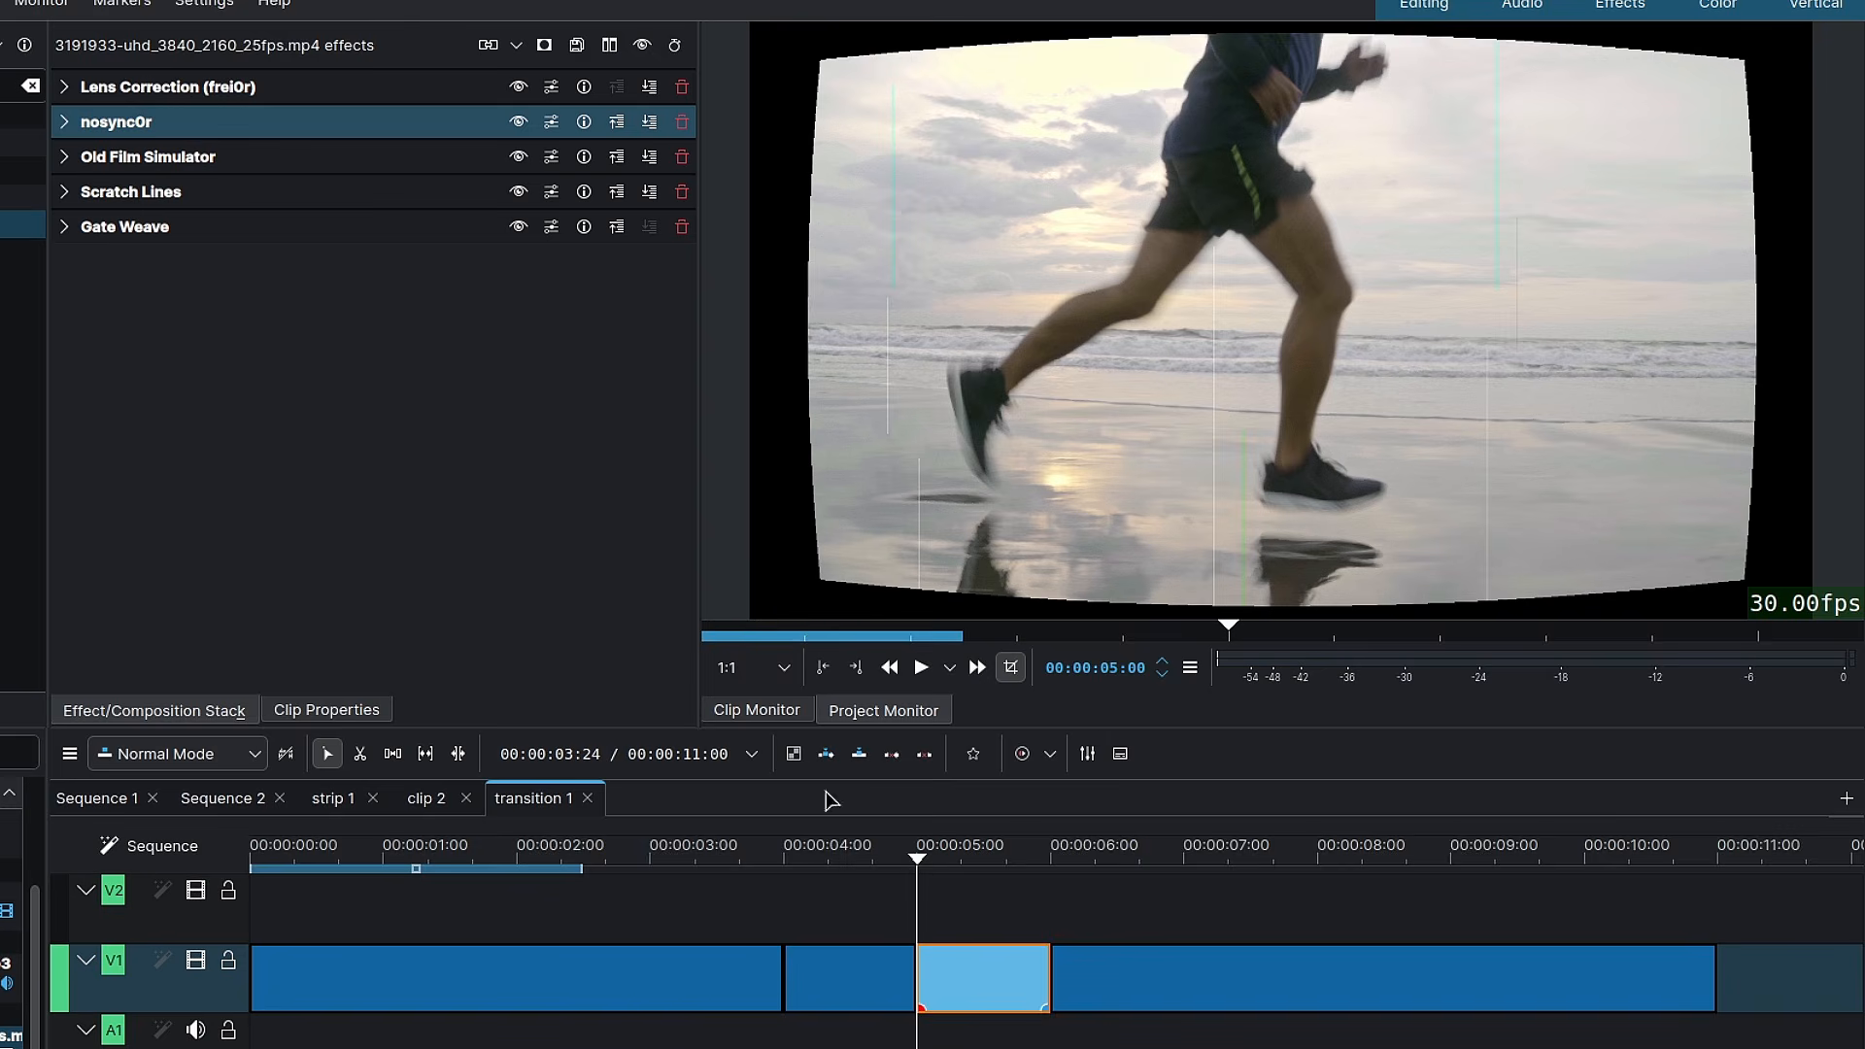
left_click_drag(917, 864, 1070, 889)
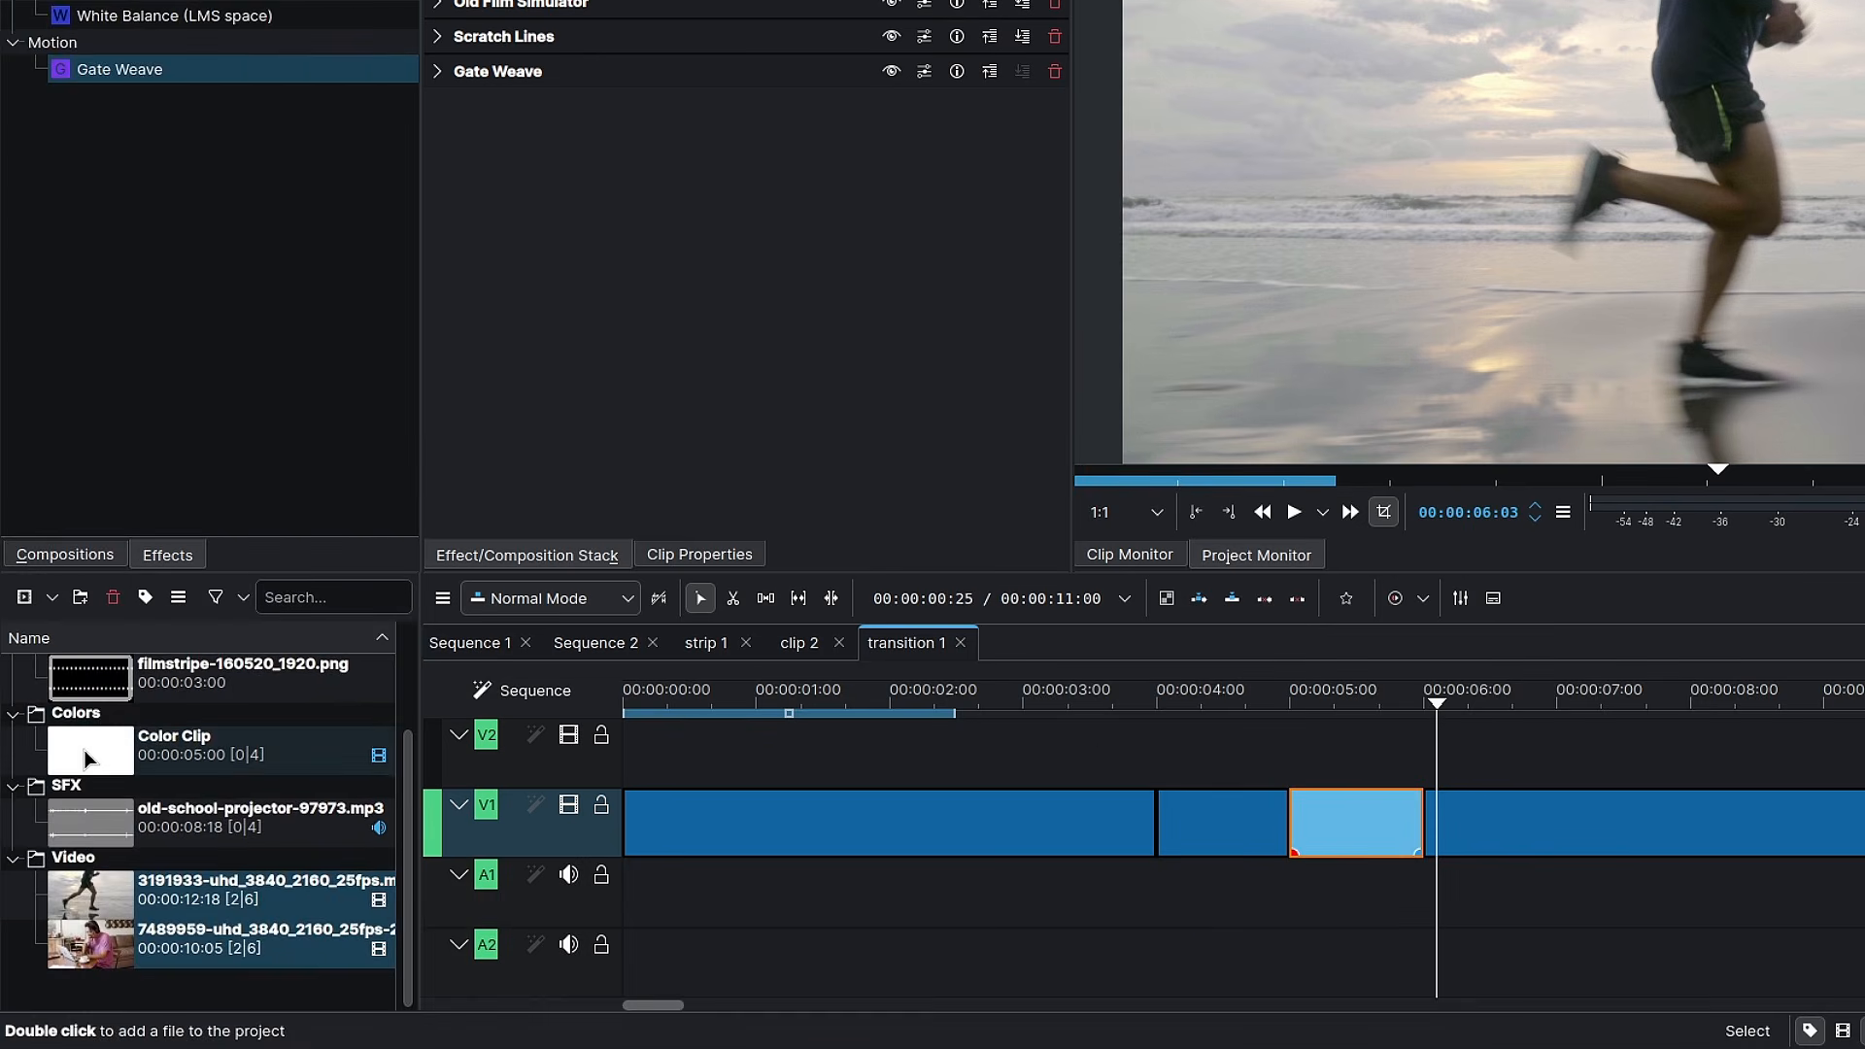
Add the white Color Clip to track V2 starting at 00:00:04:00 and set its duration to five frames
left_click(102, 762)
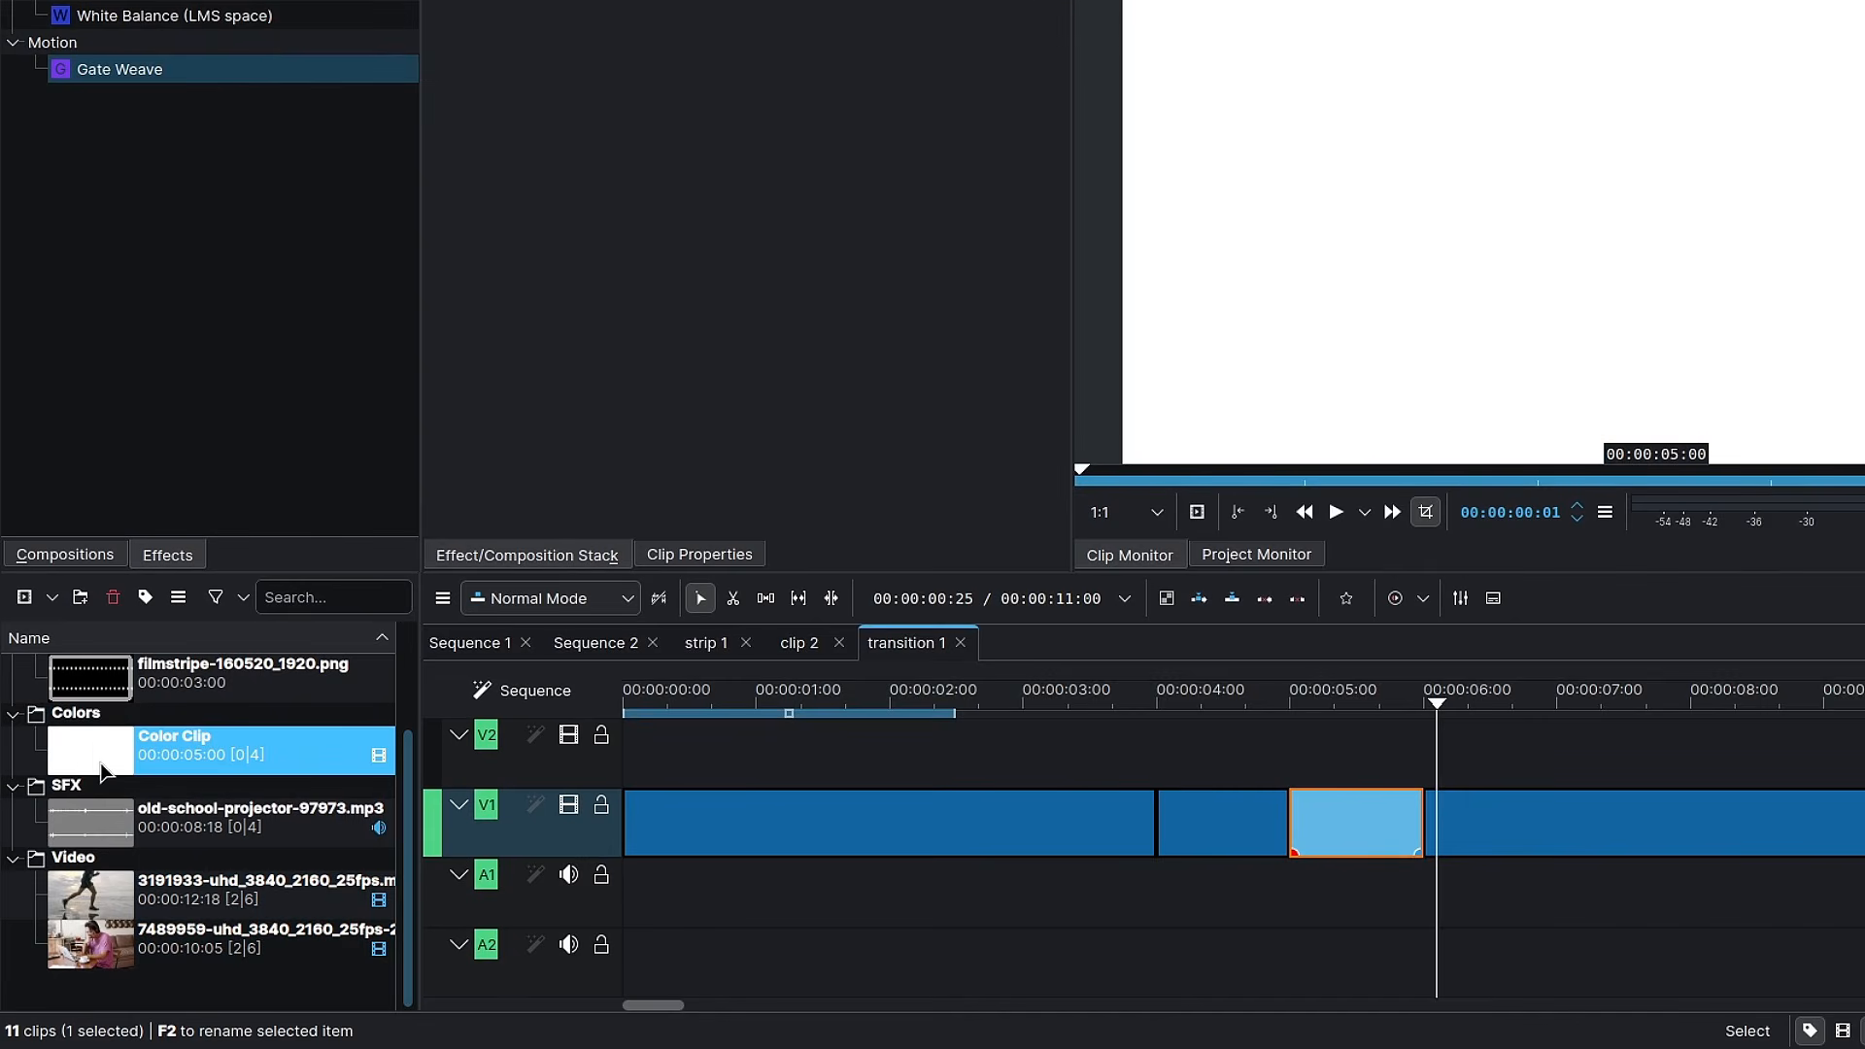
left_click_drag(102, 773, 1694, 752)
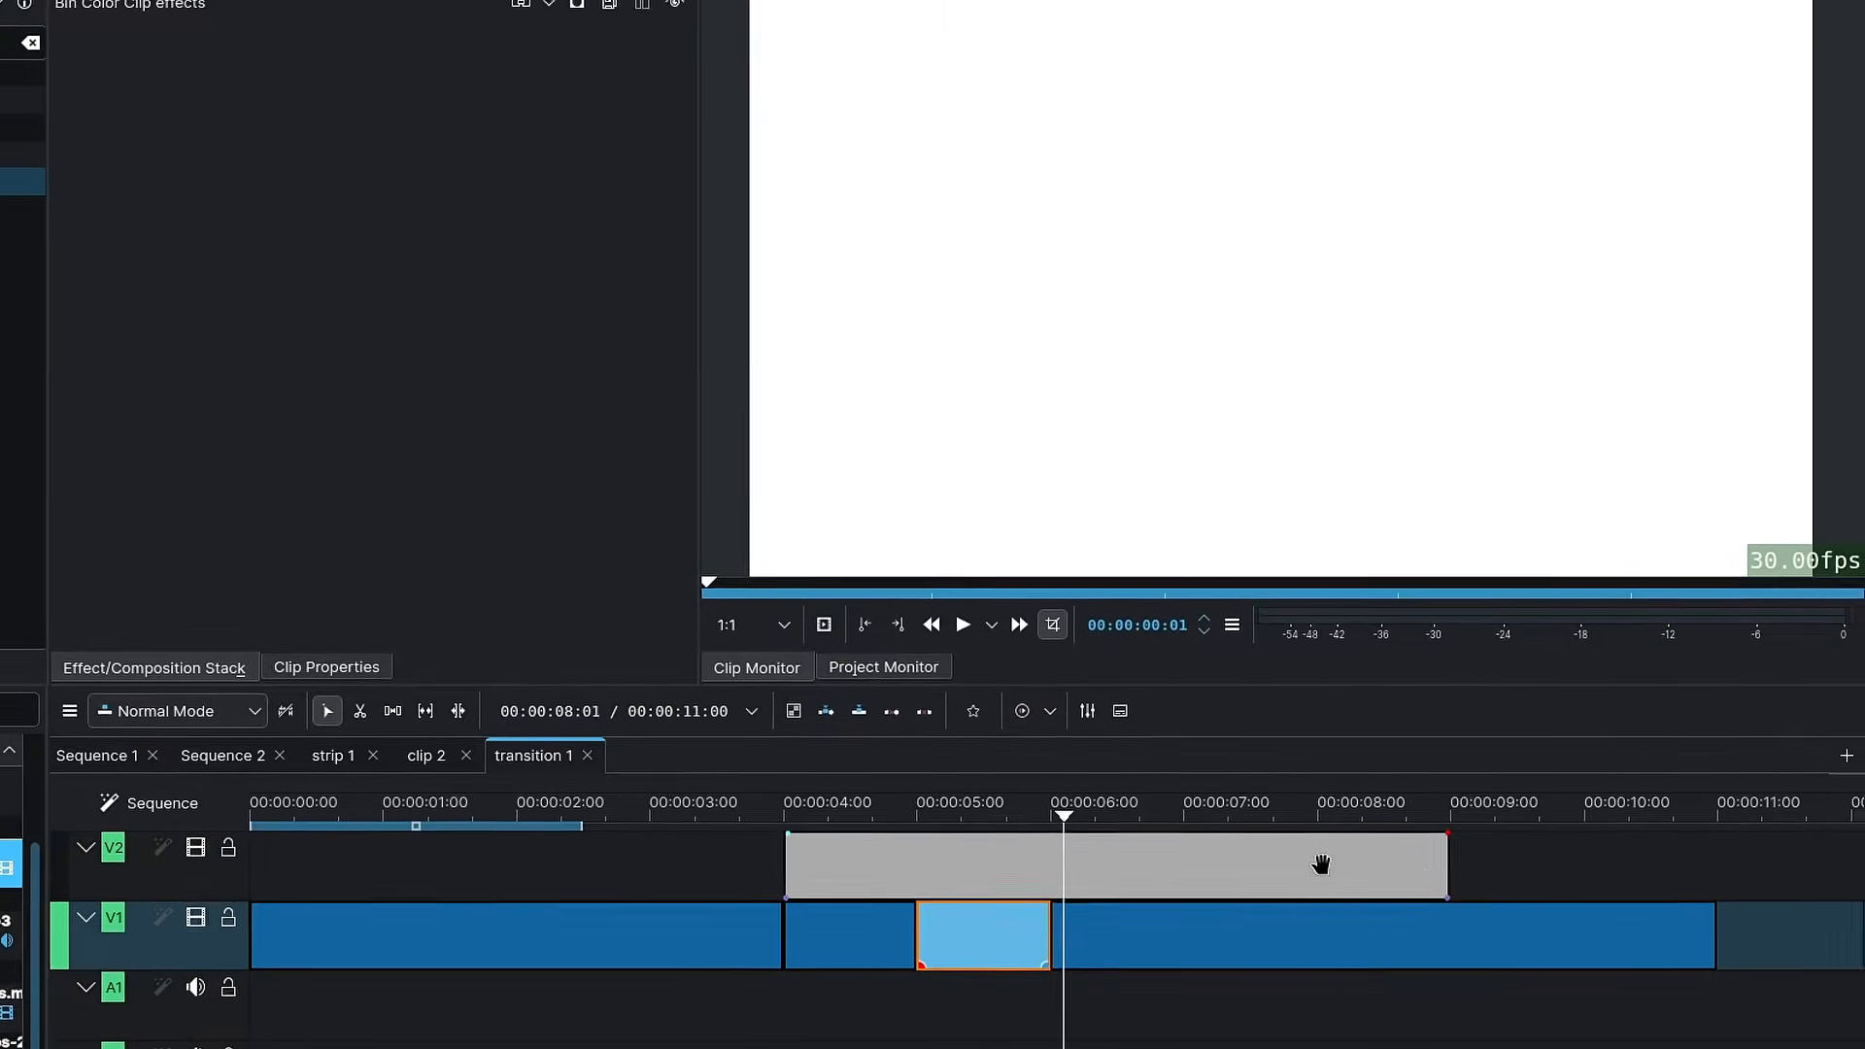
left_click_drag(1322, 865, 1319, 861)
double_click(1319, 862)
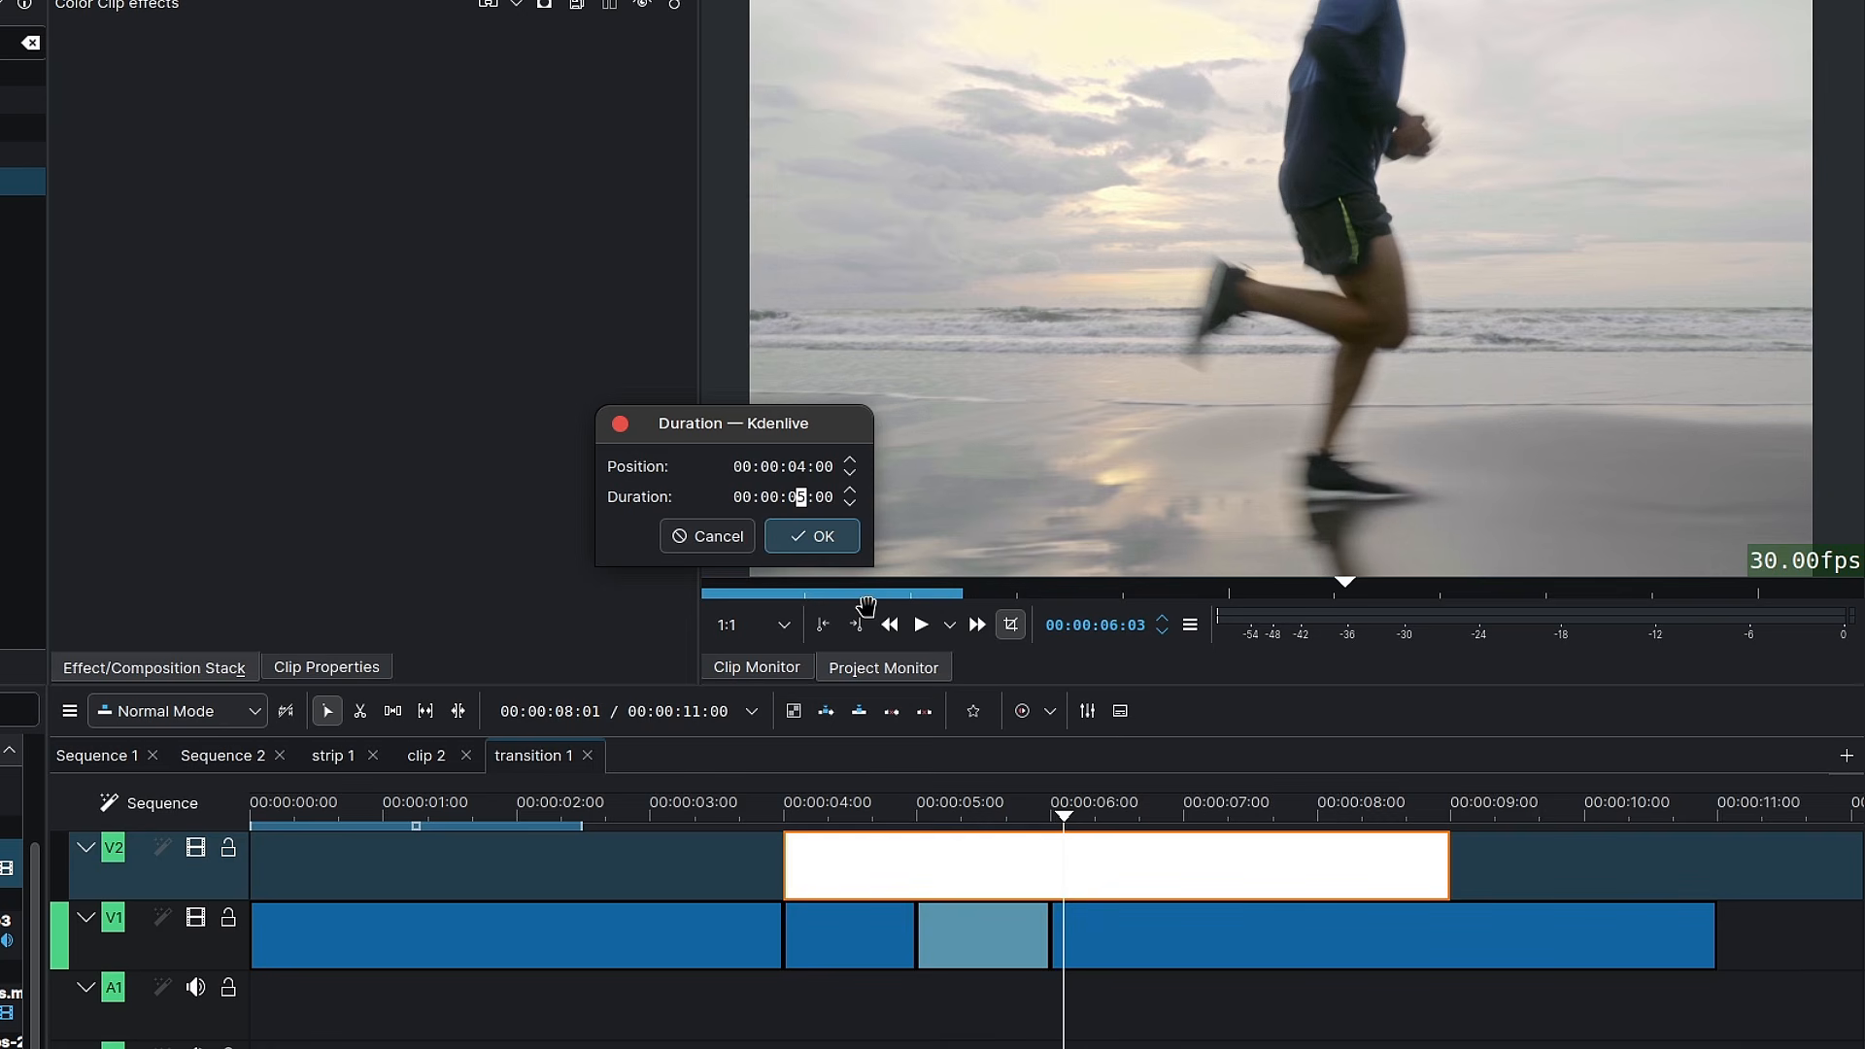
type("00:")
left_click(816, 536)
scroll(801, 891, "up", 3)
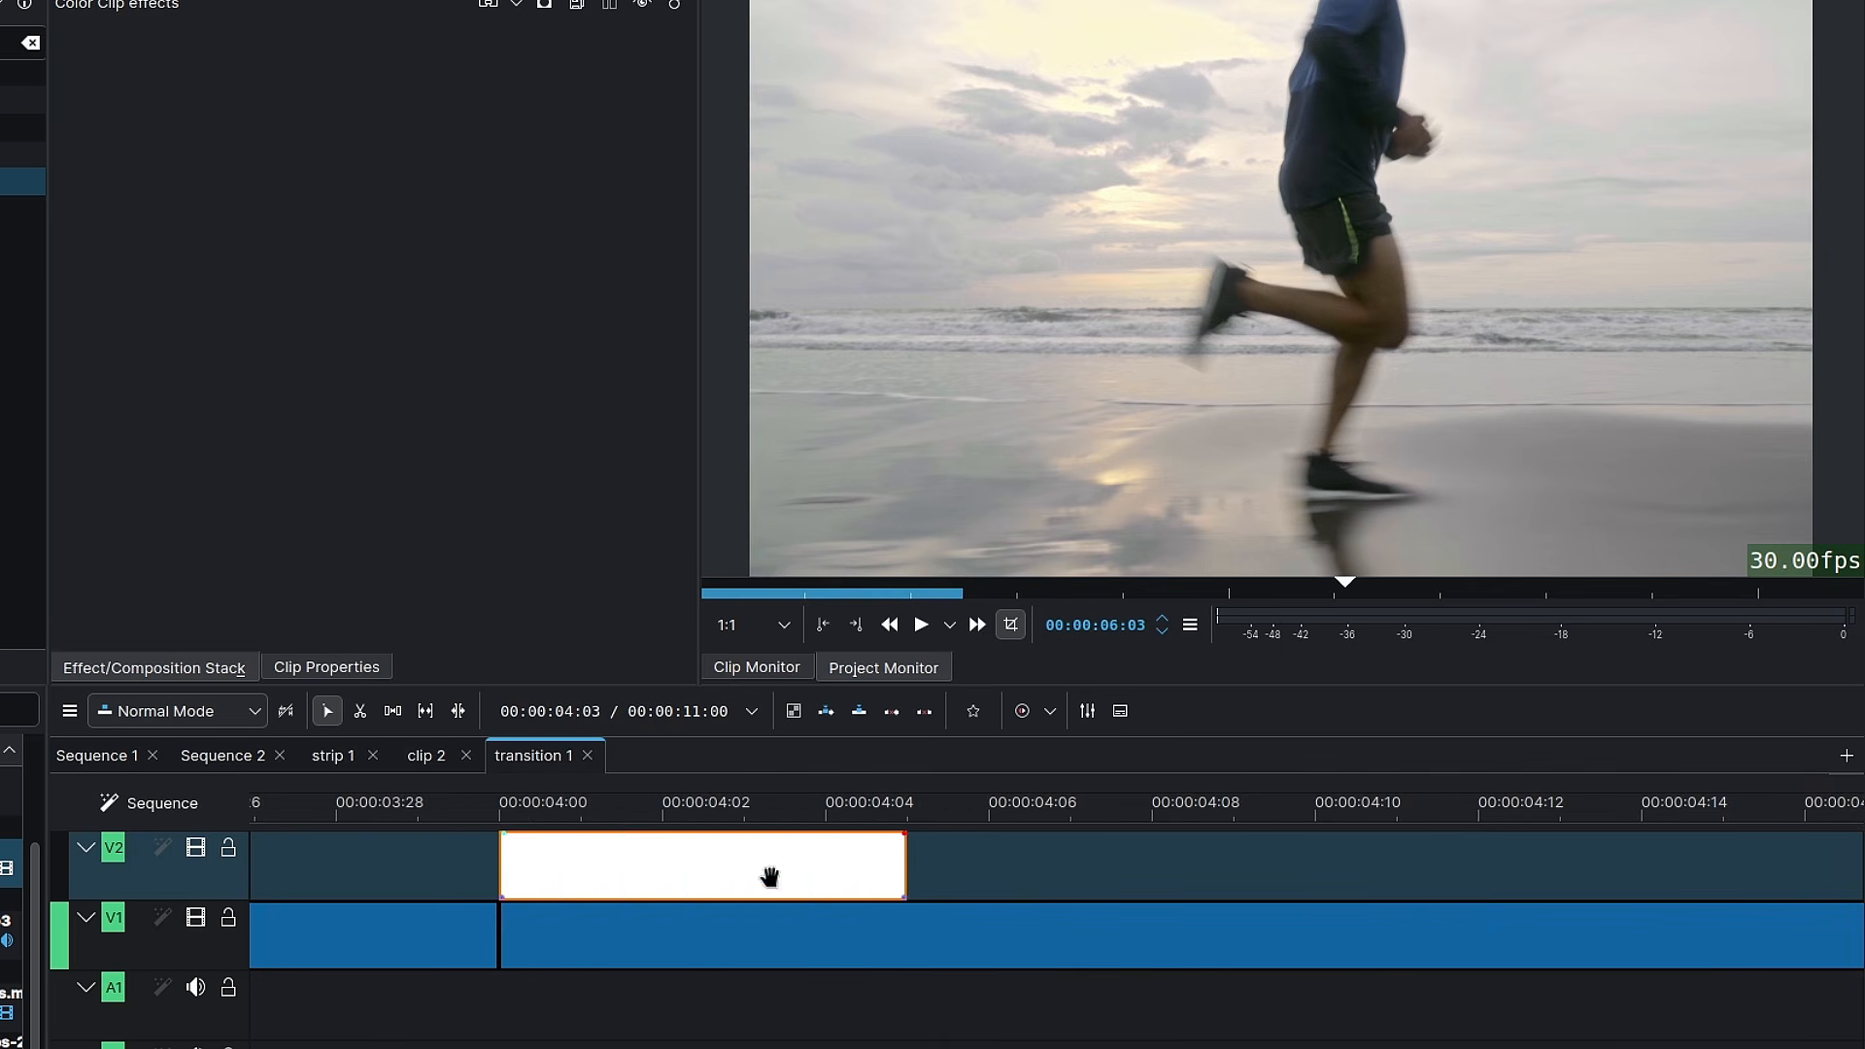
Move the color clip to start at 00:00:03:28 and give it a Transform effect with 0% opacity at its first keyframe
left_click_drag(766, 878, 572, 882)
left_click(510, 884)
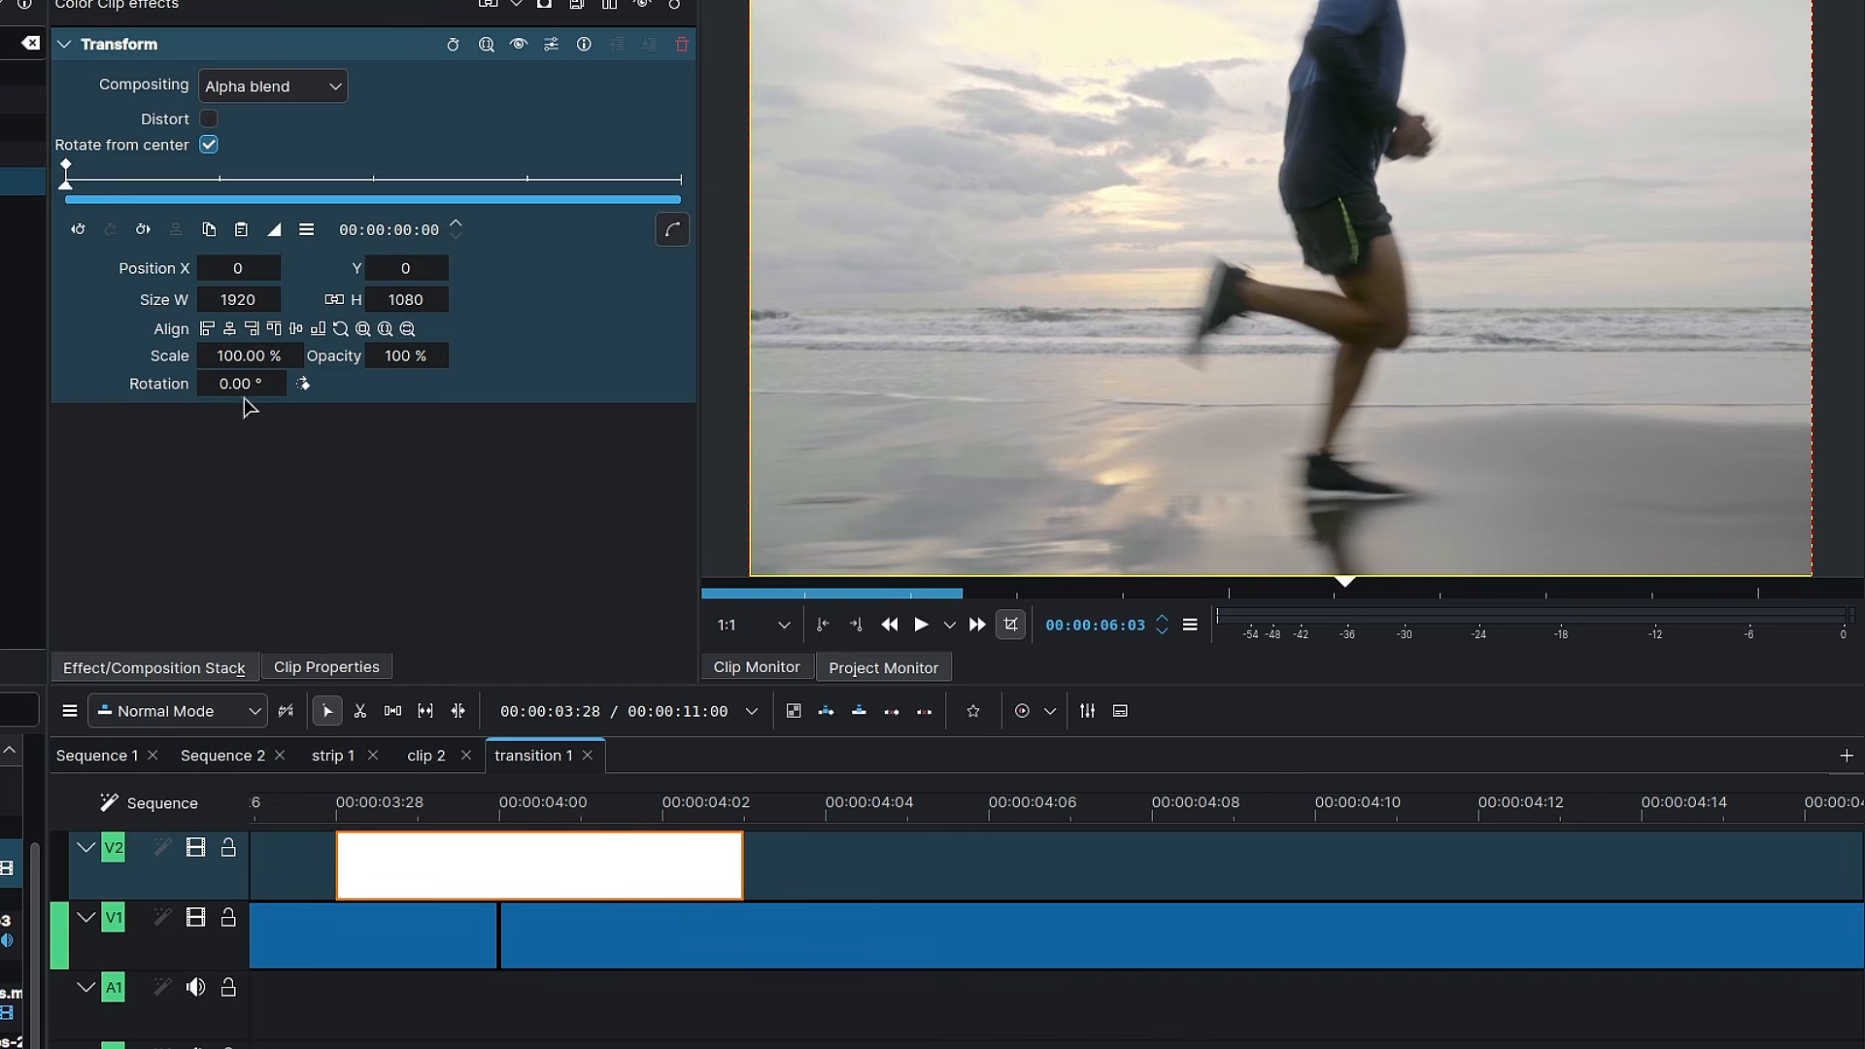
left_click(337, 807)
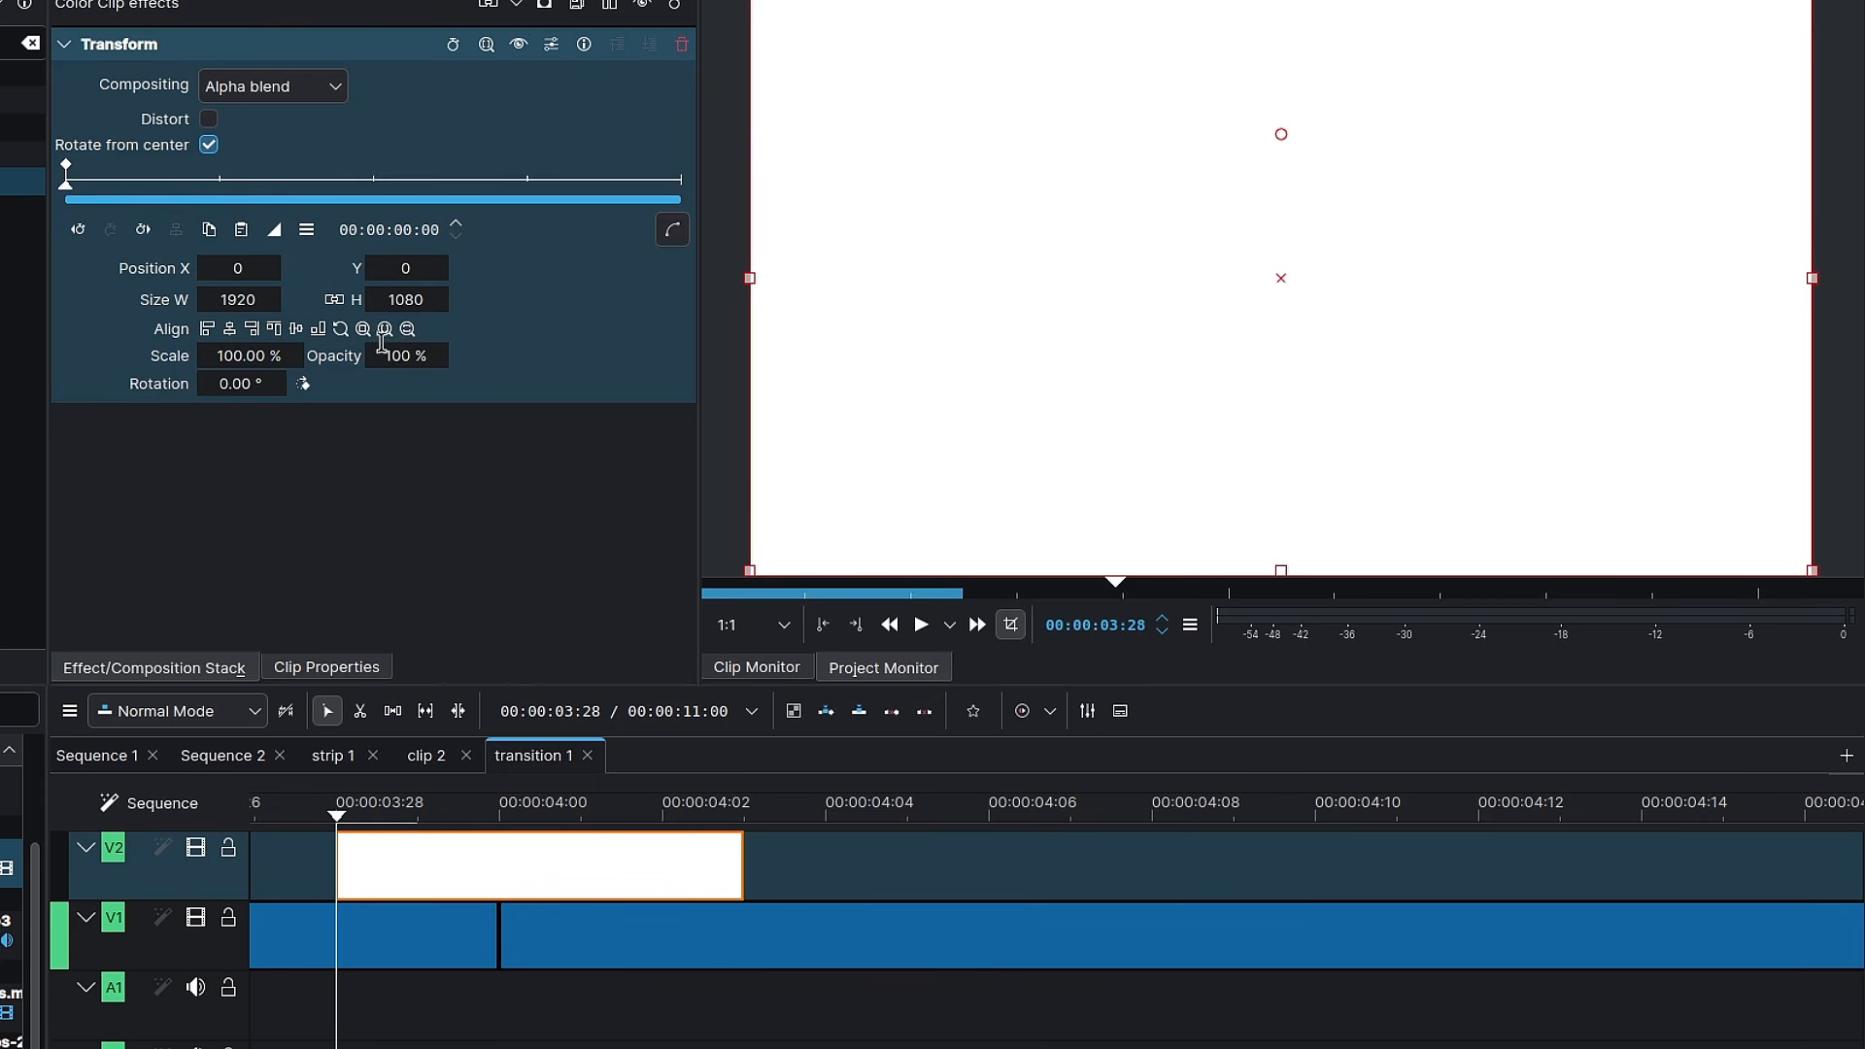
left_click_drag(407, 354, 320, 354)
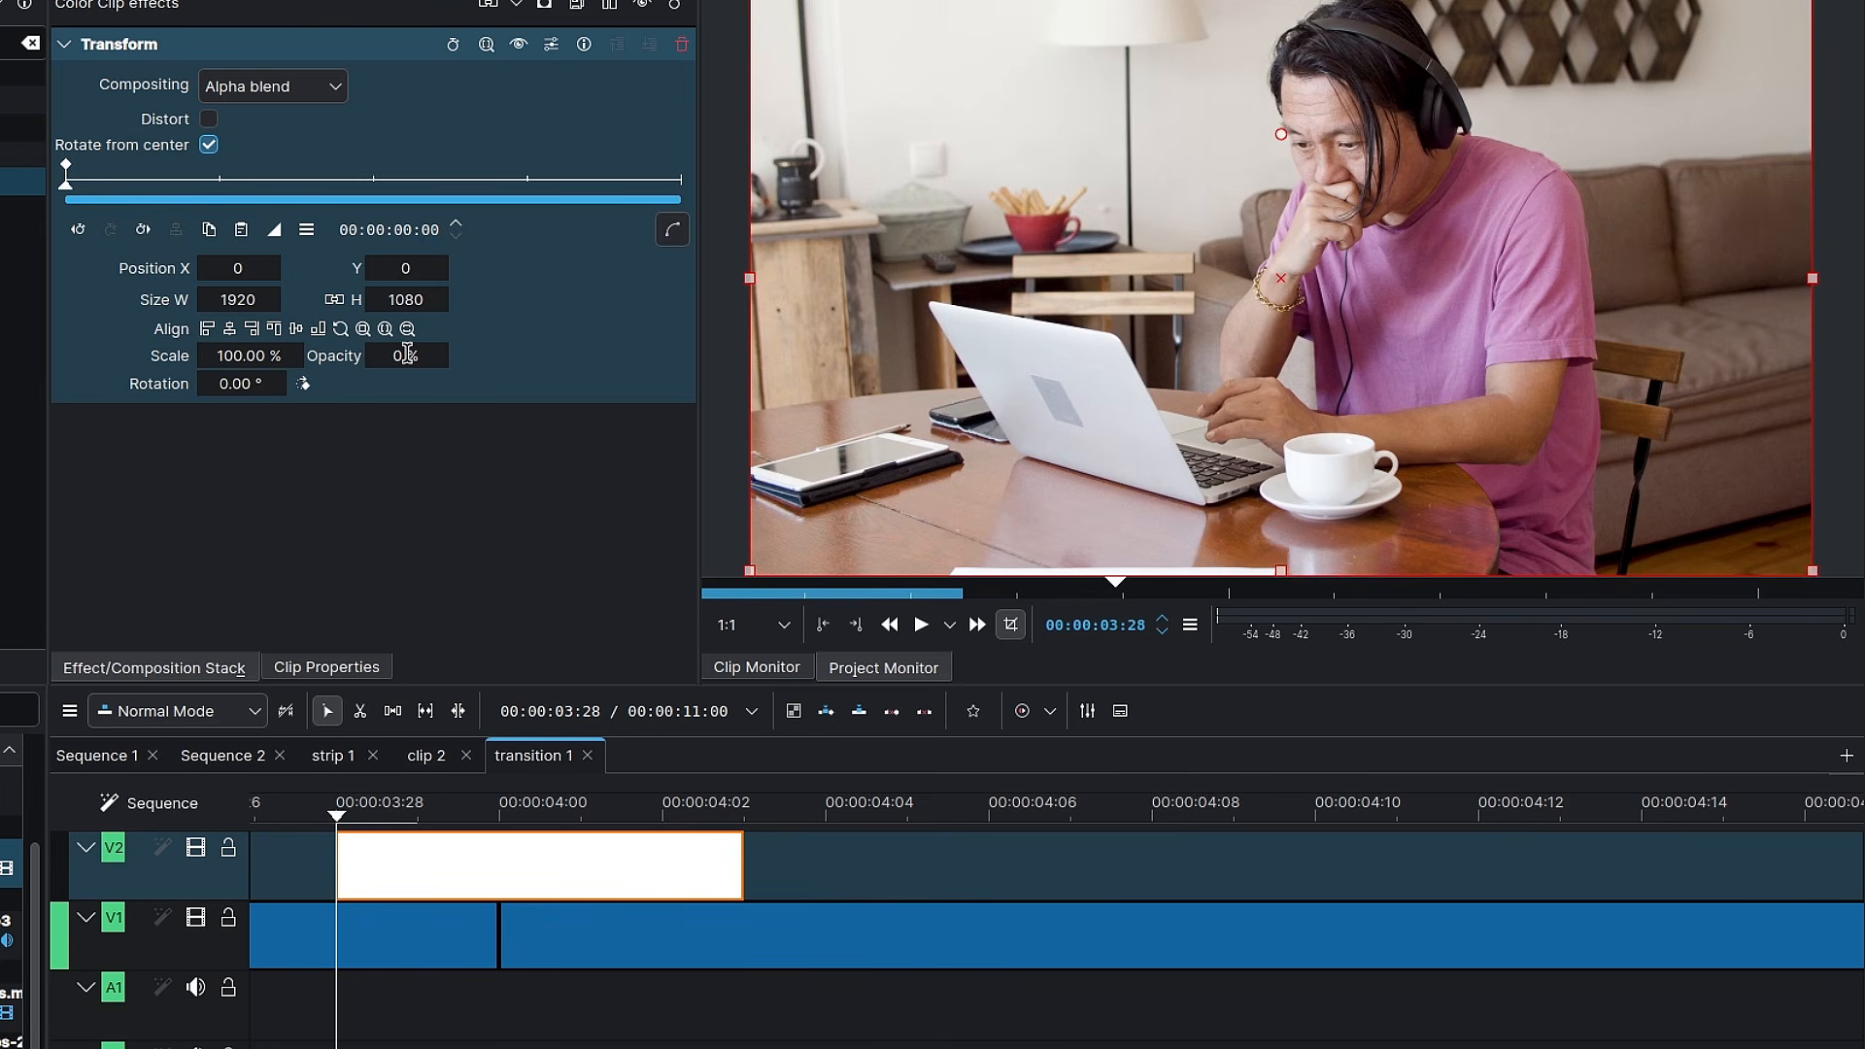
Add Transform keyframes at 00:00:00:02 and 00:00:00:04 of the color clip, setting the middle keyframe's opacity to 100%
key("Right")
key("Right")
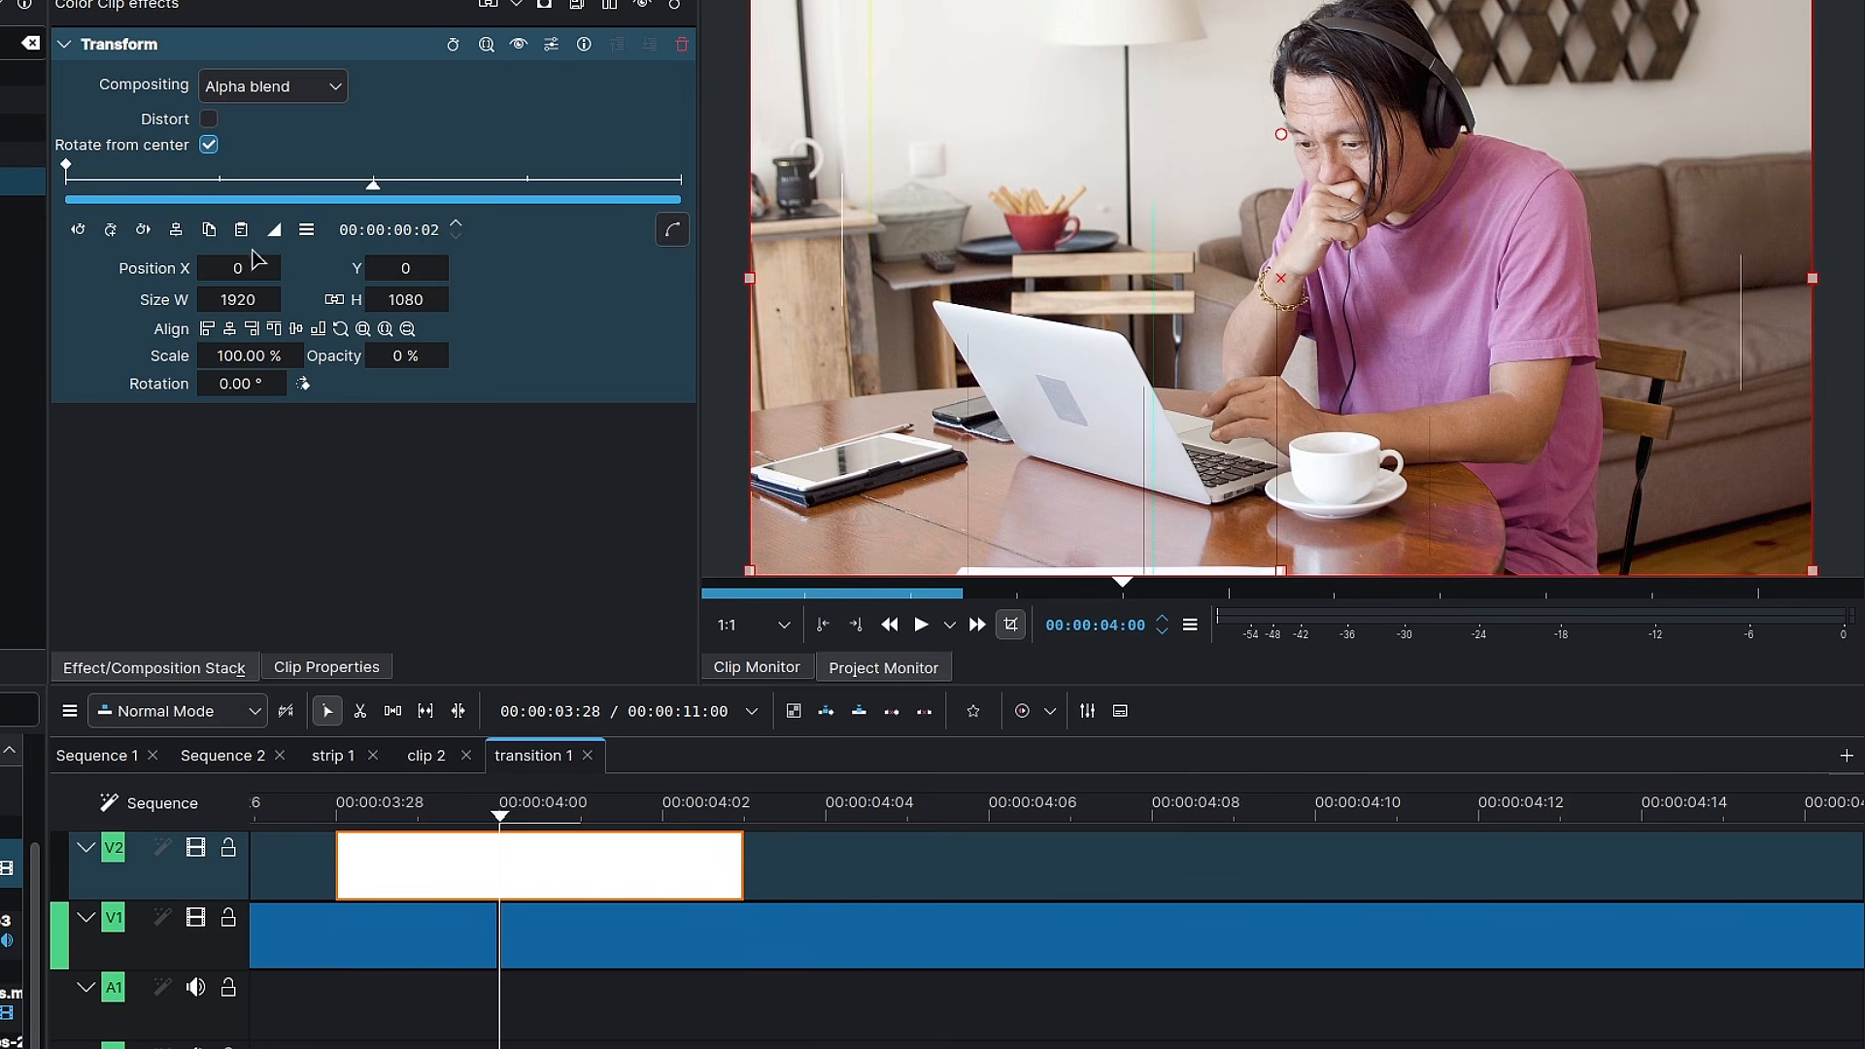
left_click(111, 230)
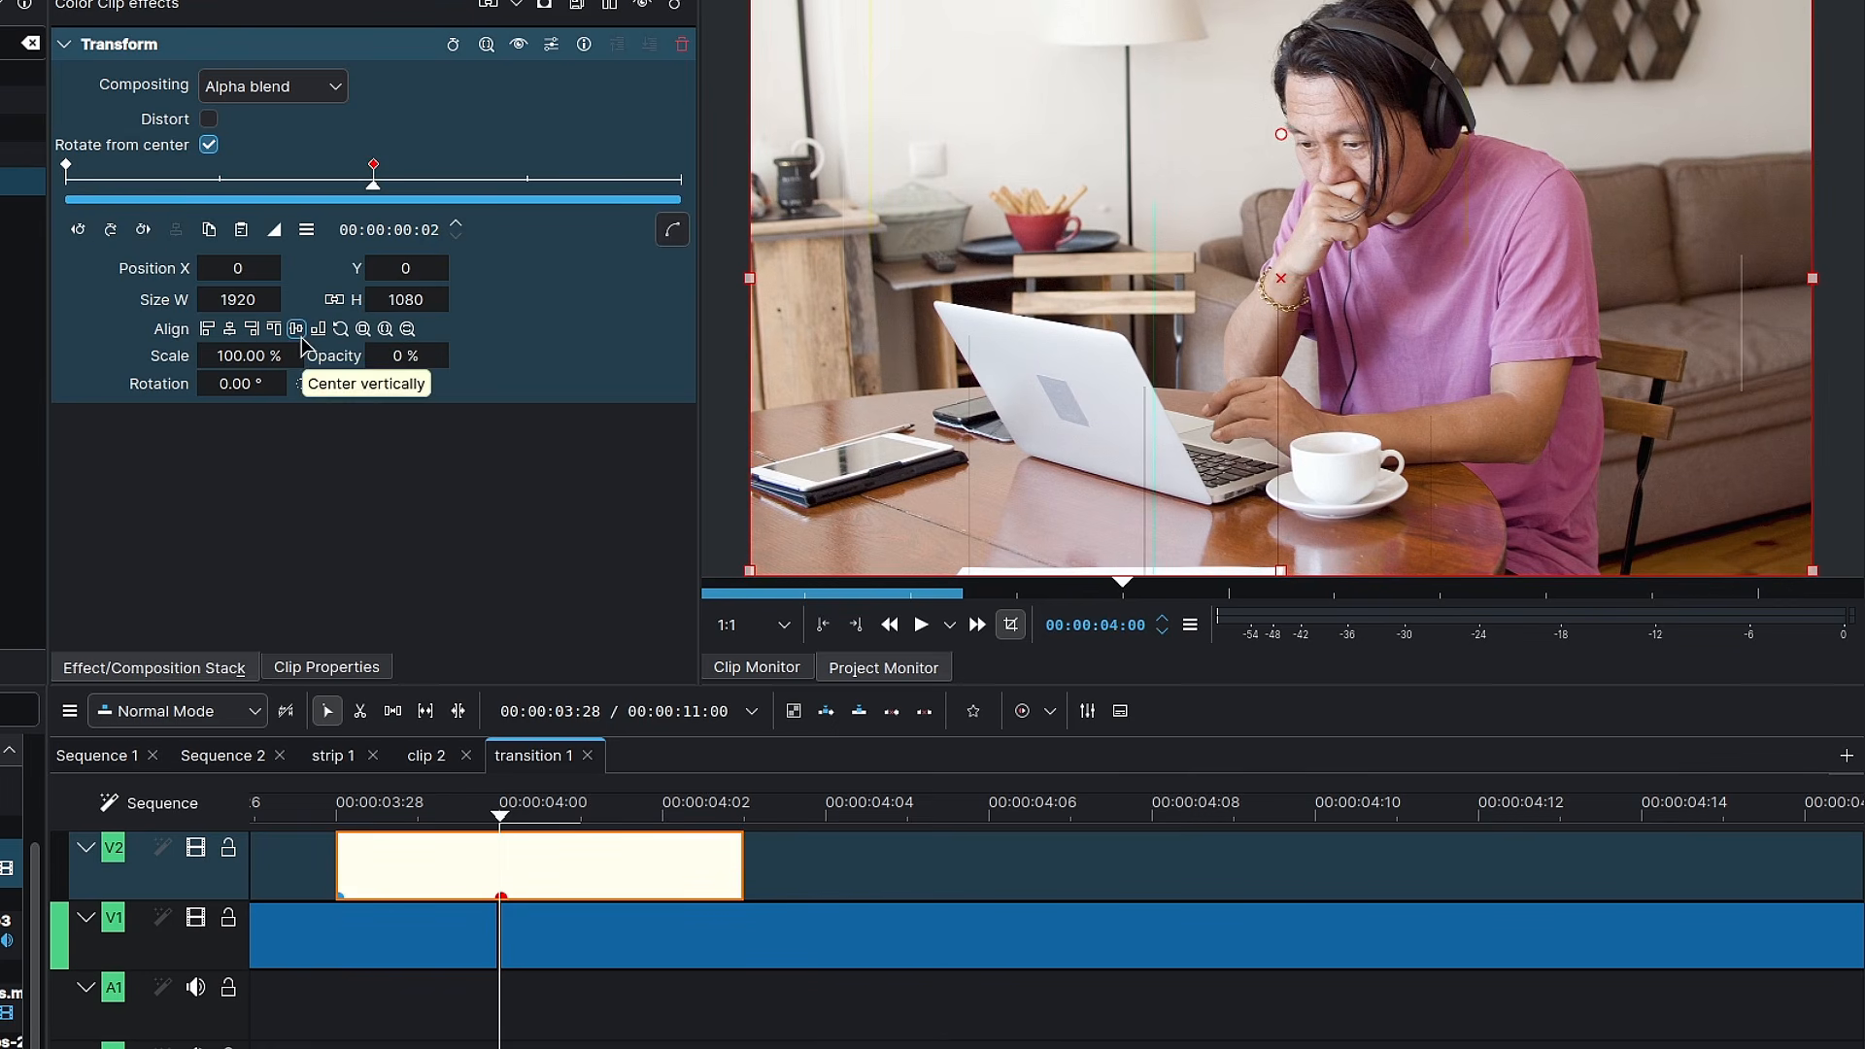
key("Right")
key("Right")
left_click(143, 230)
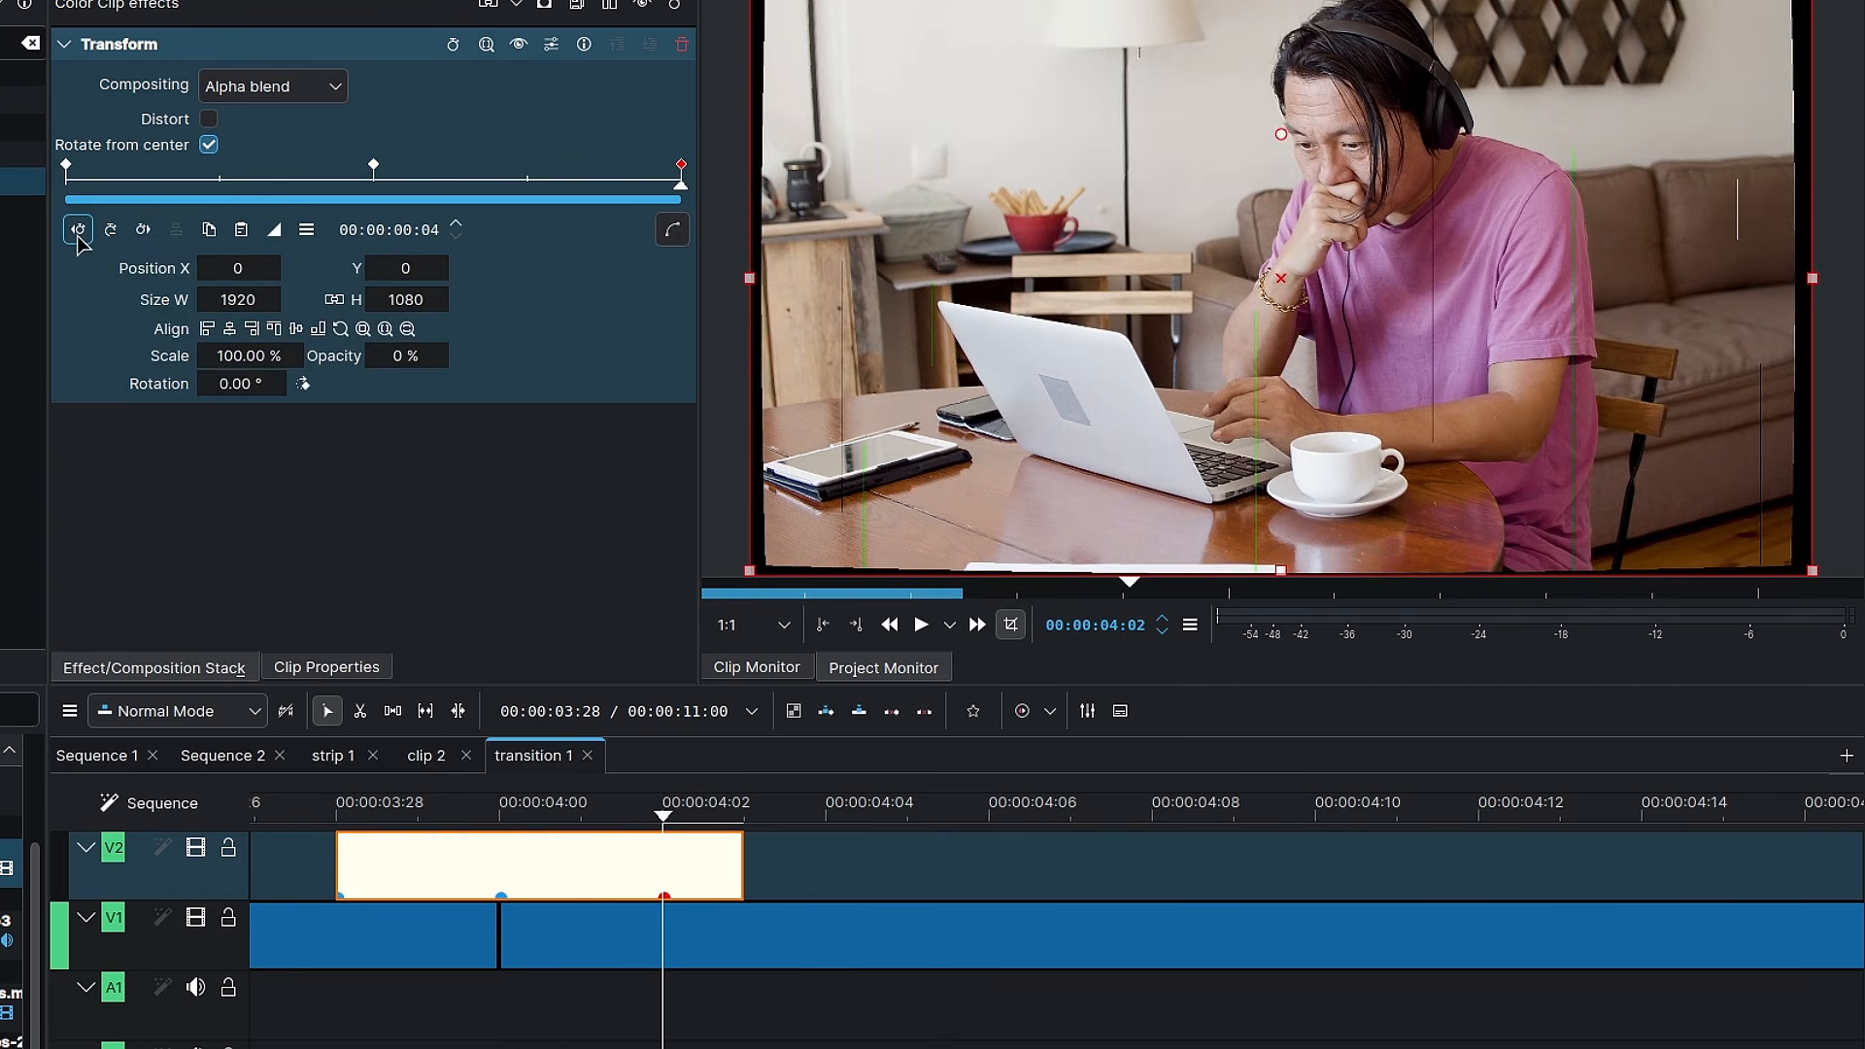
left_click(77, 231)
type("10")
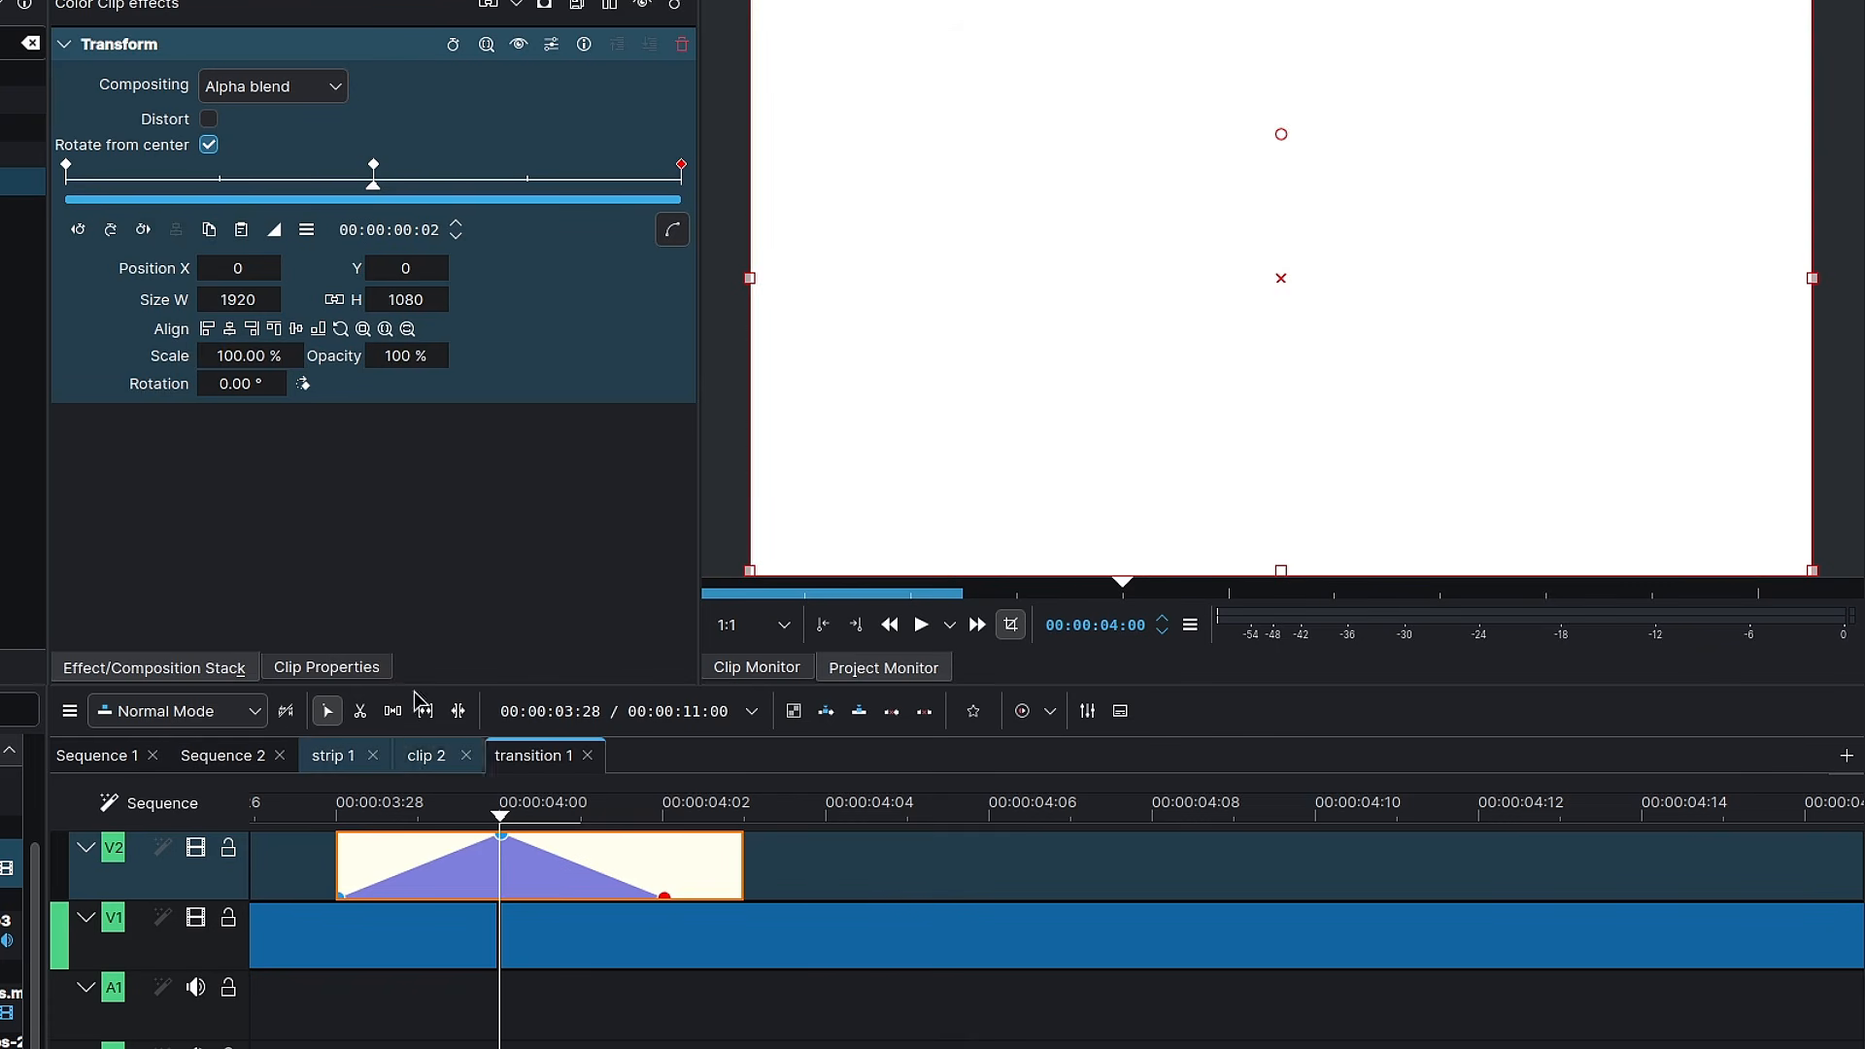
Step frame by frame through the white flash around the cut at 00:00:04:00 to examine its timing
left_click(353, 821)
key("Right")
key("Right")
key("Right")
key("Right")
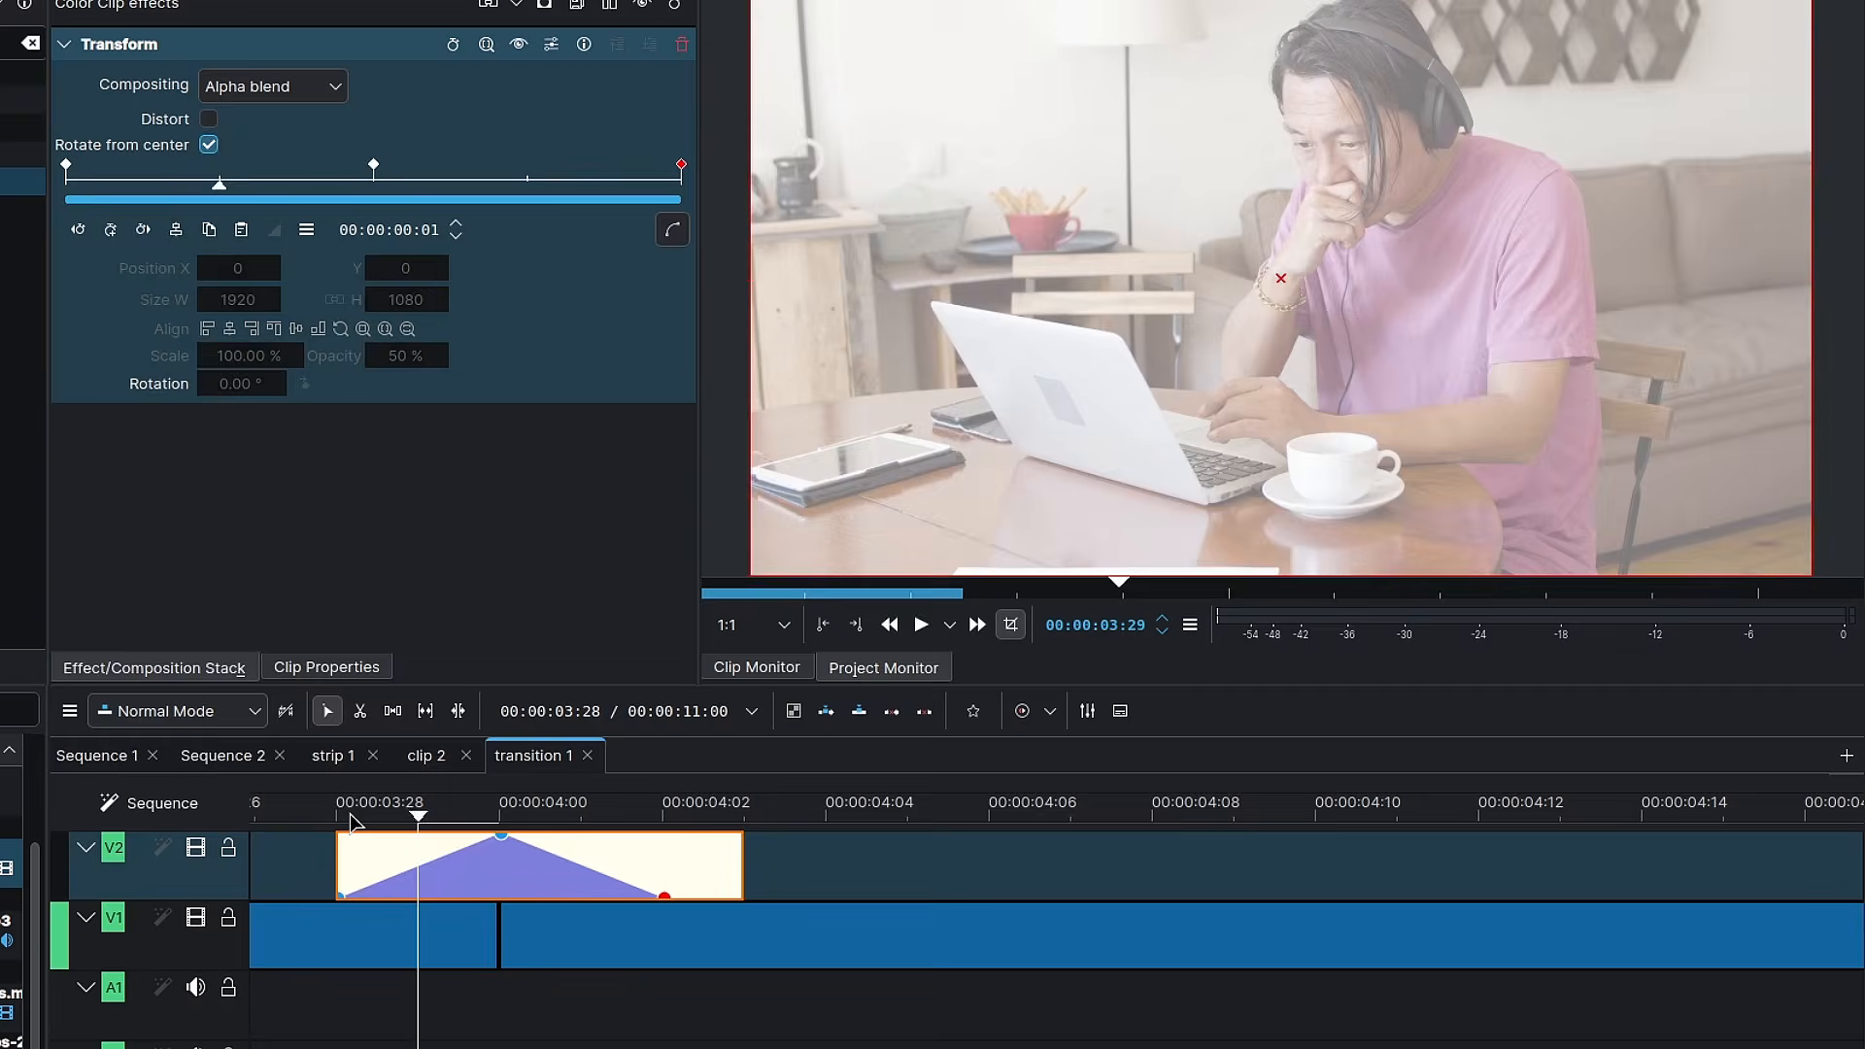
key("Right")
key("Right")
key("Right")
key("Right")
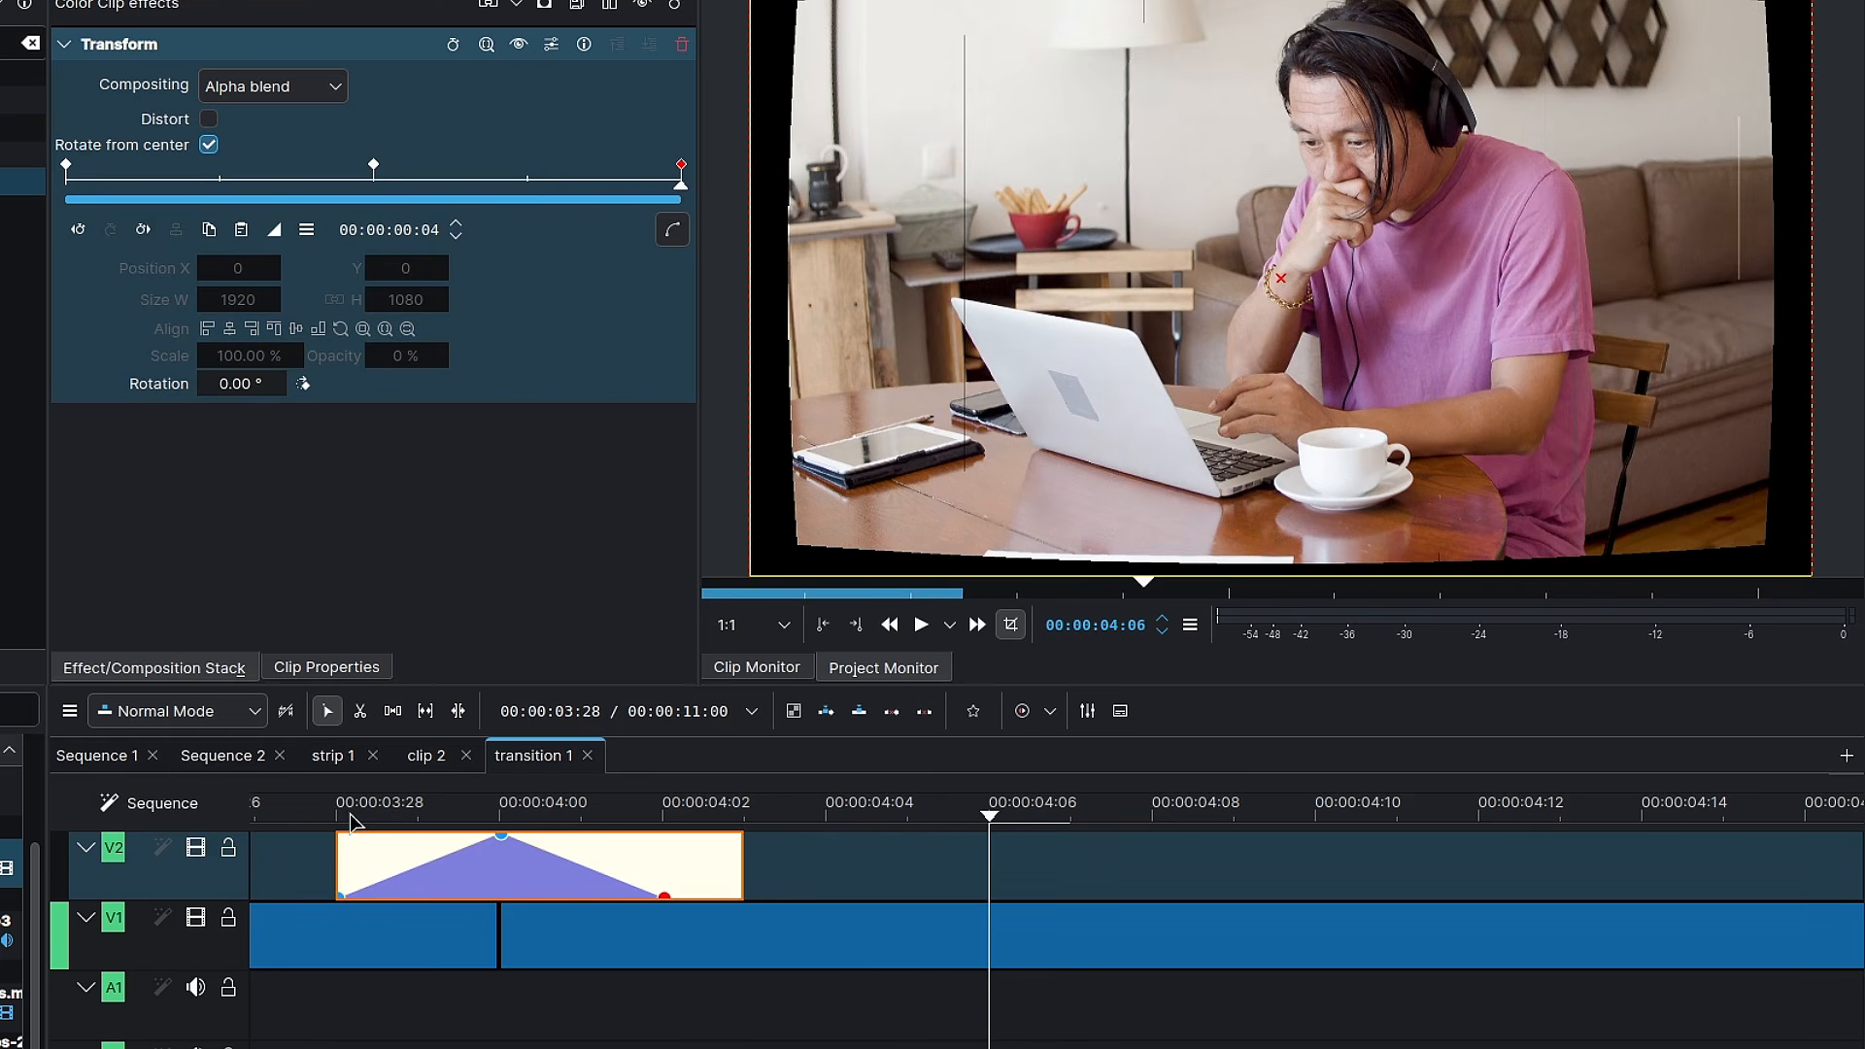
left_click_drag(499, 816, 830, 851)
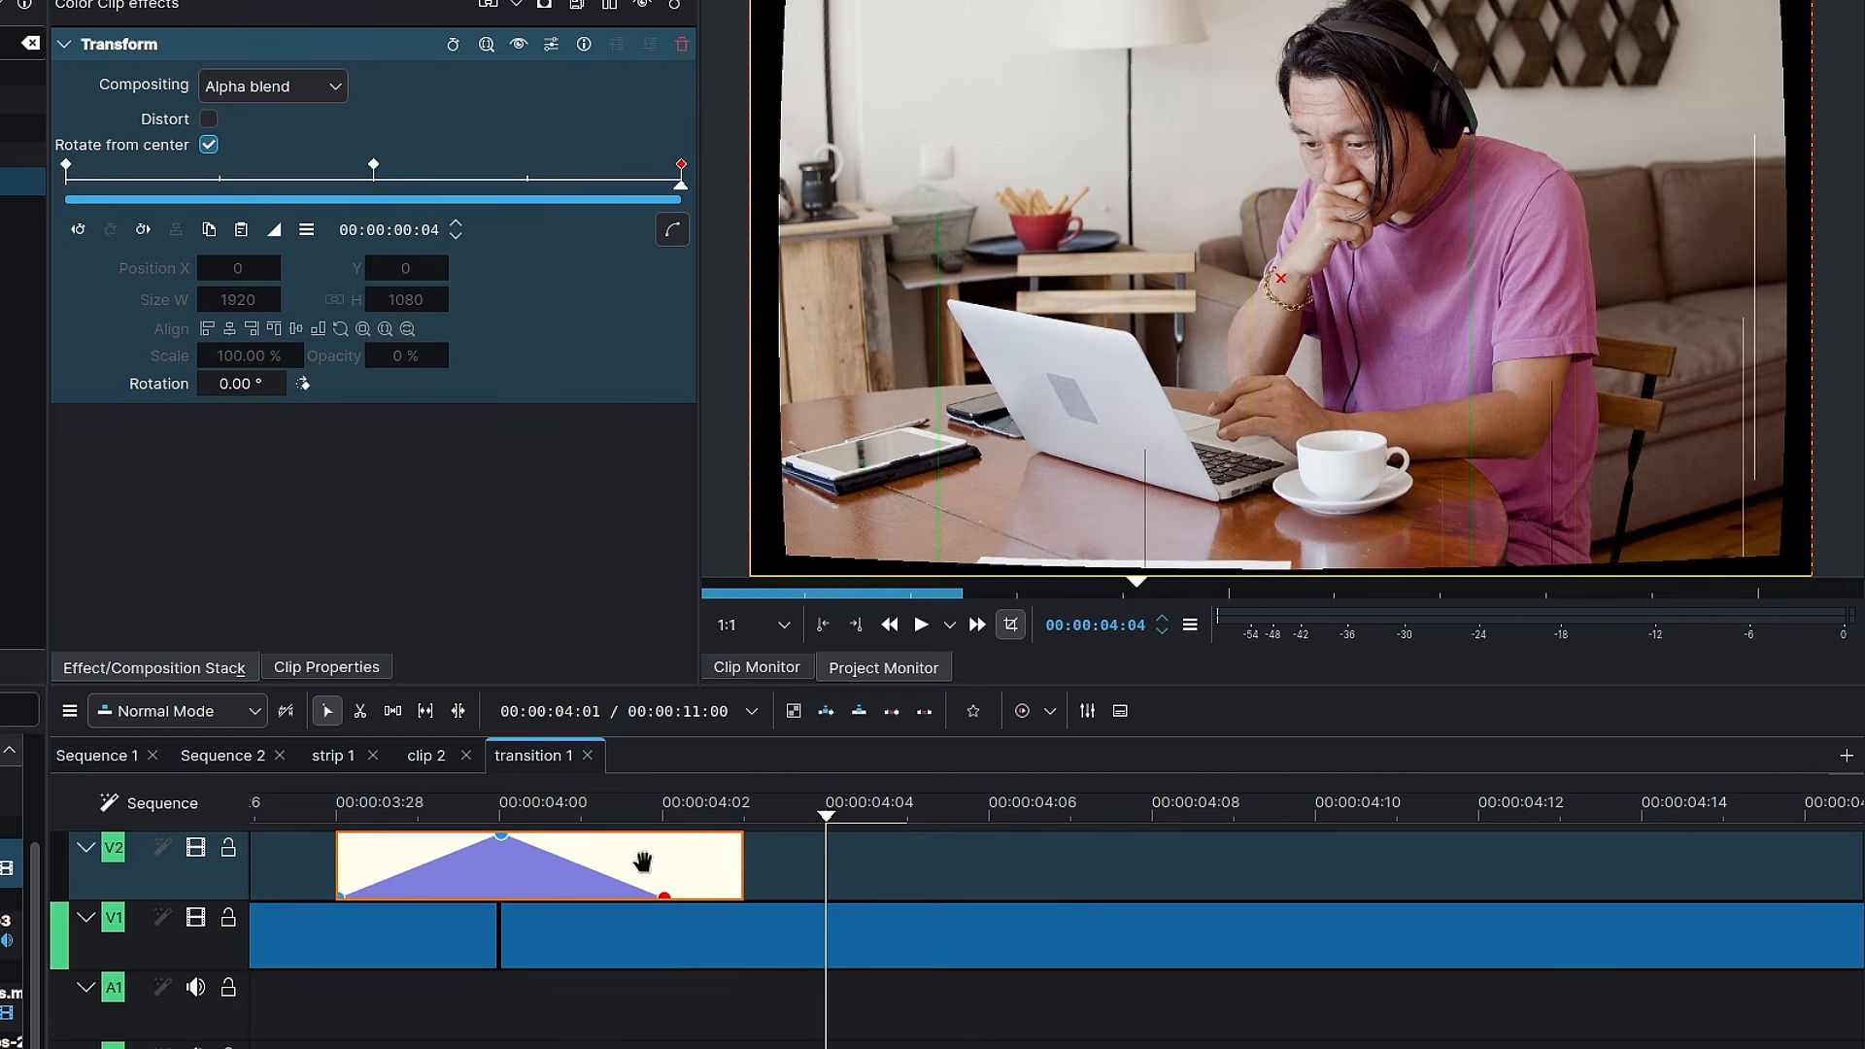
Move the color clip one frame later, starting at 00:00:03:29, and scrub through the flash to check it
left_click_drag(643, 861, 692, 861)
left_click(501, 814)
left_click(563, 816)
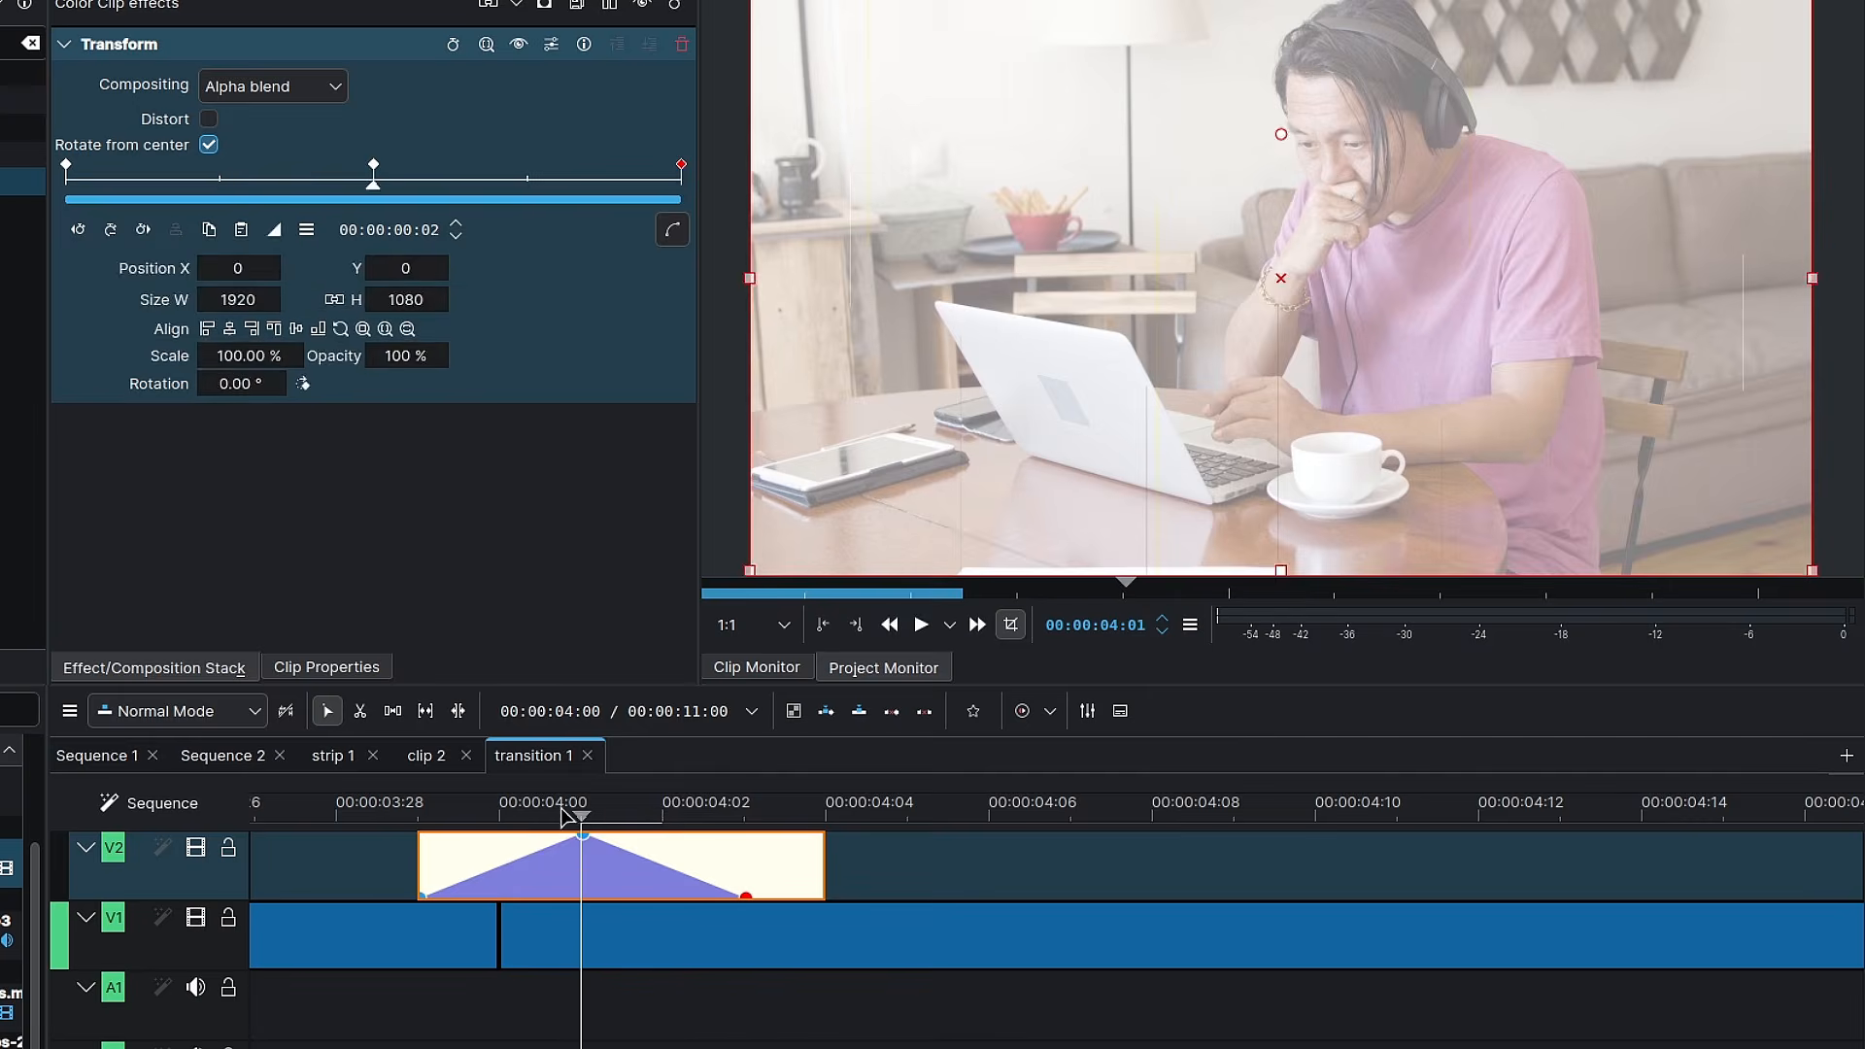
left_click_drag(563, 816, 798, 821)
Paste a copy of the flash color clip on V2 at 00:00:05:28, near the end of the running segment
scroll(874, 883, "down", 3)
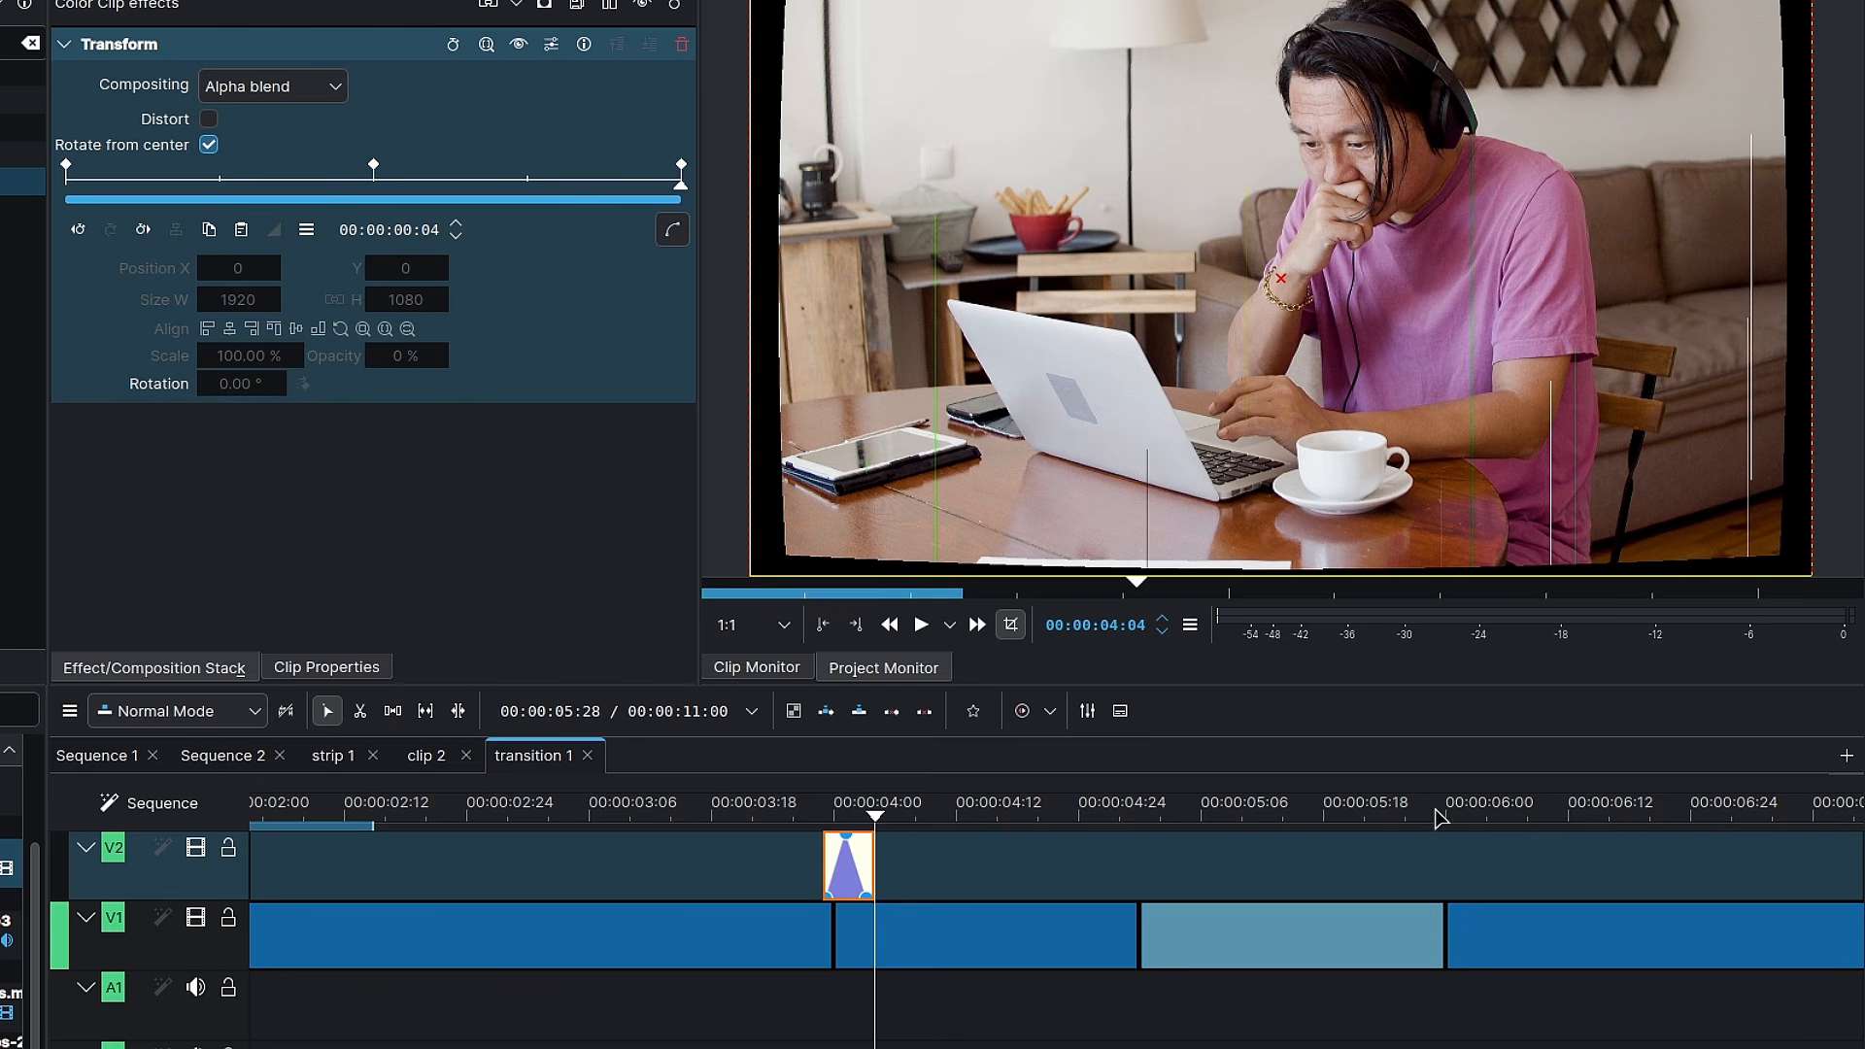
left_click_drag(1440, 819, 1434, 819)
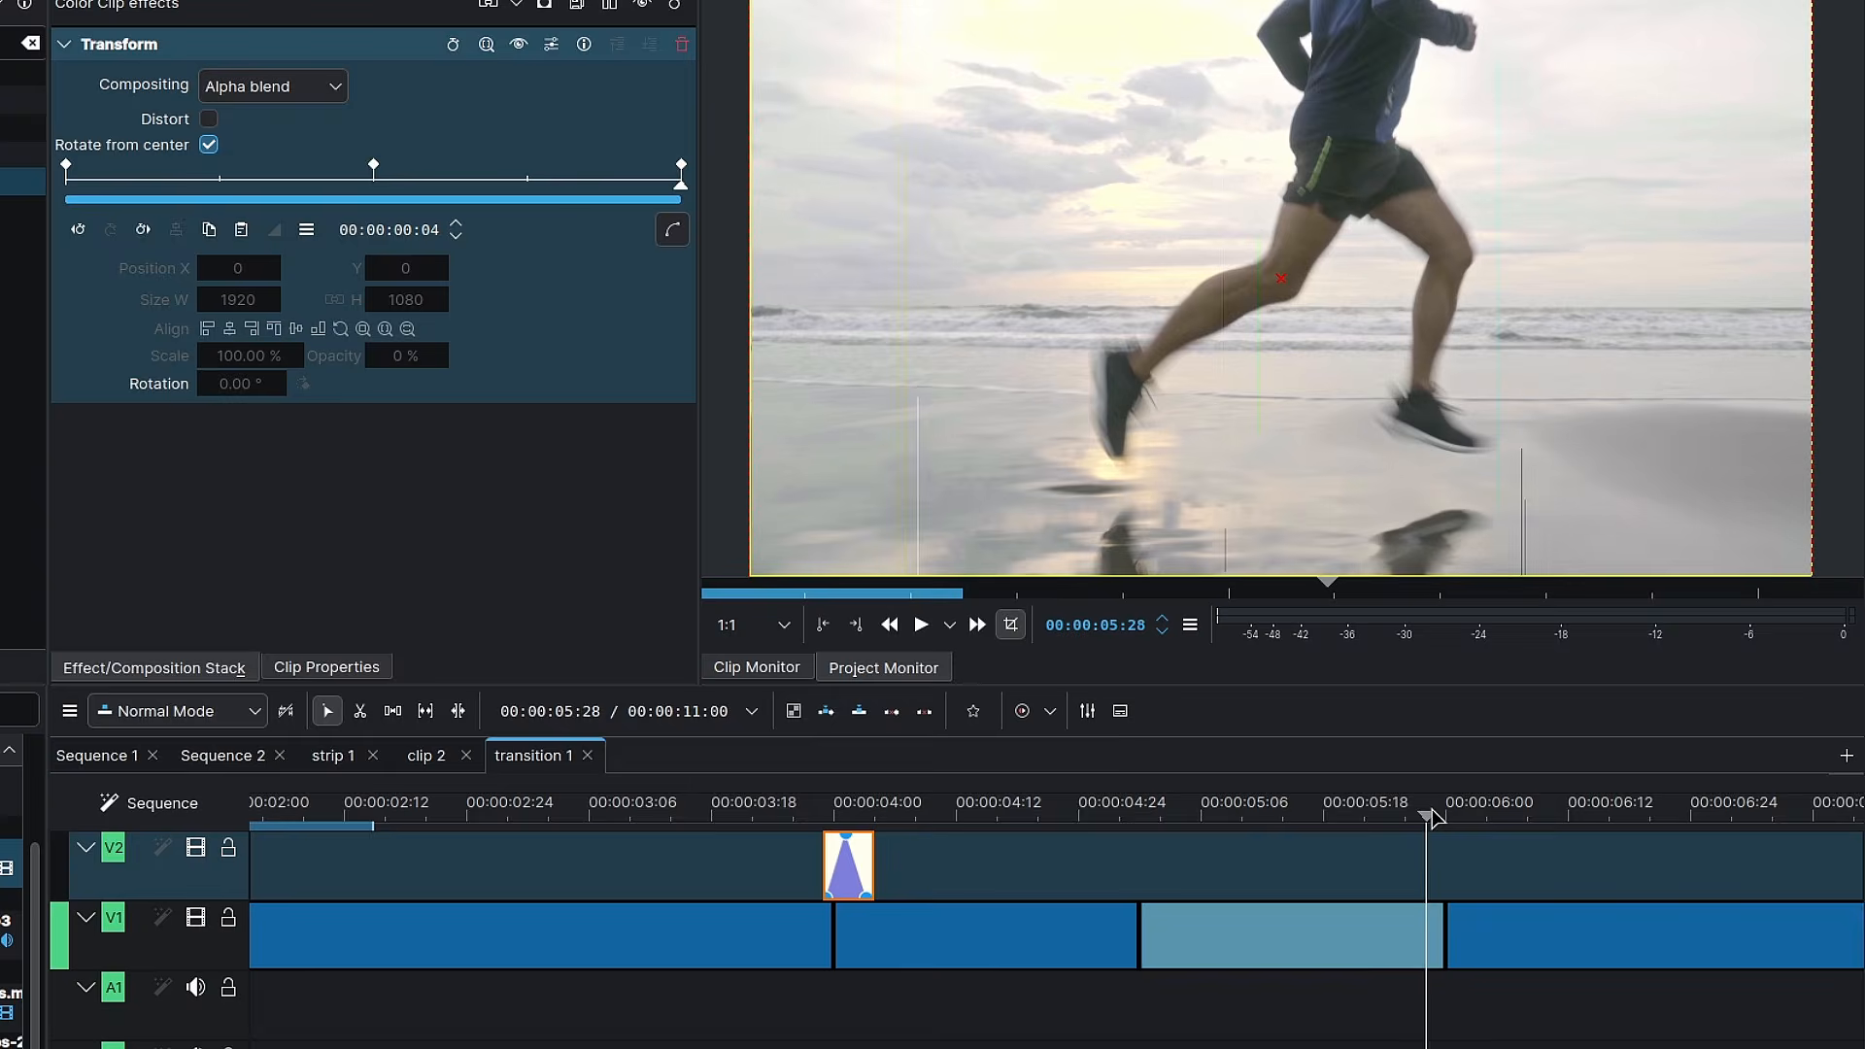
key("ctrl+v")
left_click(1432, 801)
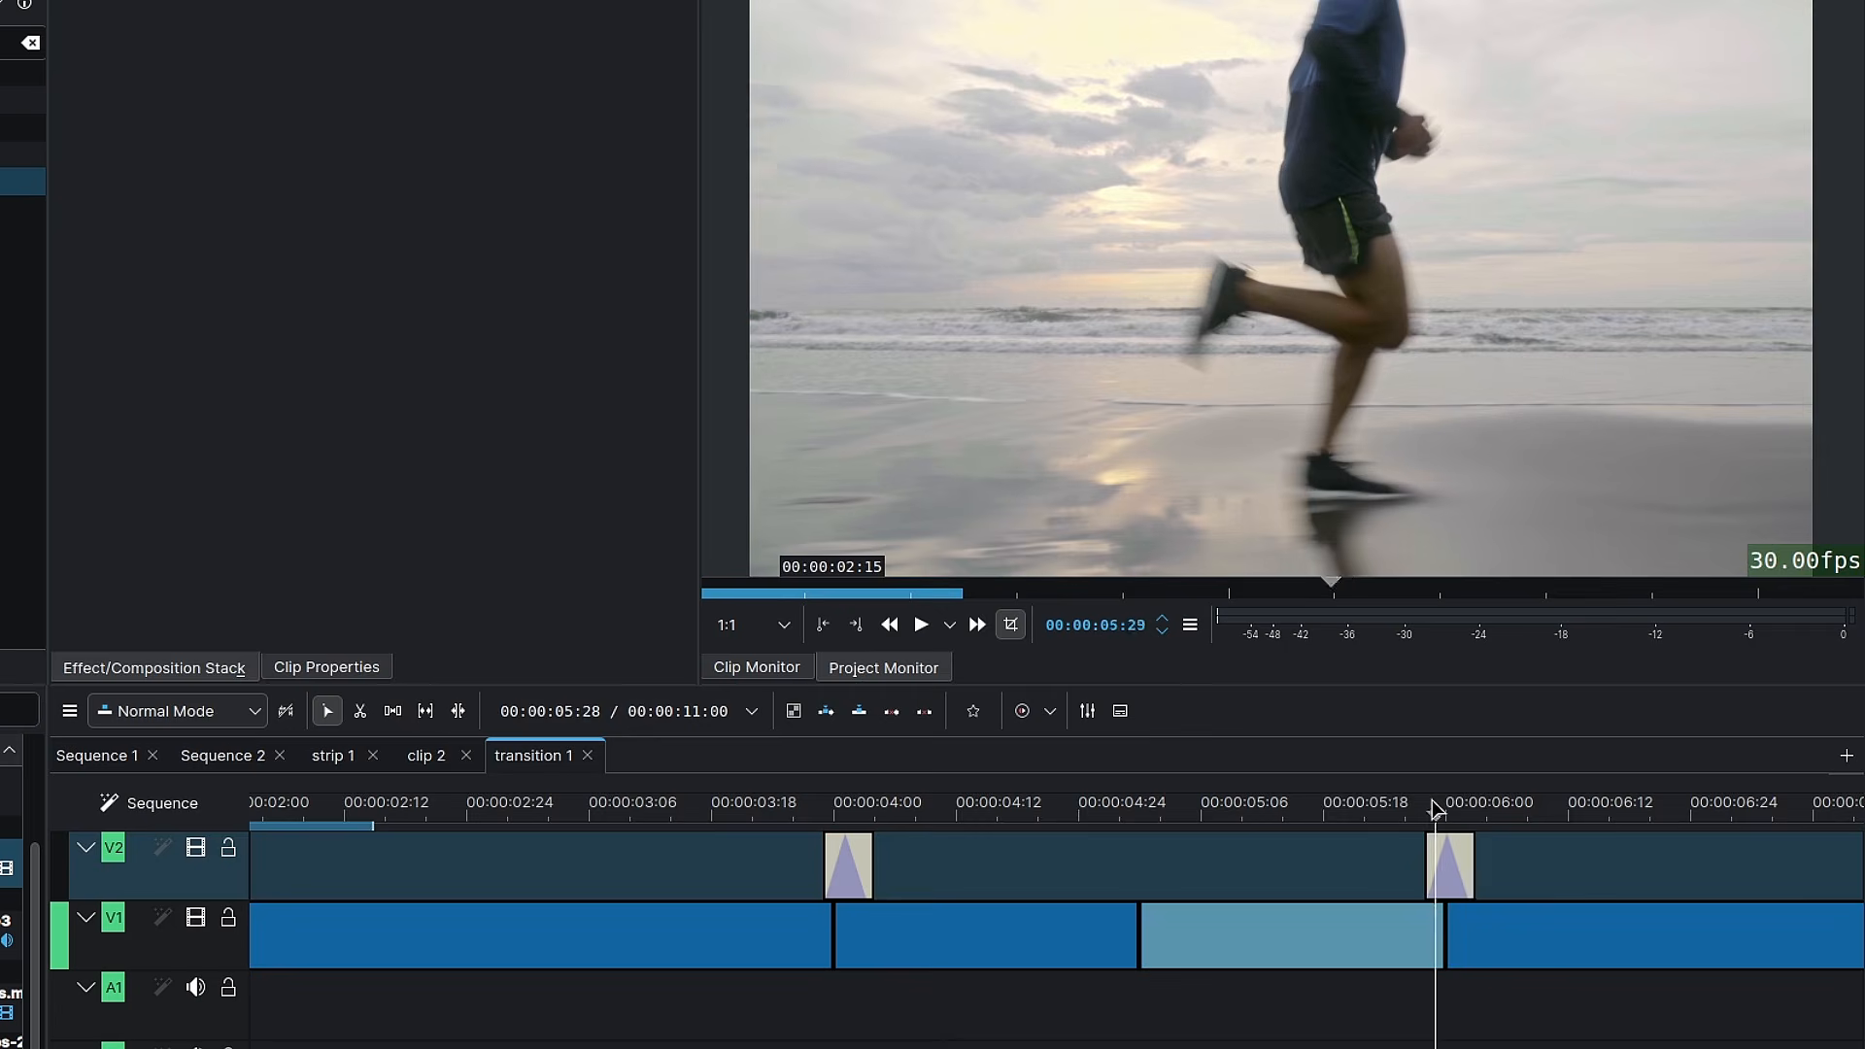
Reposition the copied flash clip to start at 00:00:05:27, three frames before the cut, checking it frame by frame
key("Right")
key("Right")
key("Right")
key("Right")
left_click(1452, 859)
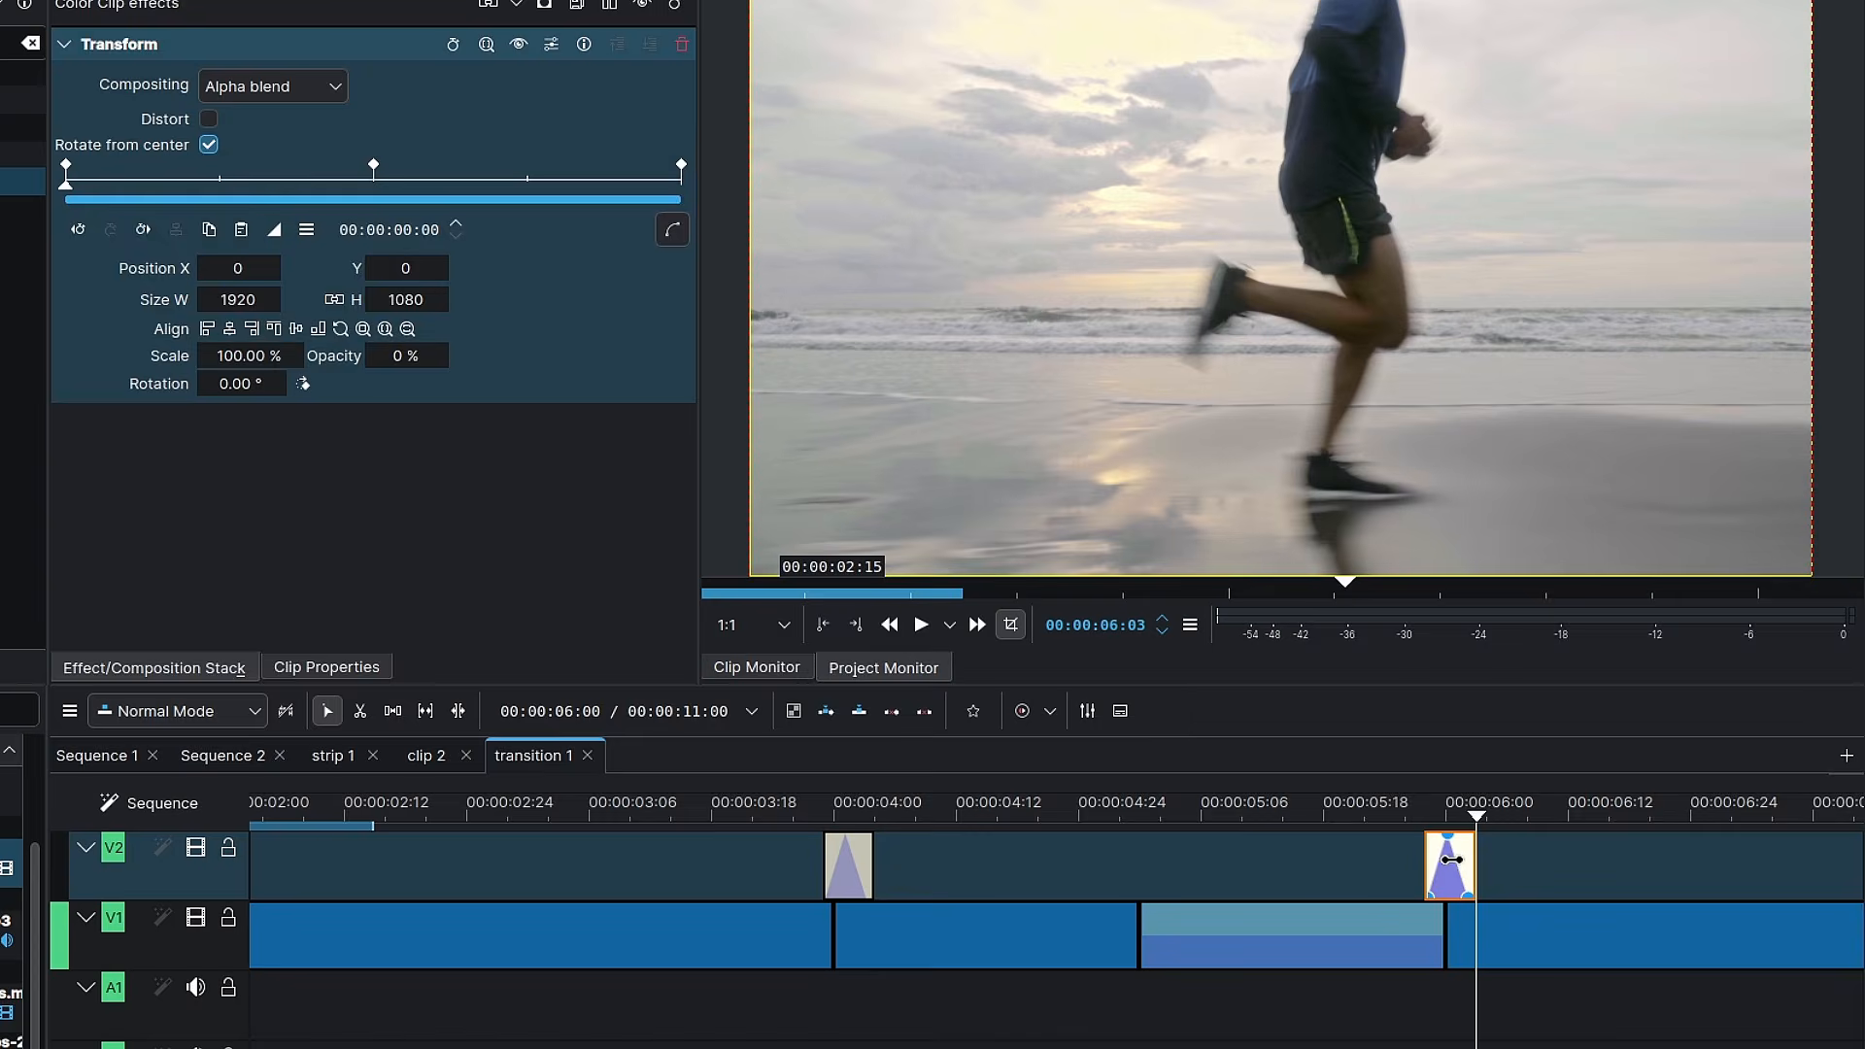
scroll(1452, 865, "up", 3, "ctrl")
left_click(1078, 814)
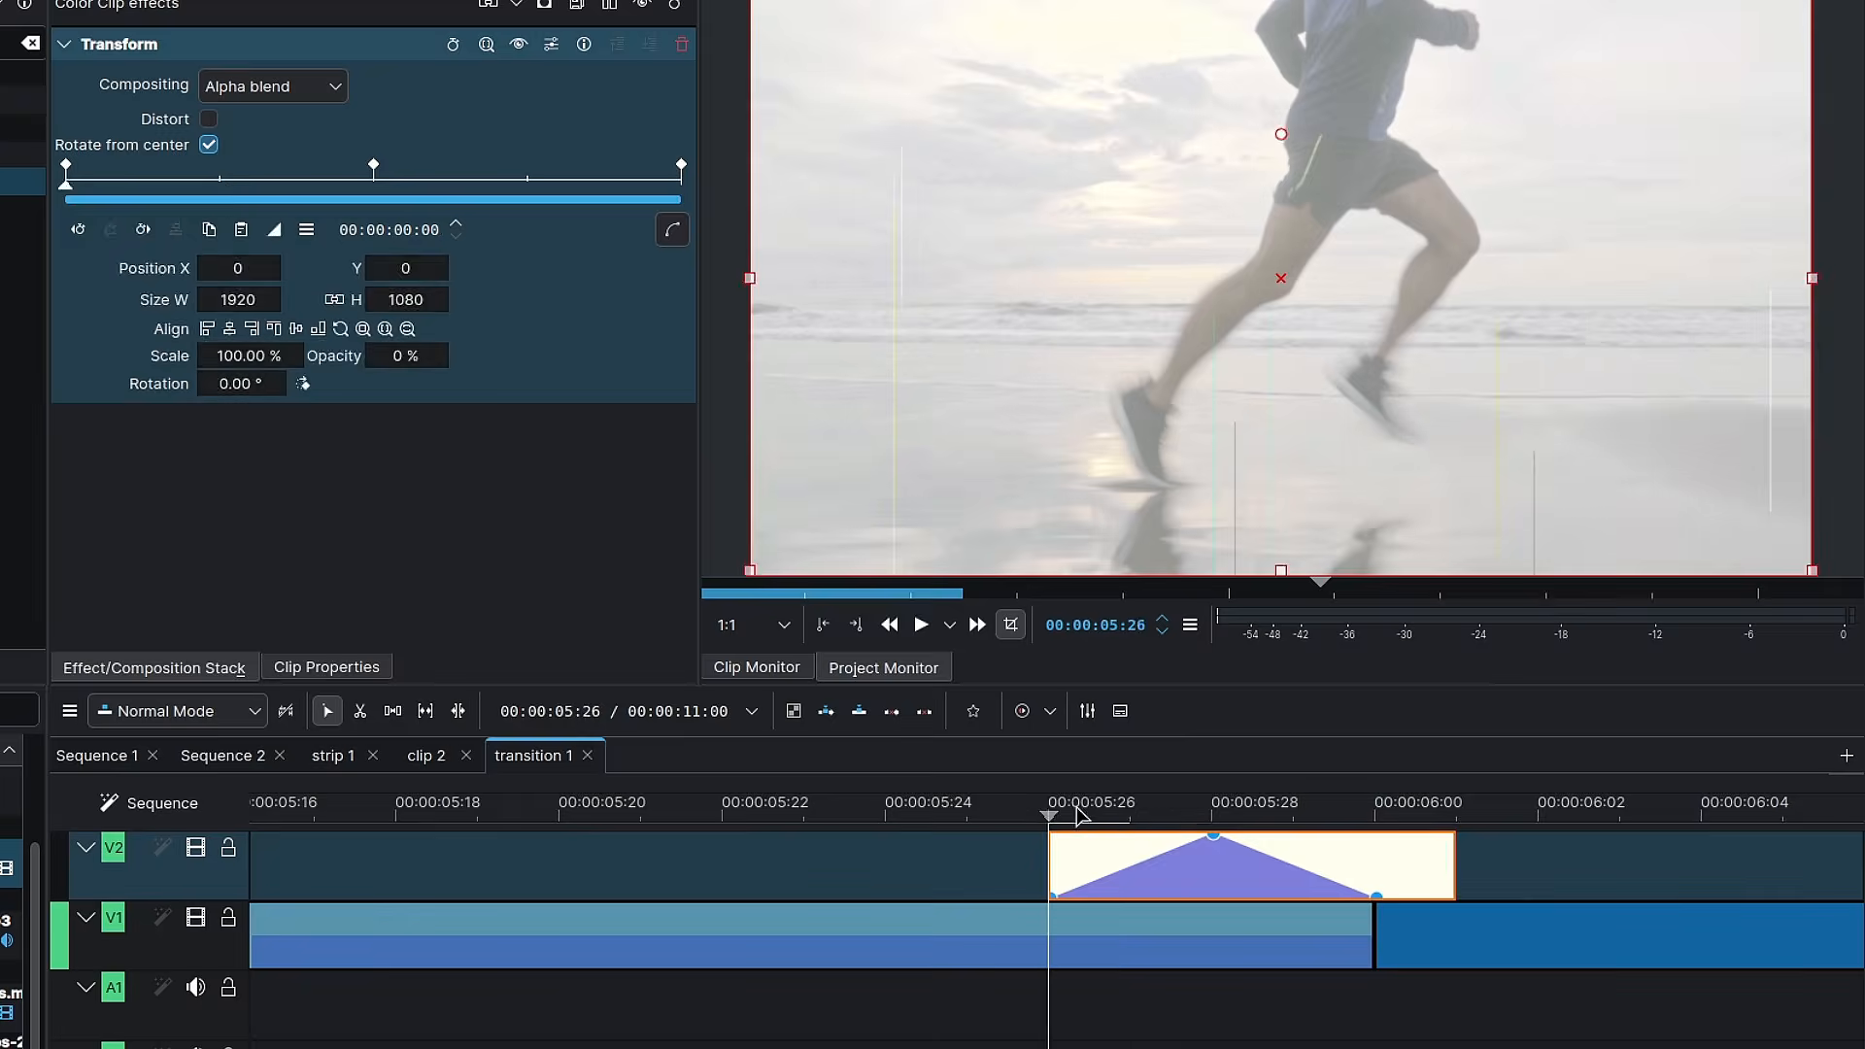
key("Right")
key("Right")
key("Right")
key("Right")
key("Right")
key("Left")
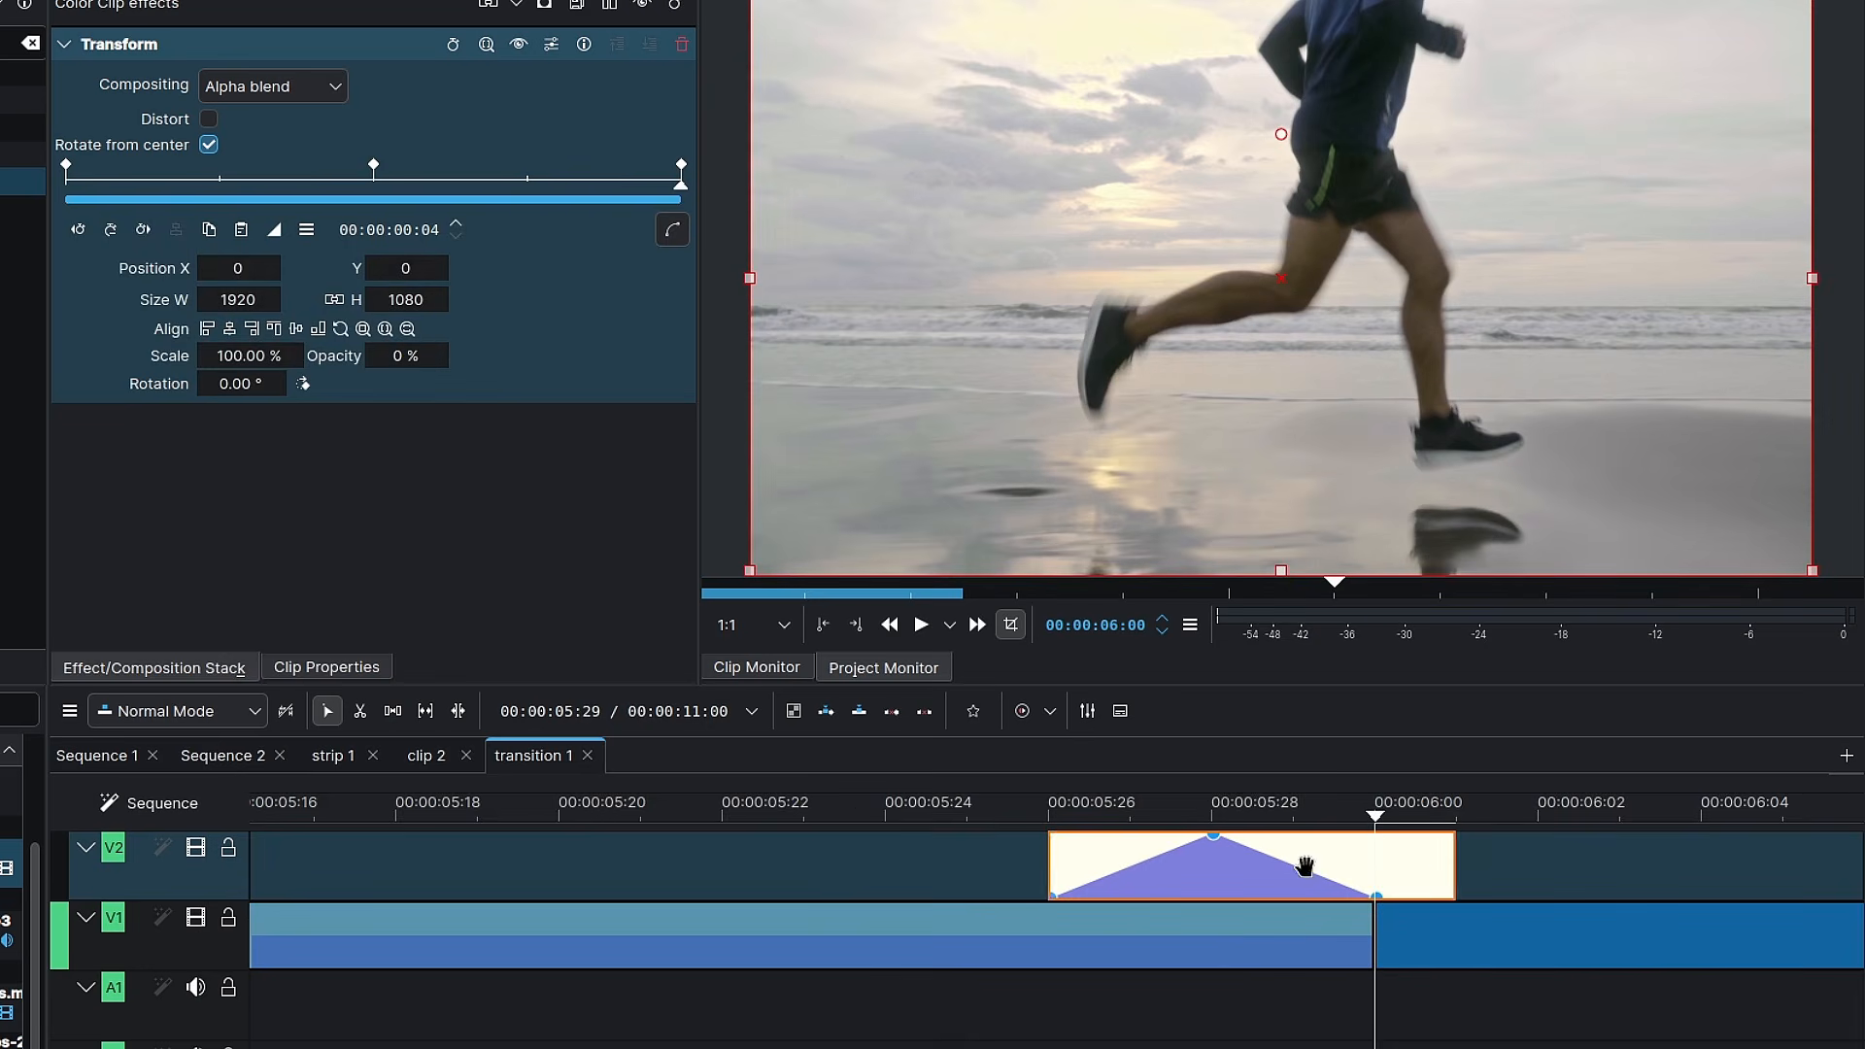
left_click_drag(1305, 867, 1352, 867)
scroll(1308, 908, "down", 3, "ctrl")
Place old-school-projector-97973.mp3 on track A1 and trim its start to 00:00:03:29, aligned with the first flash
left_click(707, 818)
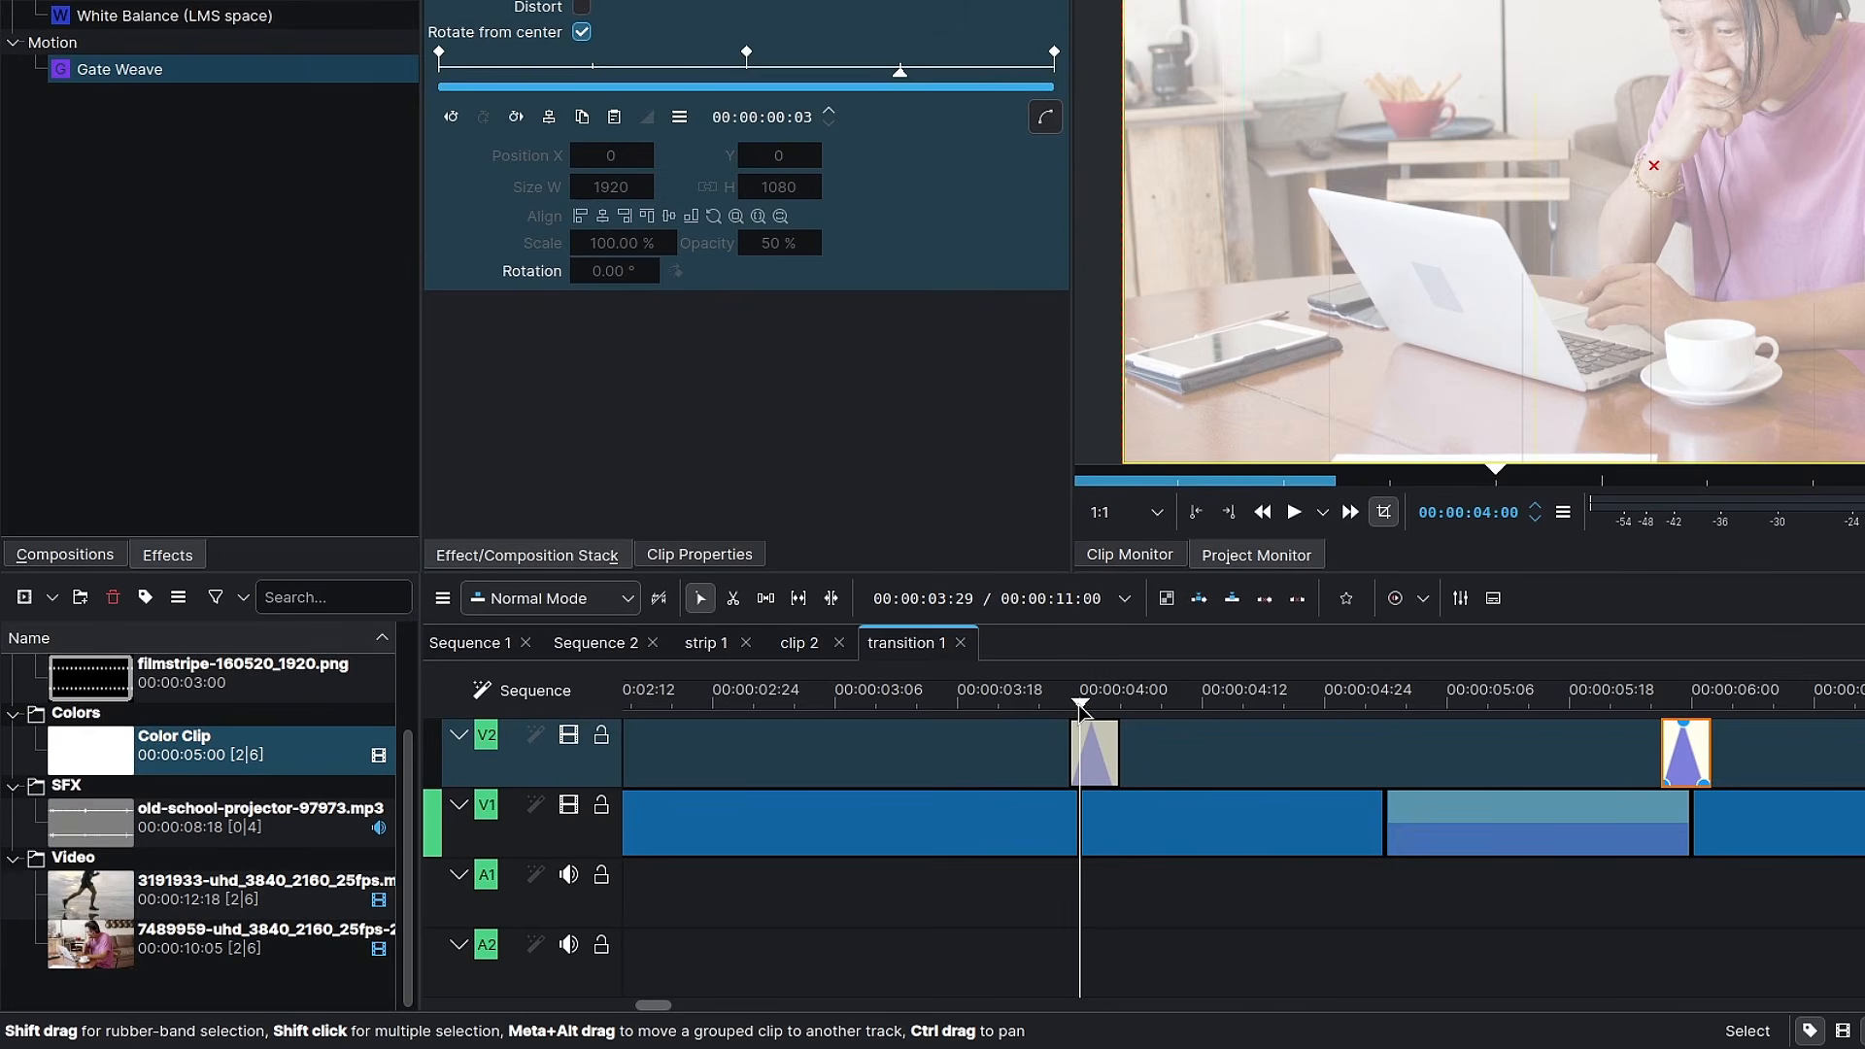
left_click_drag(95, 835, 1005, 905)
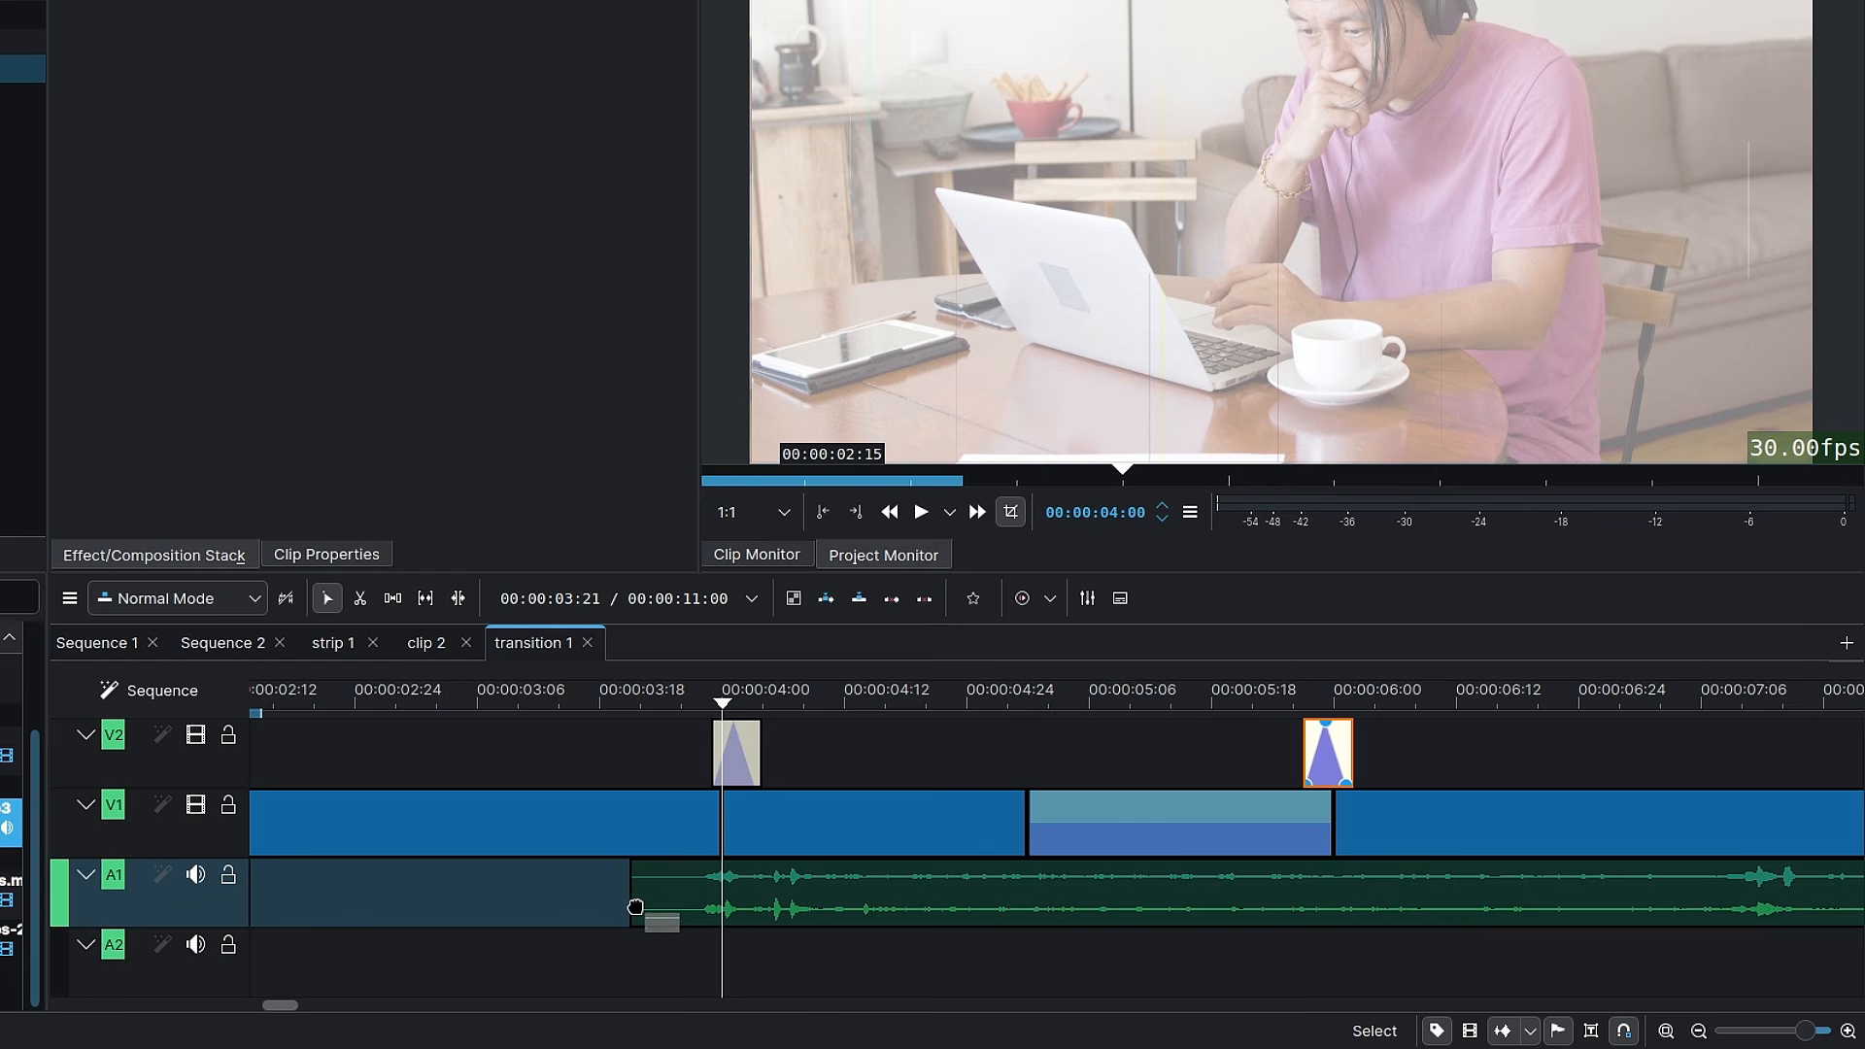
left_click_drag(635, 906, 635, 907)
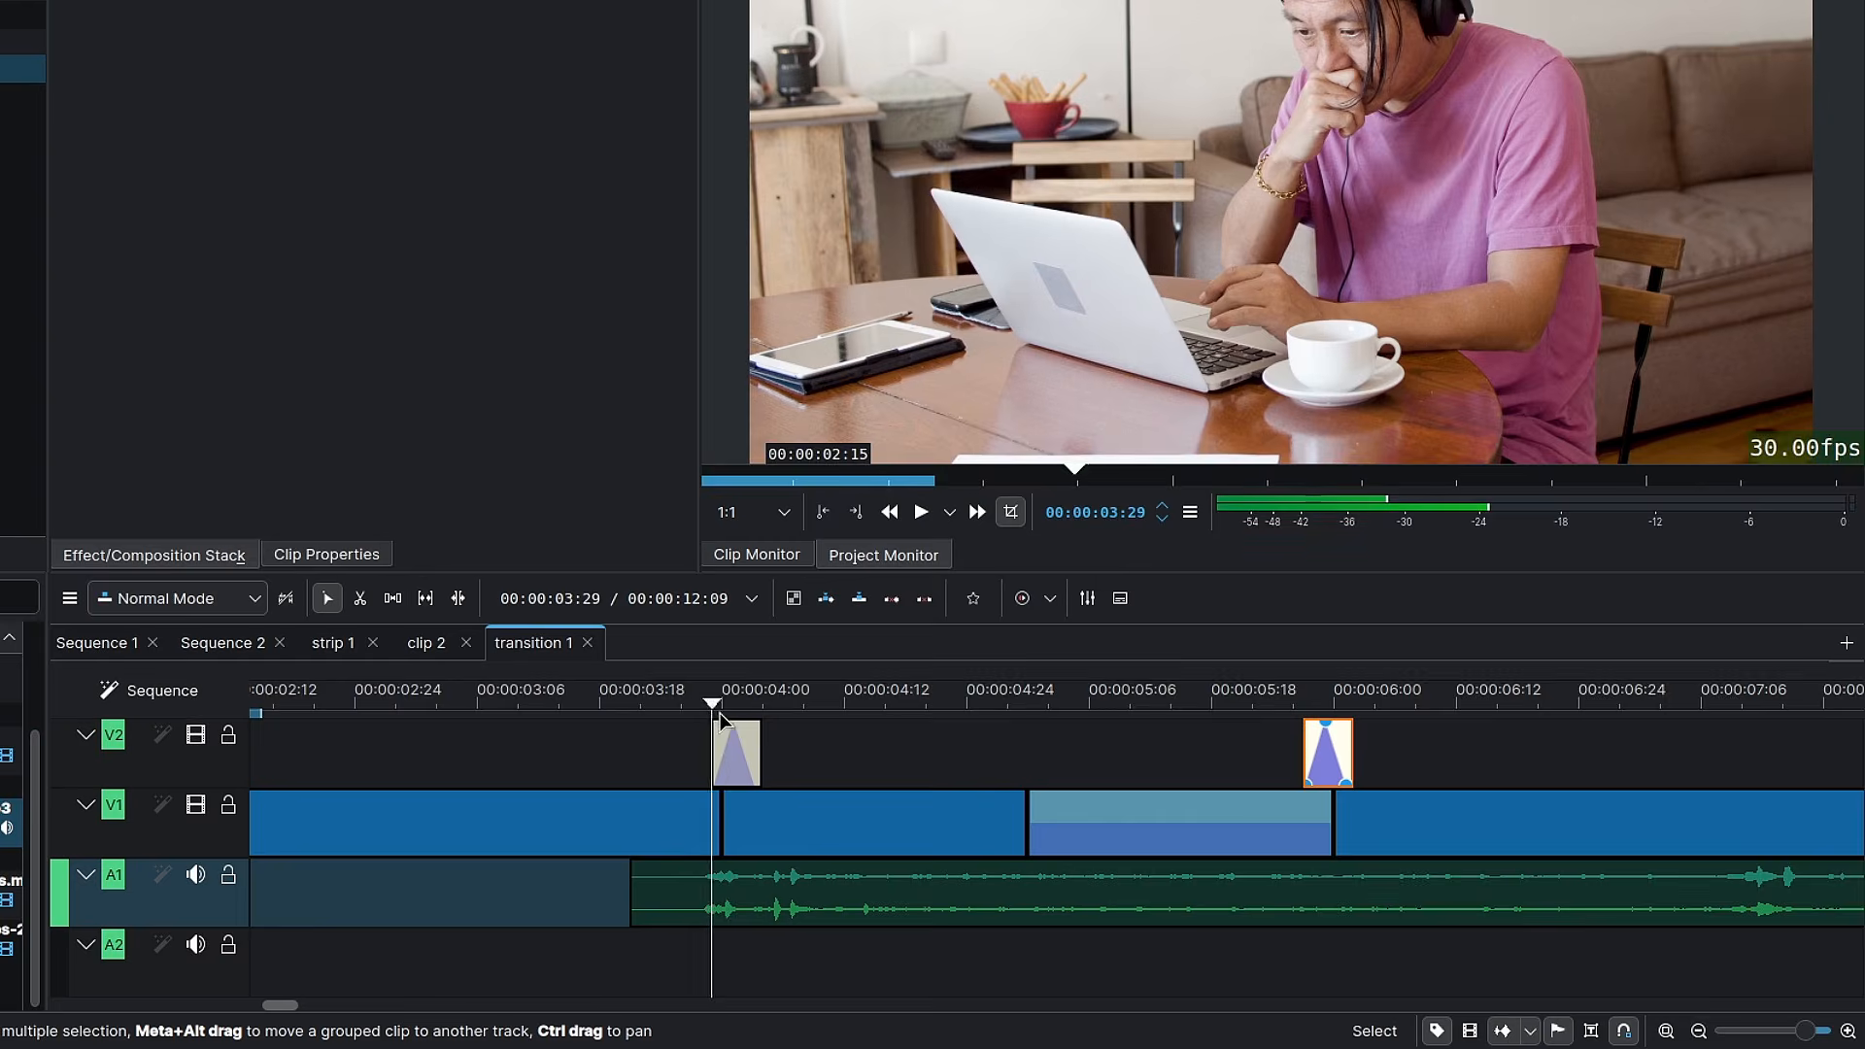
left_click_drag(725, 724, 834, 739)
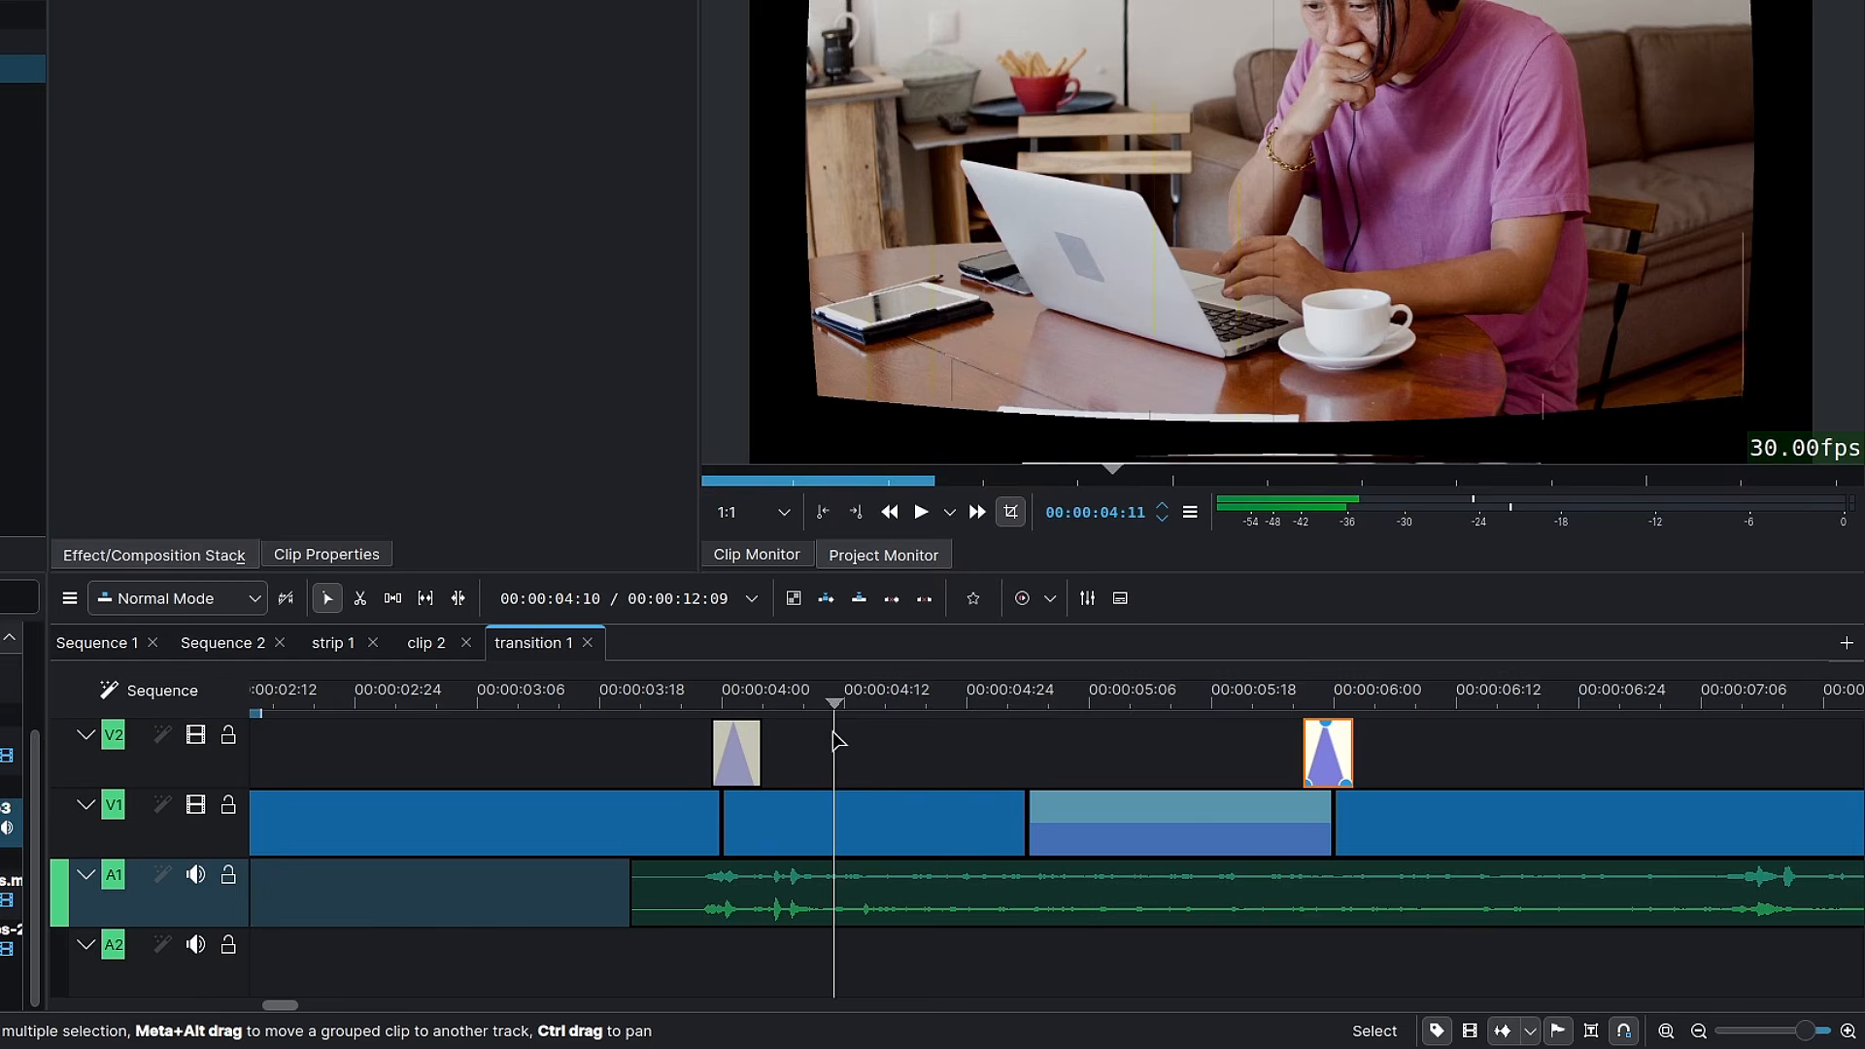
left_click_drag(631, 898, 714, 898)
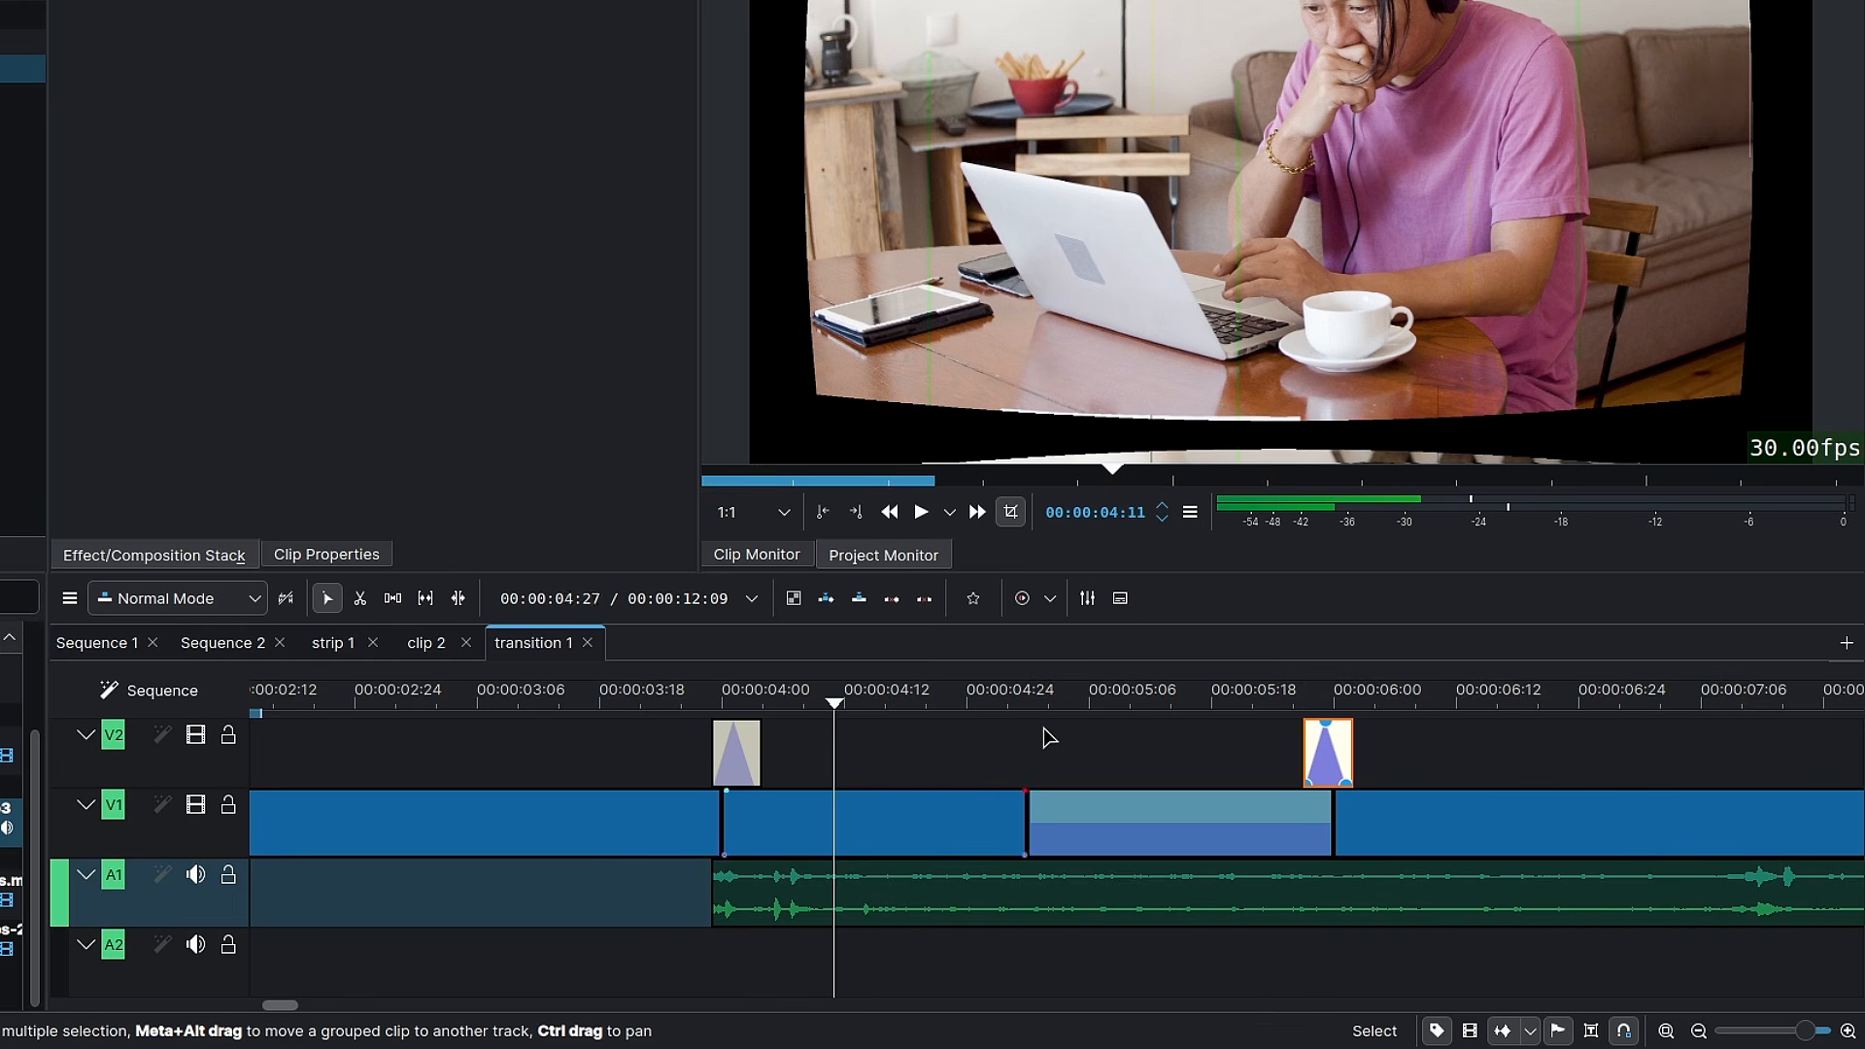
Split the projector audio at 00:00:05:00, where the laptop segment meets the running segment
left_click(1030, 724)
left_click(1039, 923)
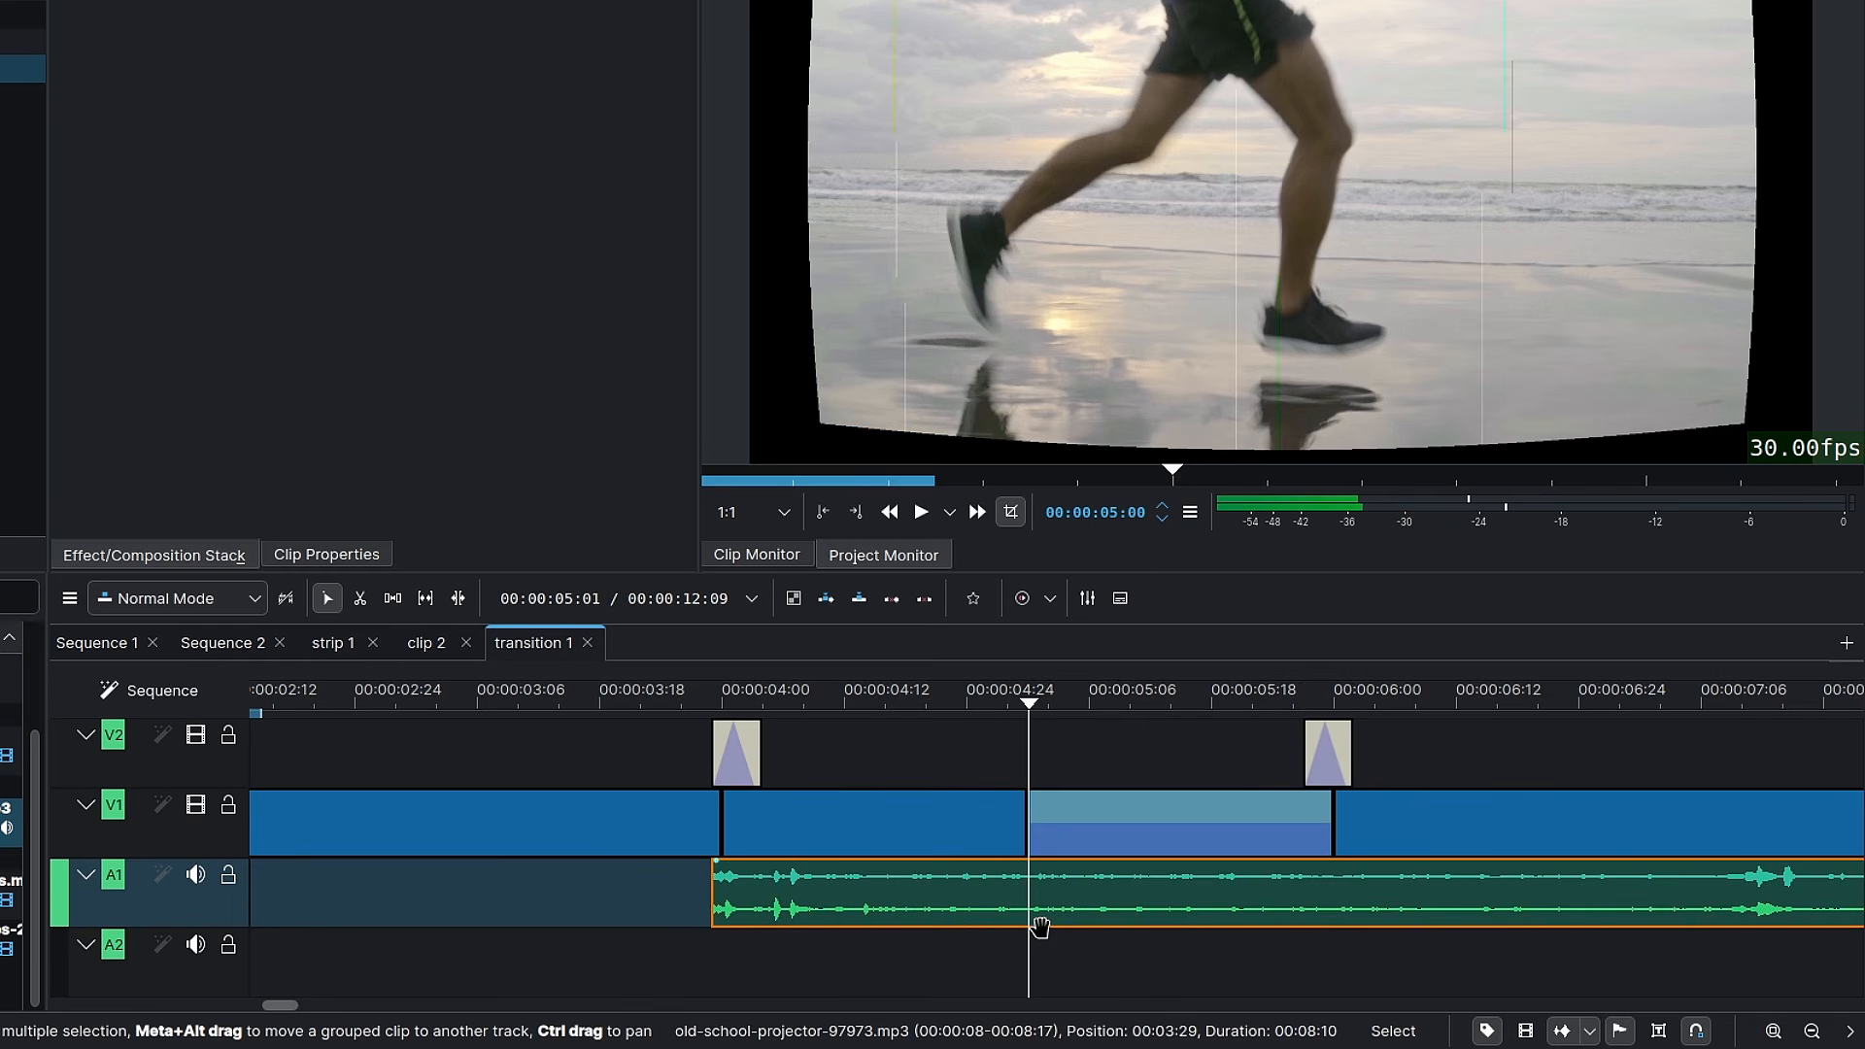
key("shift+r")
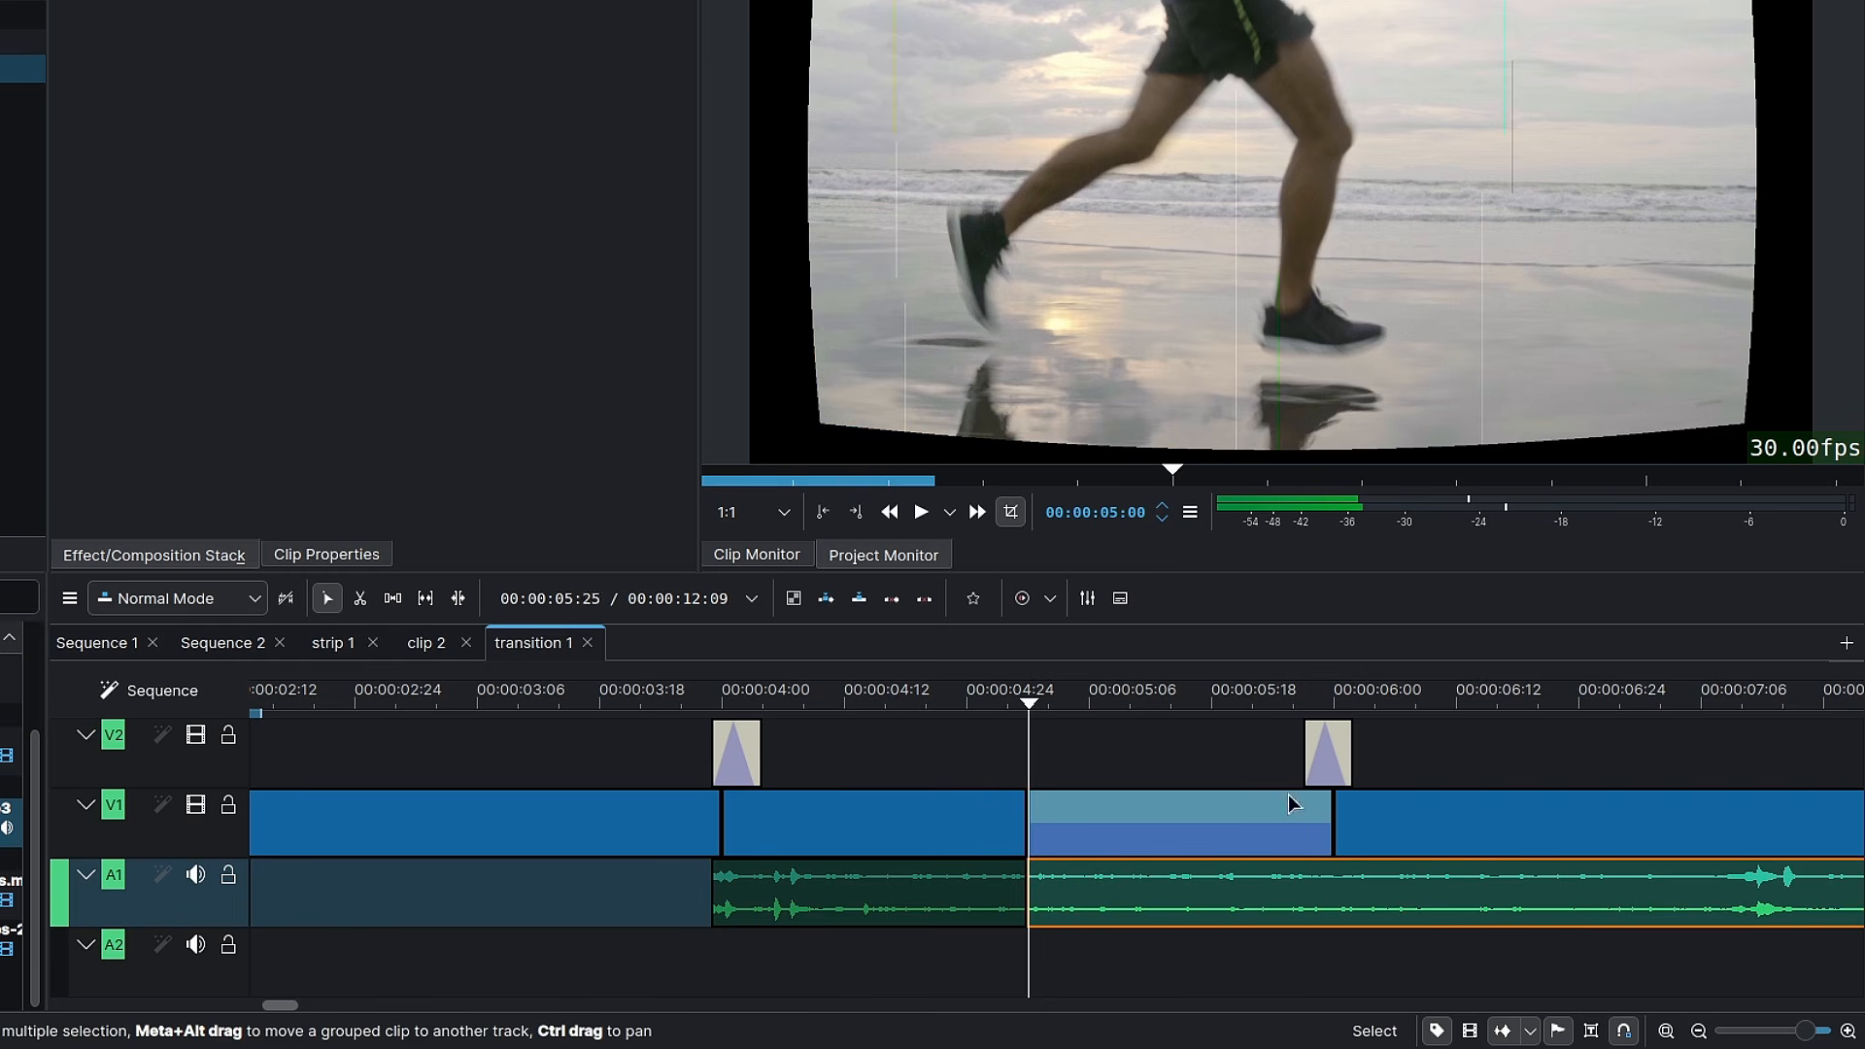
Trim and shift the second projector audio piece so its loud burst aligns with the second flash, then close the gap before it
left_click_drag(1040, 899, 1551, 913)
left_click_drag(1706, 905, 1368, 913)
left_click_drag(1102, 903, 1030, 903)
Add a mix between the two projector audio pieces at 00:00:05:00 and scrub across the join
double_click(1028, 902)
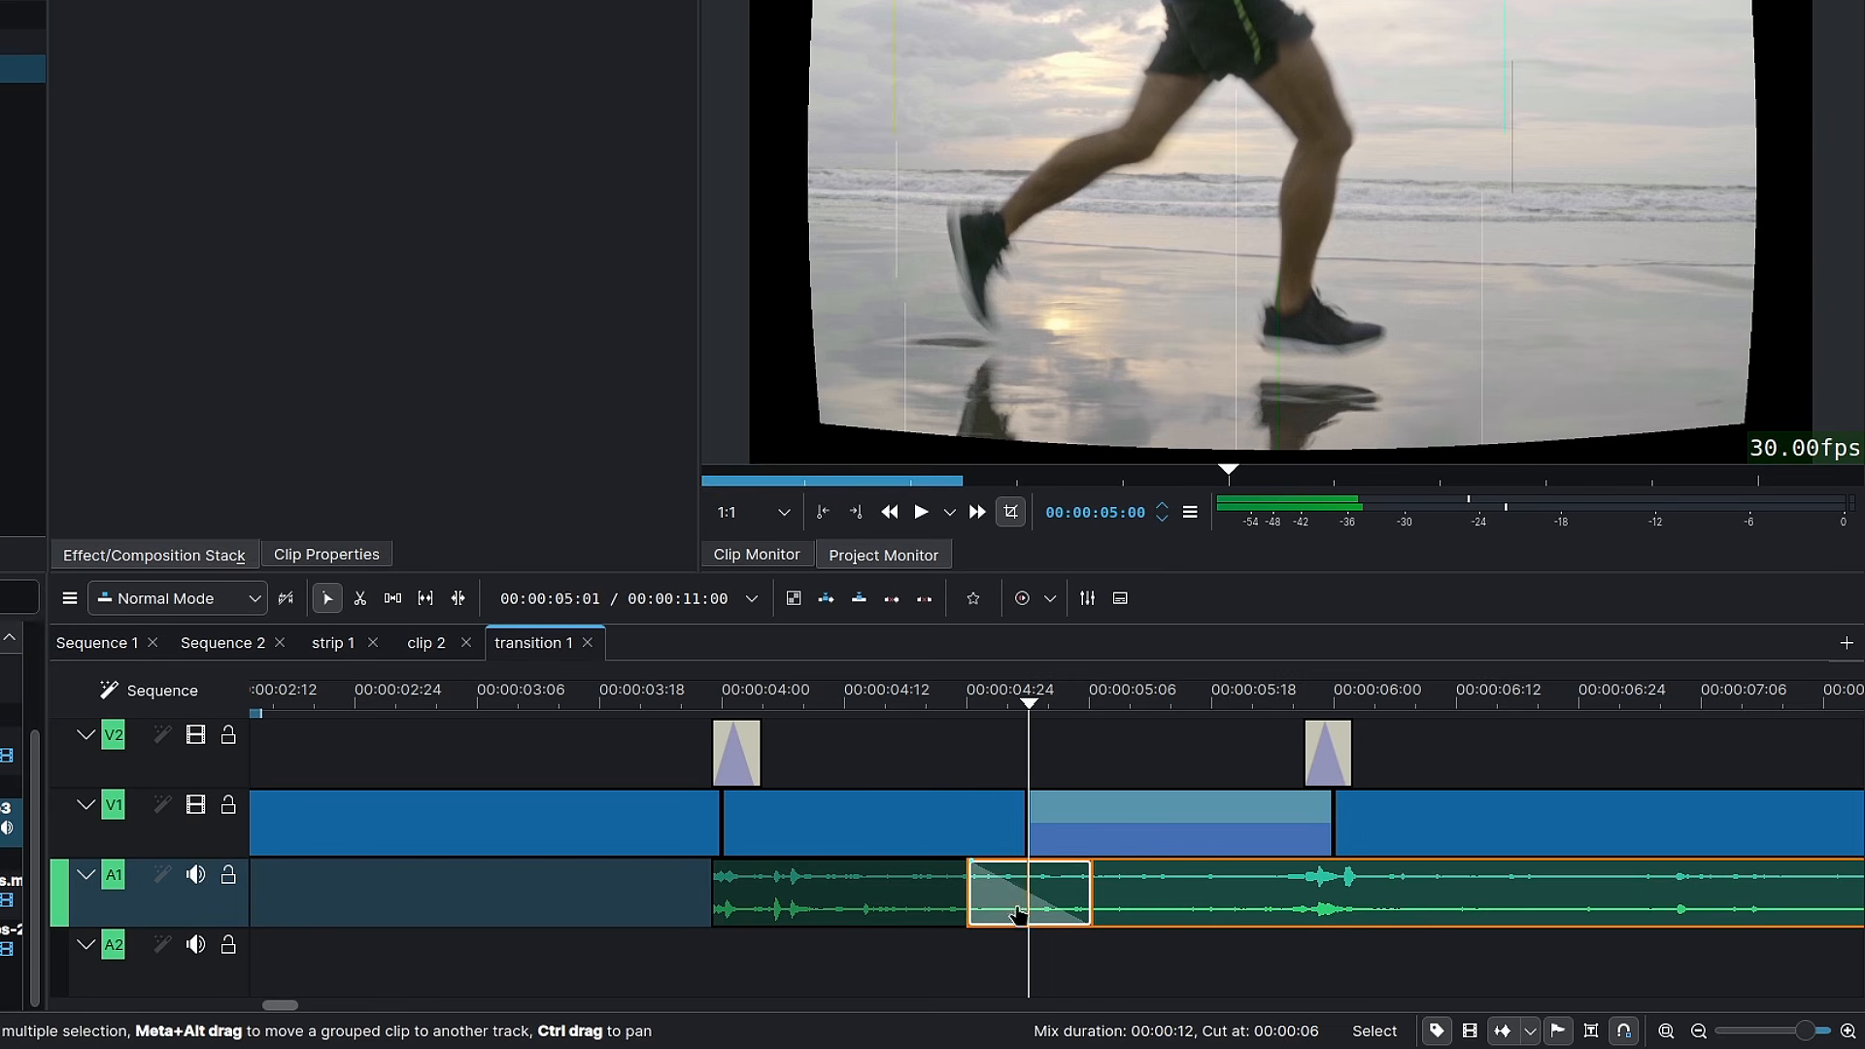
left_click(1022, 697)
left_click_drag(1025, 697, 1193, 697)
left_click(1049, 891)
scroll(1073, 708, "down", 3)
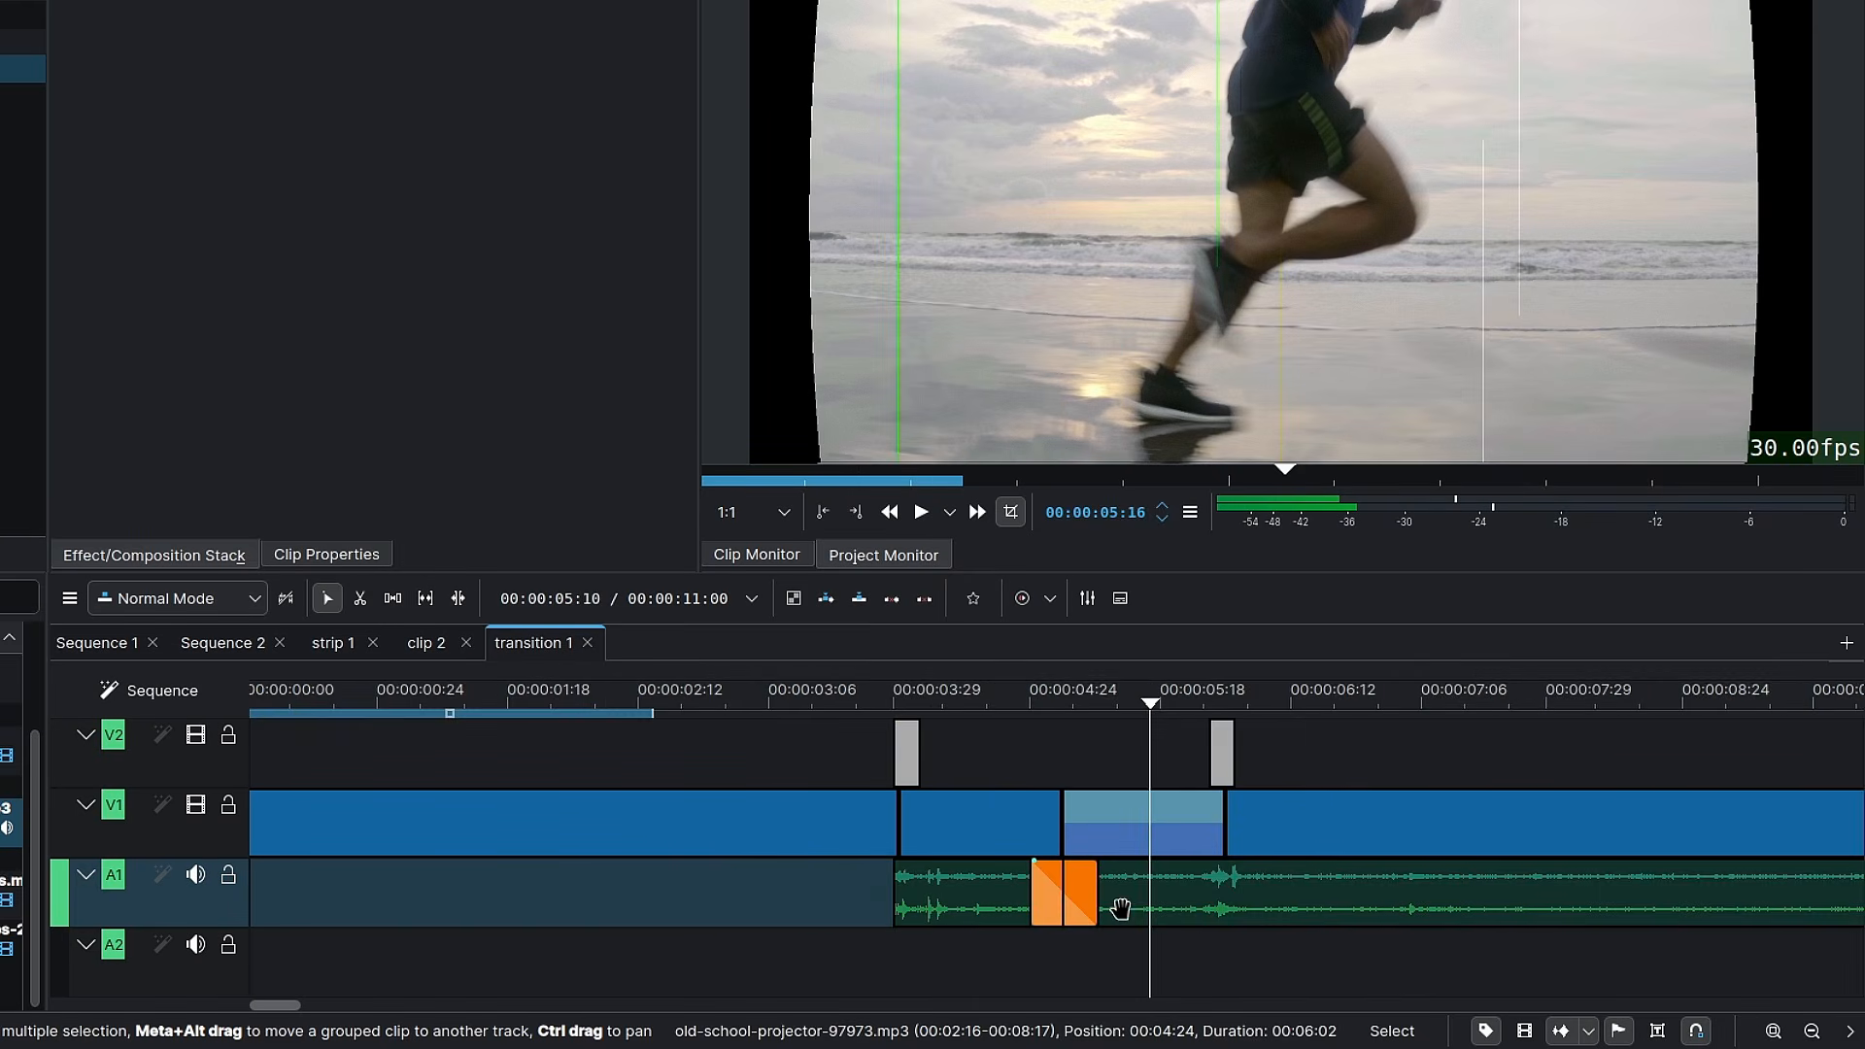
Trim the projector audio's end to 00:00:06:10 and extend its beginning to slightly before the first flash
left_click_drag(1072, 703, 1113, 704)
left_click(1145, 901)
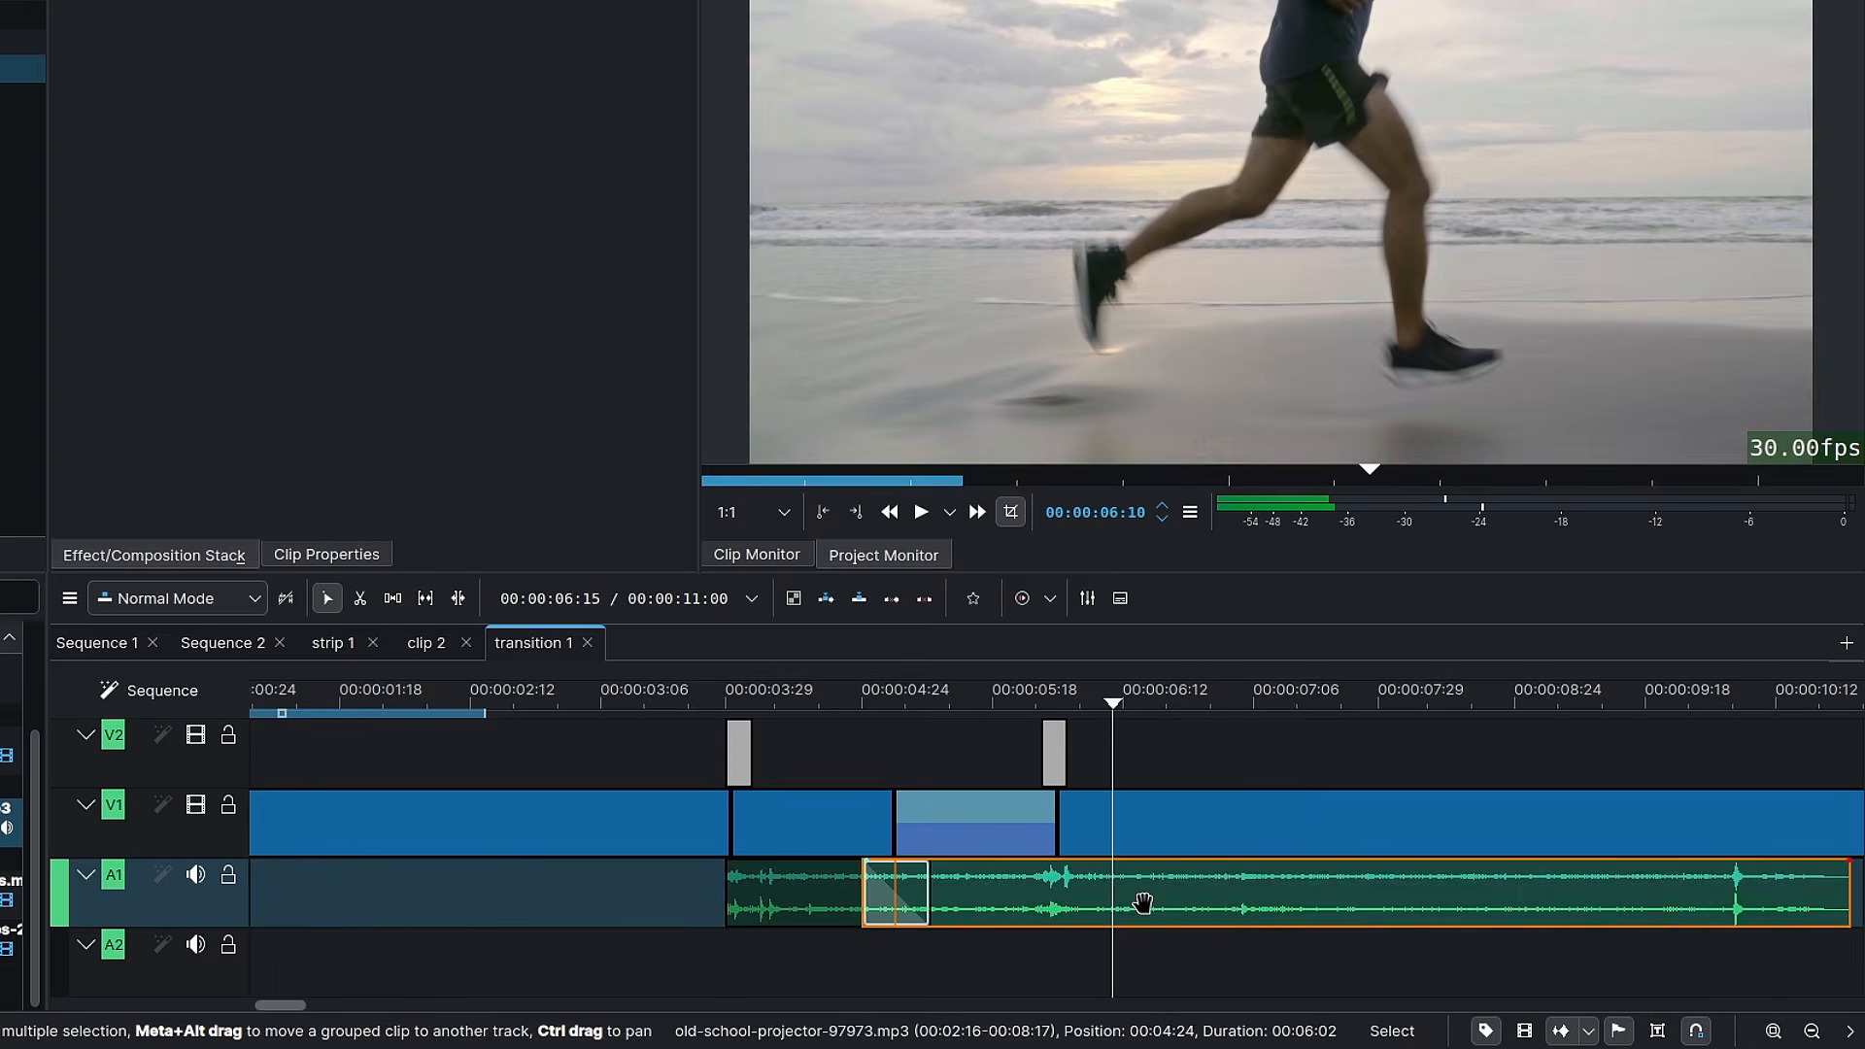
key("parenright")
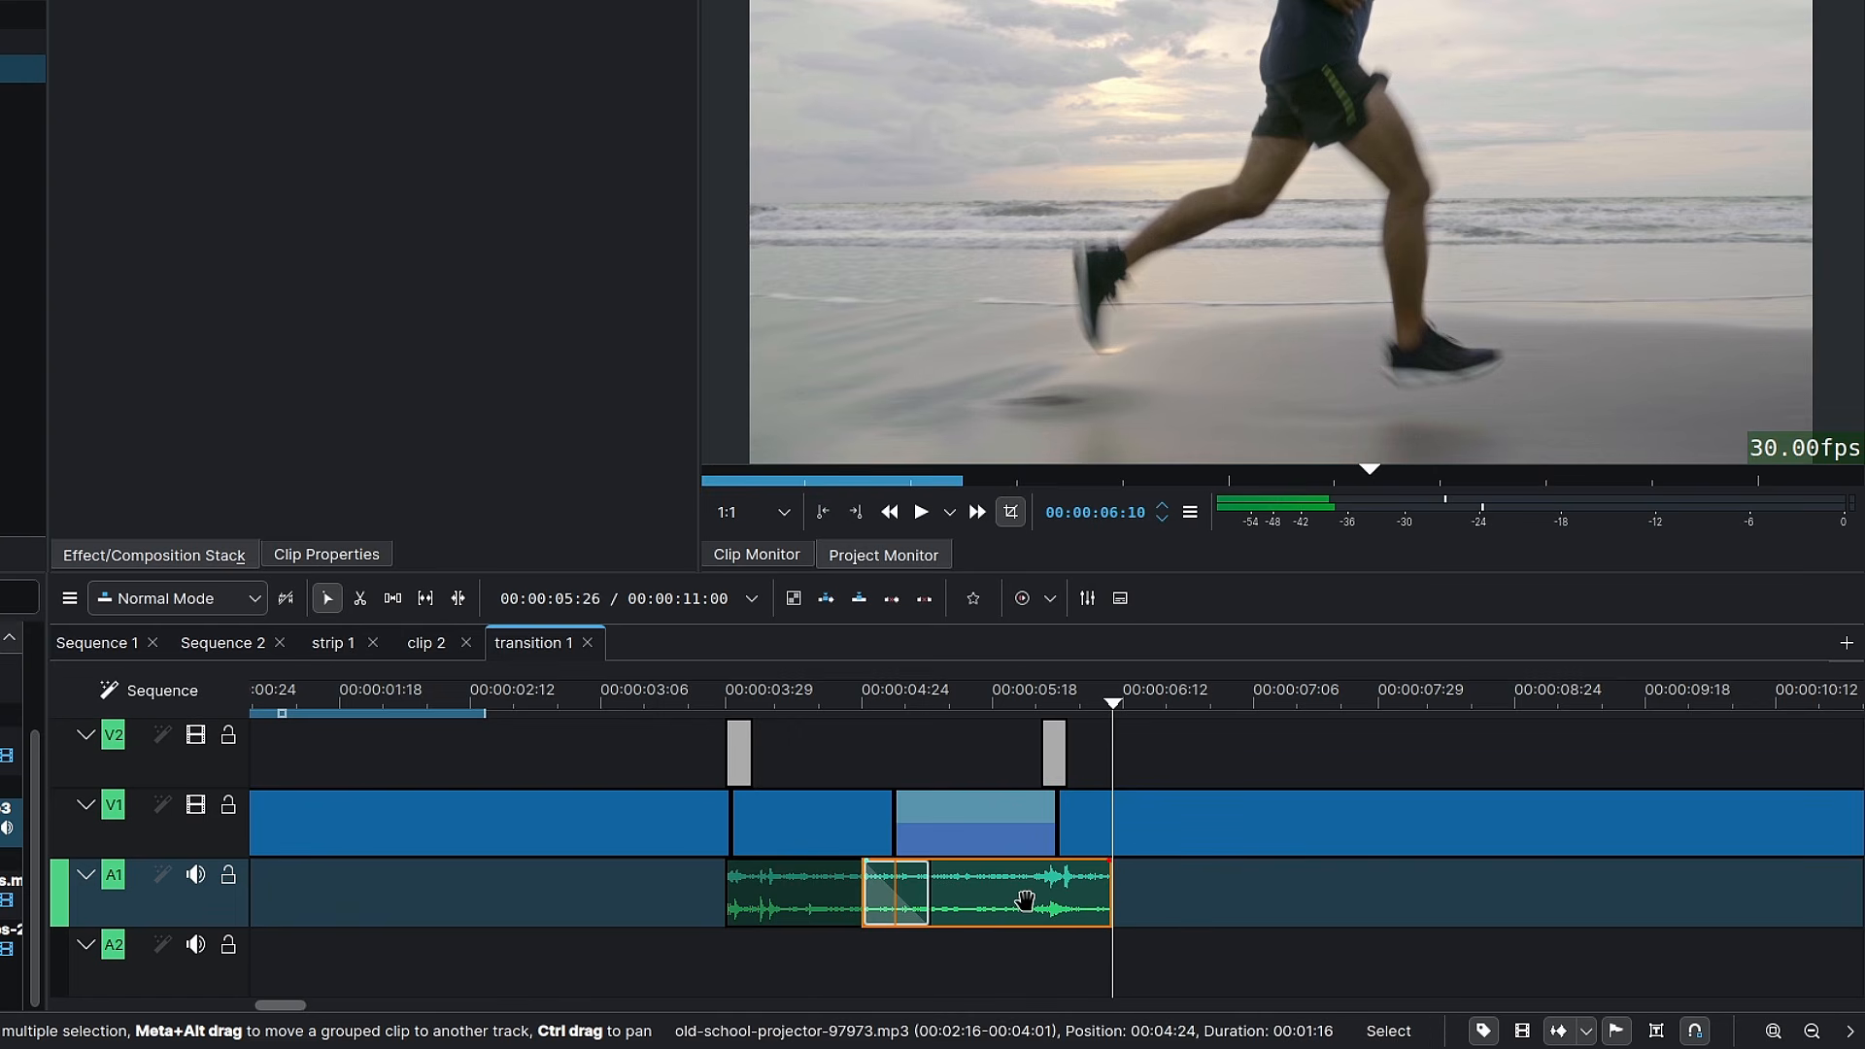
scroll(741, 894, "up", 6)
left_click_drag(645, 895, 505, 898)
scroll(838, 919, "down", 5)
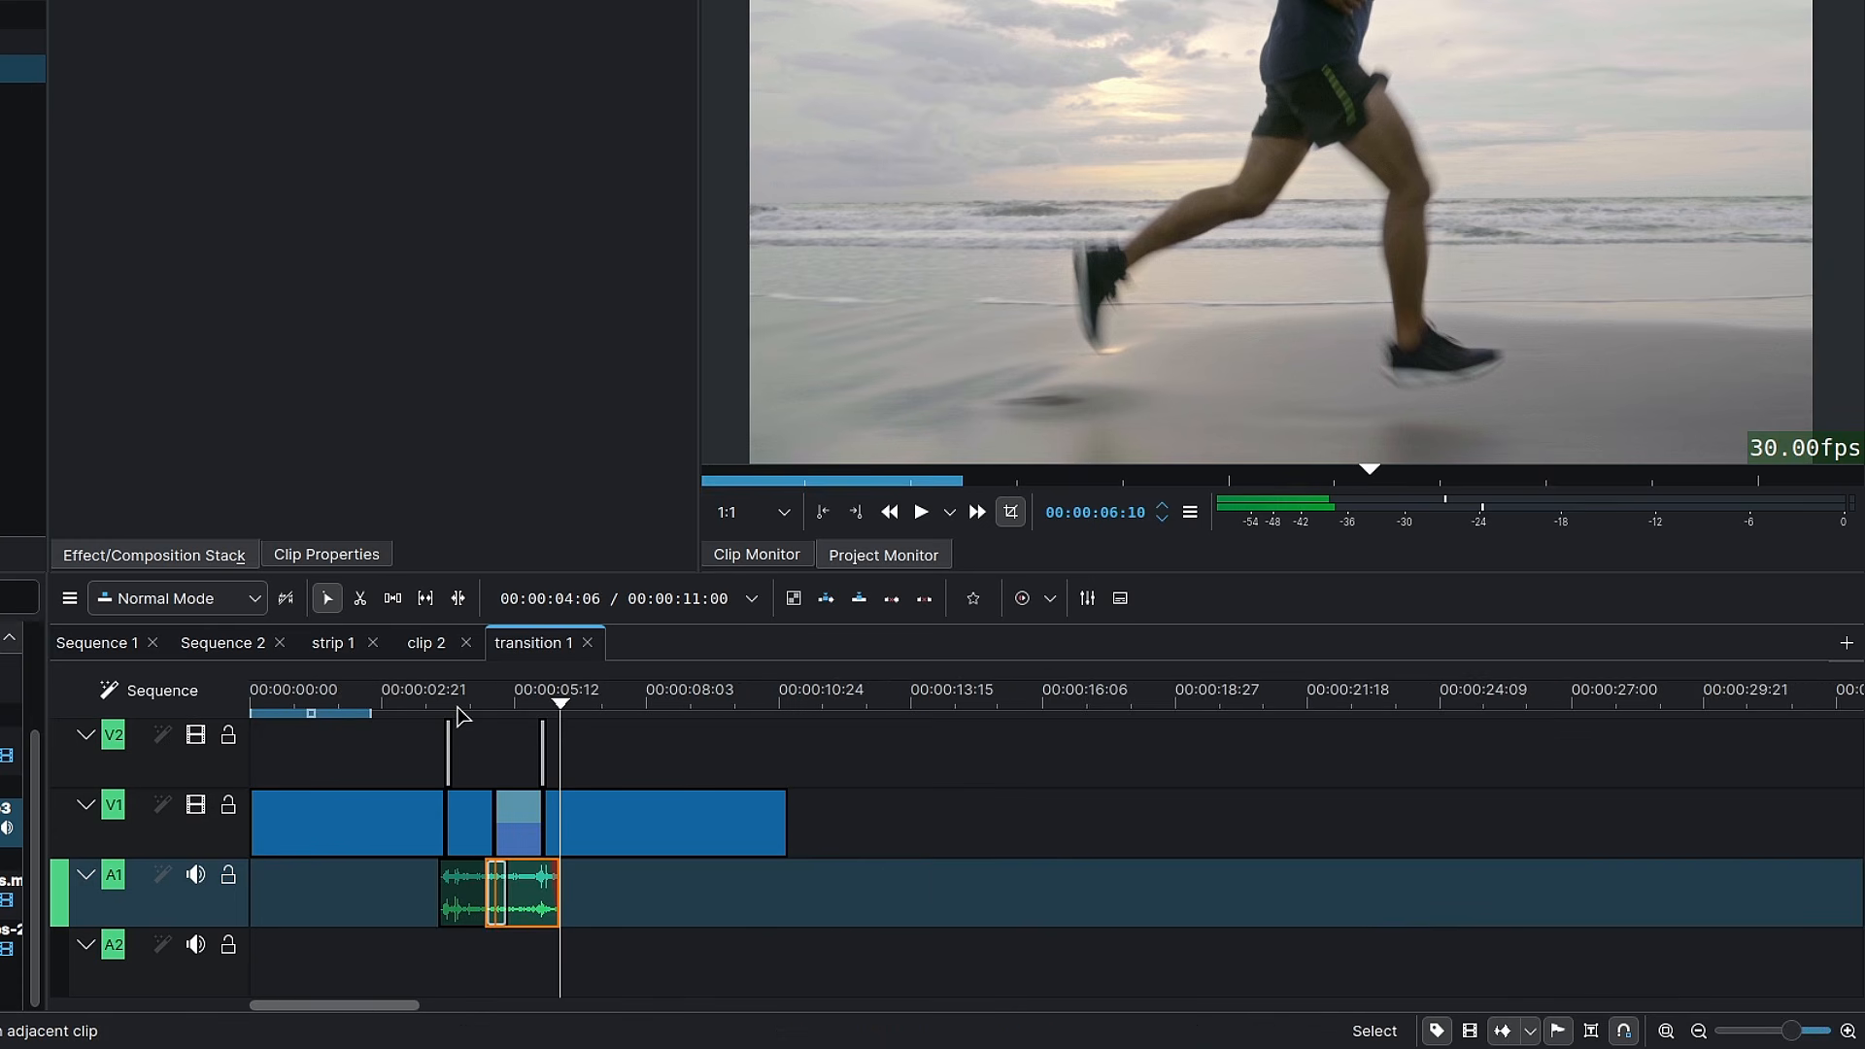
In transition 1, view the running segment's effect stack and its save dialog at 00:00:05:11, closing the dialog without saving
key("shift+z")
left_click_drag(792, 701, 964, 736)
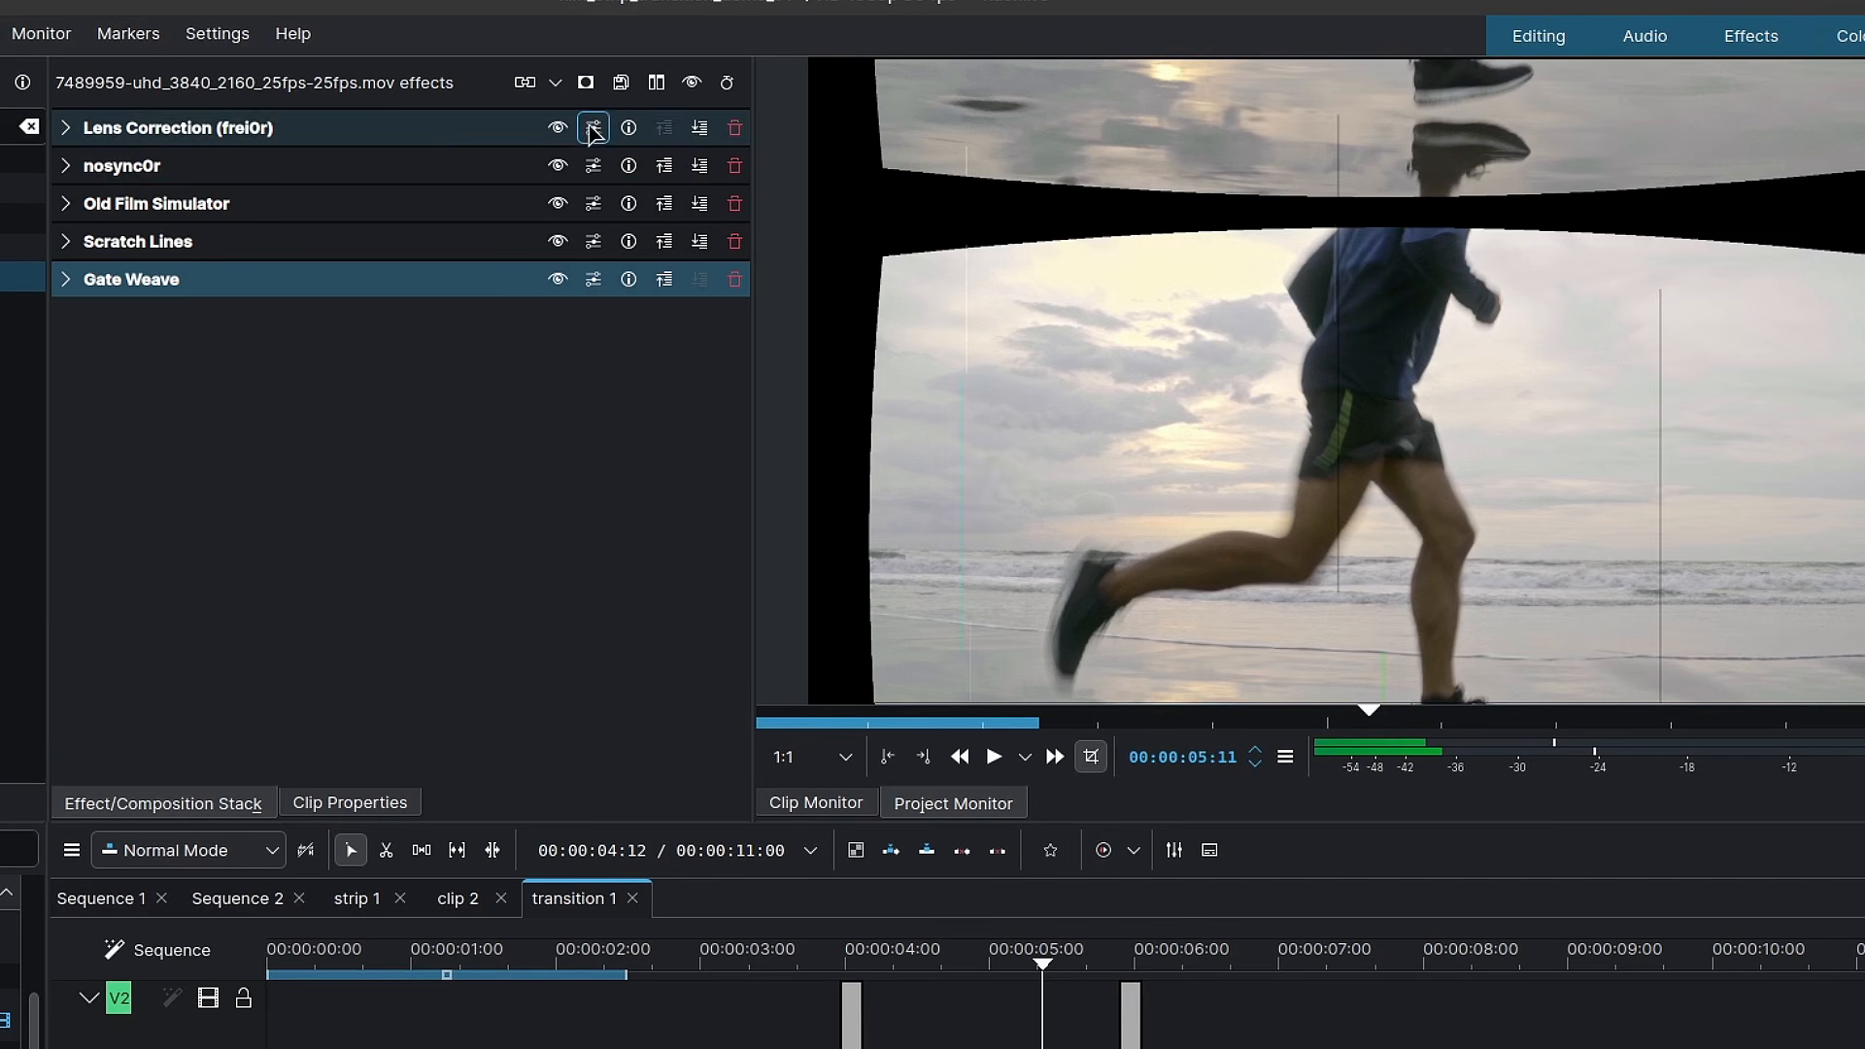
left_click(620, 82)
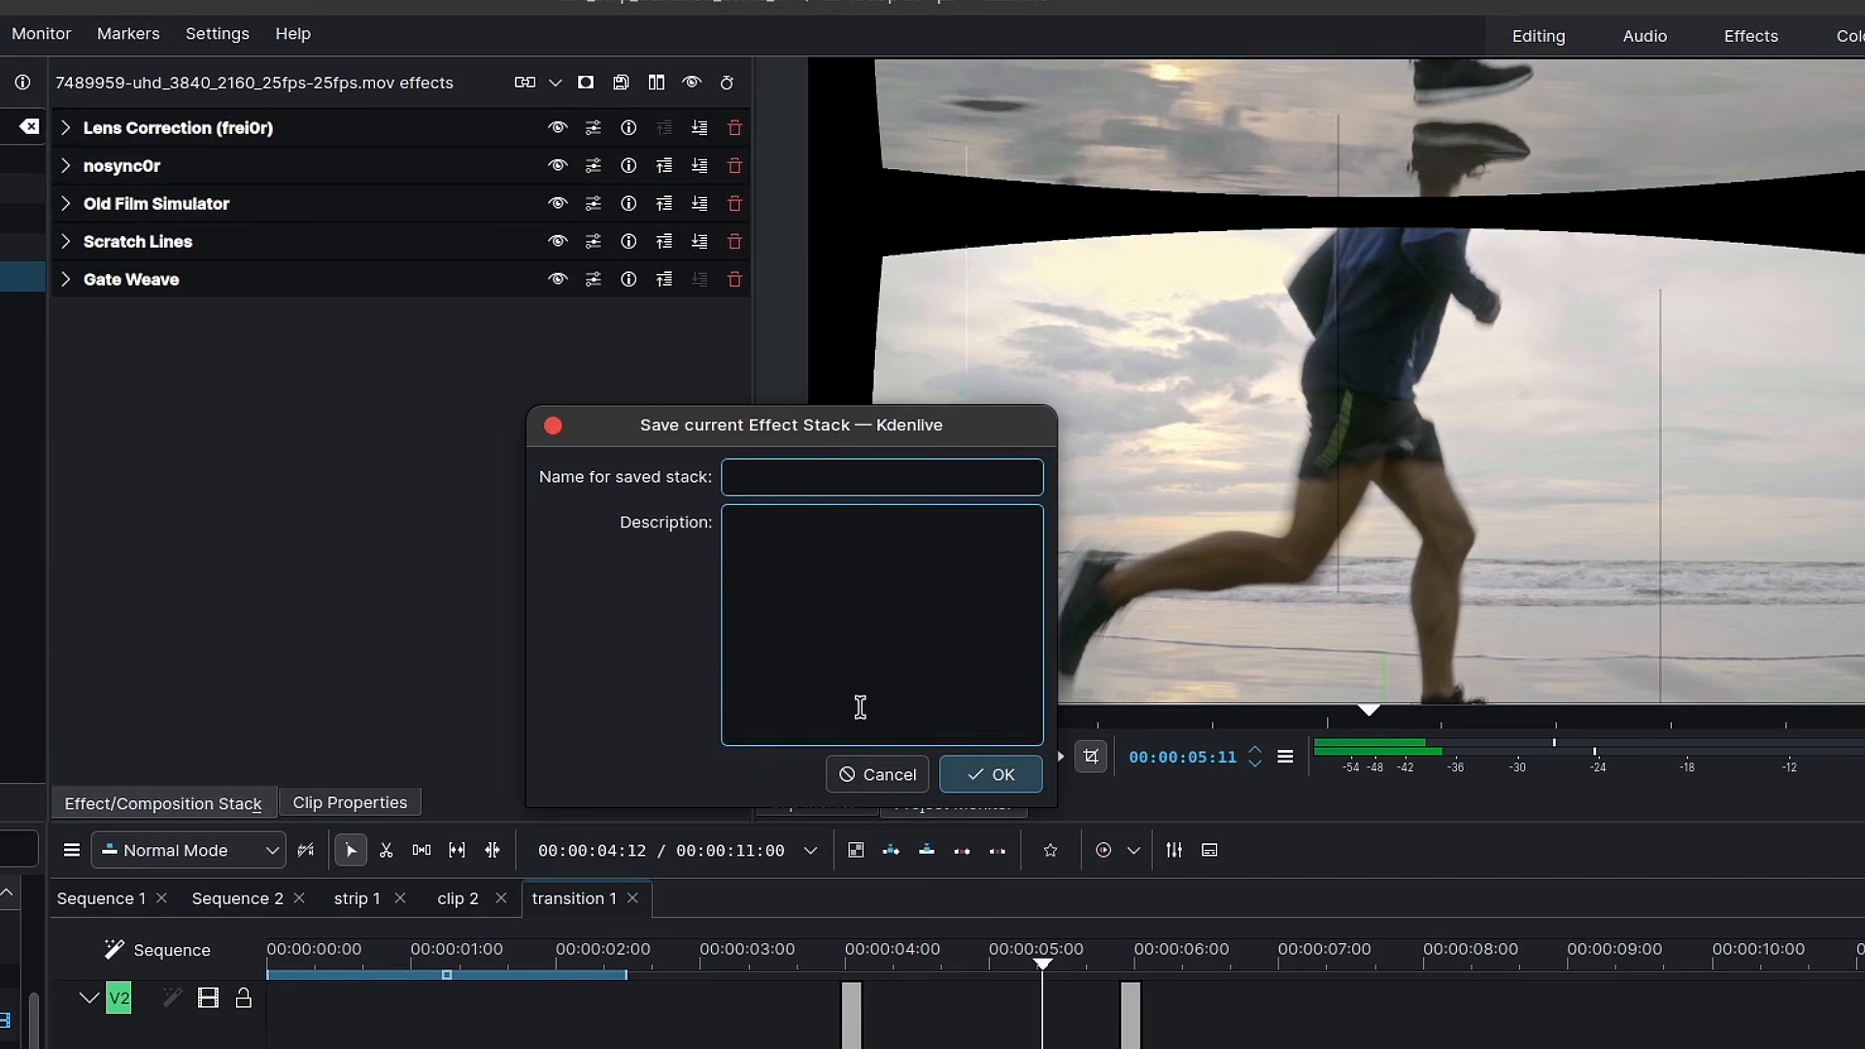
left_click(898, 777)
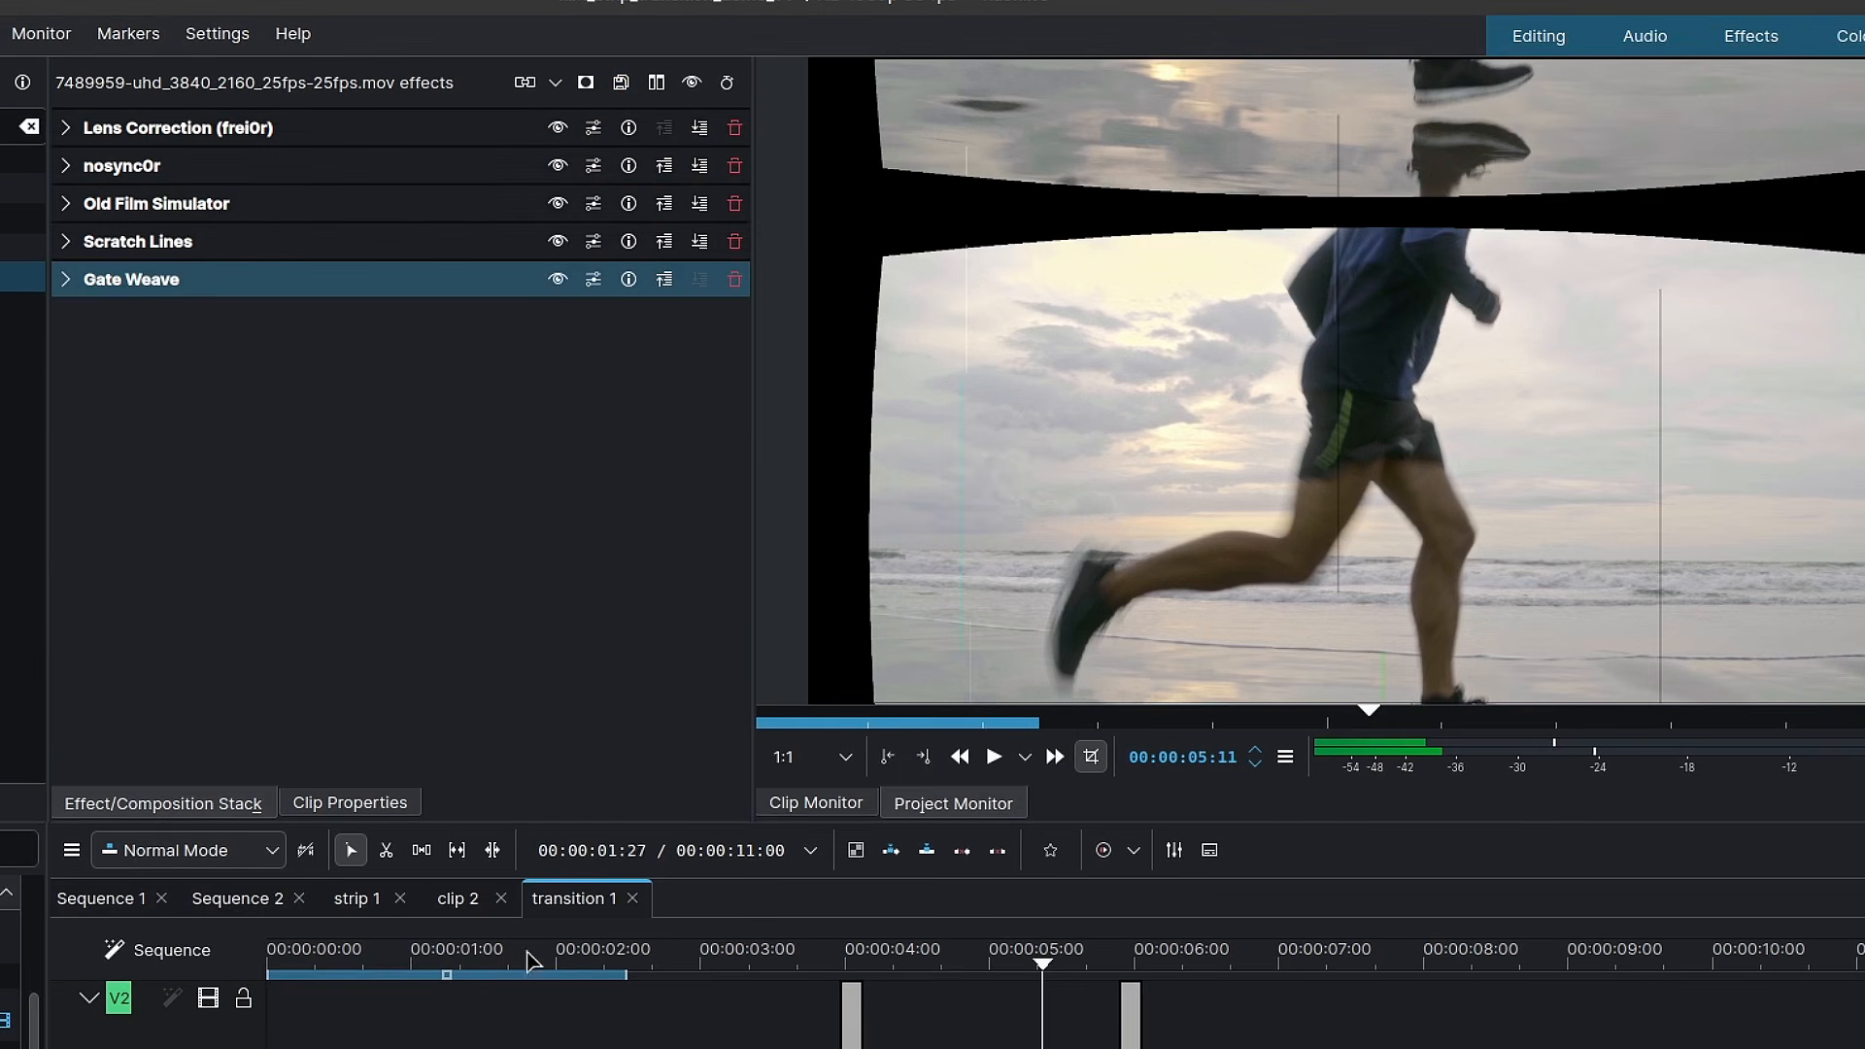
Switch to Sequence 2 and examine the effect stack of the laptop film strip segment at 00:00:03:16
left_click(238, 898)
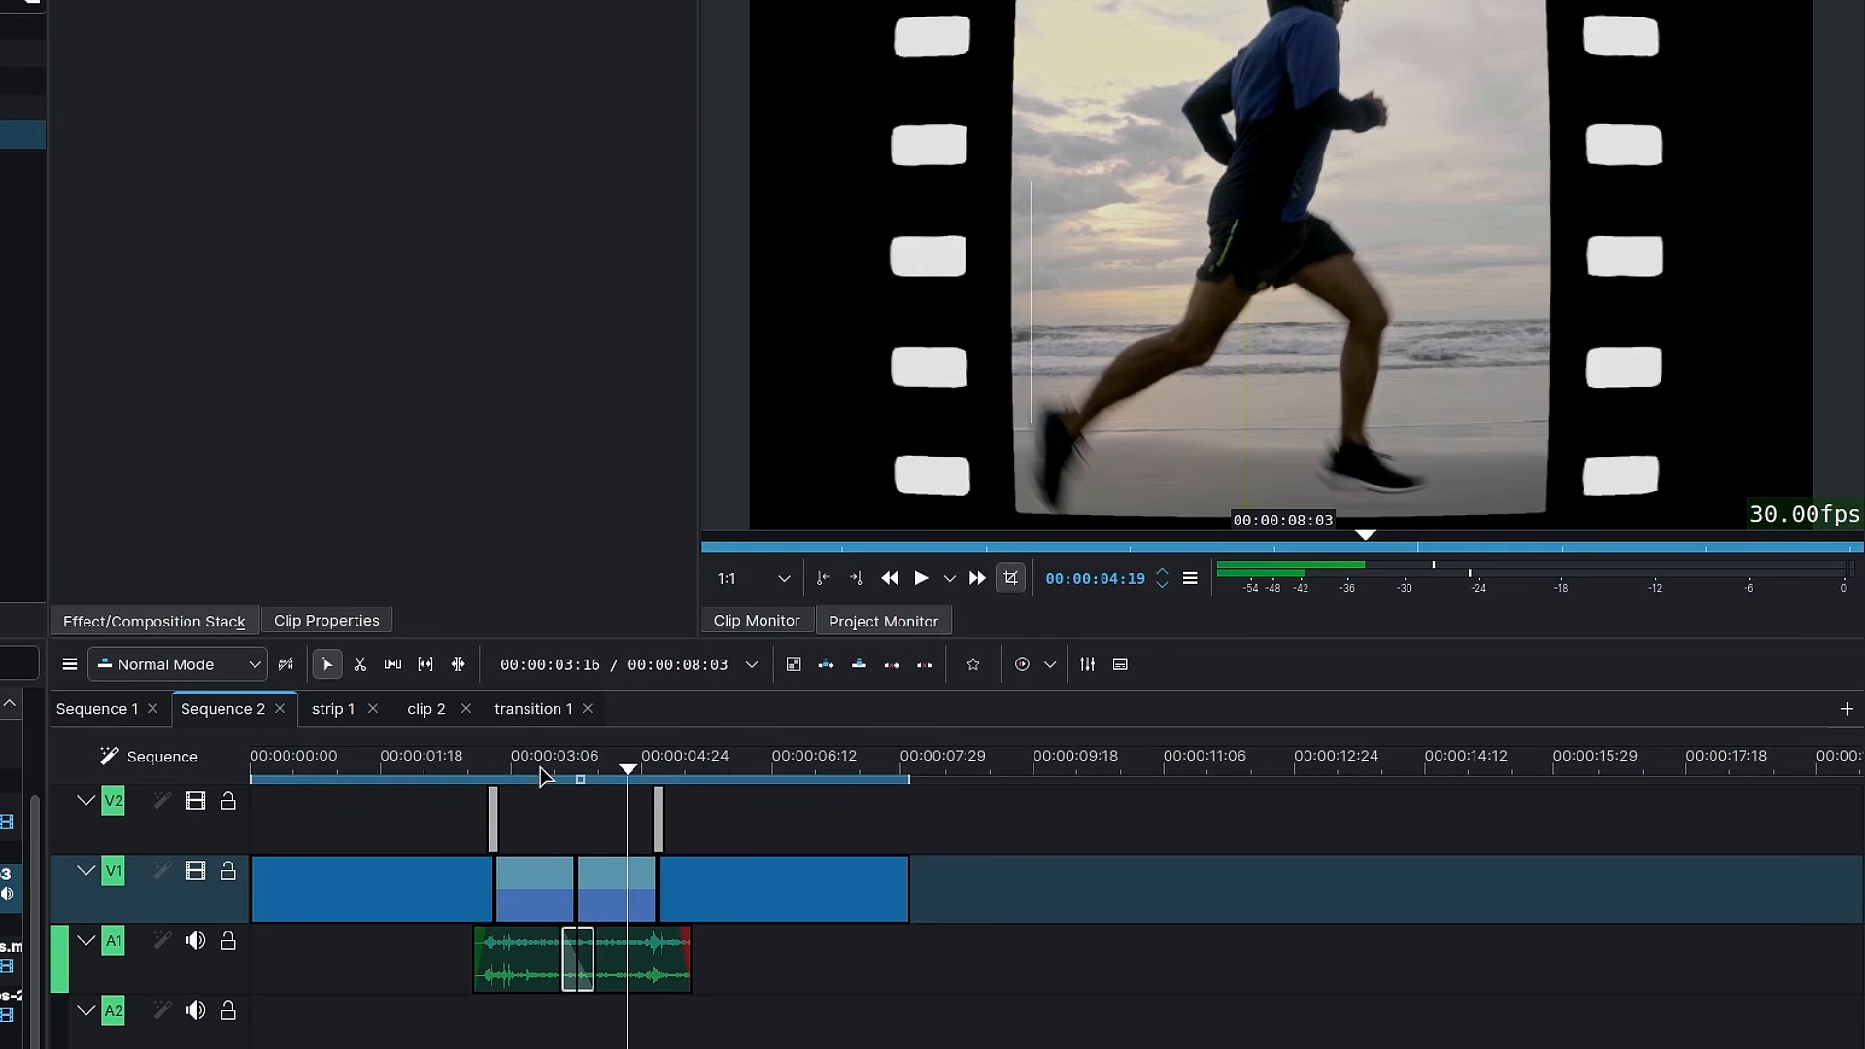
left_click(537, 771)
left_click(524, 875)
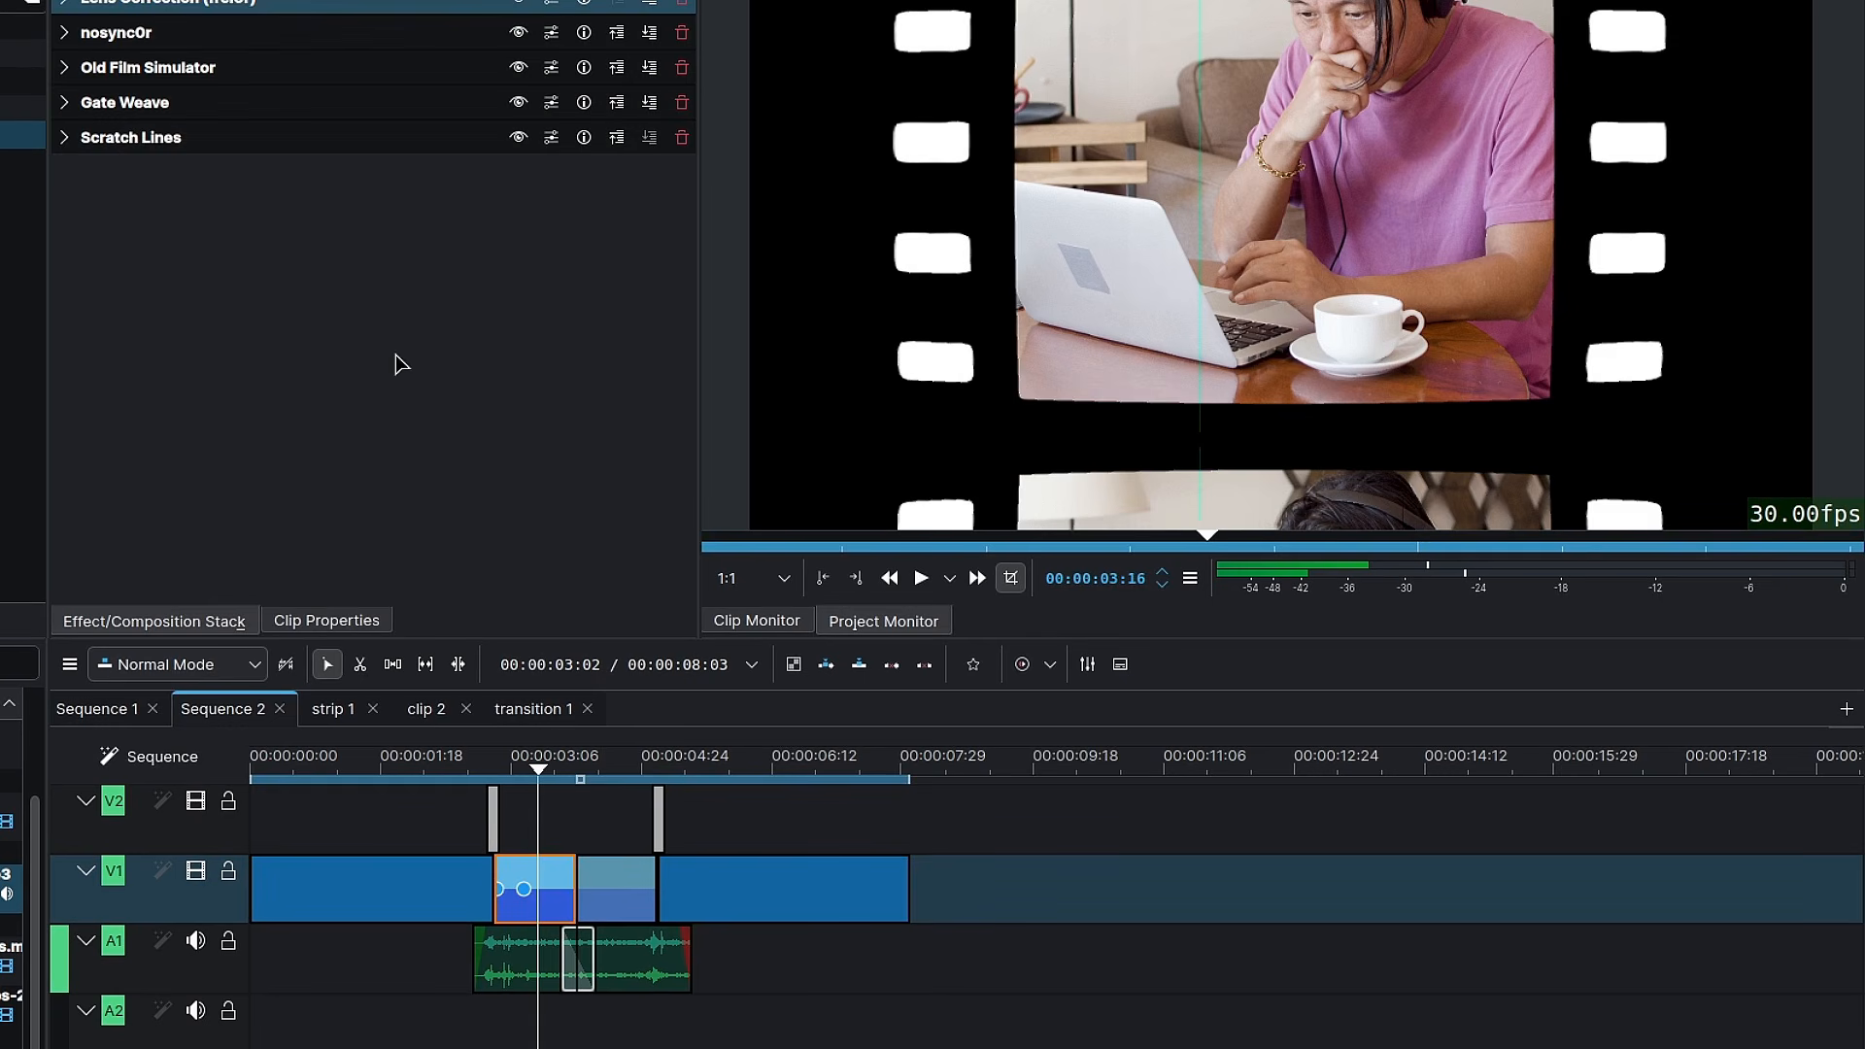
Open the strip 1 sequence and examine the laptop clip's Crop, Scale, and Tilt settings at the 00:00:00:03 keyframe
left_click(333, 708)
left_click(374, 828)
left_click(381, 967)
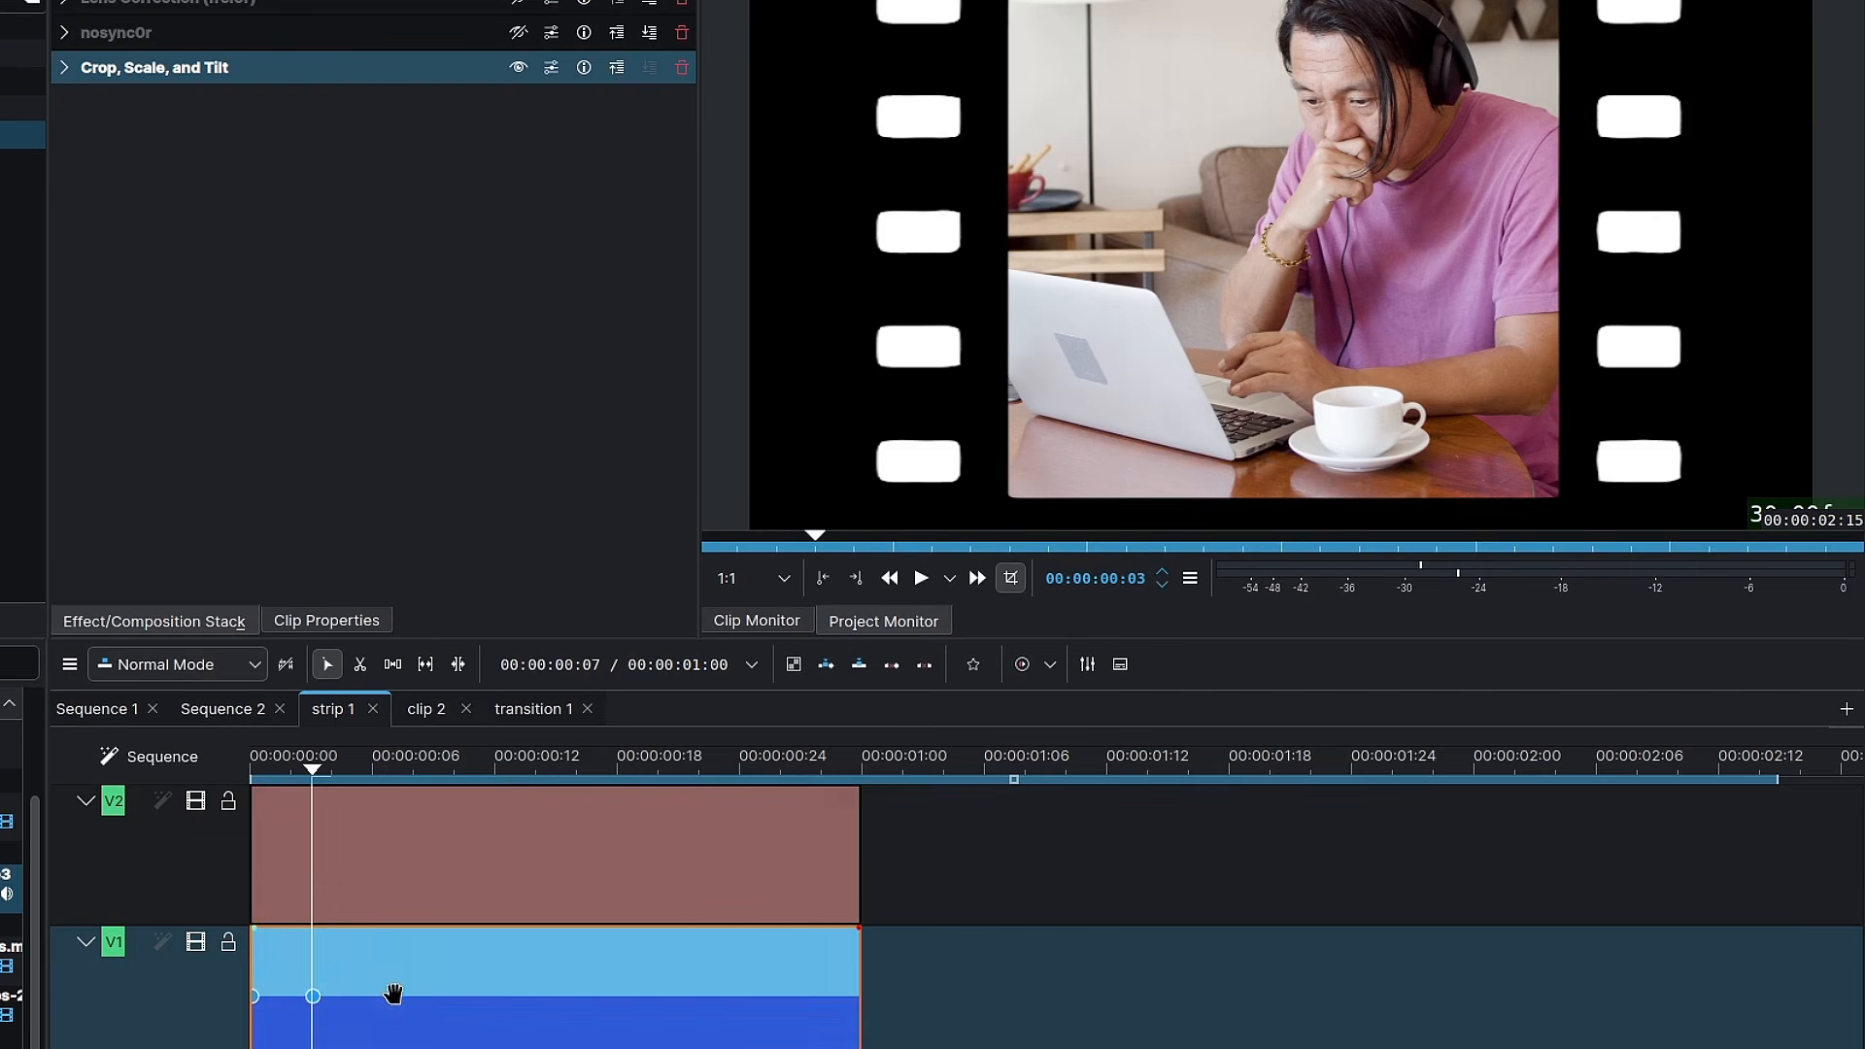
left_click(469, 855)
left_click(435, 993)
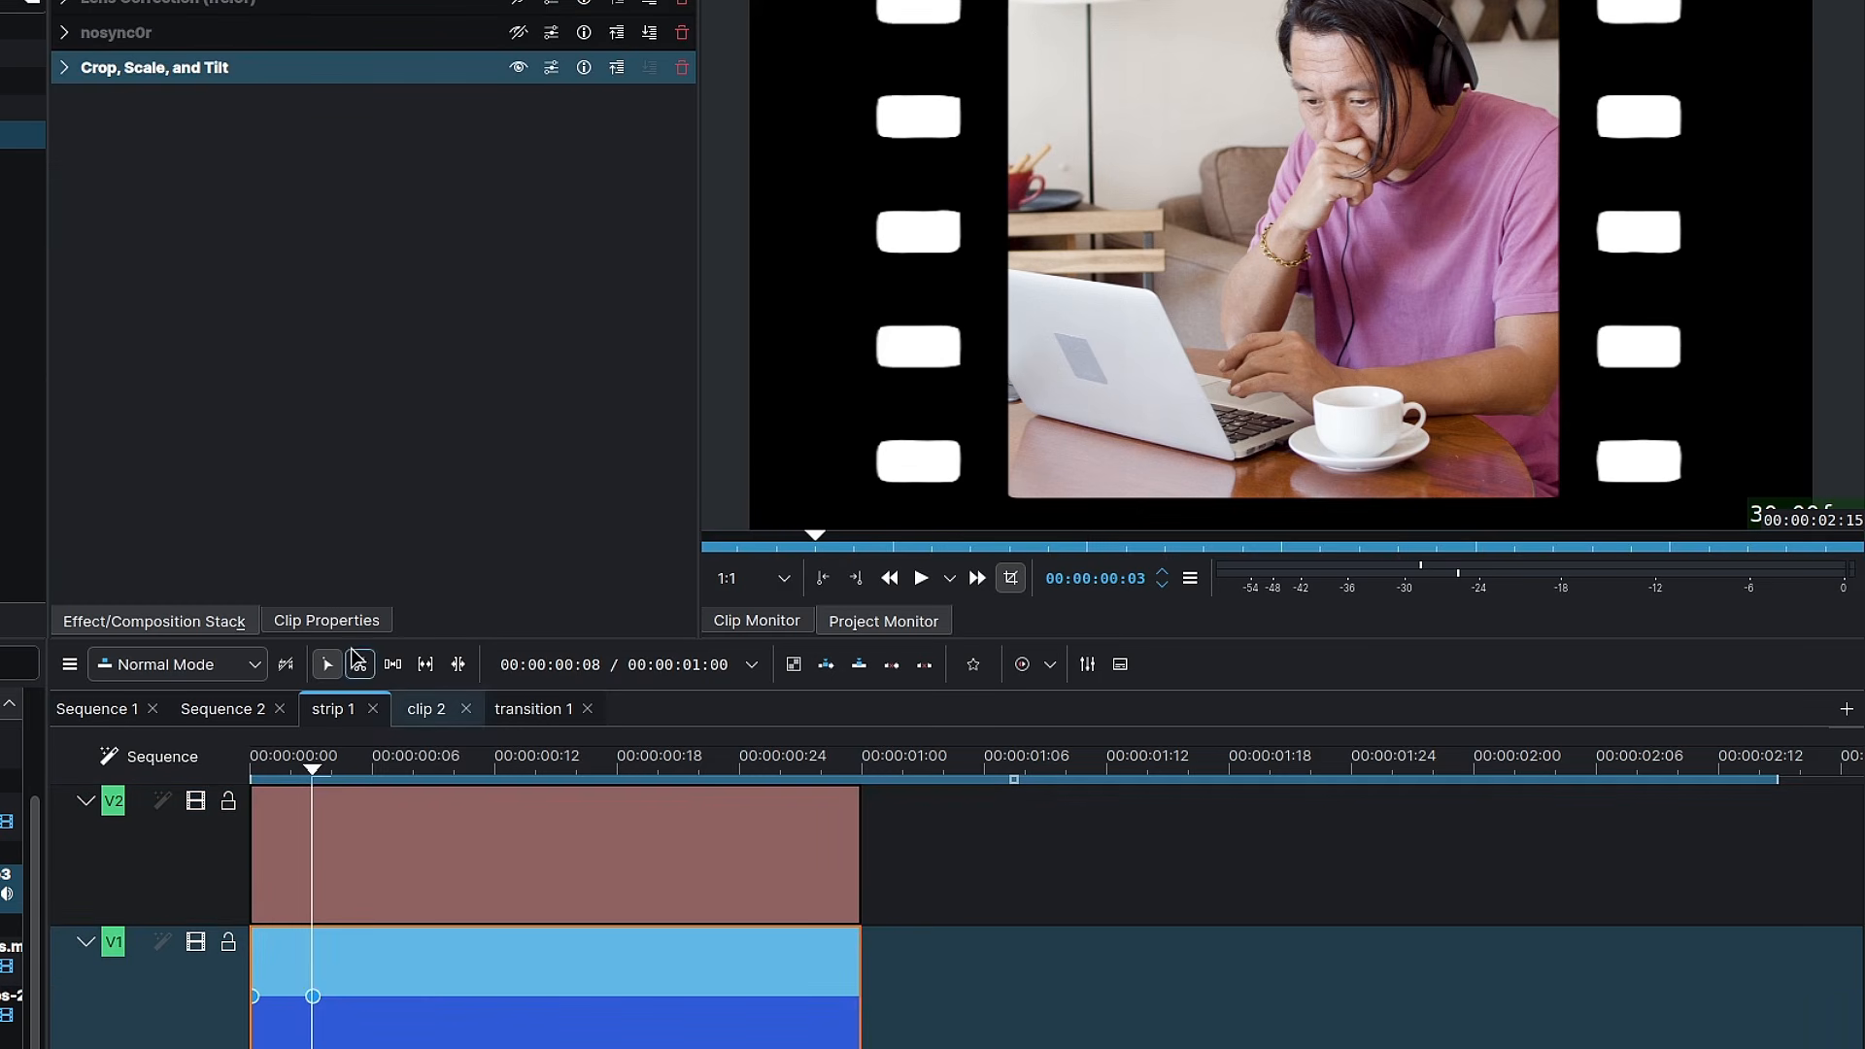
left_click(64, 67)
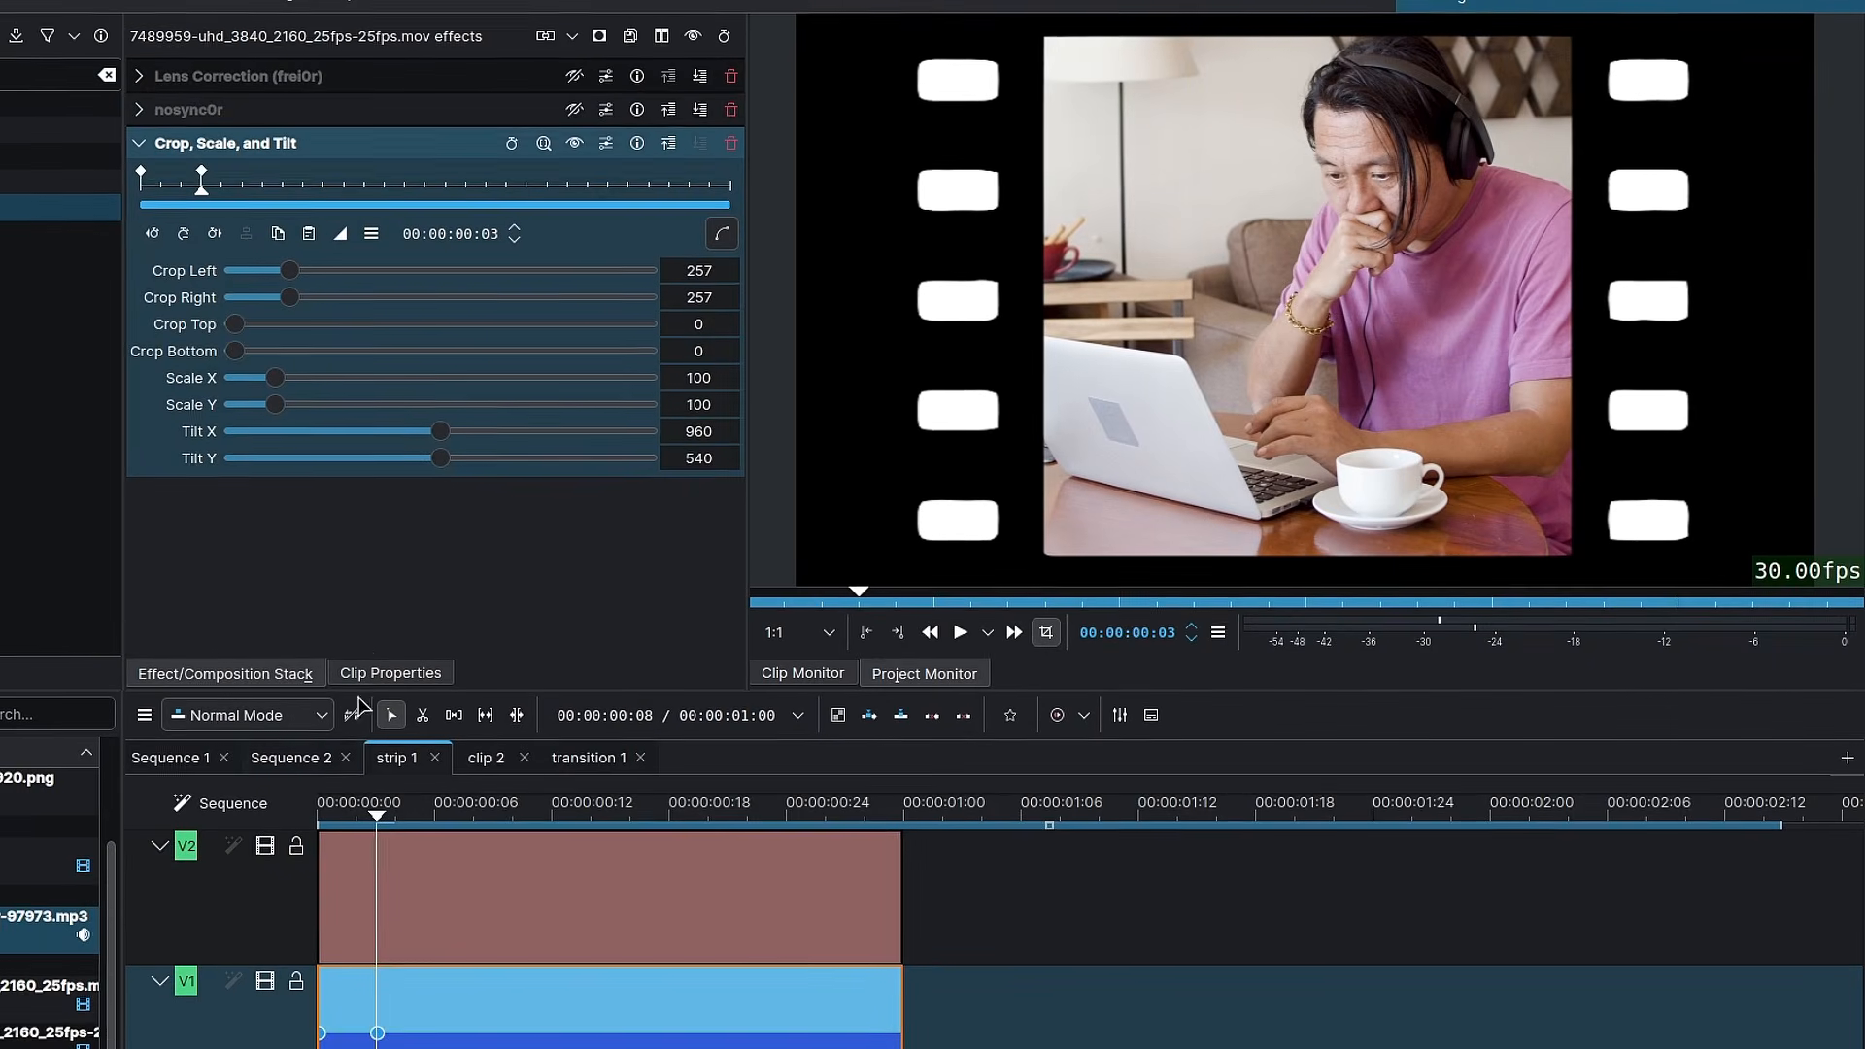
Compare the film strip image with Transform off and on, and review its keyframes at 00:00:00:00 and 00:00:00:03
left_click(416, 921)
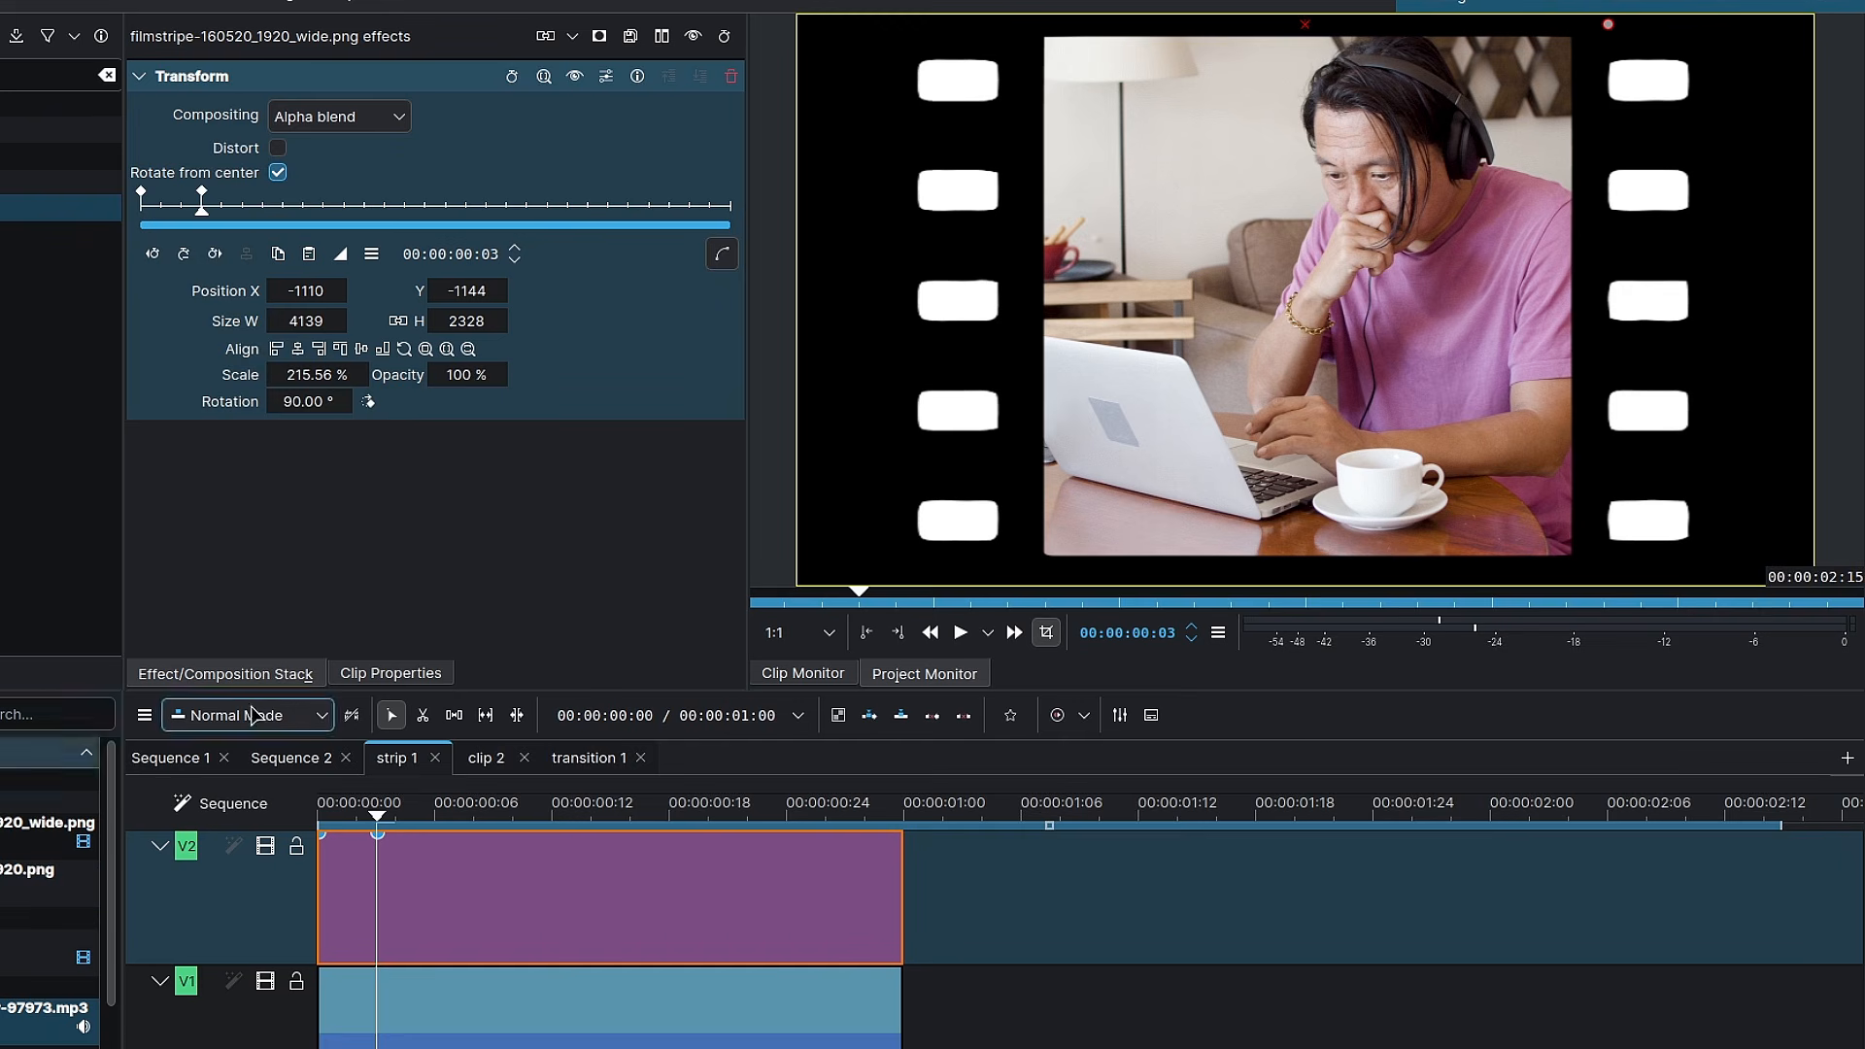
left_click(575, 75)
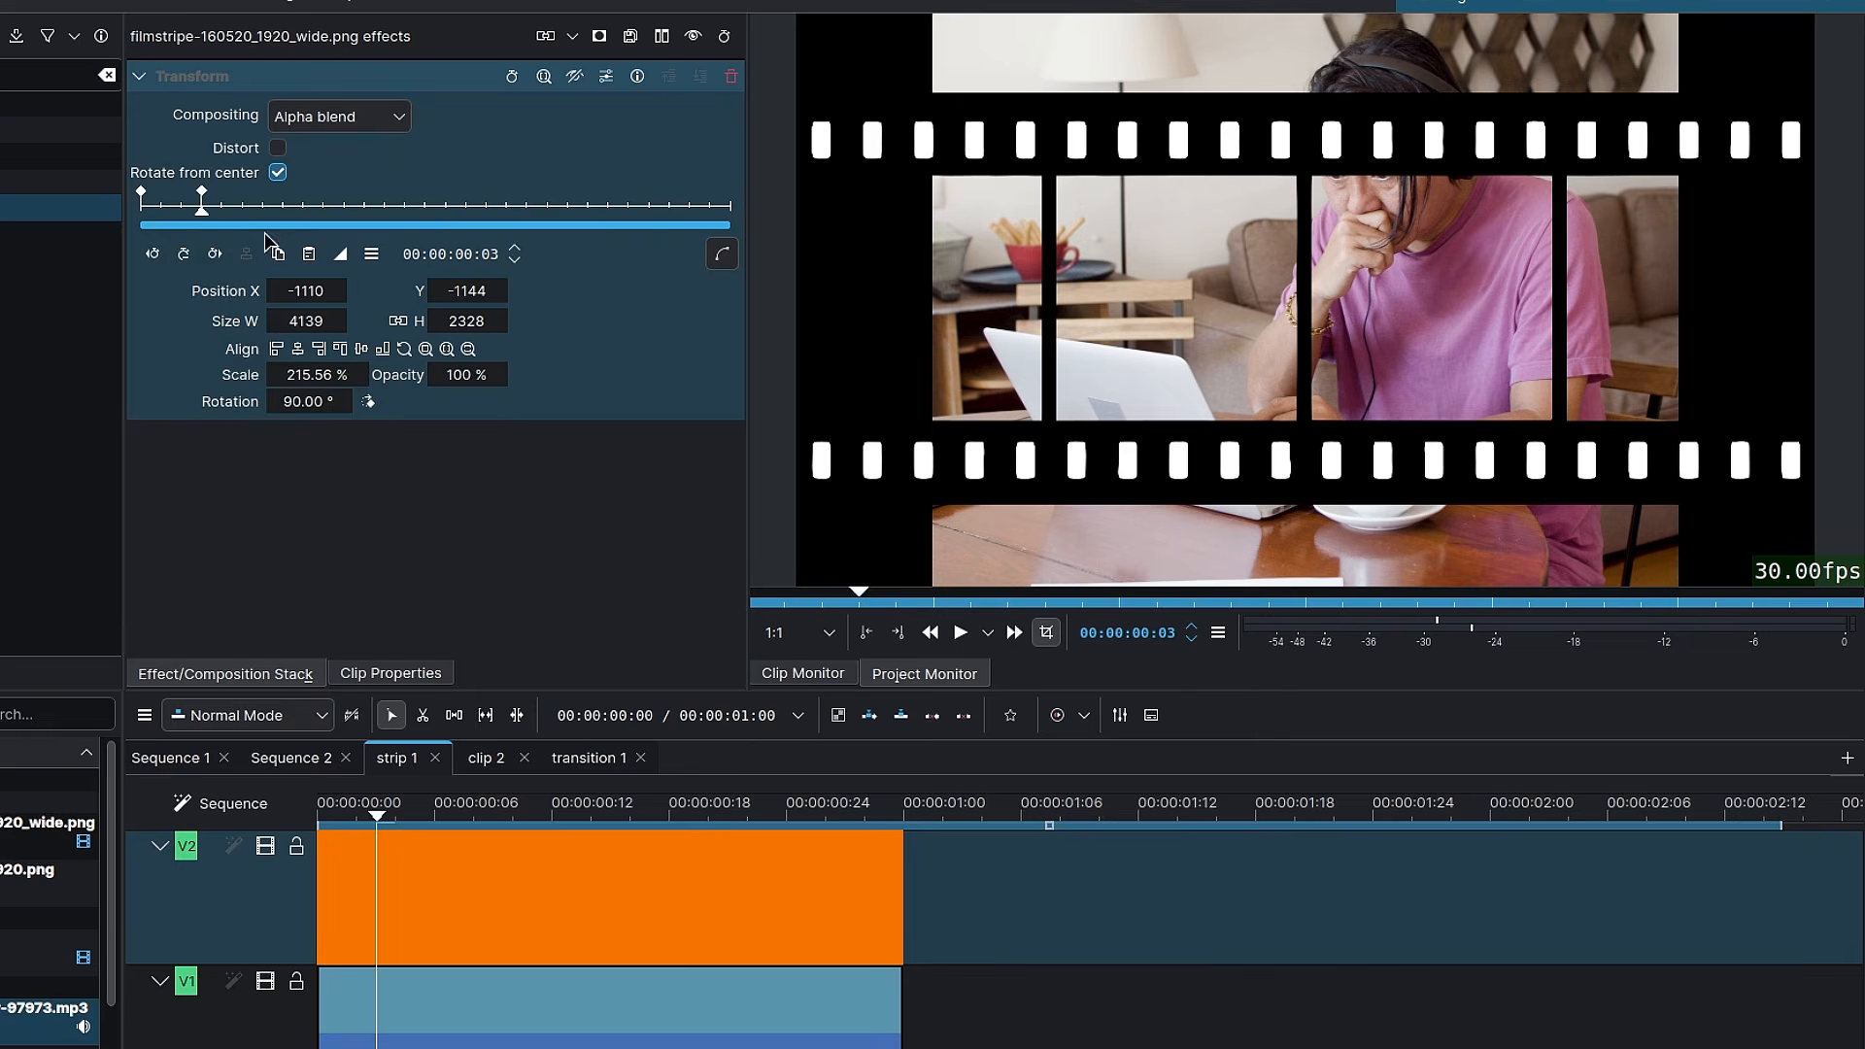
left_click(575, 75)
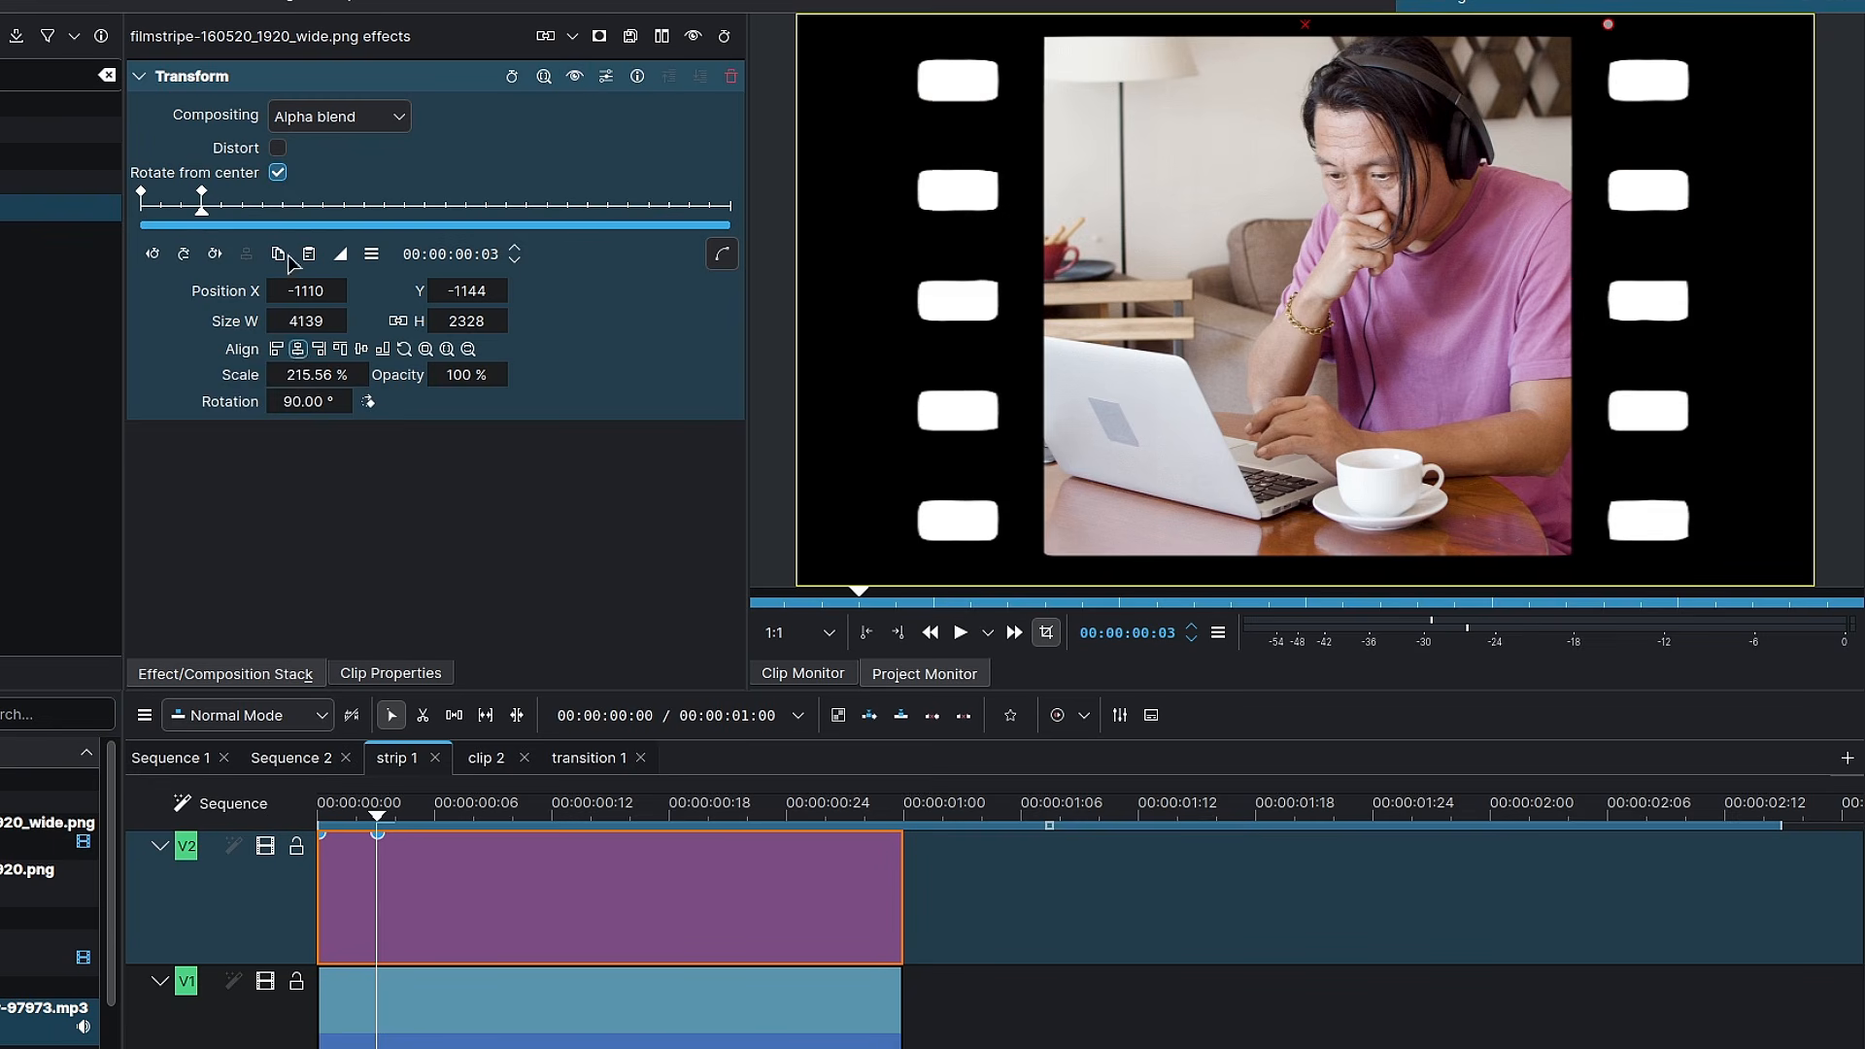
left_click(152, 256)
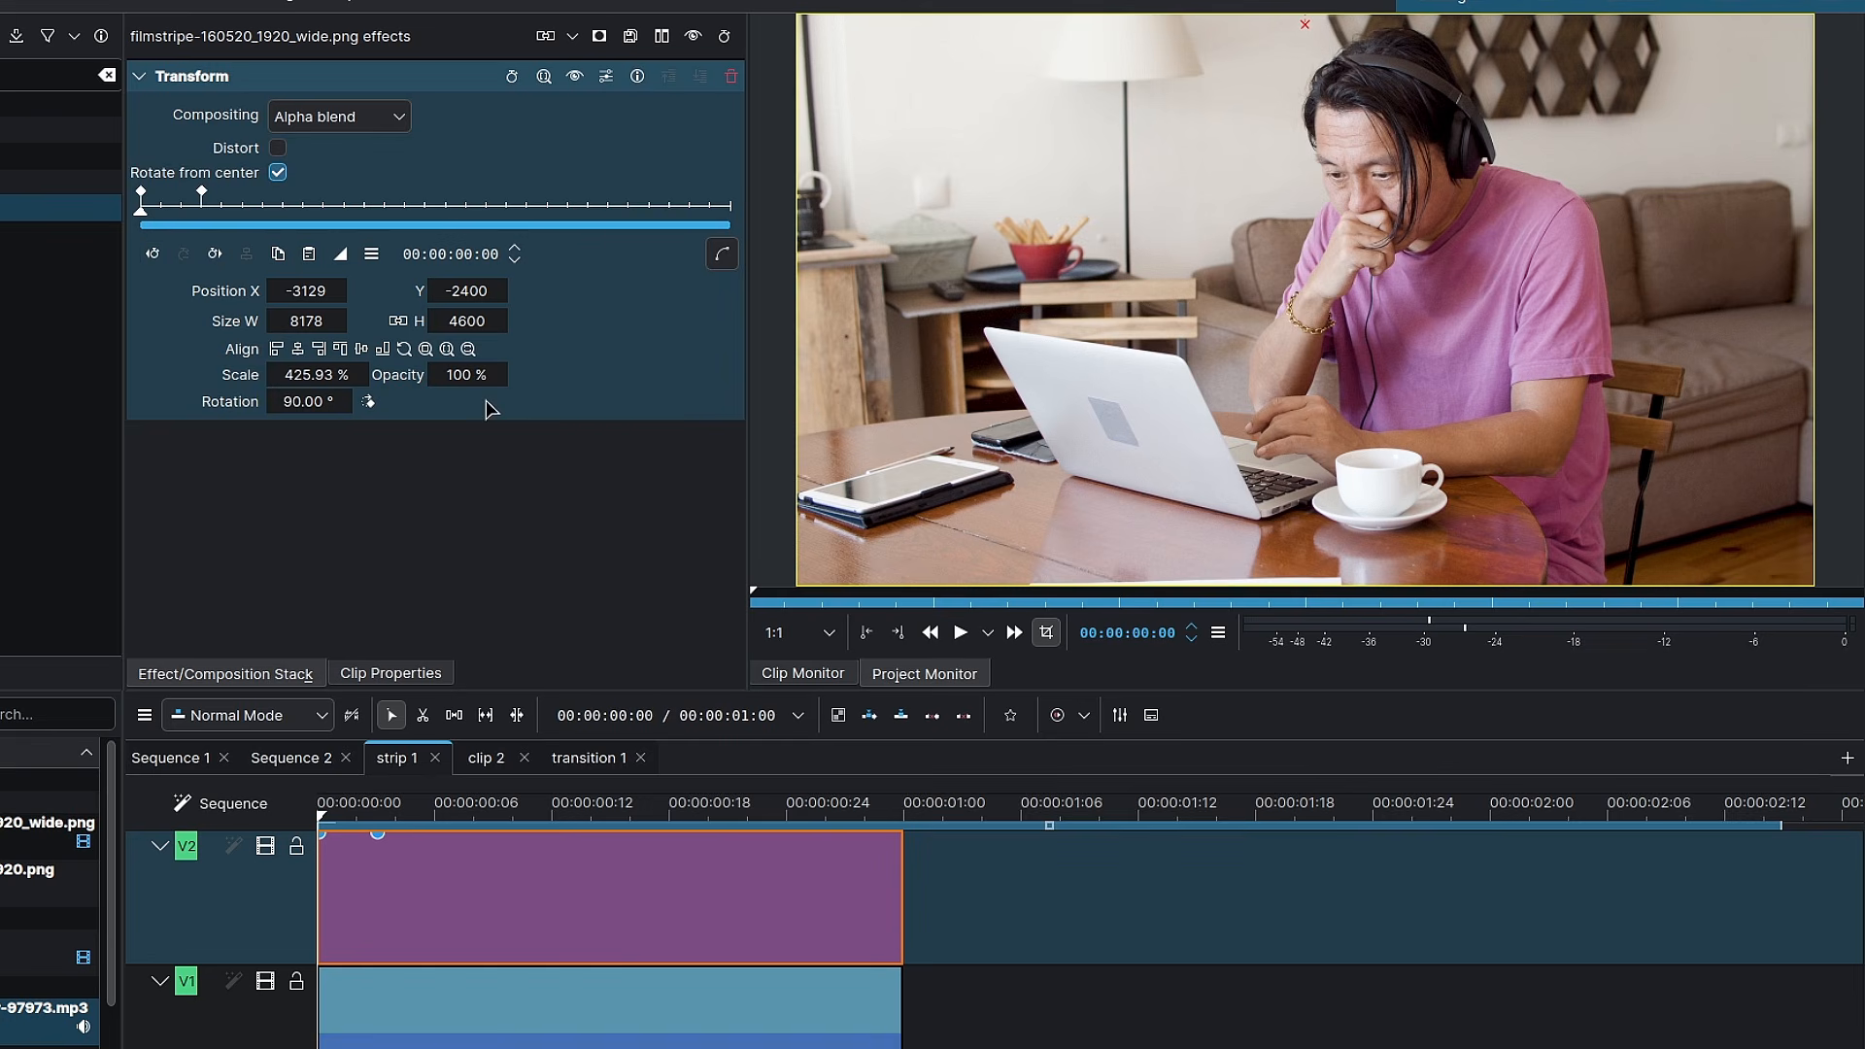
key("Right")
key("Right")
key("Right")
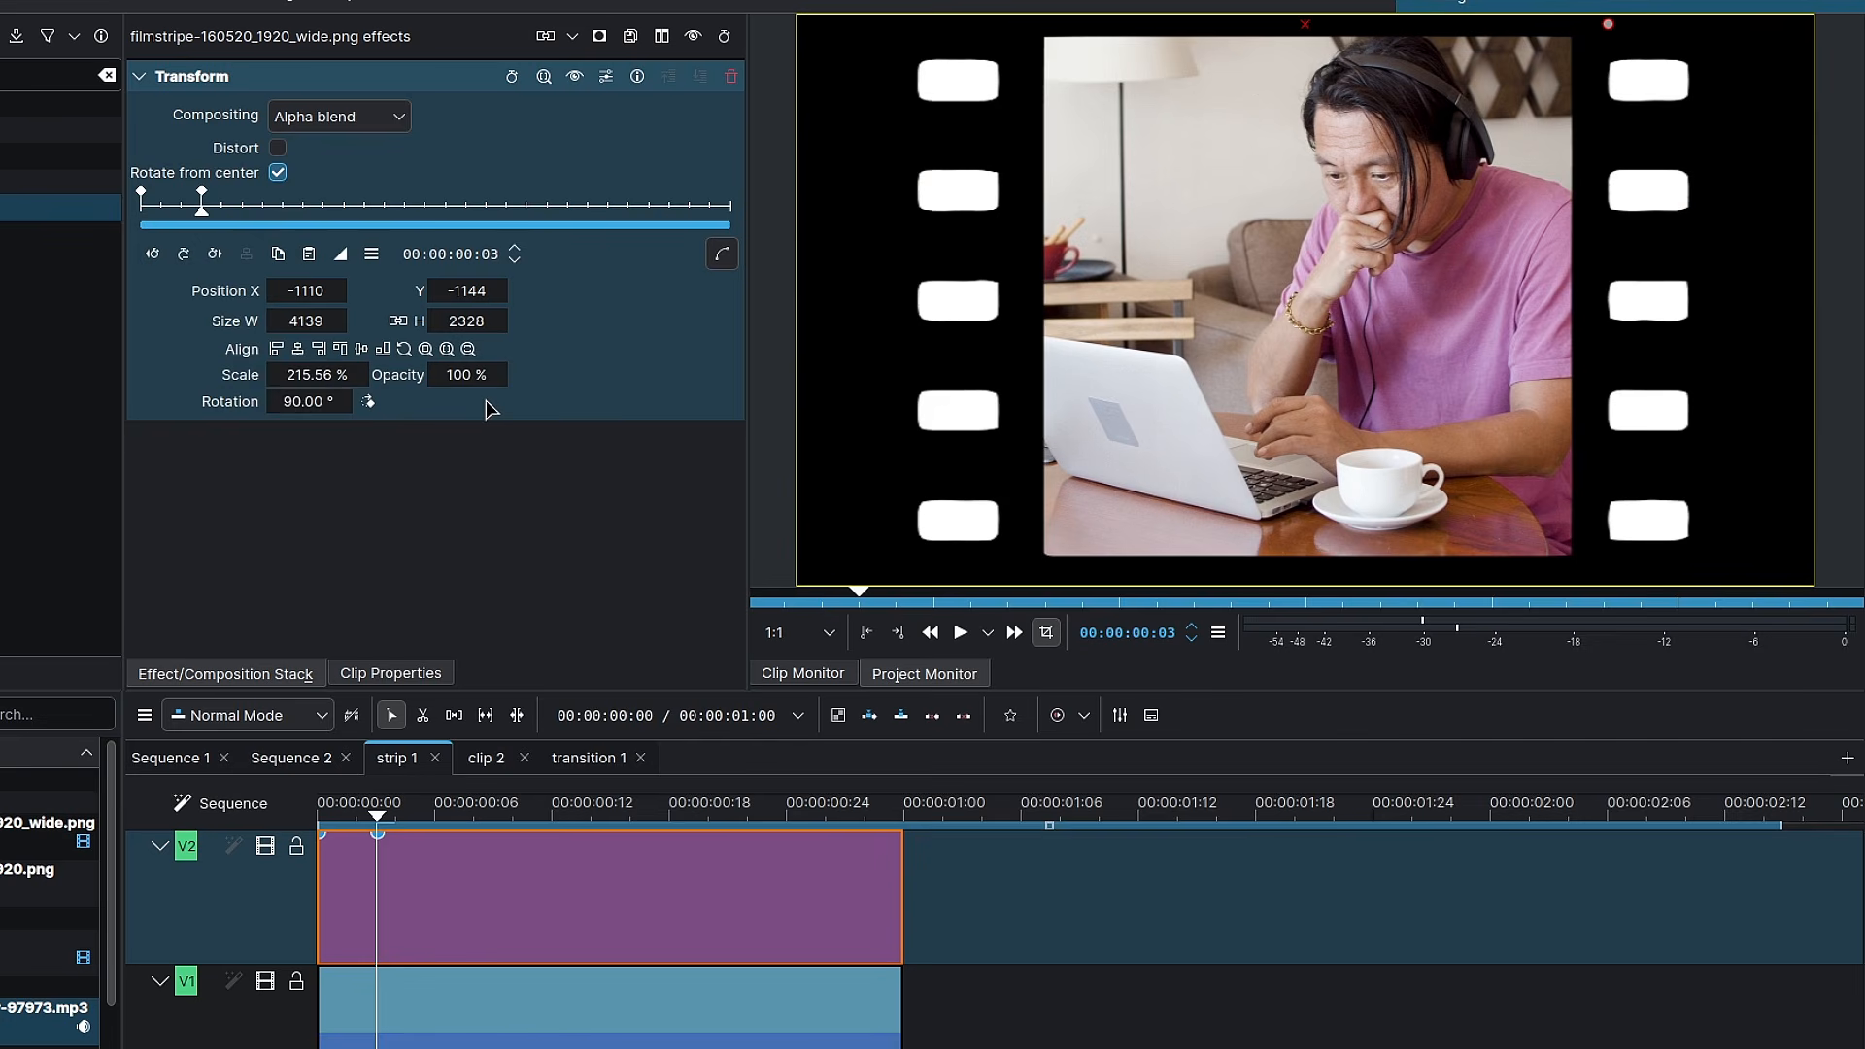
Examine the laptop clip's crop animation frame by frame from 00:00:00:00 to 00:00:00:04
left_click(573, 1011)
key("Left")
key("Left")
key("Left")
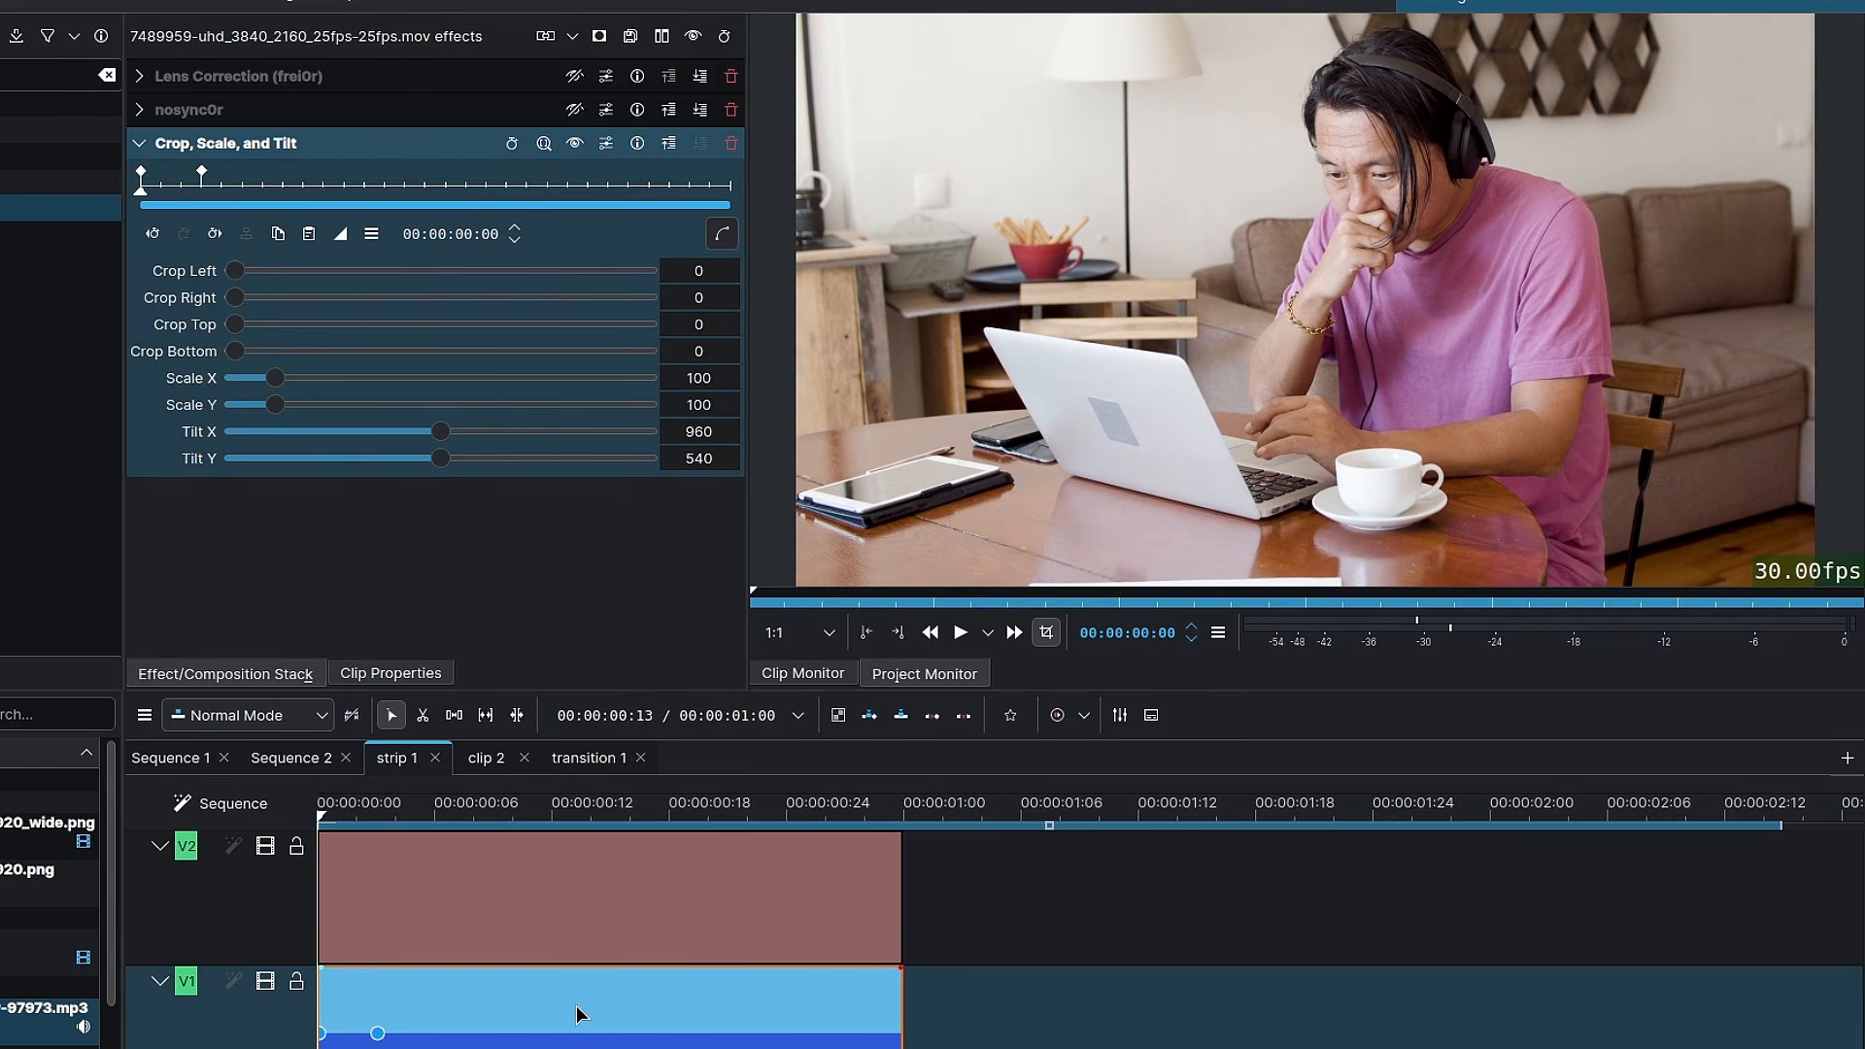
key("Right")
key("Right")
key("Right")
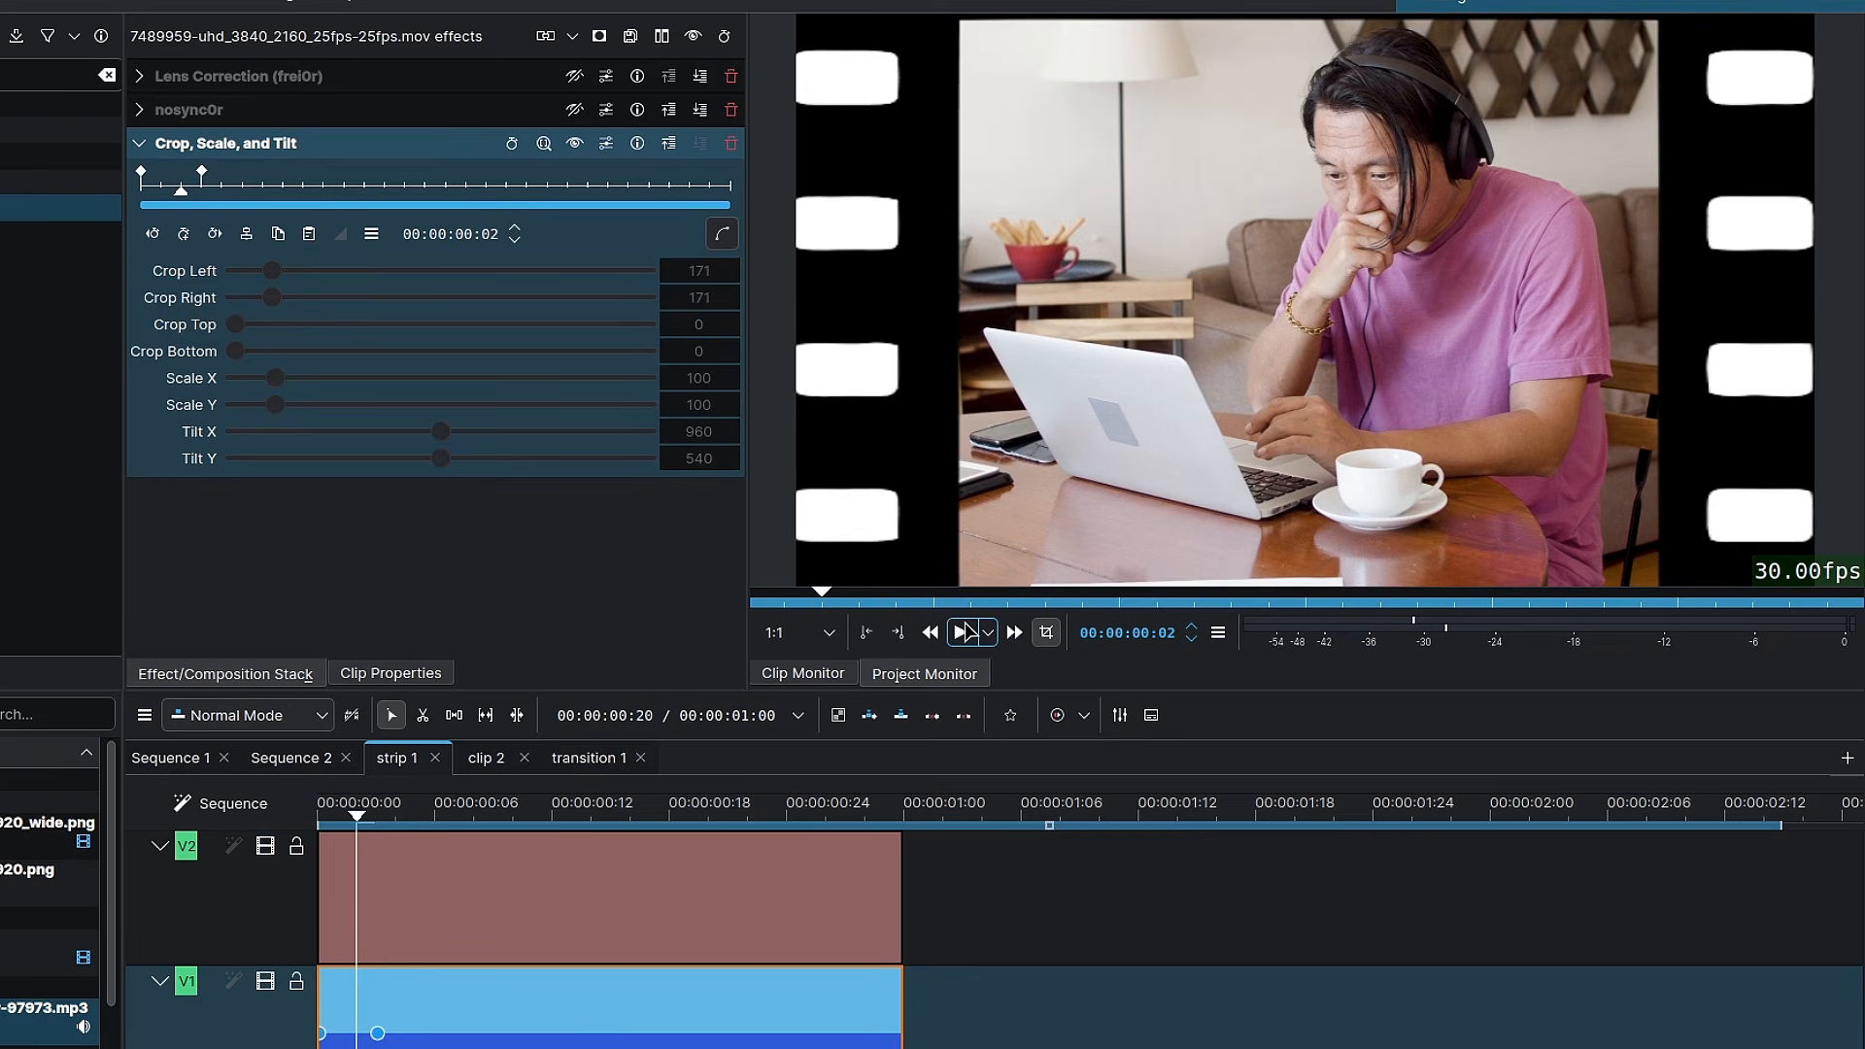
key("Right")
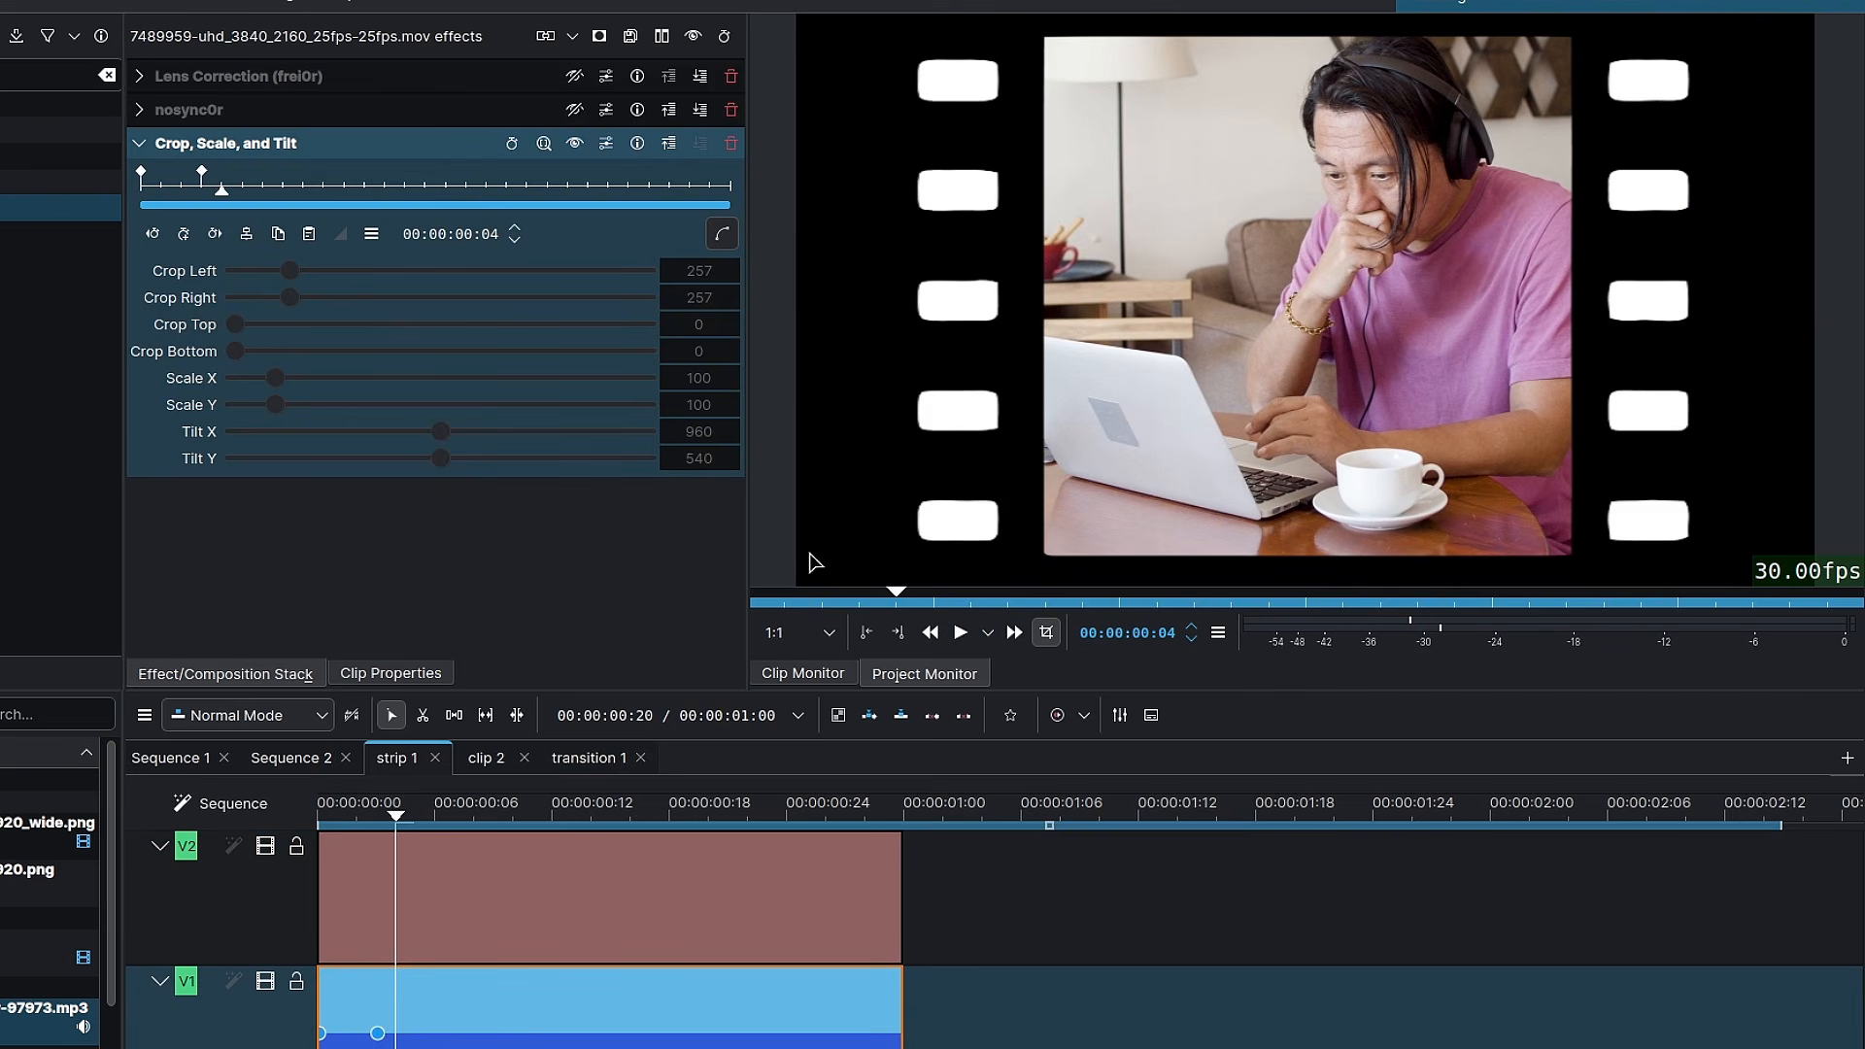
Compare the laptop clip with Crop, Scale, and Tilt off and on, review its two keyframes, and collapse the effect
left_click(575, 144)
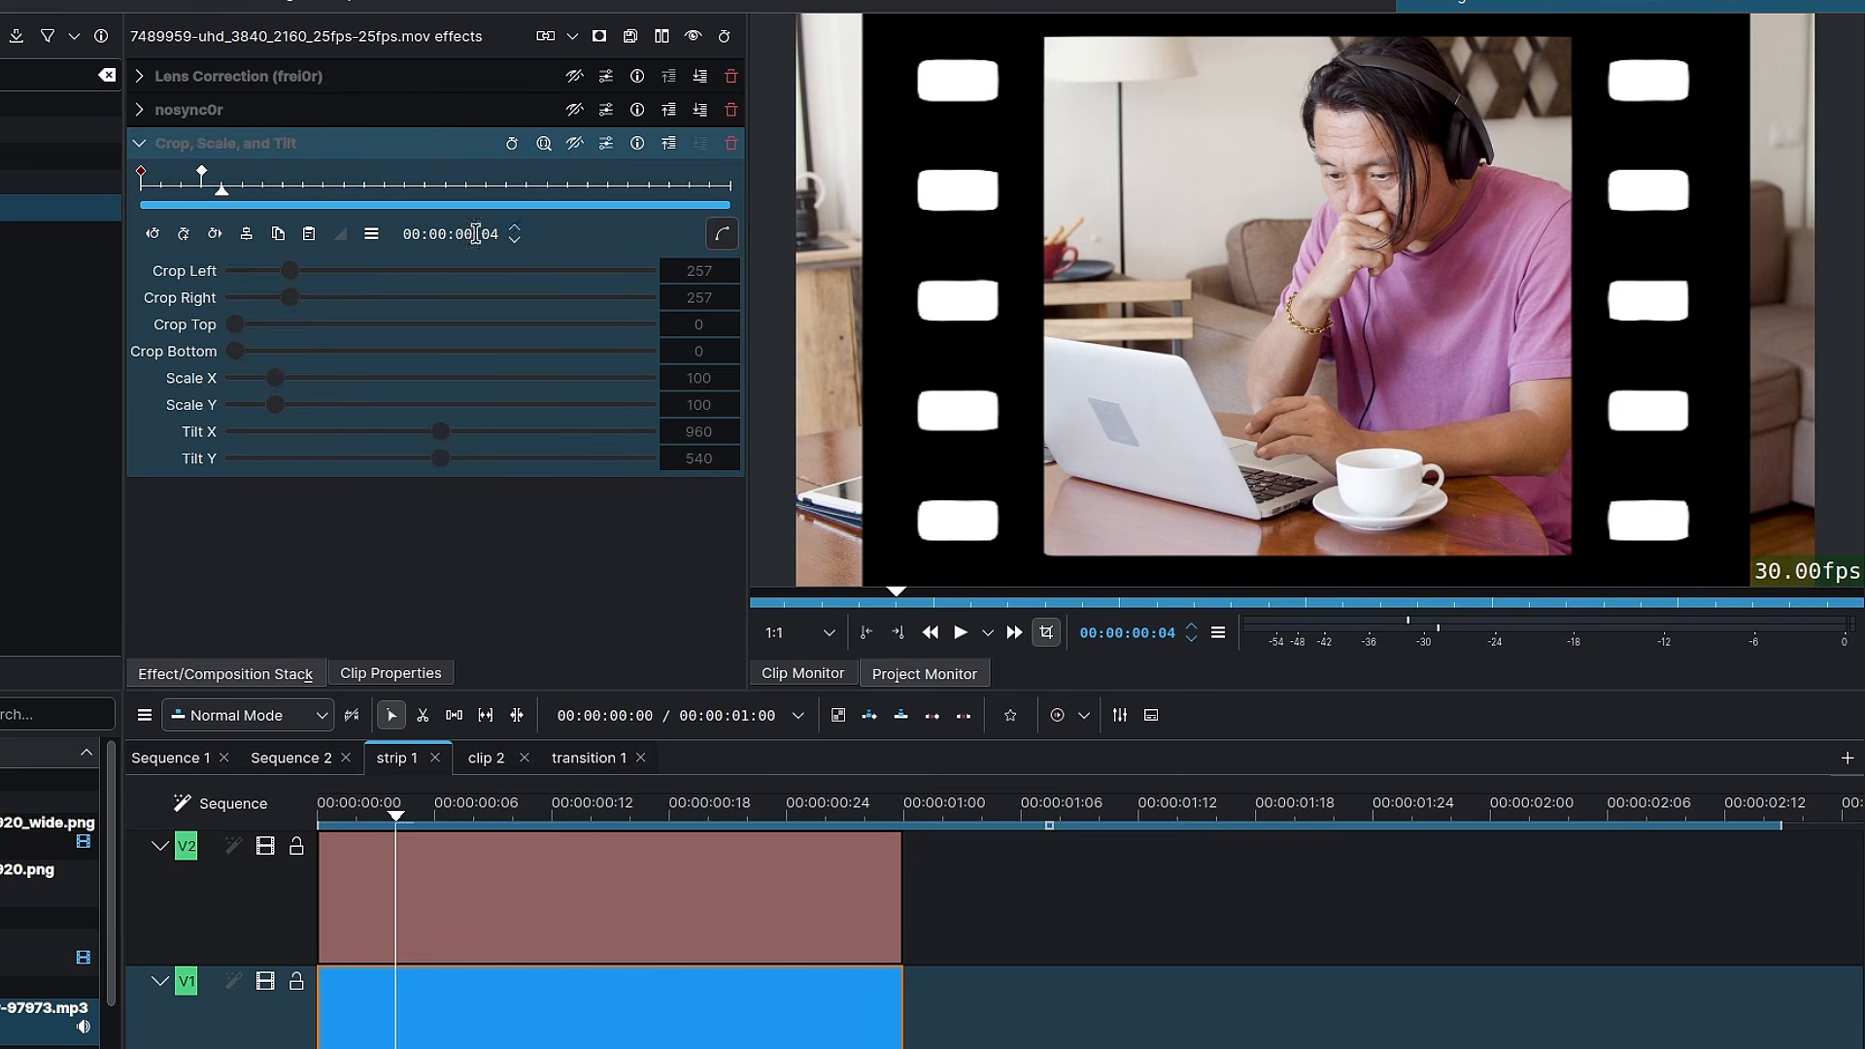
key("Left")
key("Left")
left_click(205, 193)
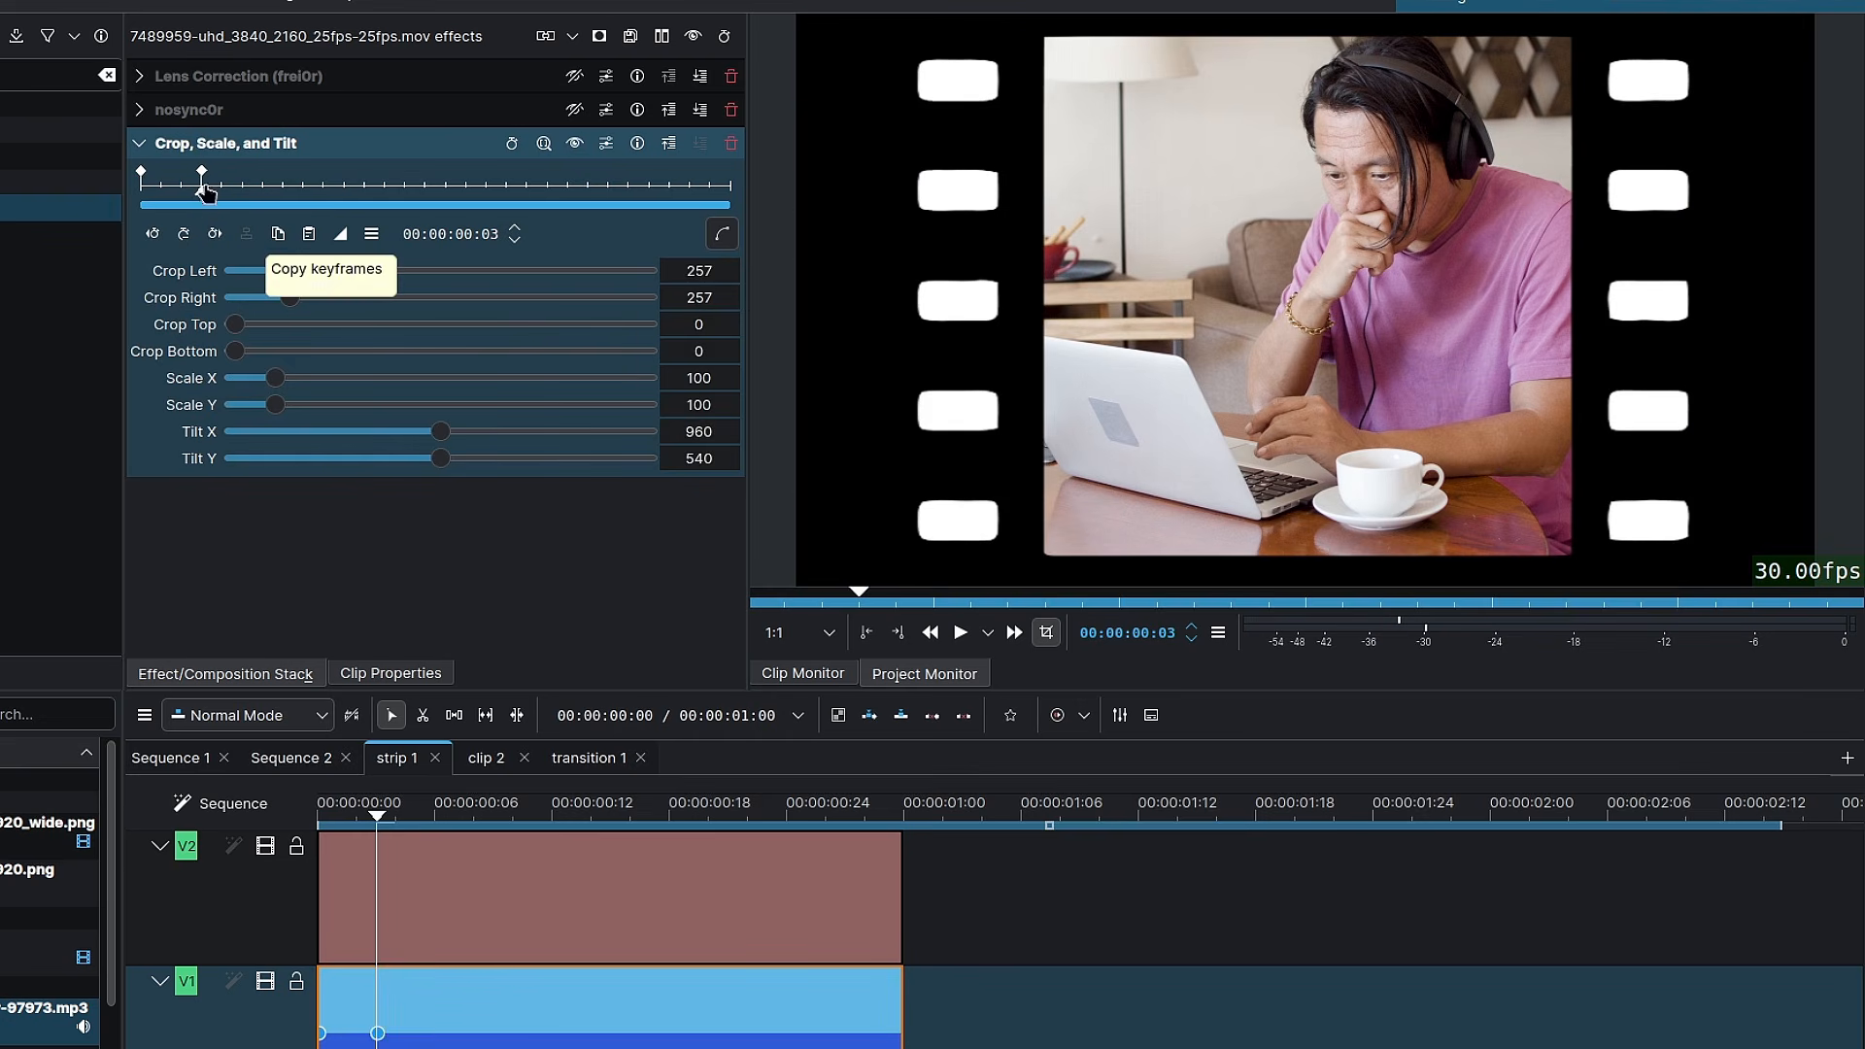
left_click(155, 236)
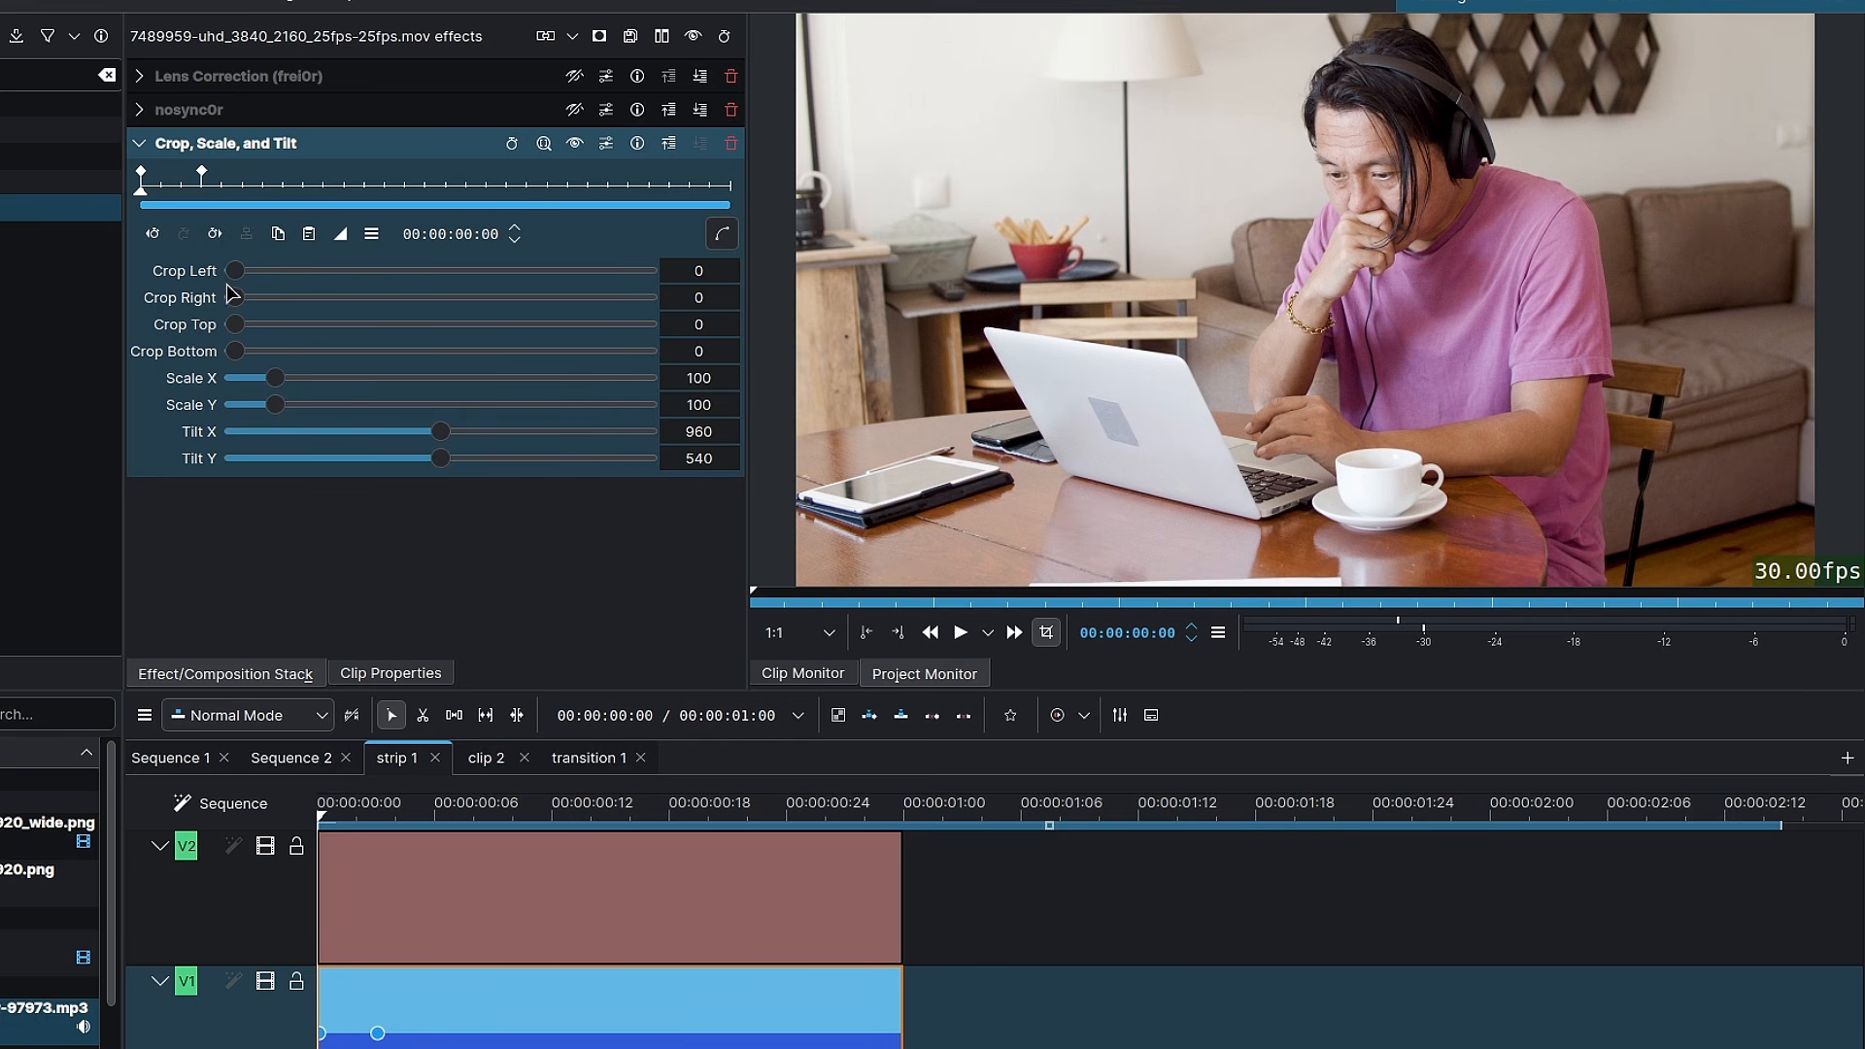
left_click(216, 234)
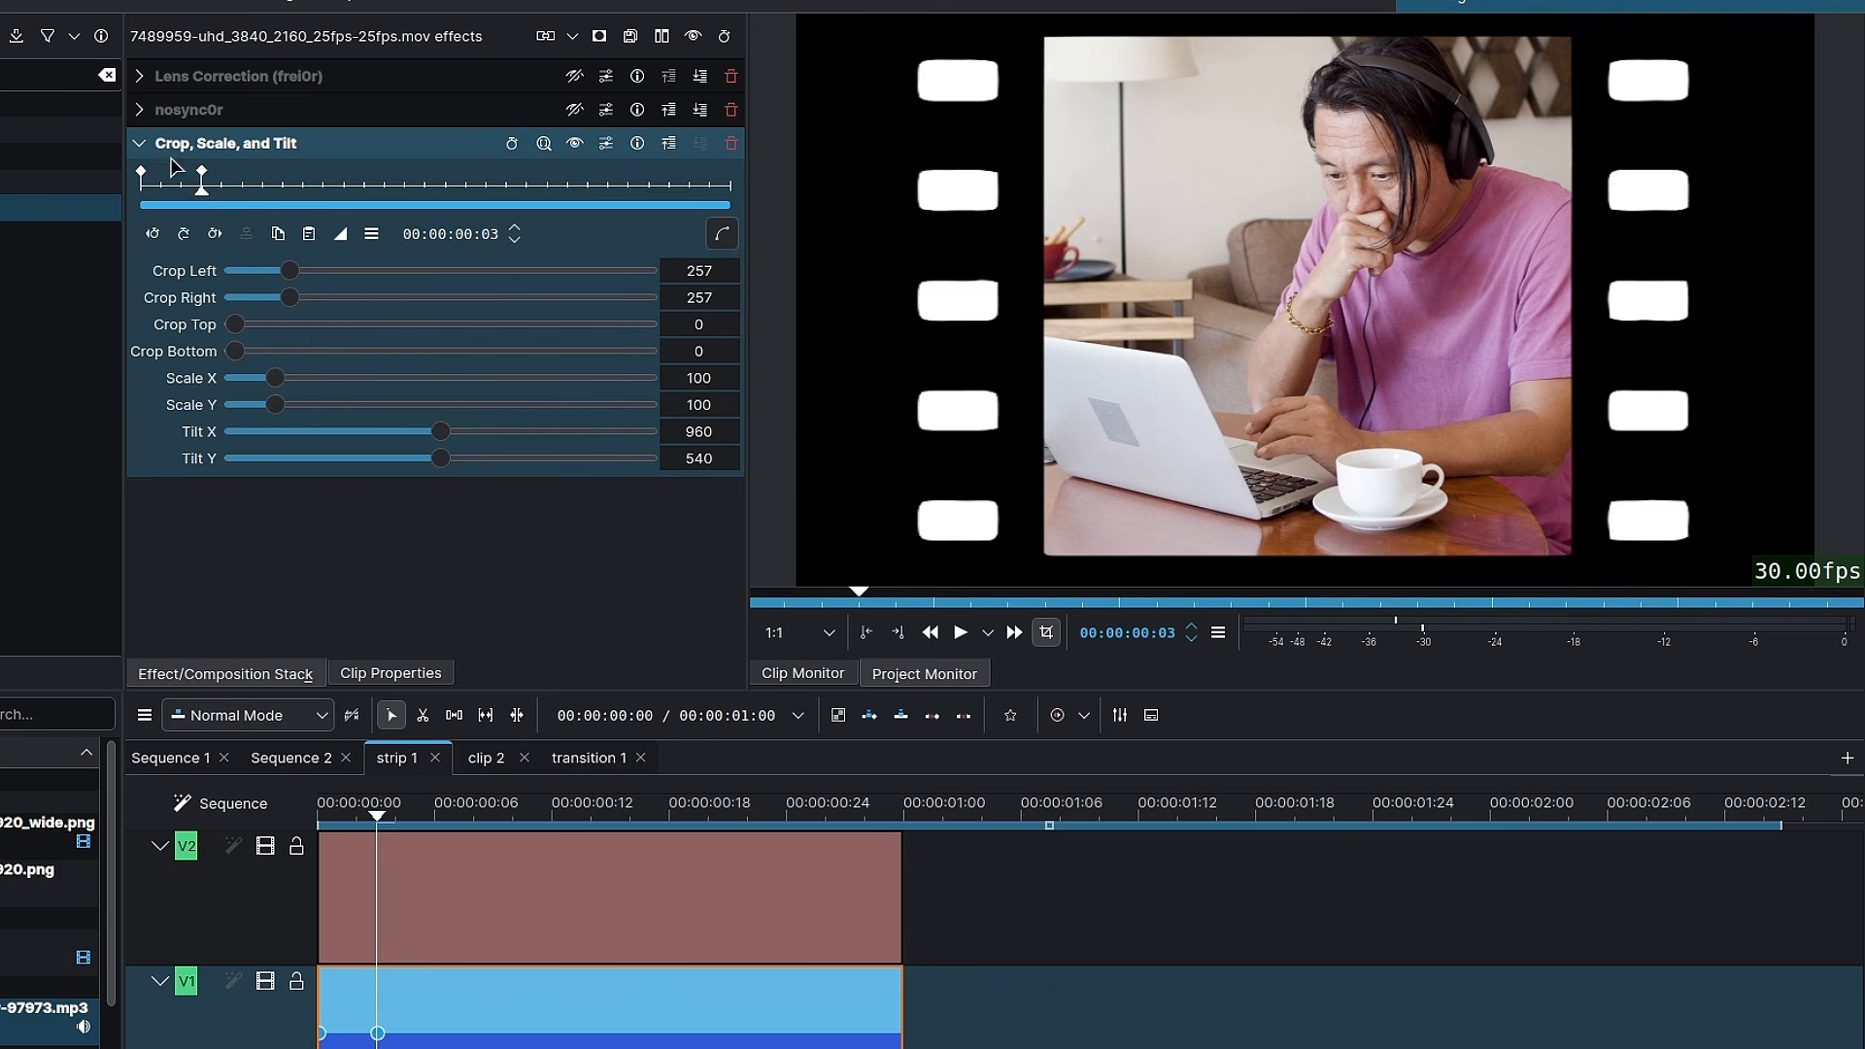
left_click(140, 144)
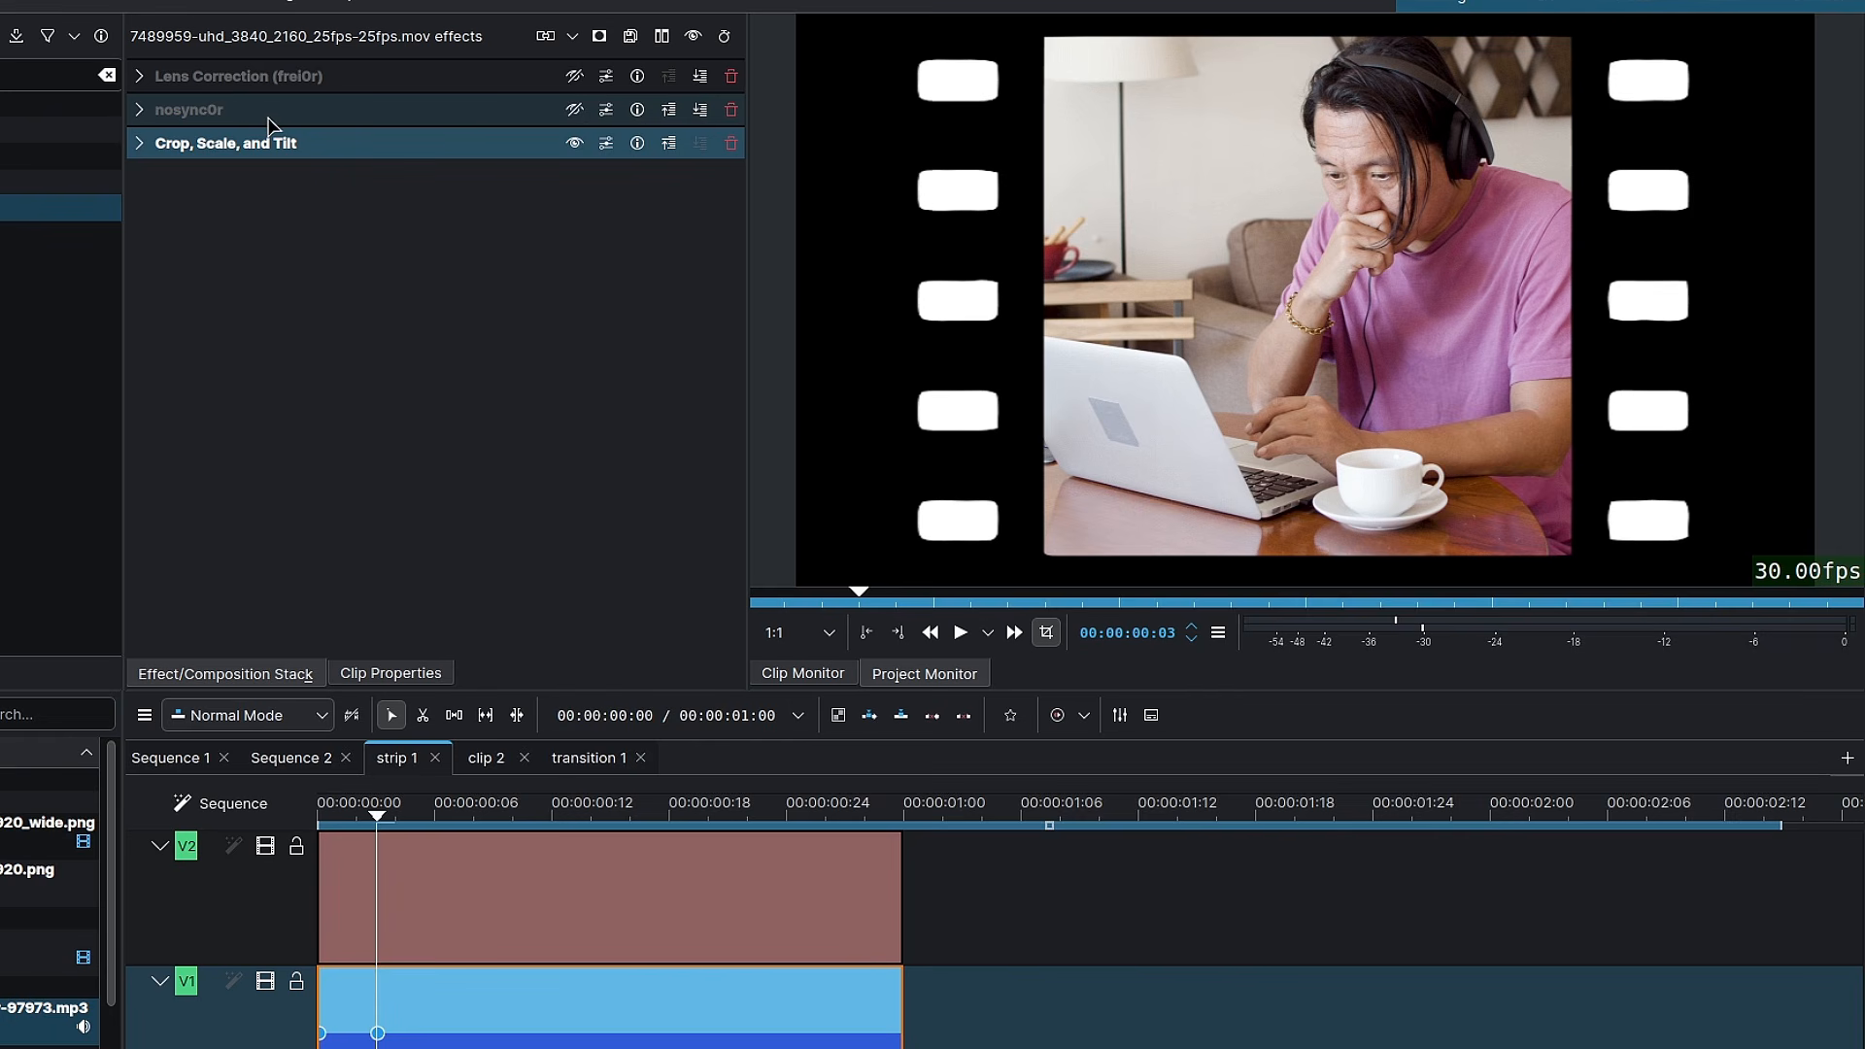
Locate the running film strip segment at 00:00:04:00 in Sequence 2 and examine its opening frames in the clip 2 sequence
left_click(191, 772)
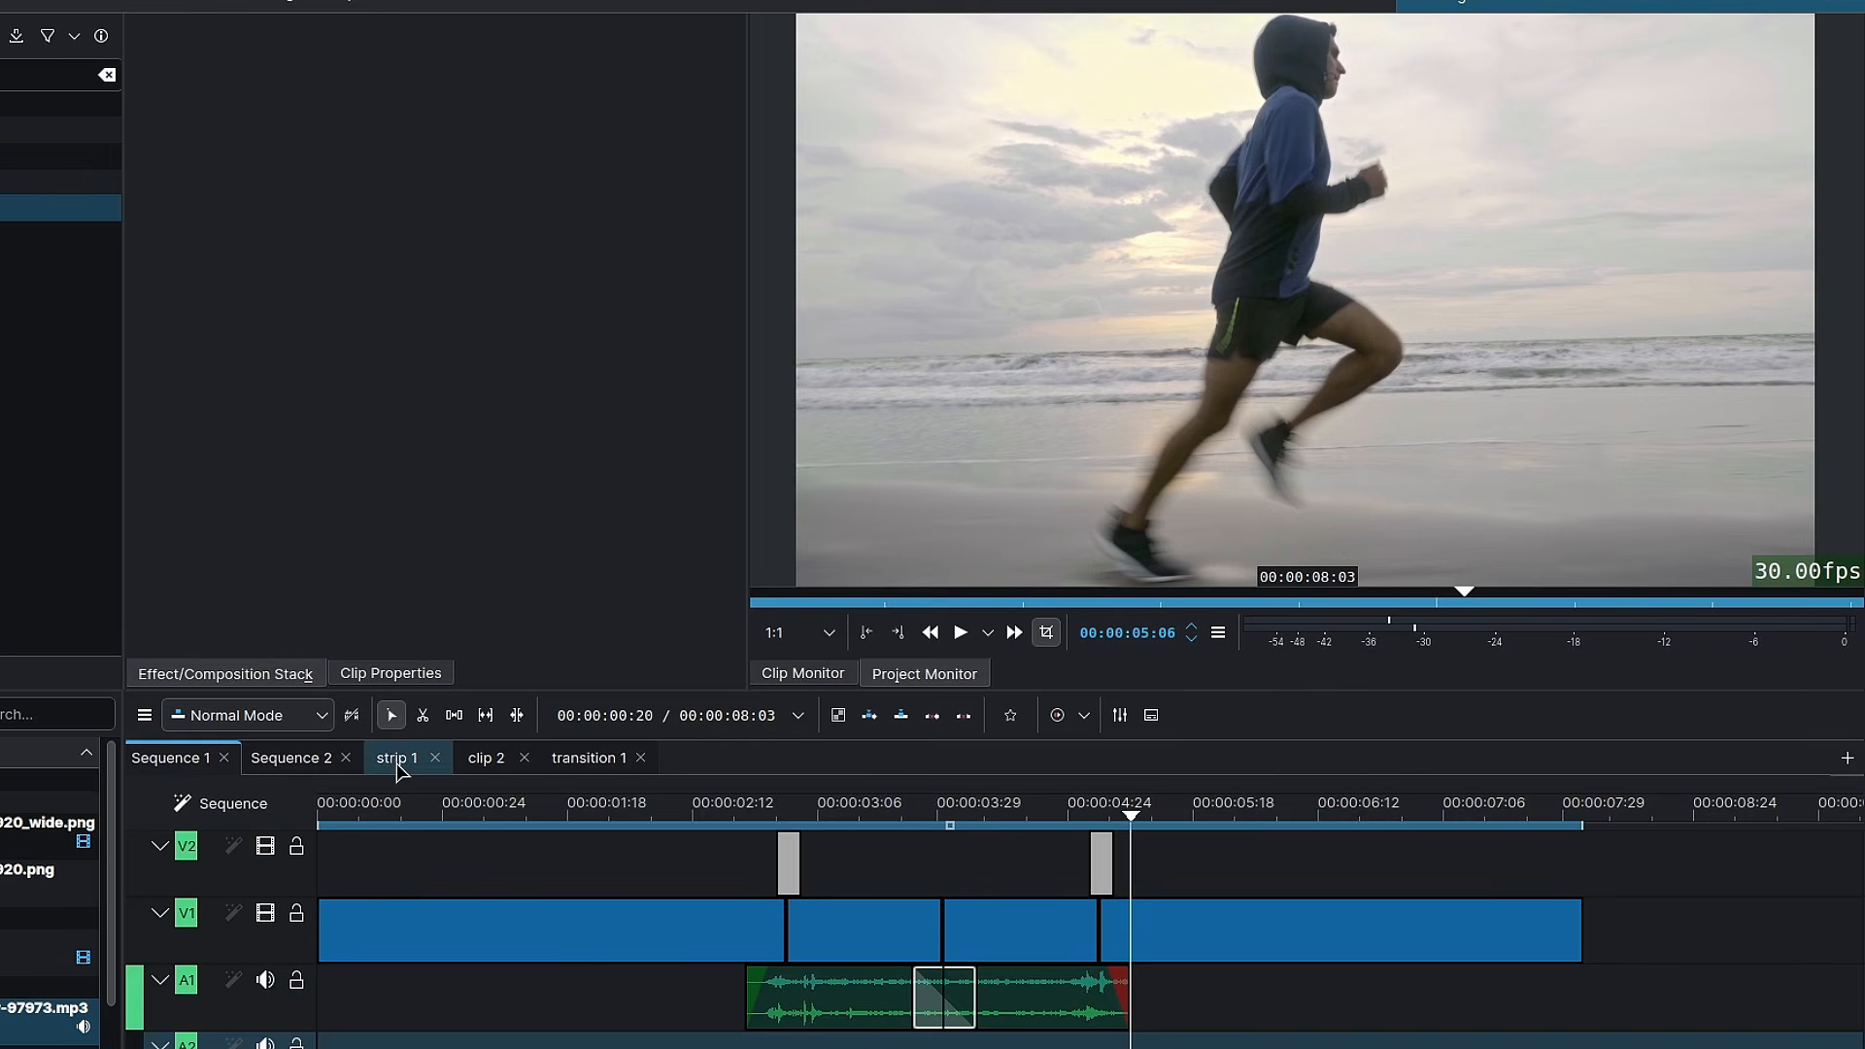
left_click(393, 756)
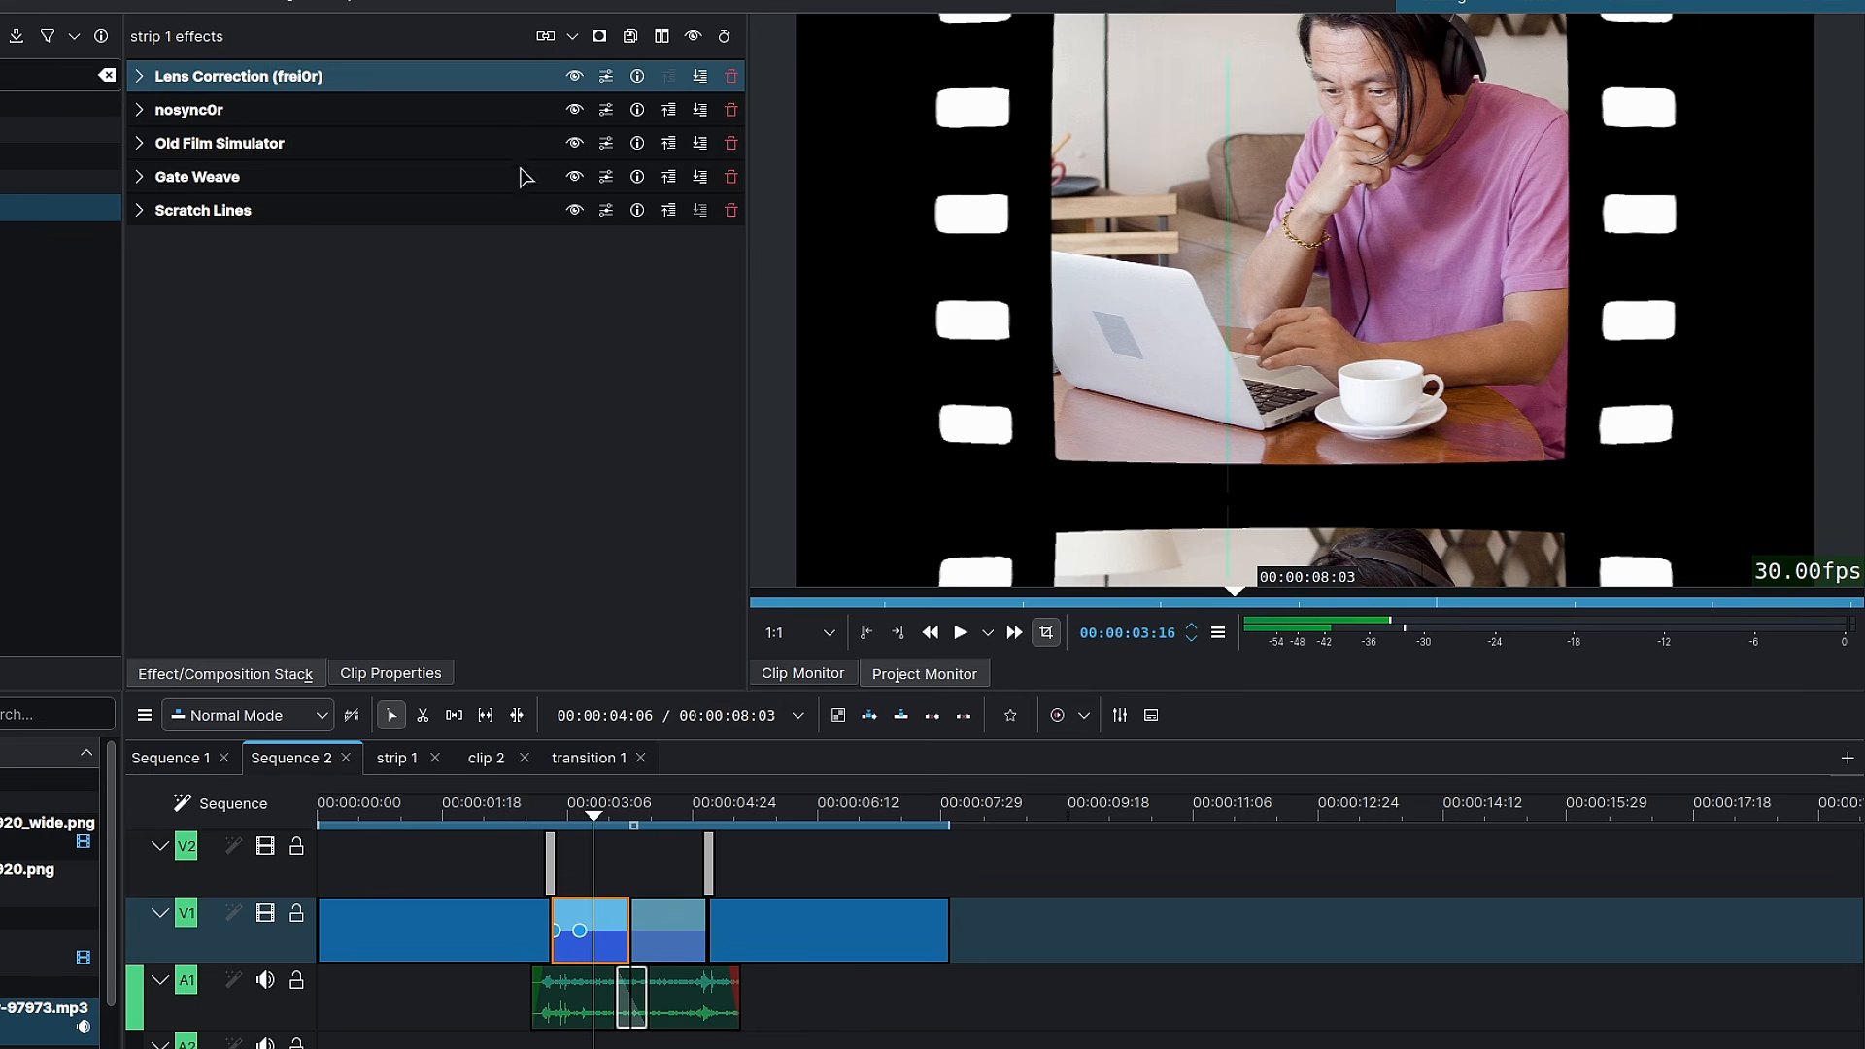
left_click(632, 821)
left_click(679, 947)
left_click(486, 758)
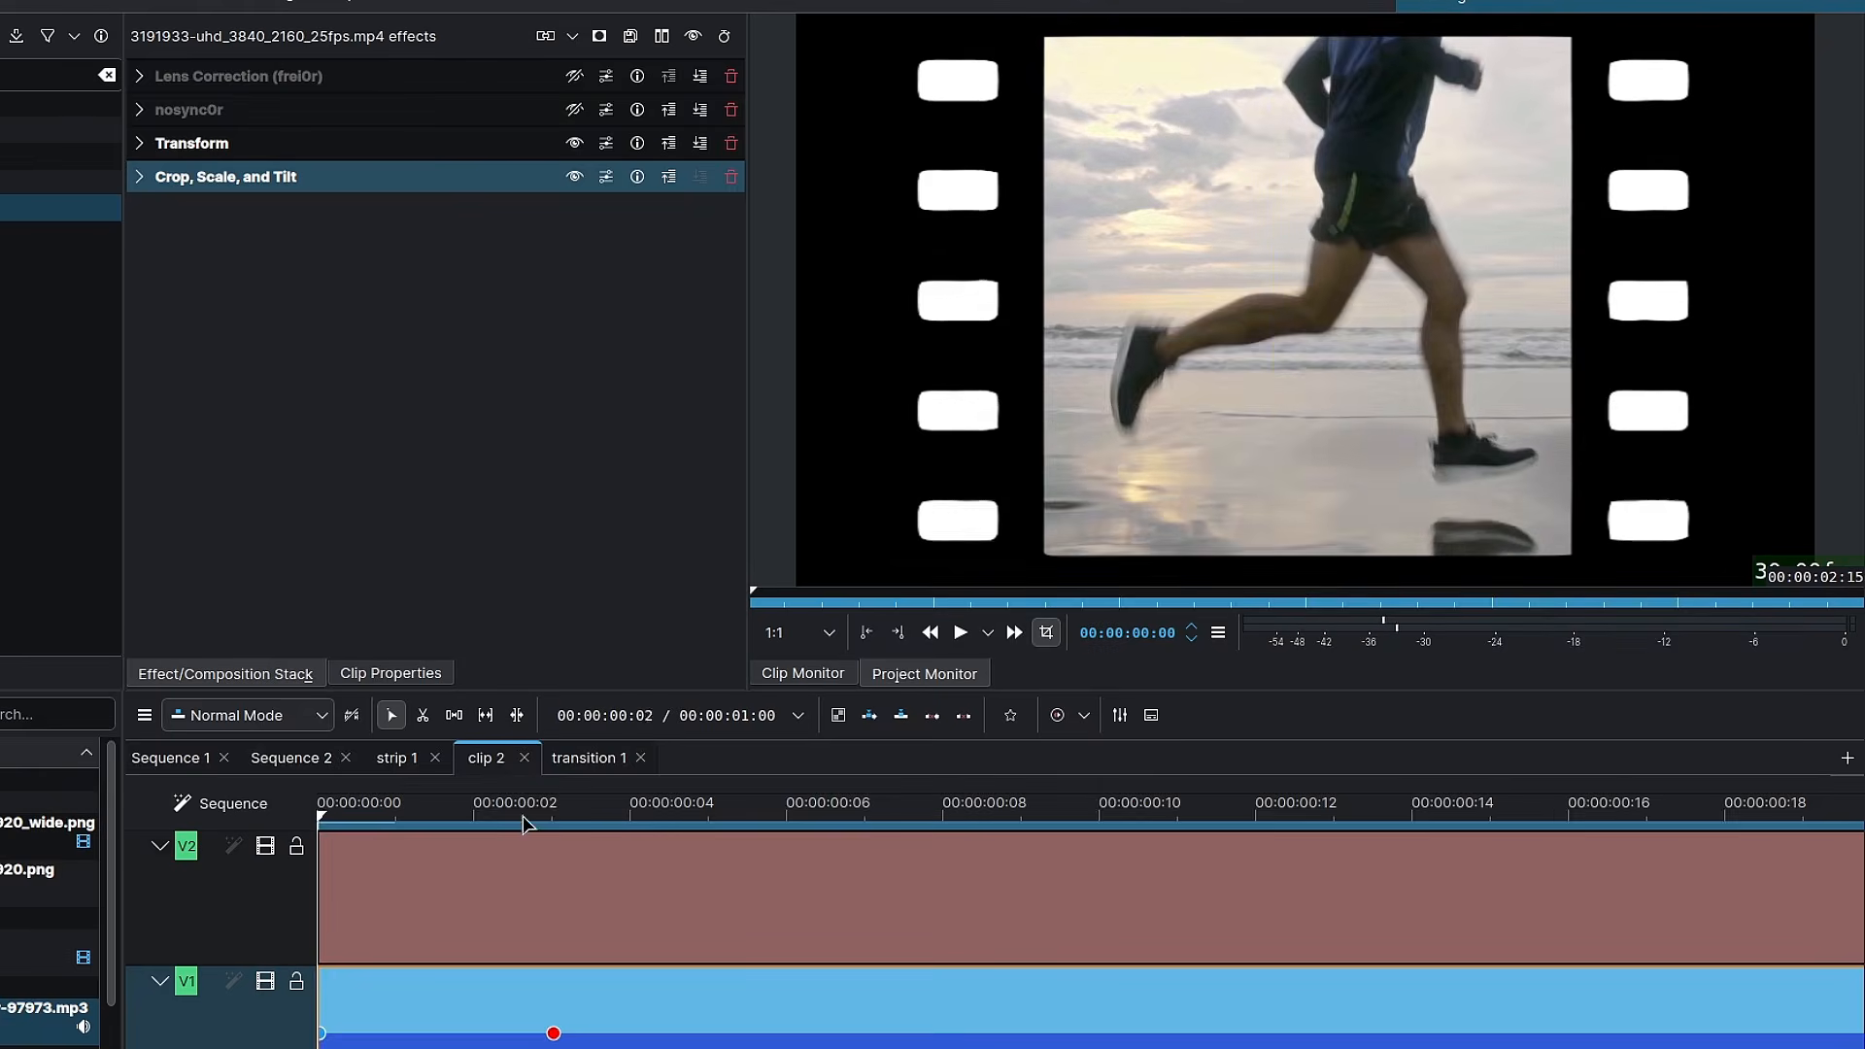
left_click(397, 810)
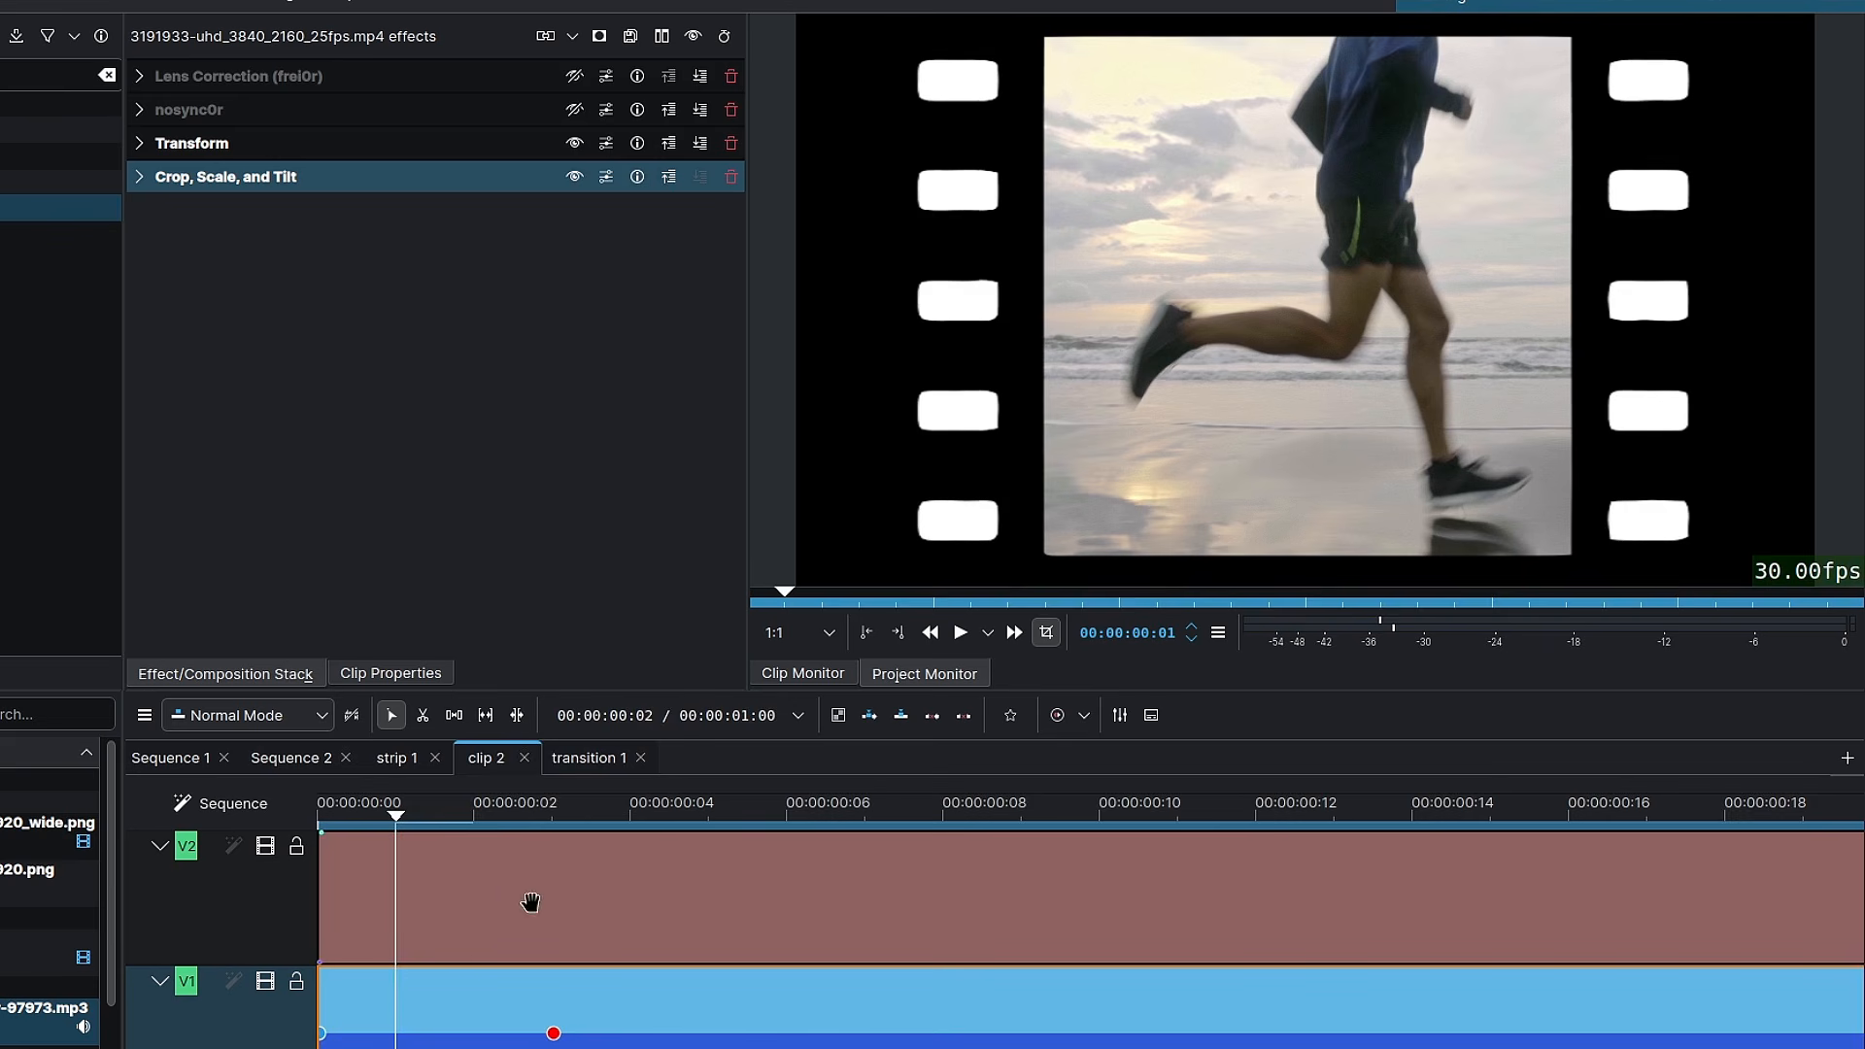
Return to Sequence 2 and check the second white flash frame by frame from 00:00:05:01 to 00:00:05:04
left_click(291, 758)
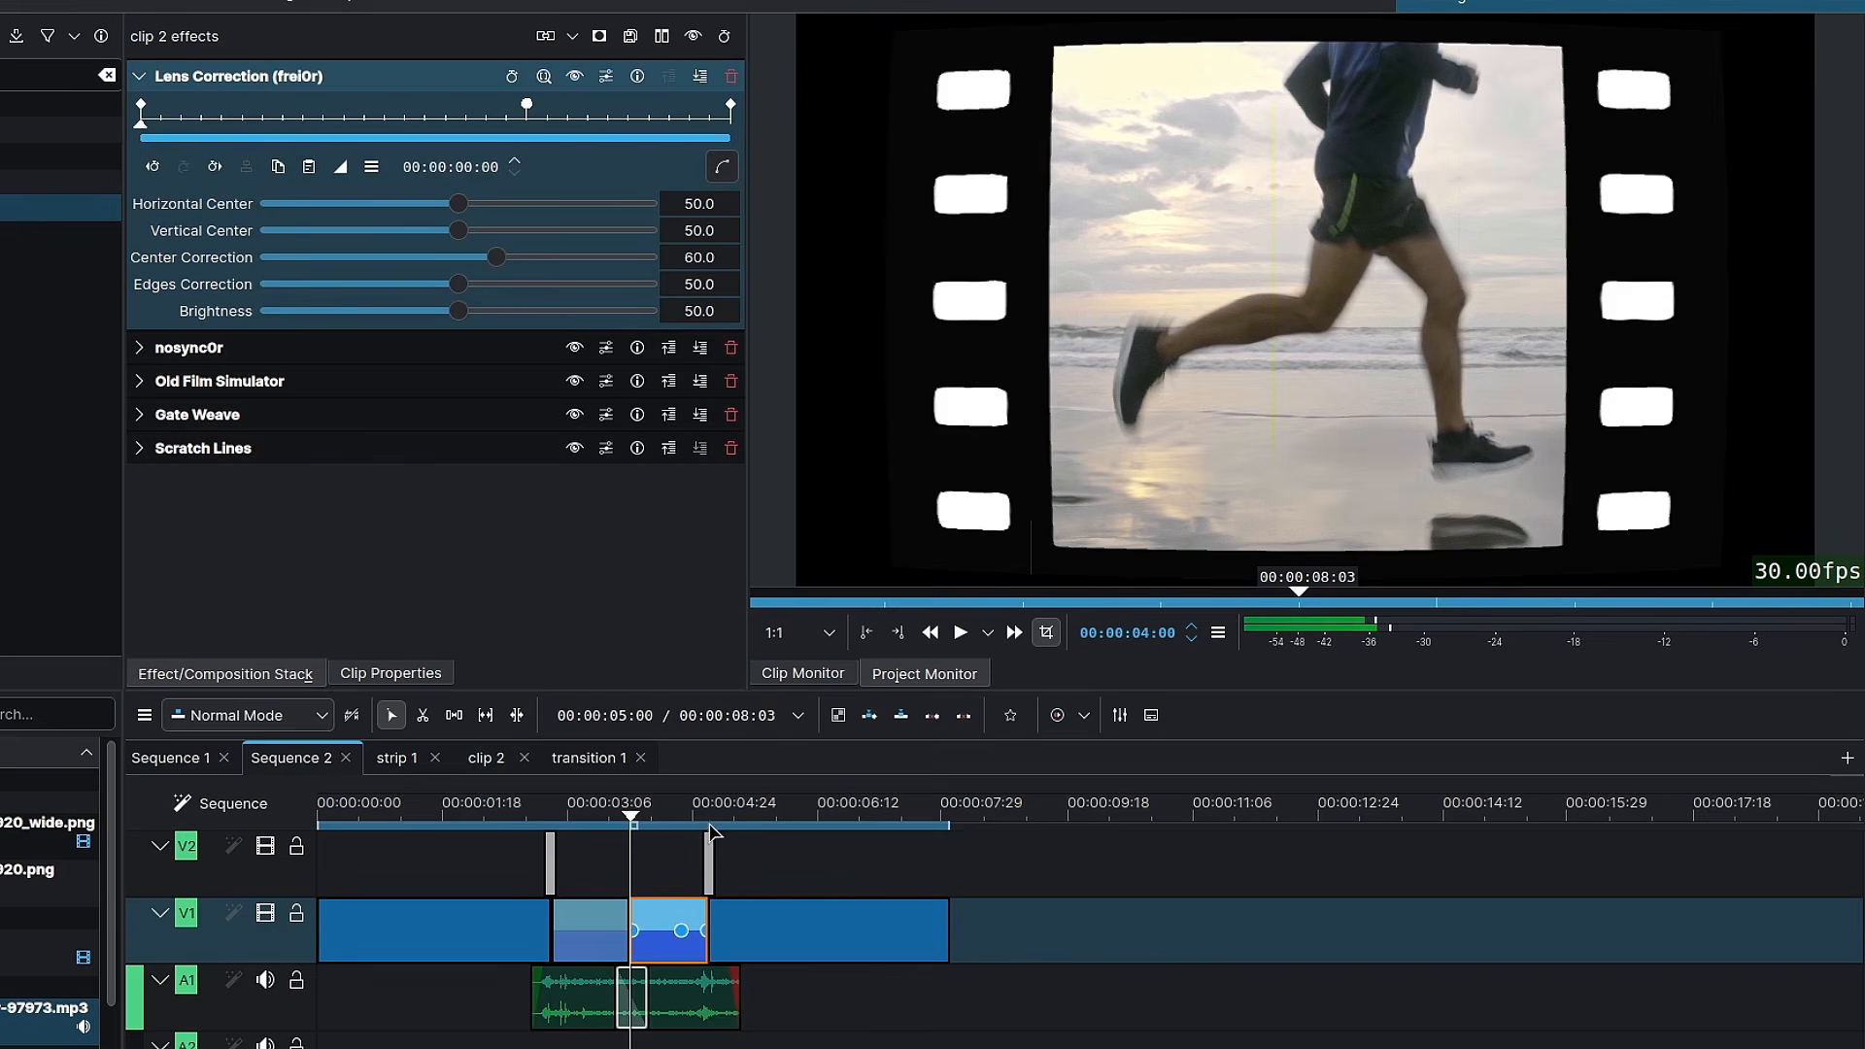
left_click(710, 827)
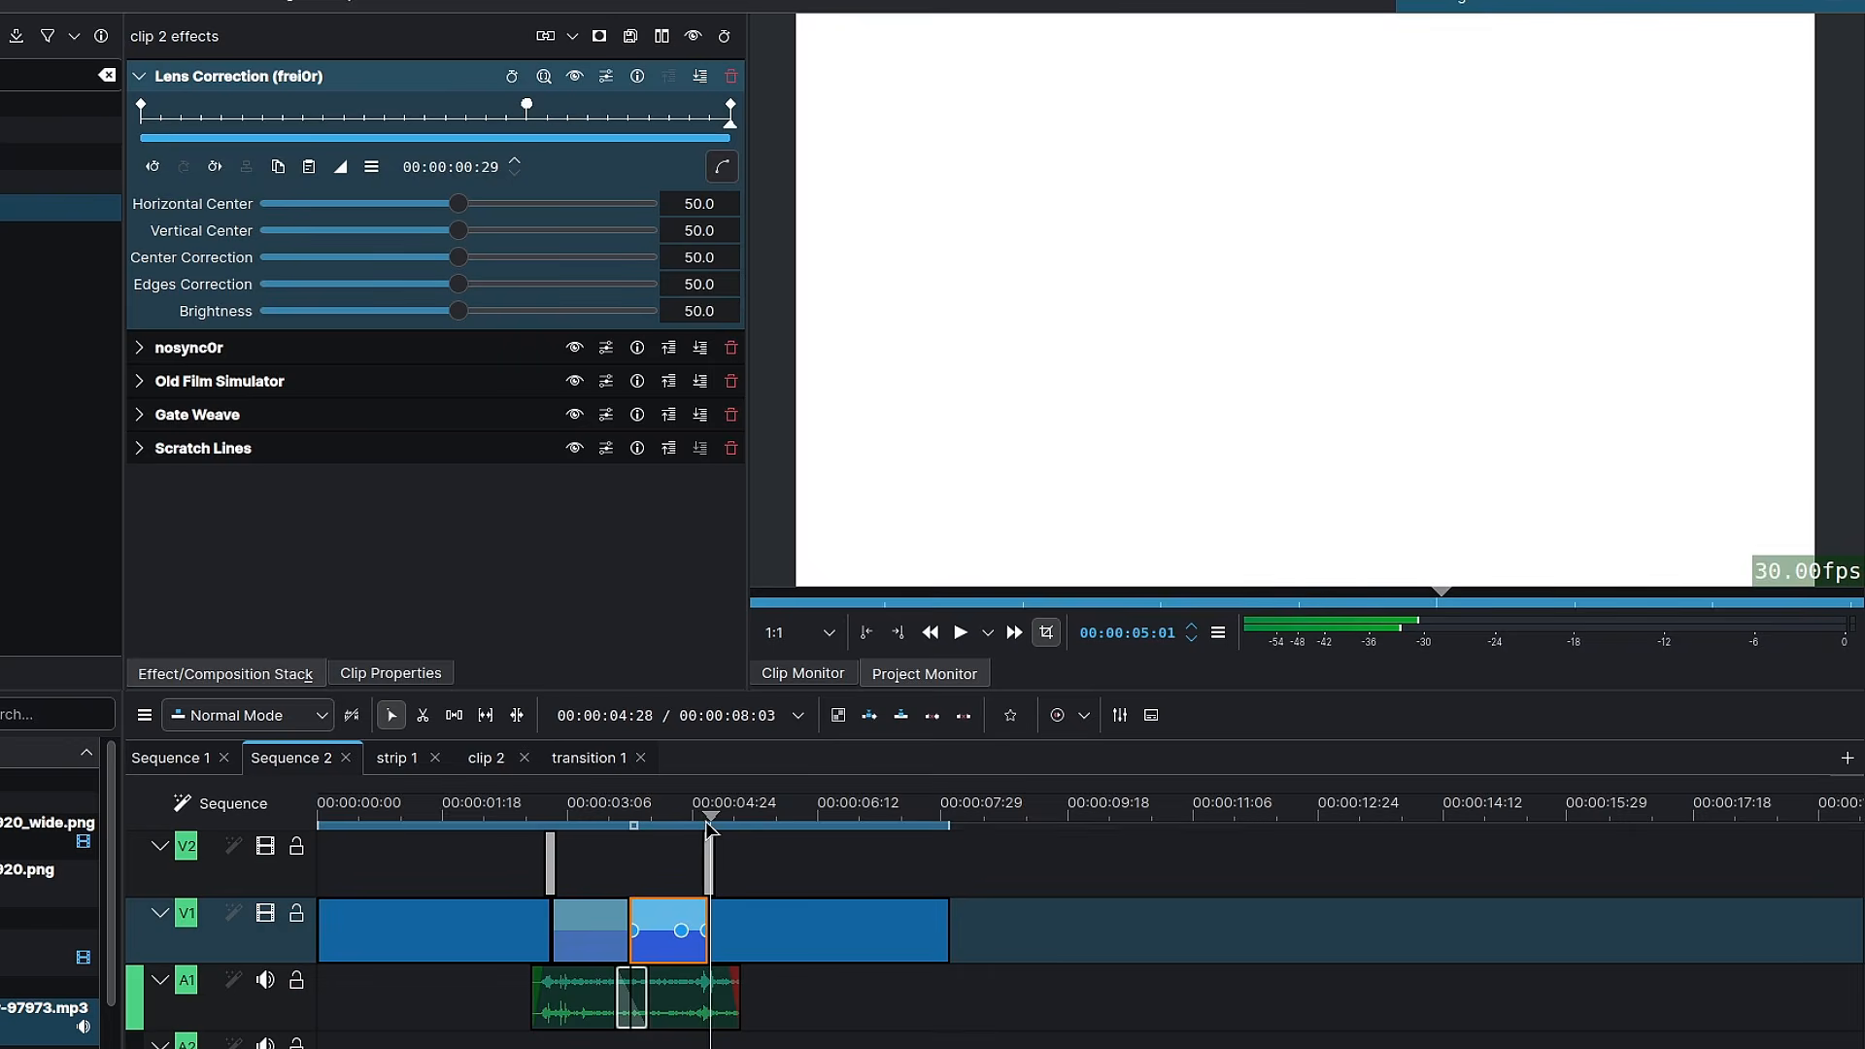
key("Right")
key("Right")
key("Right")
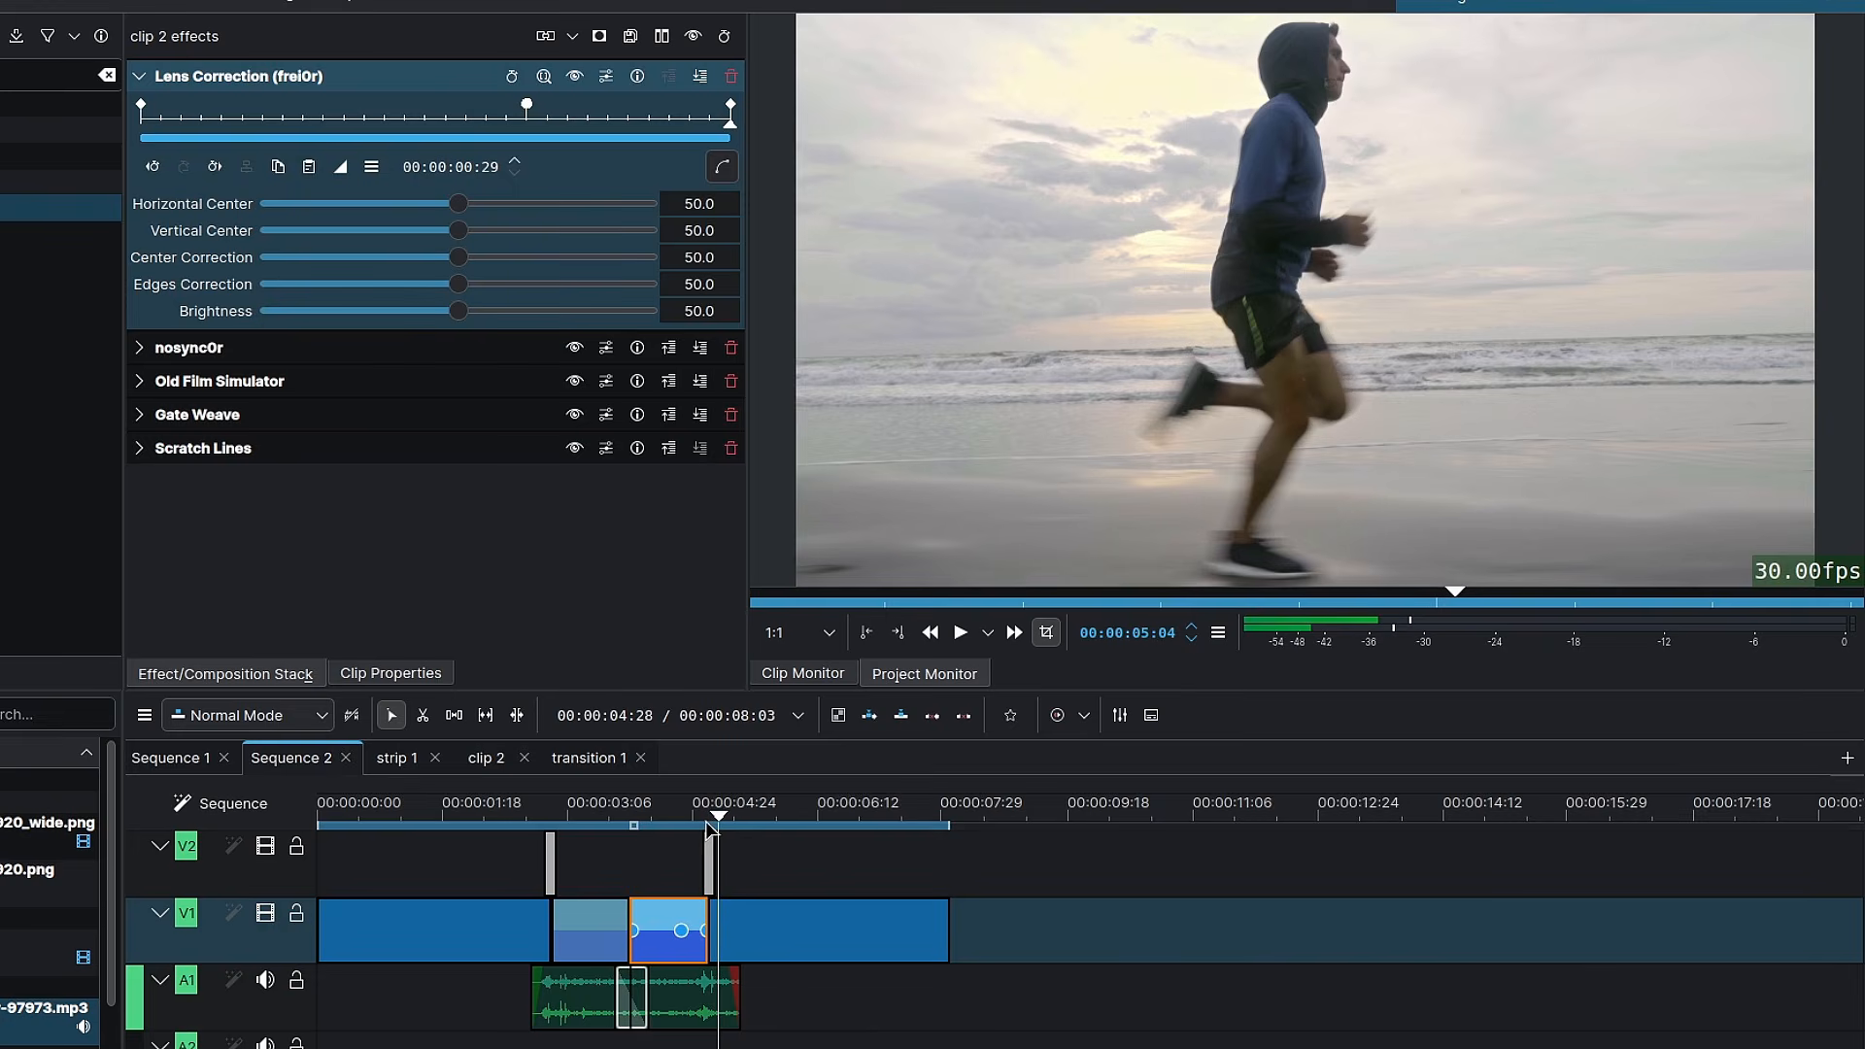